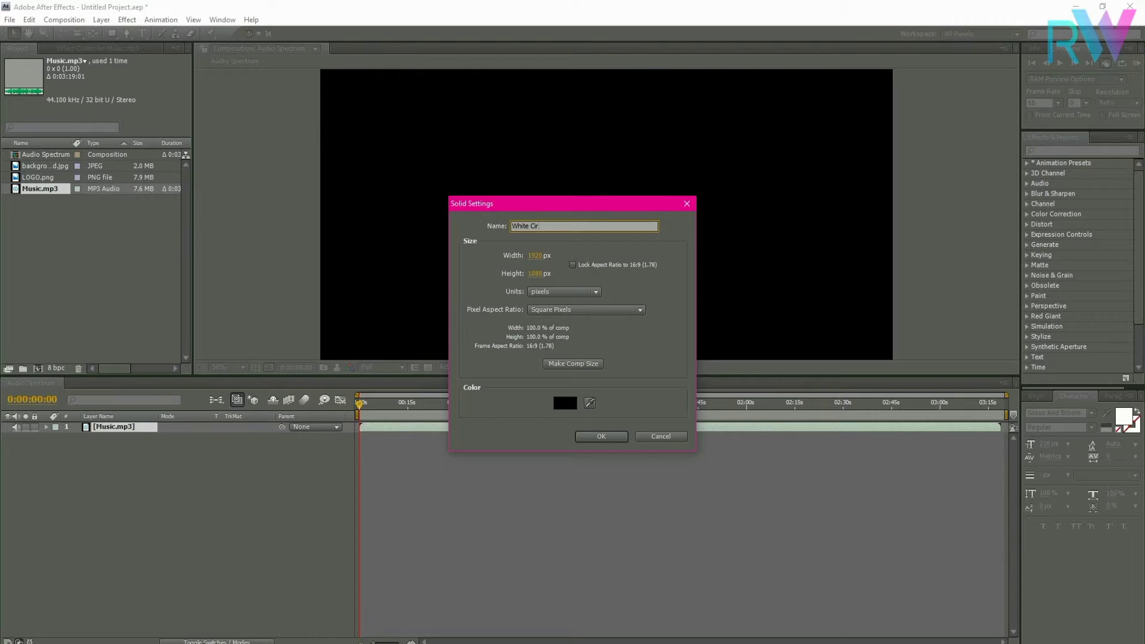
Finish creating the solid named White Circle and apply the Circle effect to it
text(cle)
key(Return)
click(1046, 151)
text(c)
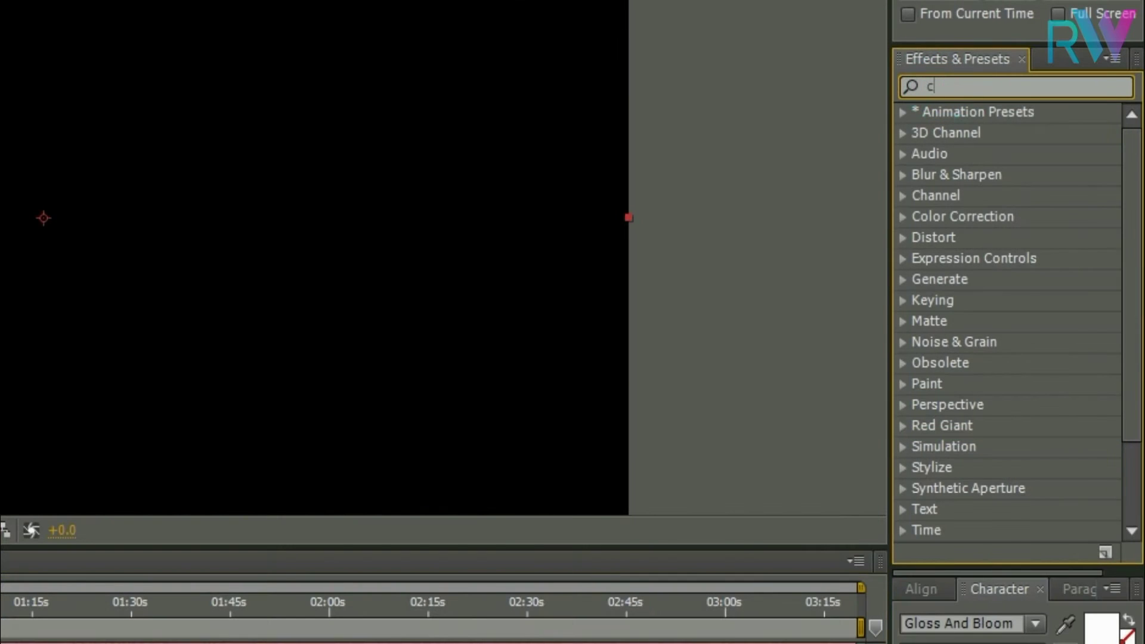
text(ircle)
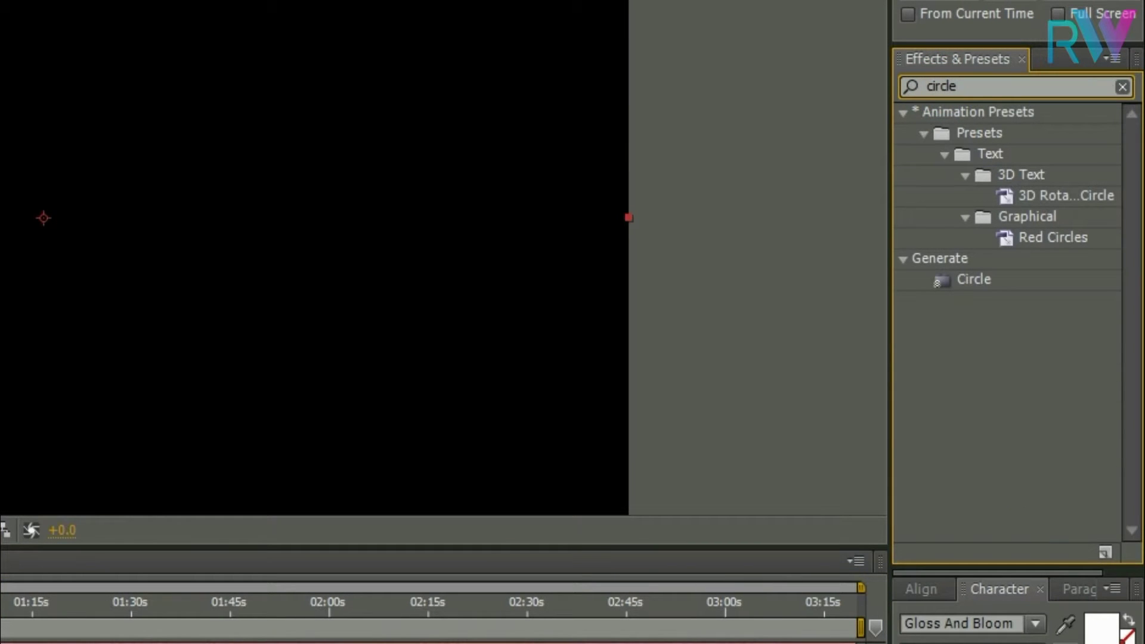
drag(970, 284, 96, 220)
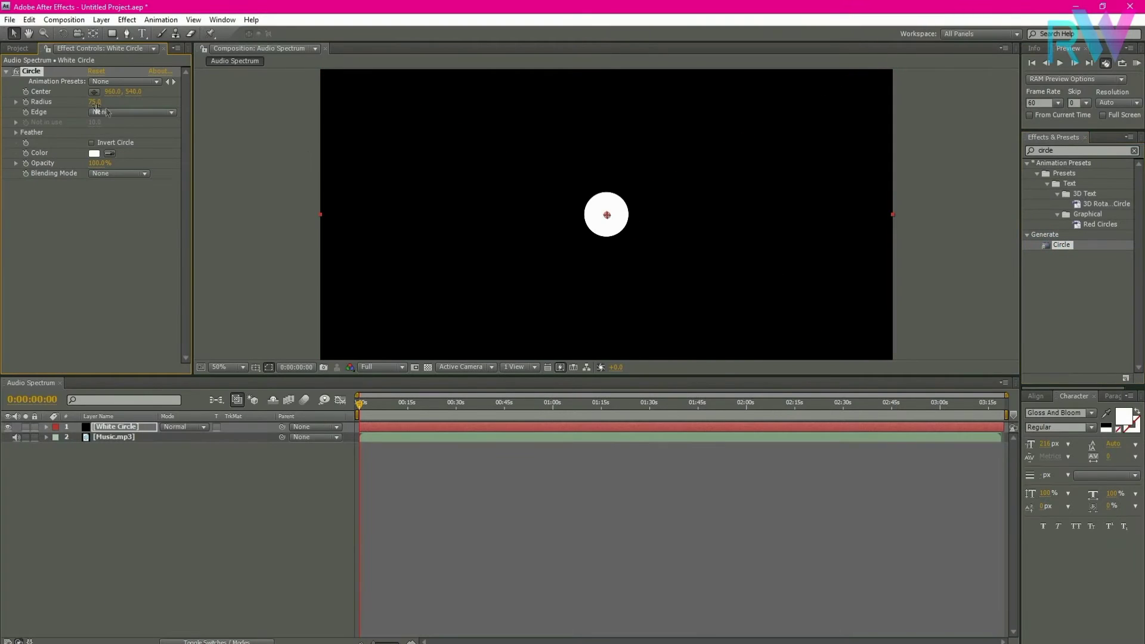
Set the Circle effect's radius to 275 on the White Circle layer
click(94, 102)
text(275)
click(120, 231)
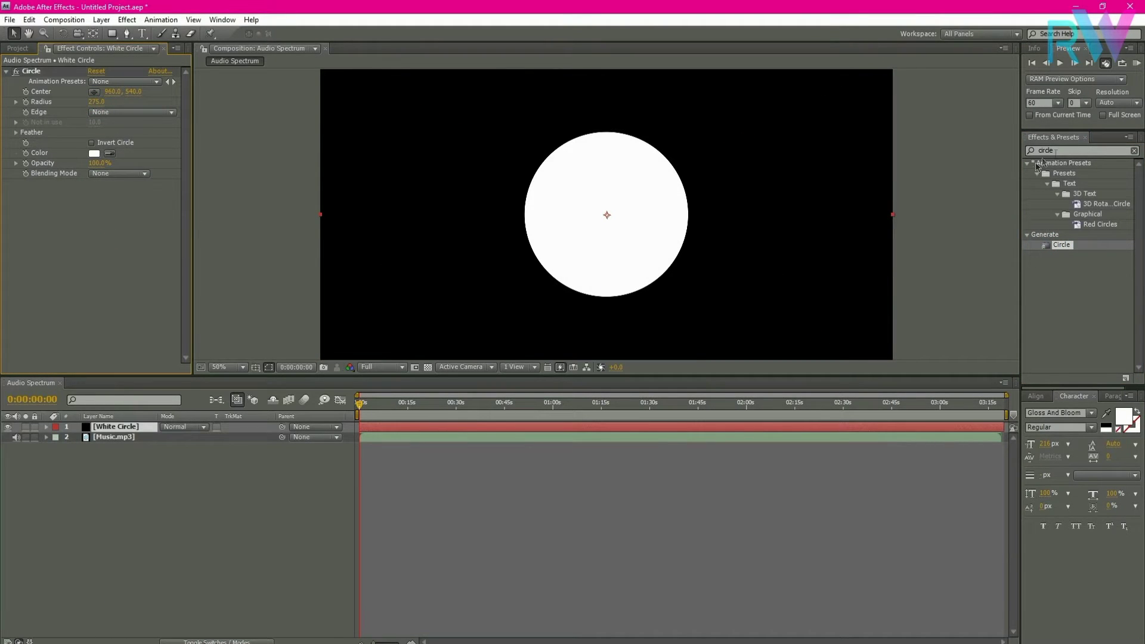
Find the Stylize Glow effect and apply it to the White Circle layer
double_click(1049, 150)
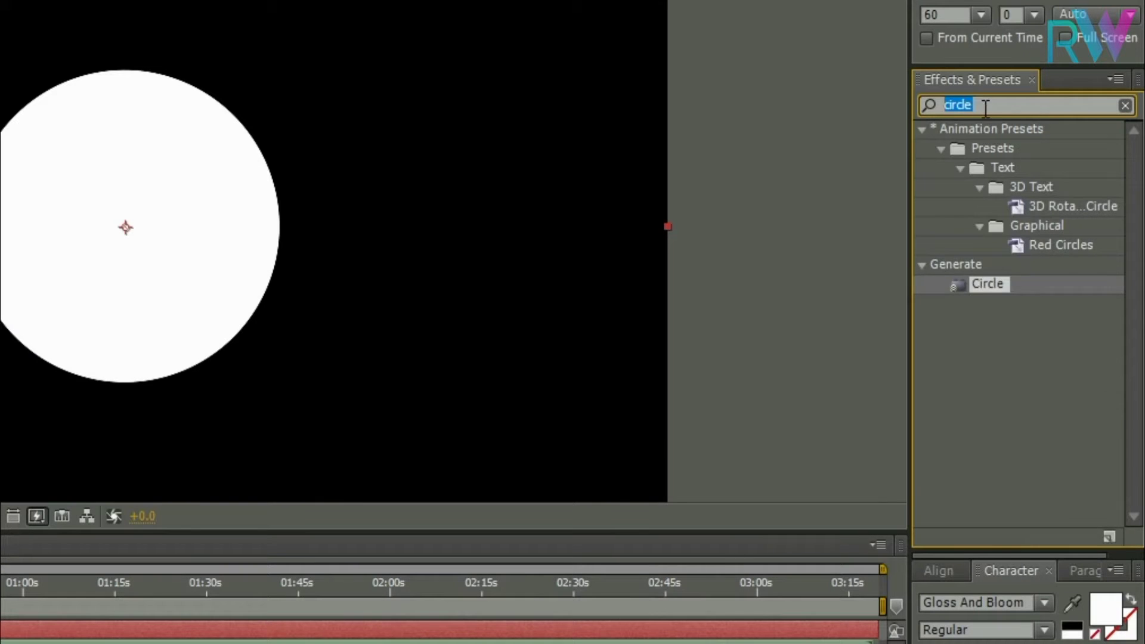
text(glow)
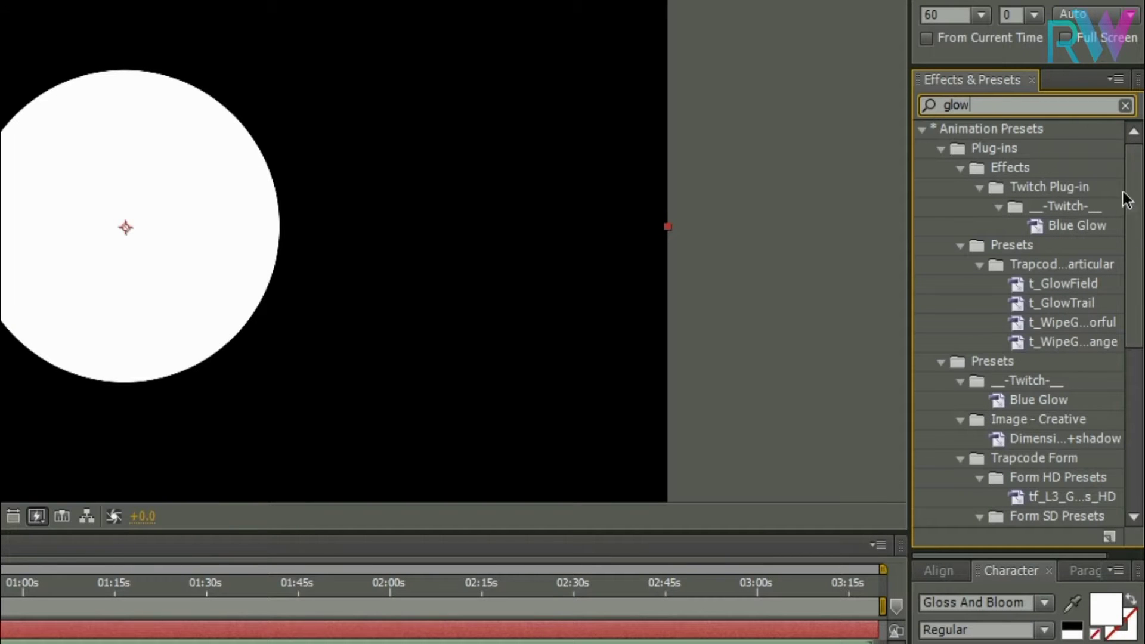
drag(1129, 199, 1132, 468)
drag(983, 478, 121, 234)
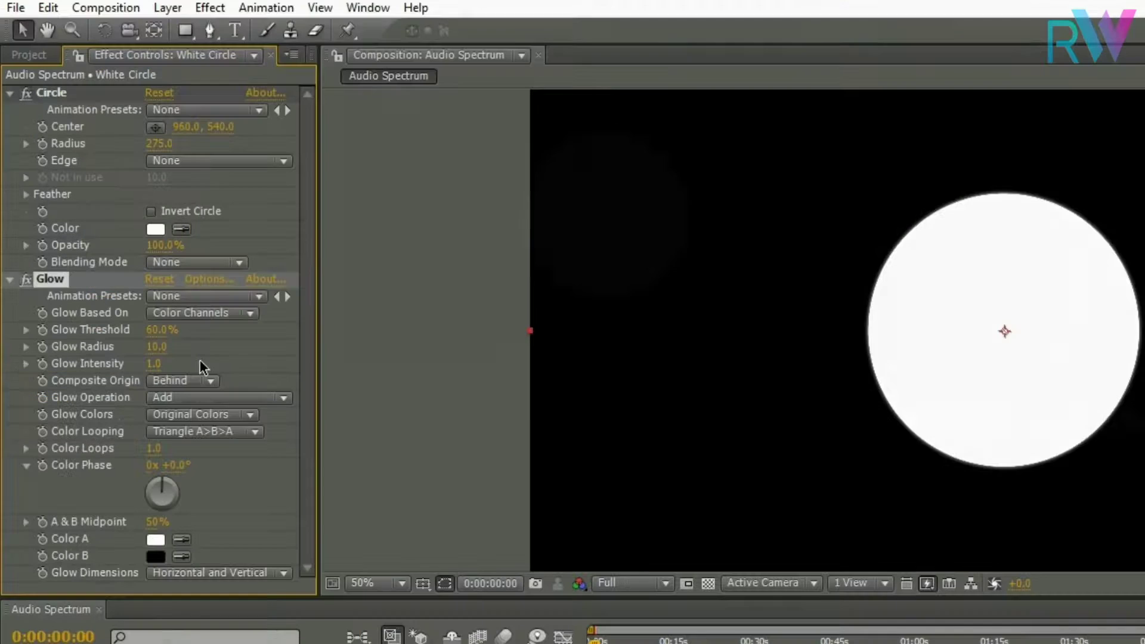
Set the Glow effect's Composite Origin to On Top and Glow Operation to None, and collapse the Circle effect's settings
click(181, 380)
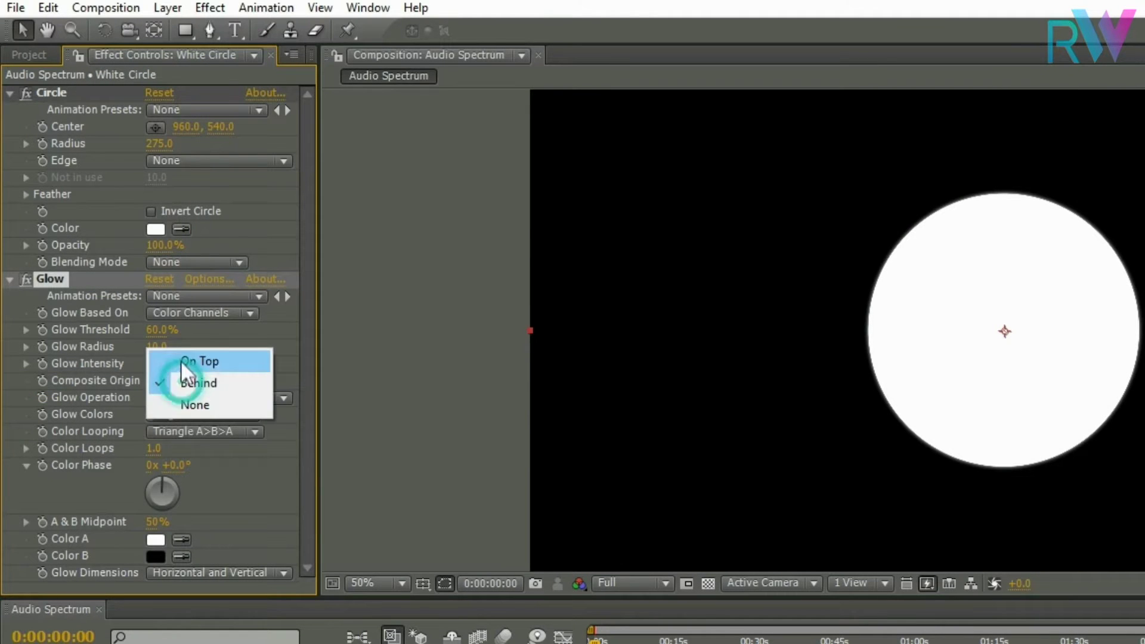
click(208, 361)
click(219, 394)
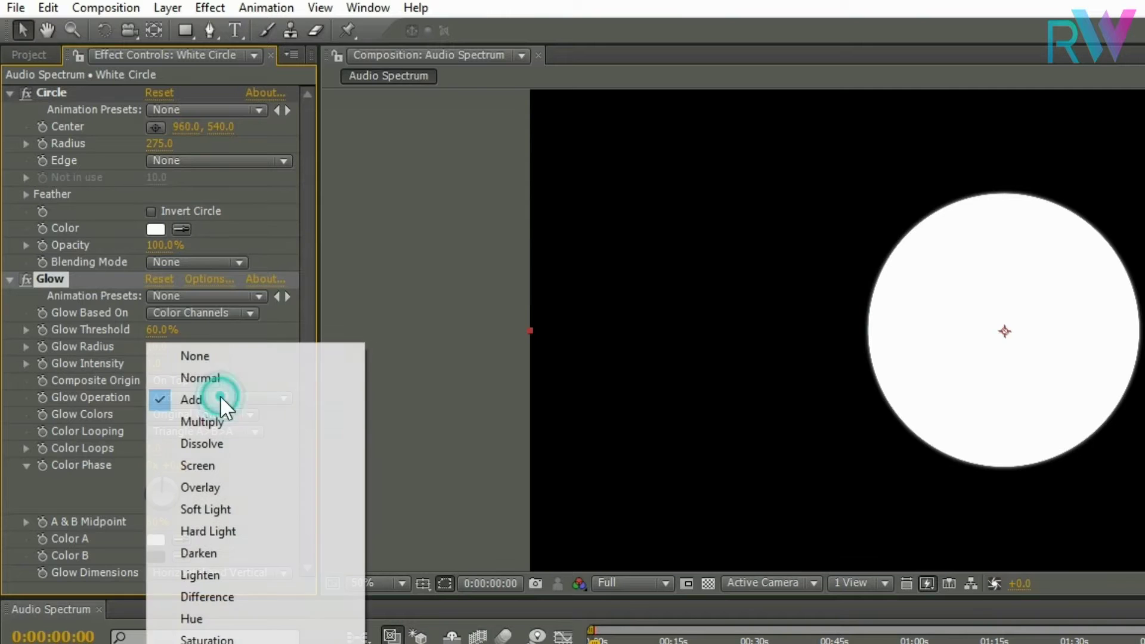
click(229, 357)
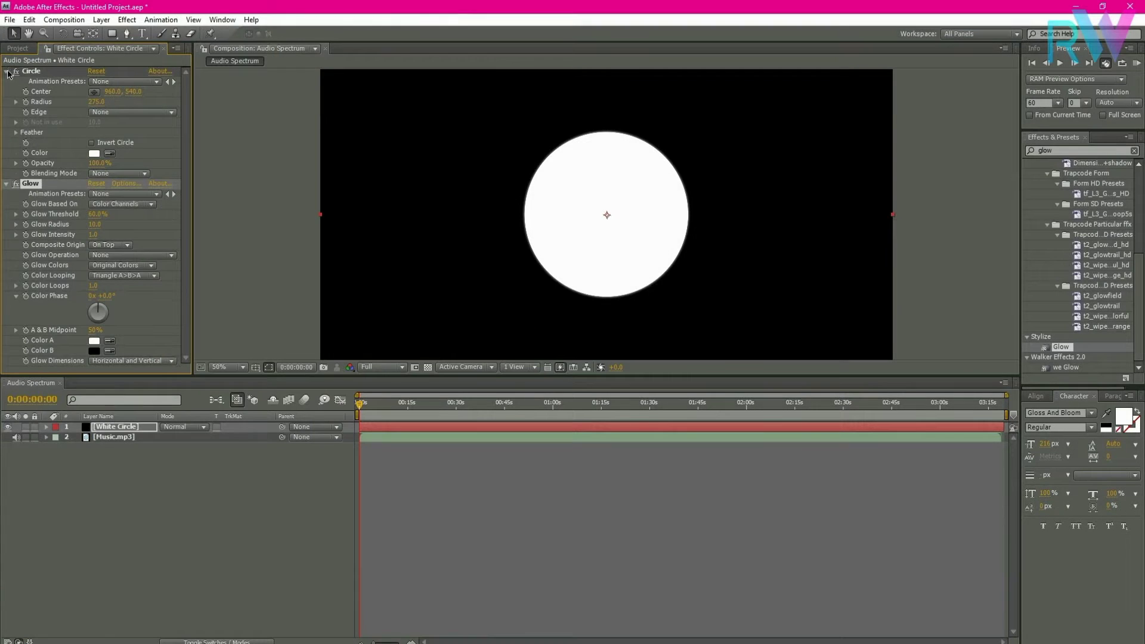
click(10, 93)
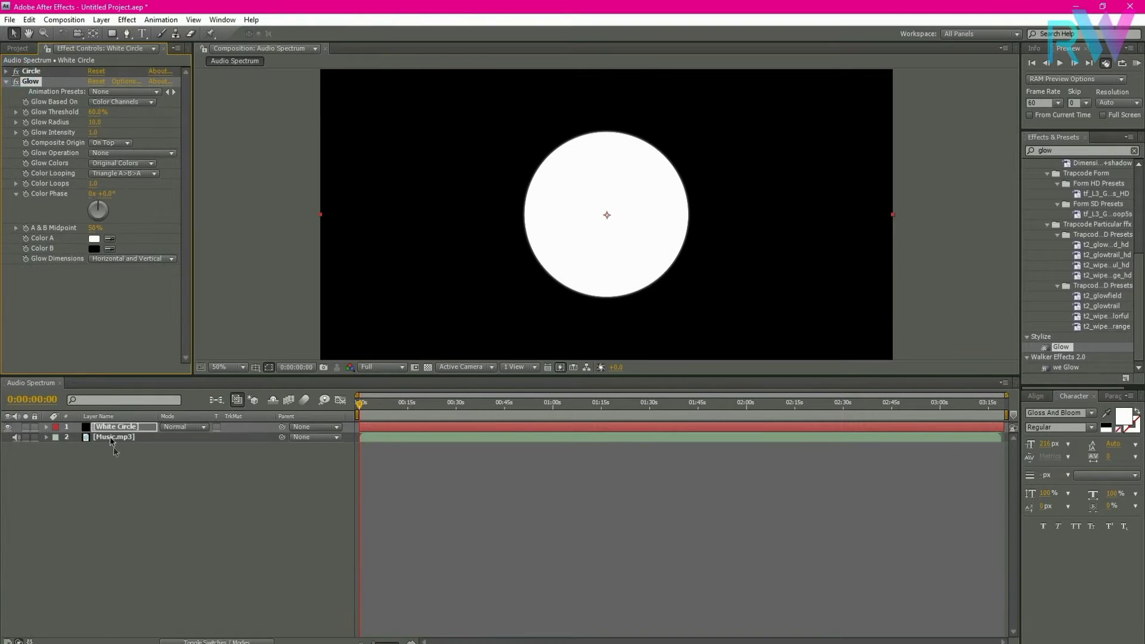
Create a new composition-sized solid layer named White
click(119, 484)
right_click(121, 481)
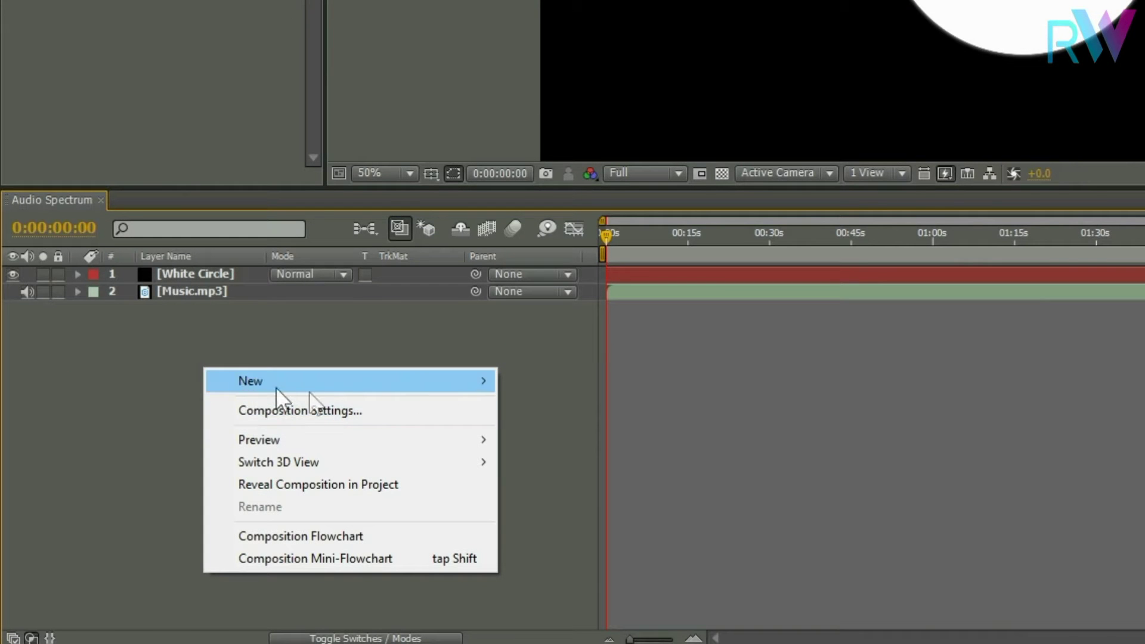
mouse_move(519, 386)
click(595, 435)
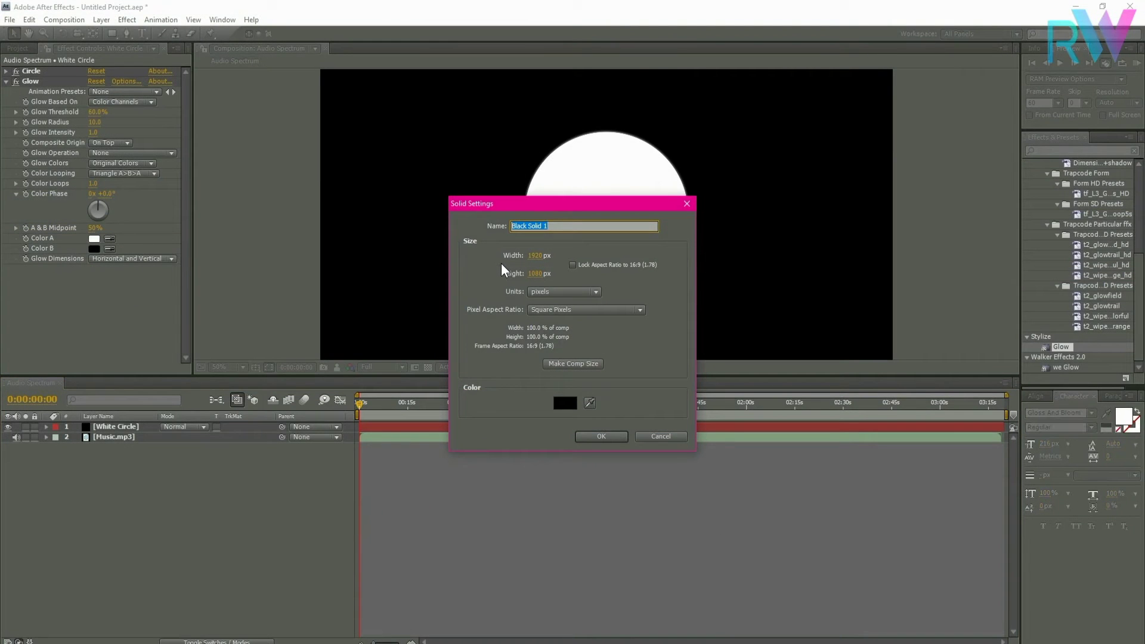
text(White)
key(Return)
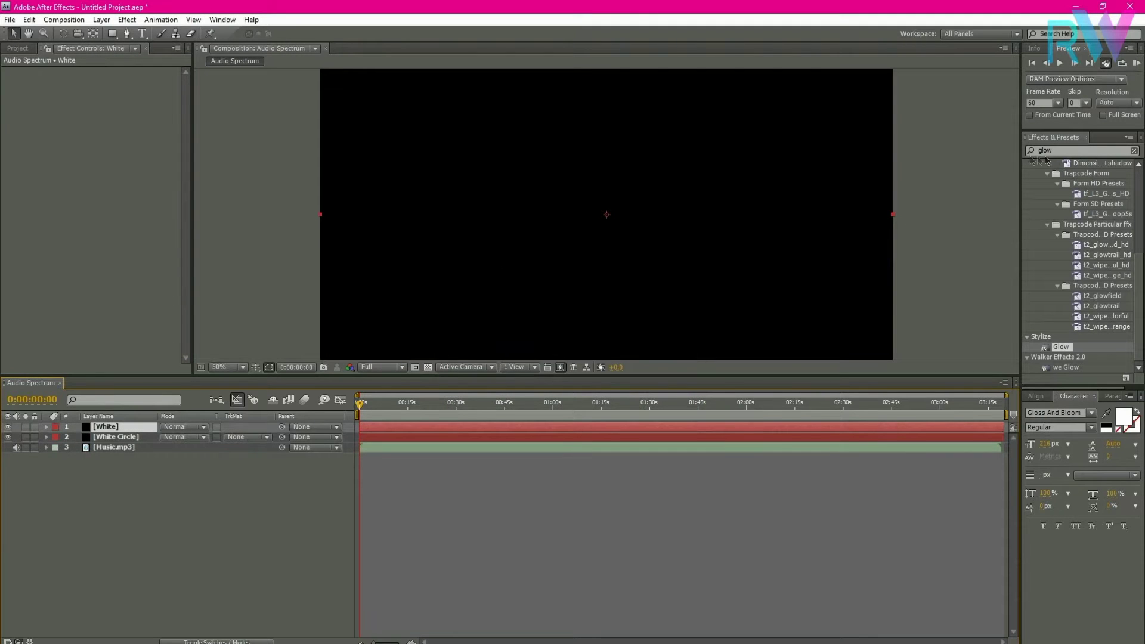
Find the Audio Spectrum effect and apply it to the White layer
click(1059, 150)
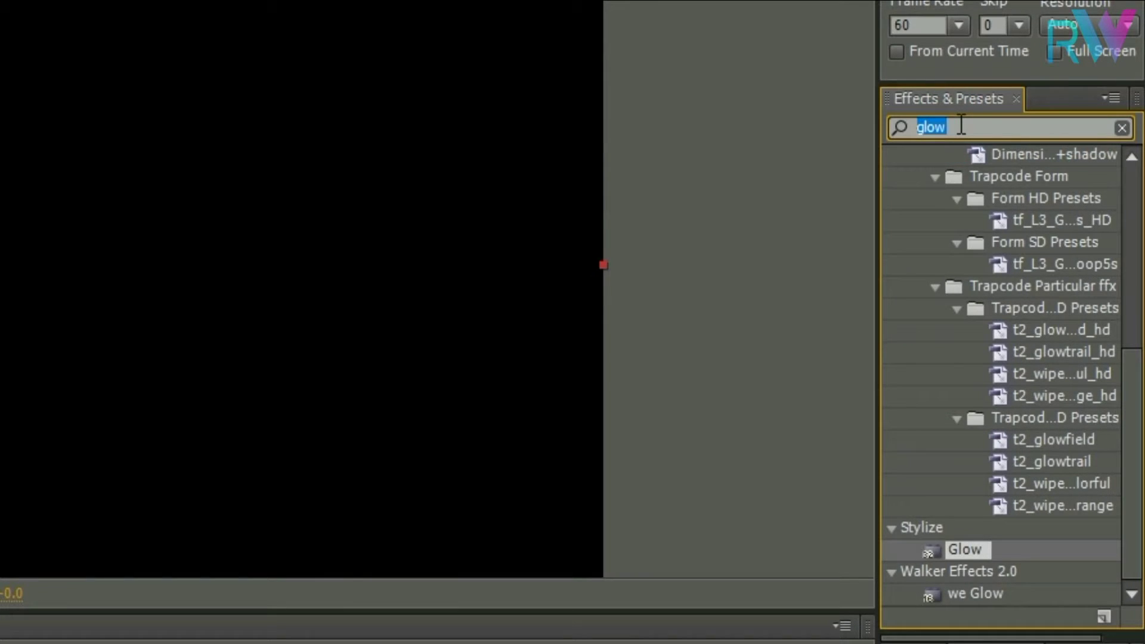
text(audio)
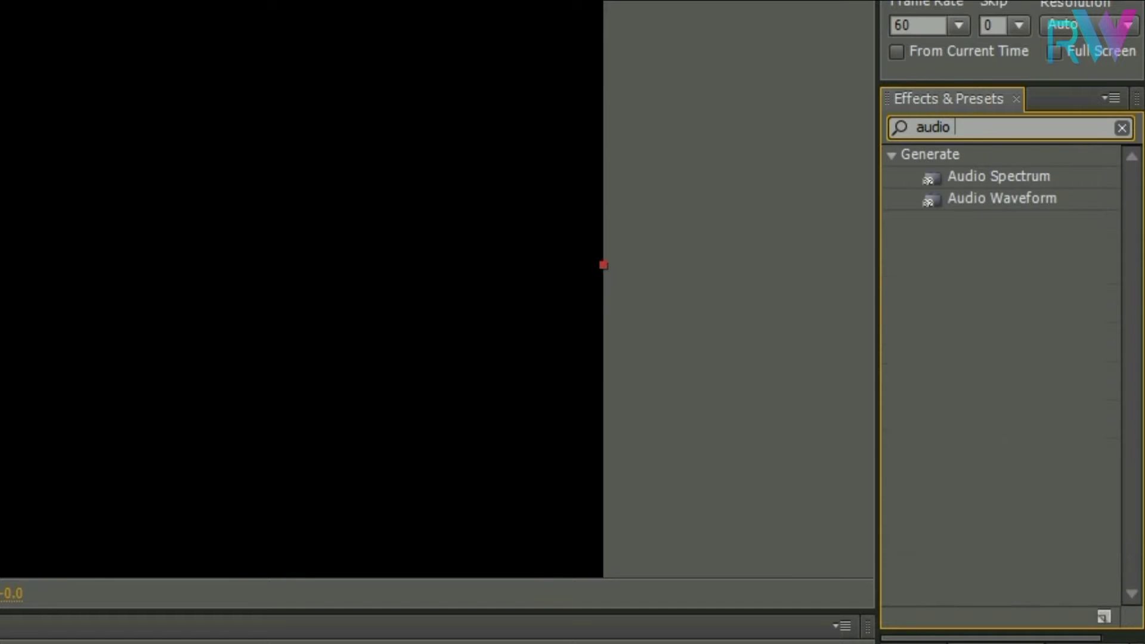
click(1001, 175)
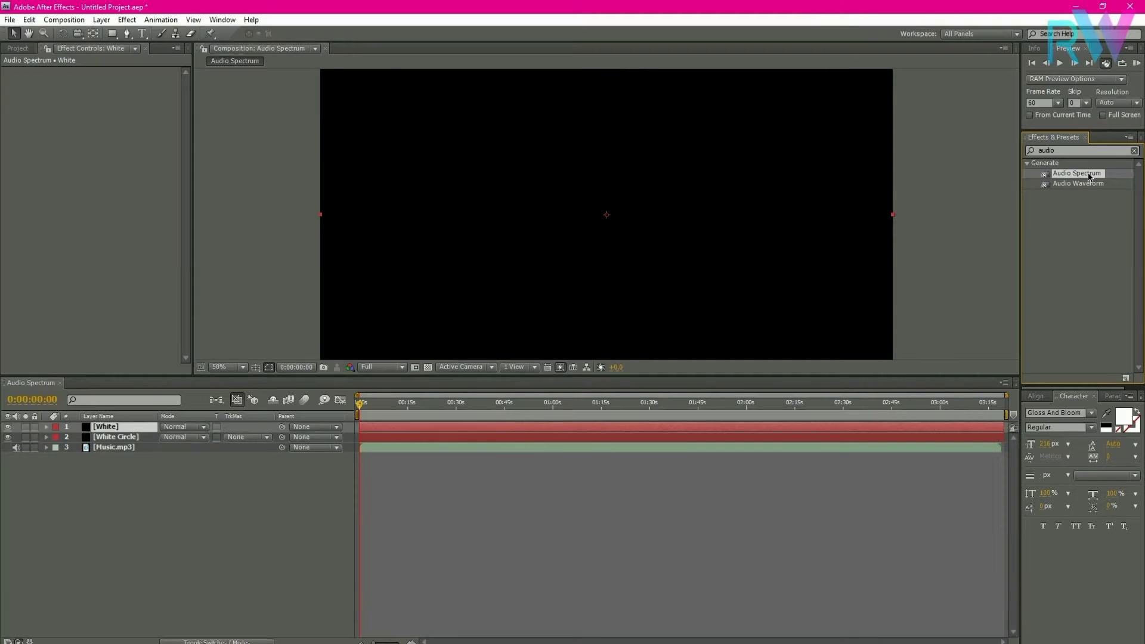
drag(1022, 177, 117, 427)
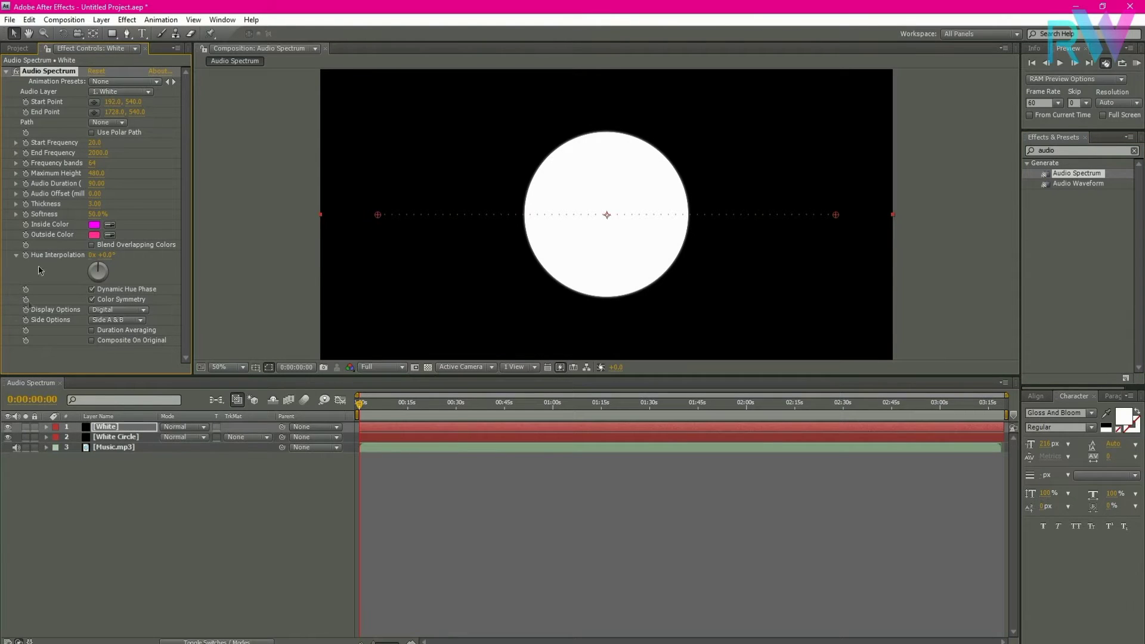
Hide the White Circle layer and set the Audio Spectrum's Audio Layer to Music.mp3
click(9, 438)
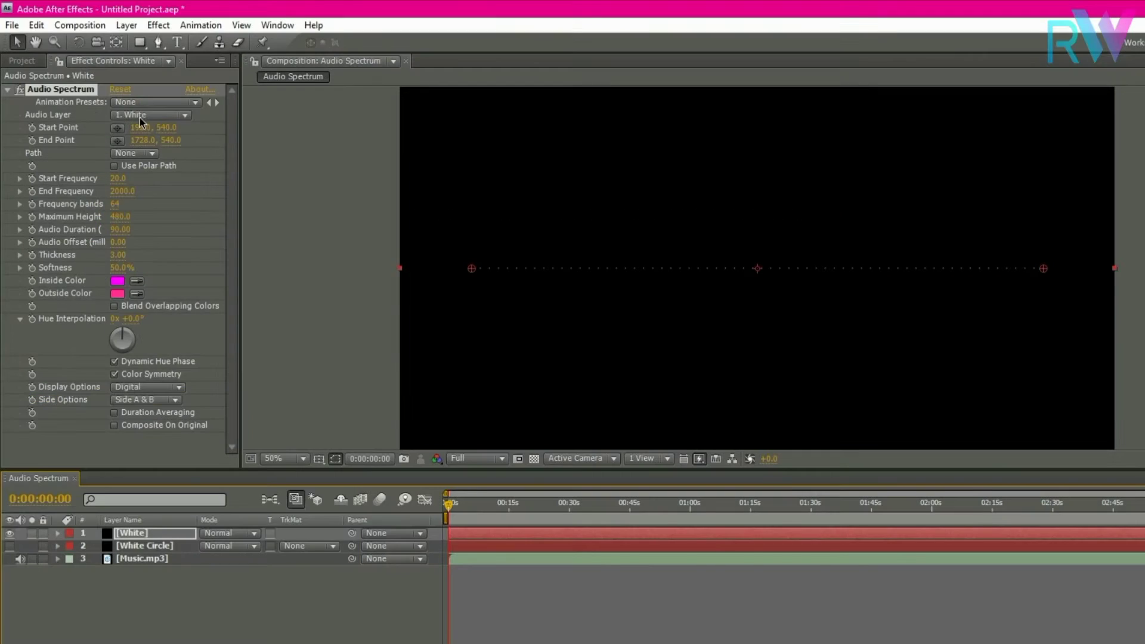
click(113, 90)
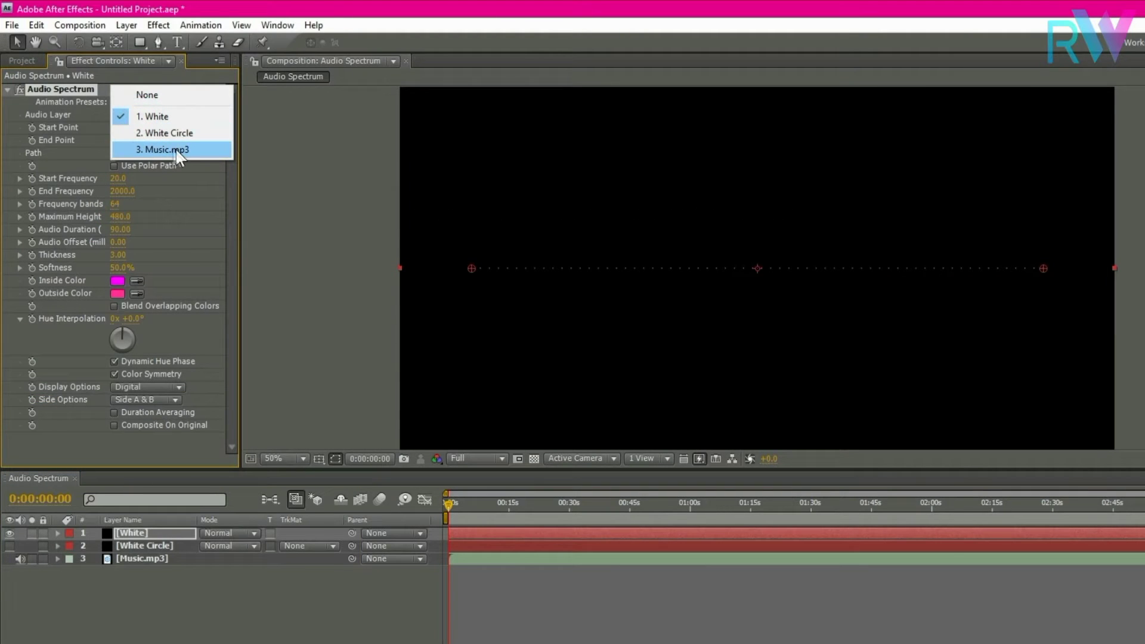
click(166, 149)
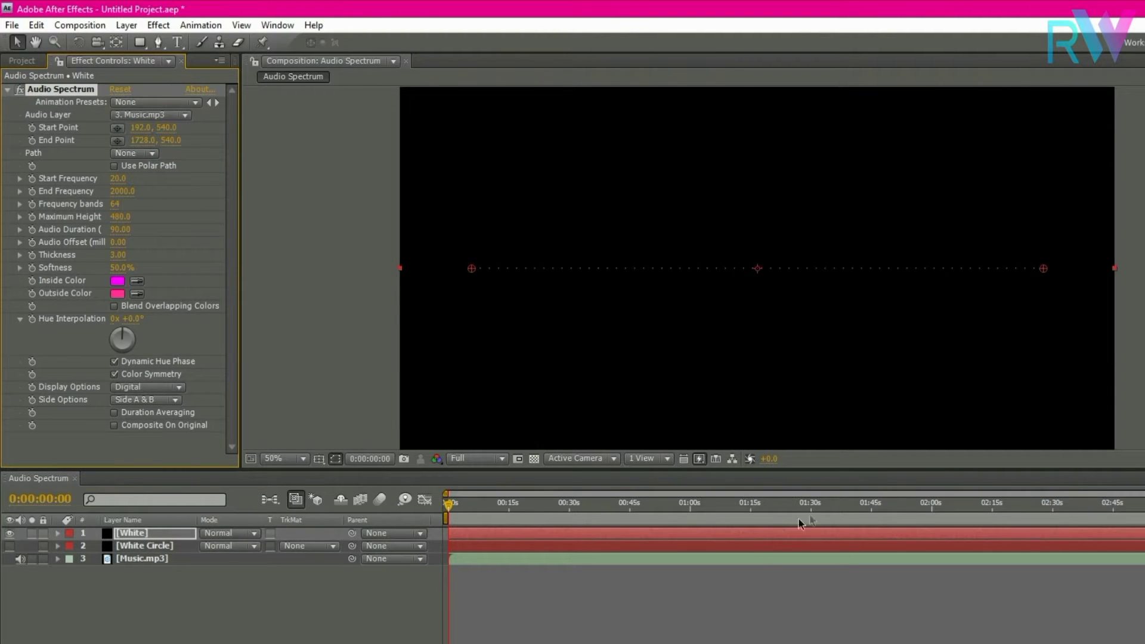
With the current time at 0:01:30:23, set the spectrum's Start Point X to 0 and End Point X to 1920
click(813, 505)
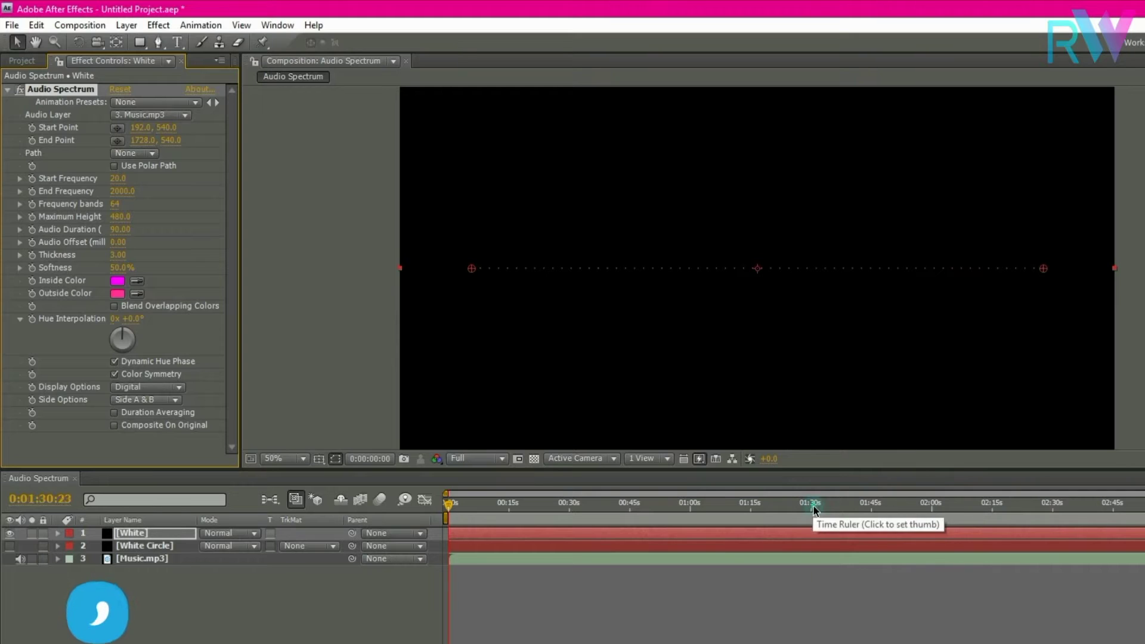
click(141, 128)
text(0)
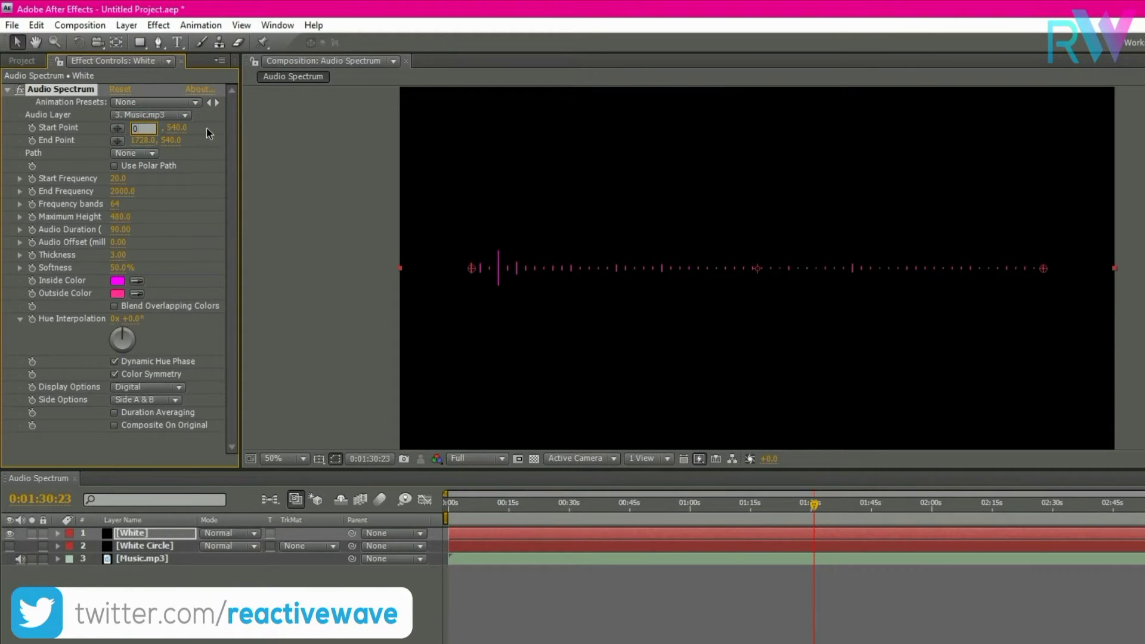
click(206, 127)
click(145, 141)
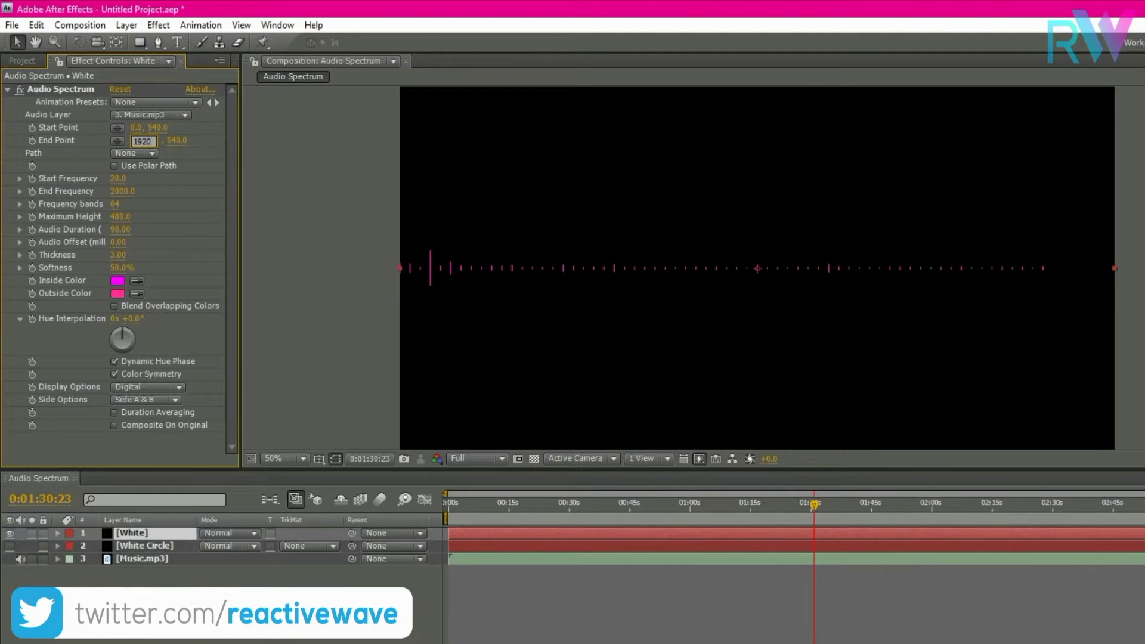
key(Return)
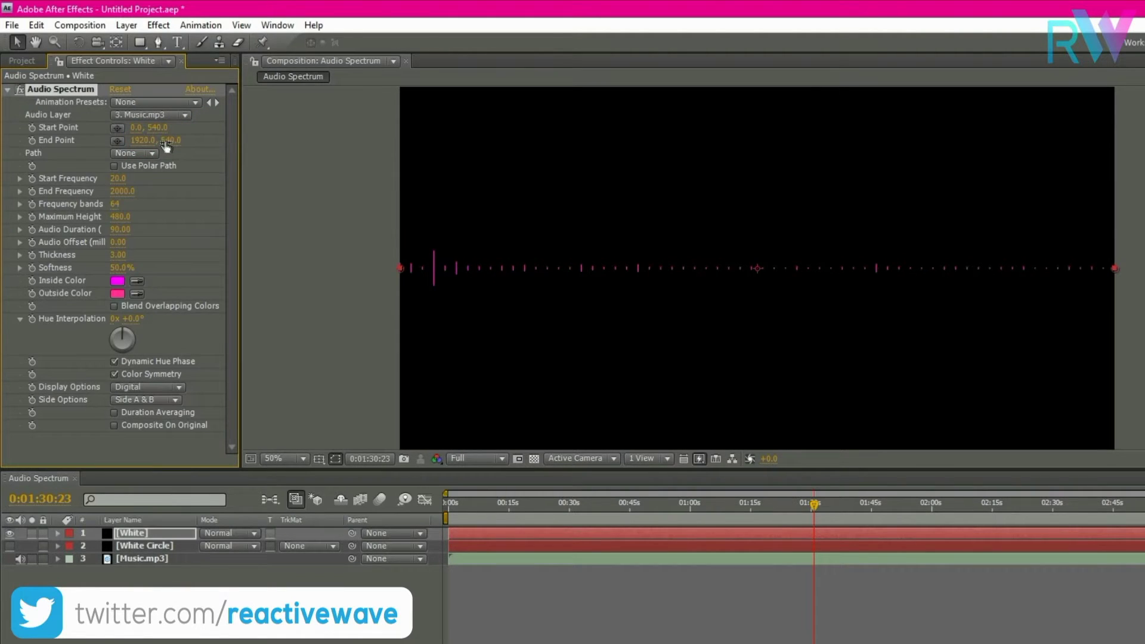
Set the Audio Spectrum's End Frequency to 250 and Frequency bands to 2000
click(126, 194)
click(157, 204)
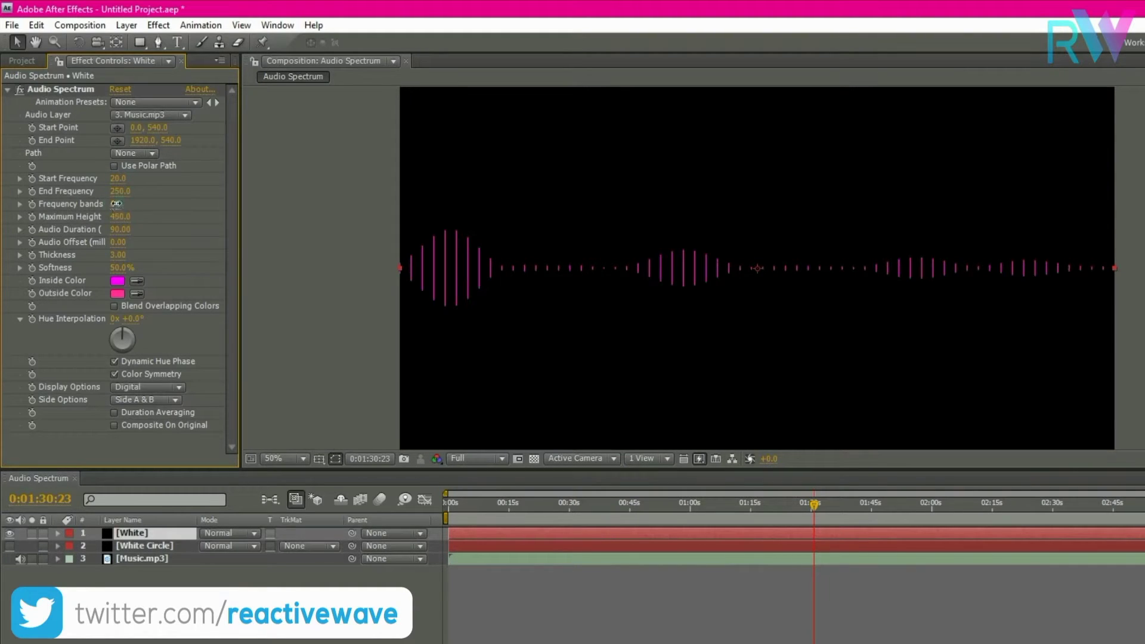
click(118, 204)
text(2000)
click(152, 211)
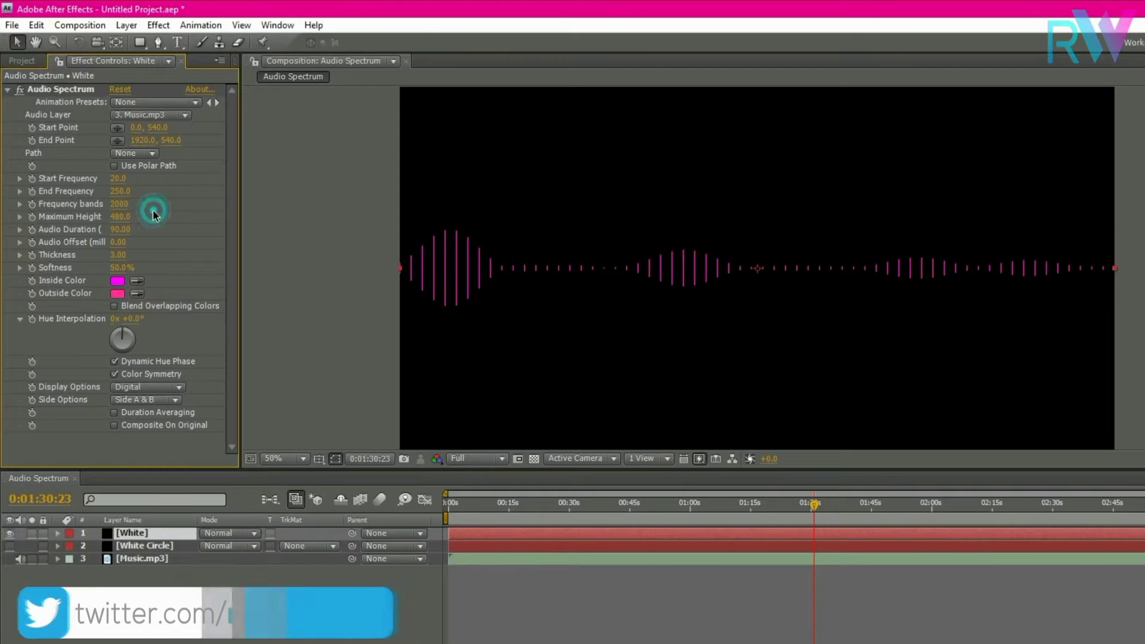
Set the Audio Spectrum's Maximum Height to 700 and Audio Duration to 170
click(123, 217)
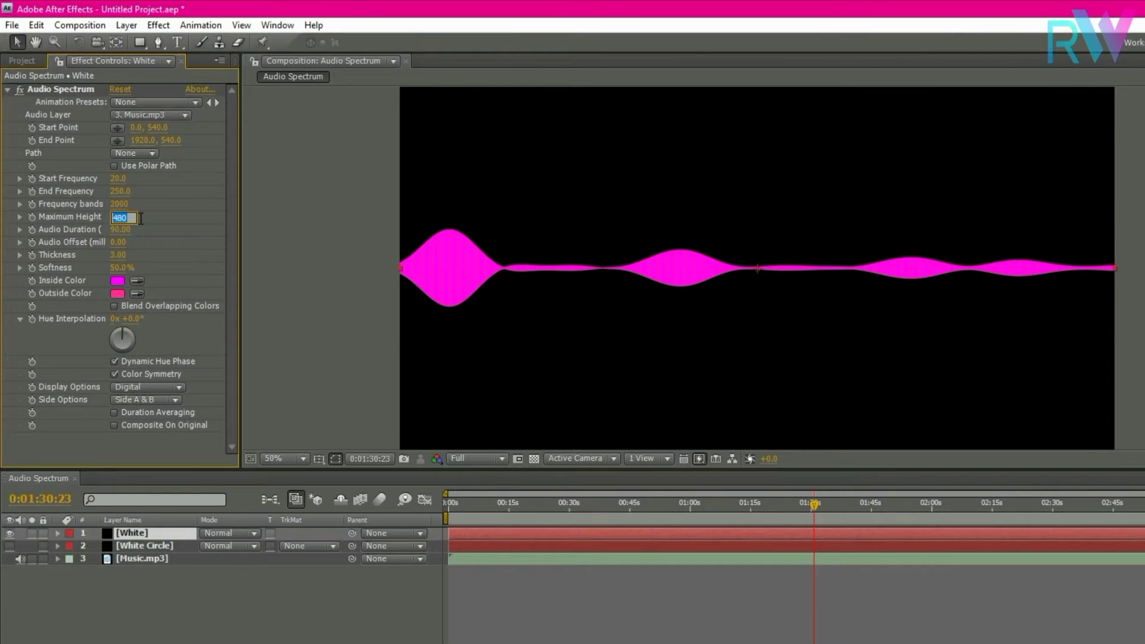
text(700)
click(141, 227)
click(120, 229)
text(17)
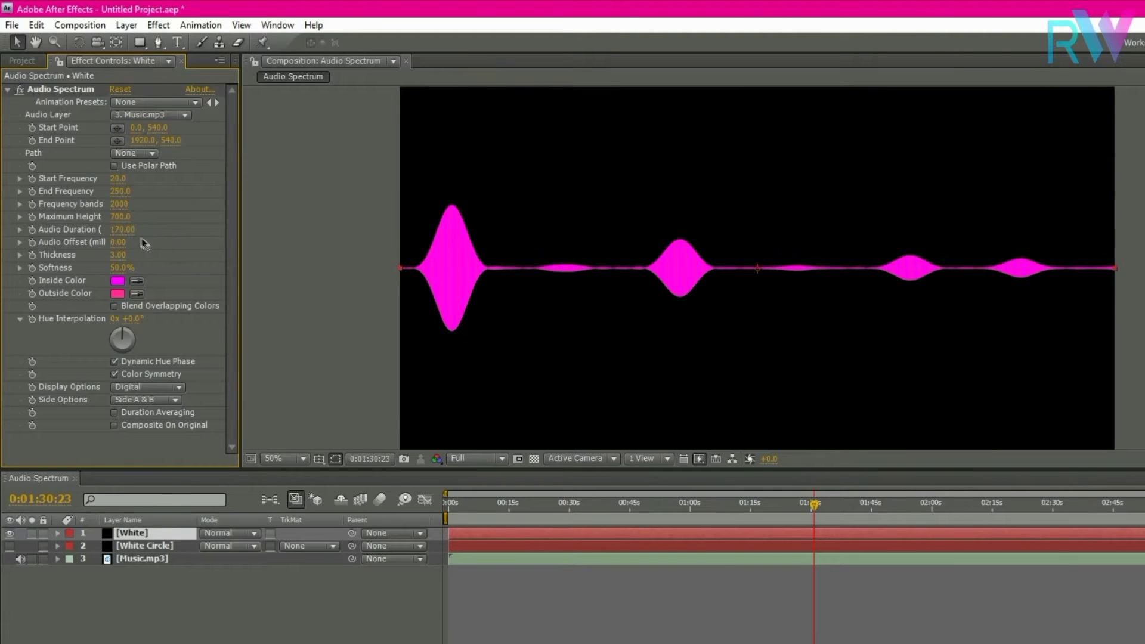
Change both the Inside Color and Outside Color of the Audio Spectrum to white
click(118, 282)
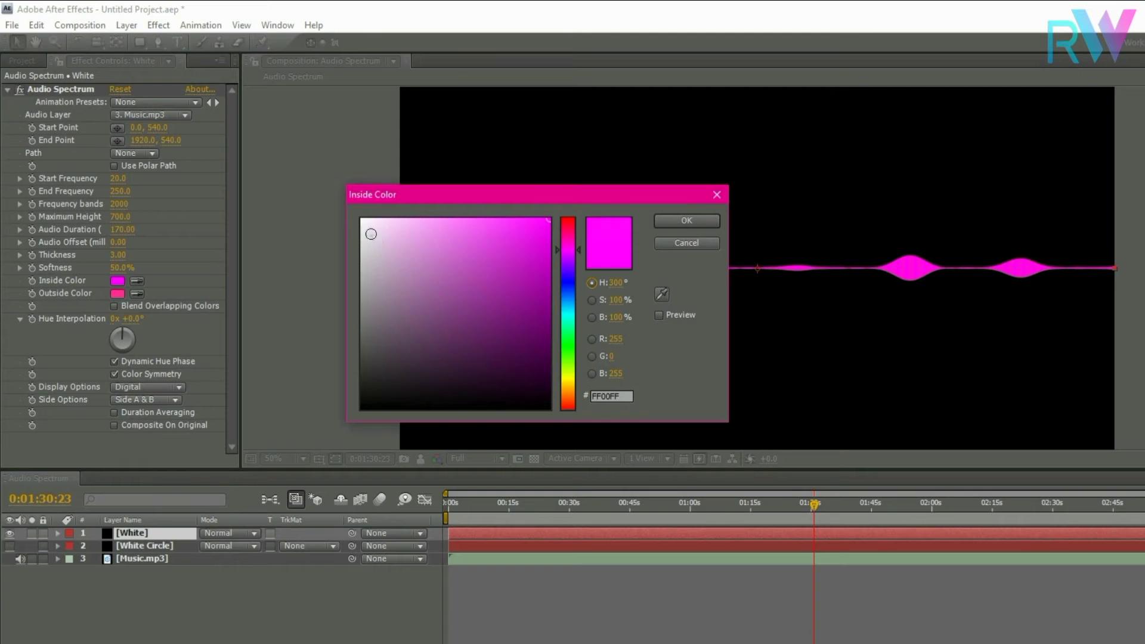
click(362, 220)
click(668, 222)
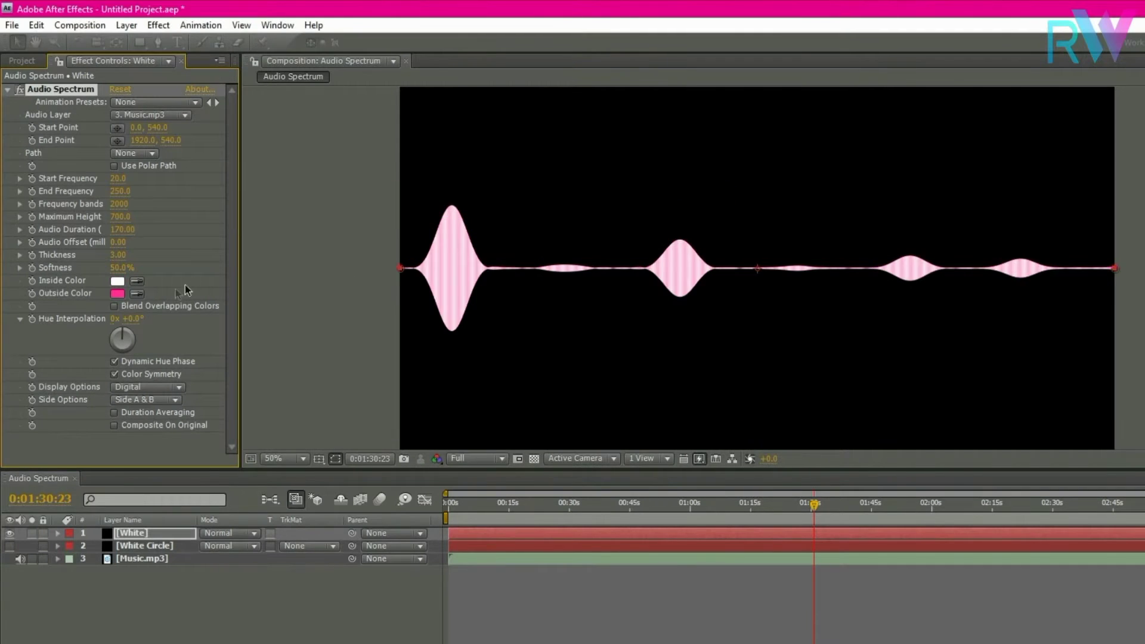
click(137, 293)
click(117, 282)
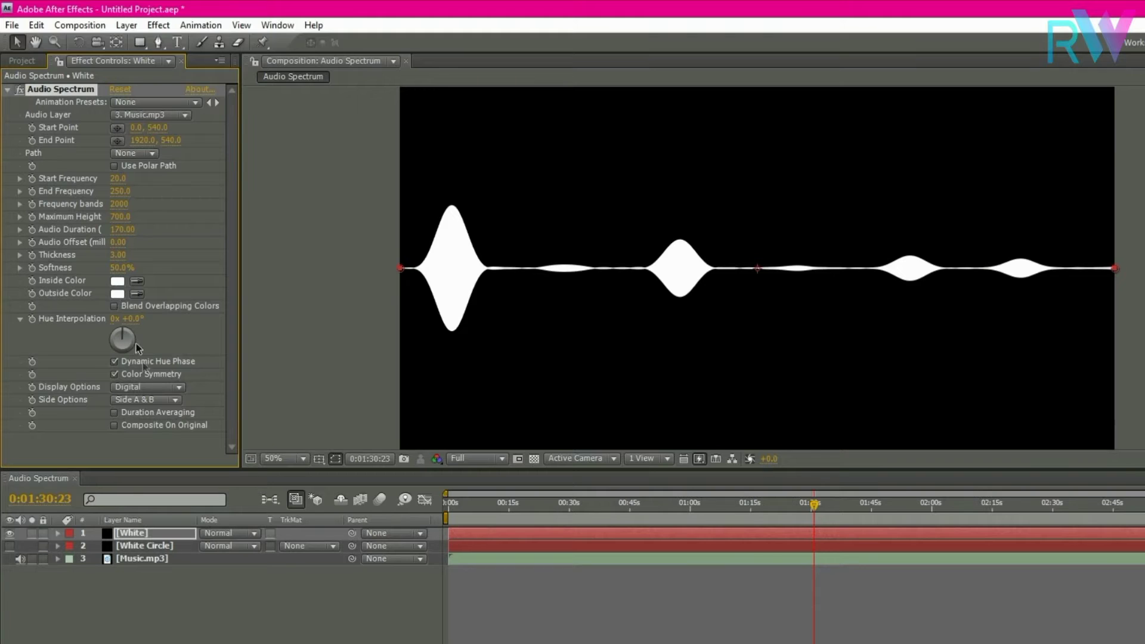
Set the Audio Spectrum's Side Options to Side B
click(144, 403)
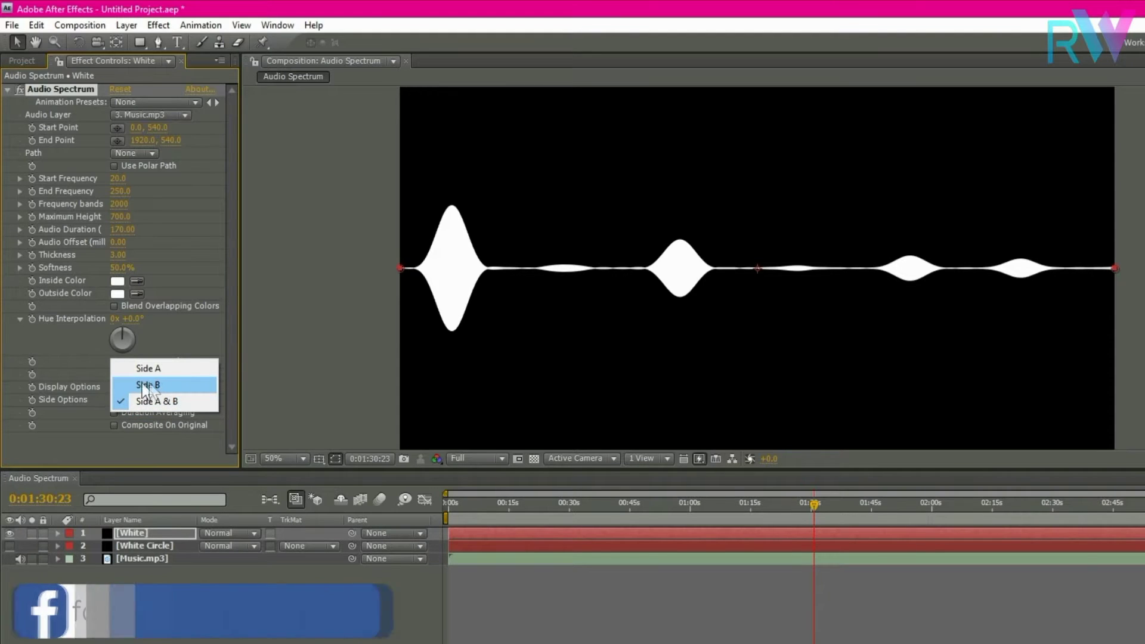
click(155, 384)
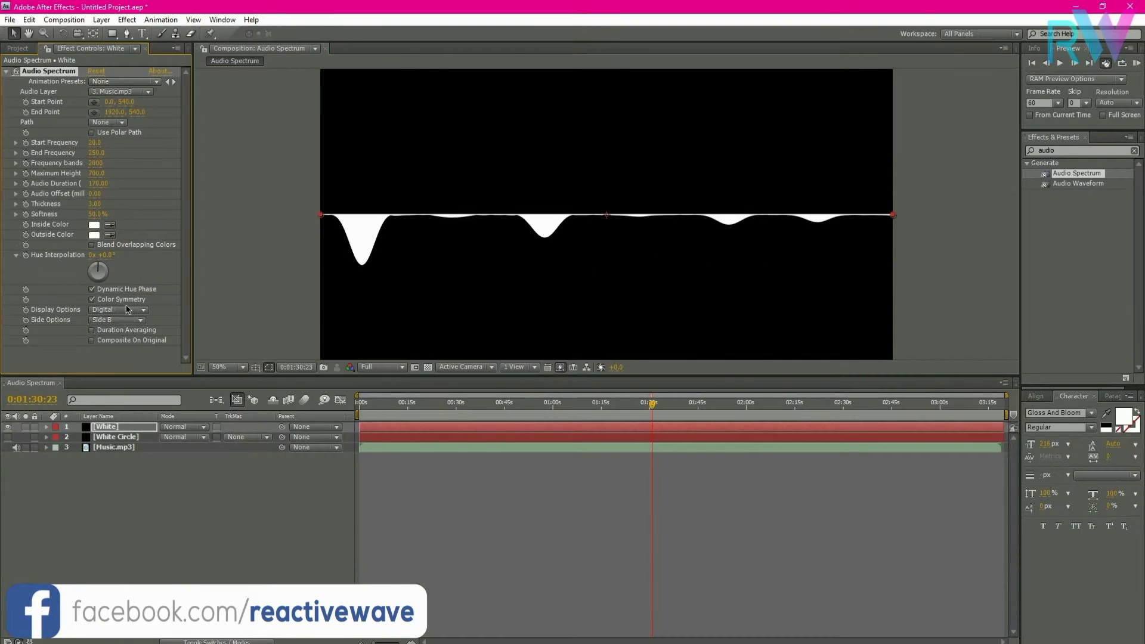
Find the Polar Coordinates effect and apply it to the White layer beneath its Audio Spectrum effect
click(1048, 150)
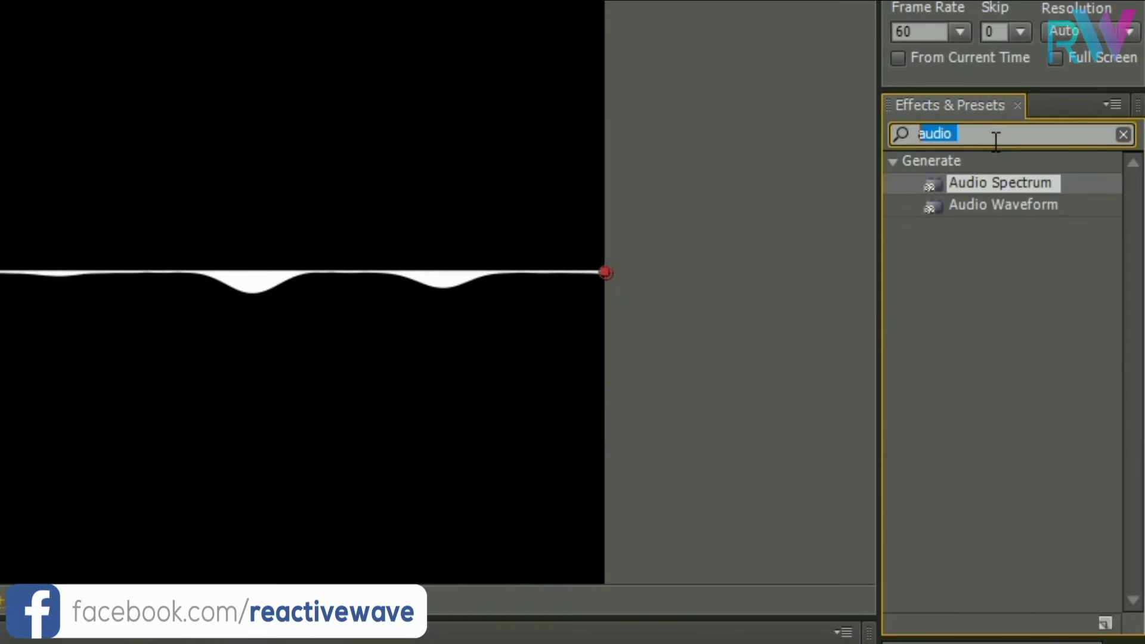
text(polar)
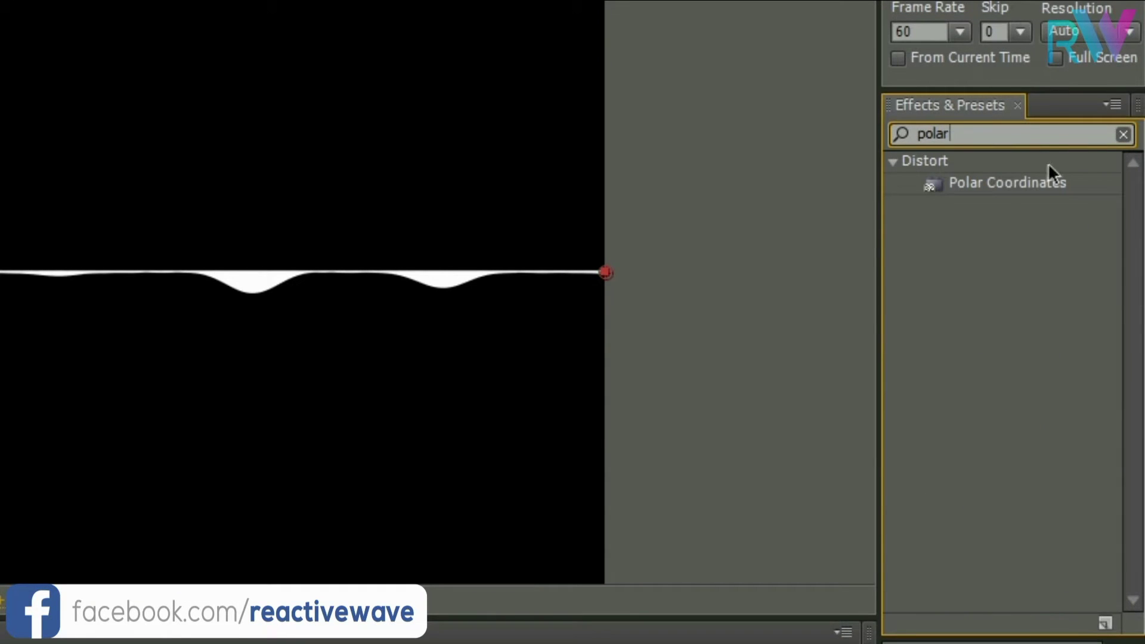
click(1019, 185)
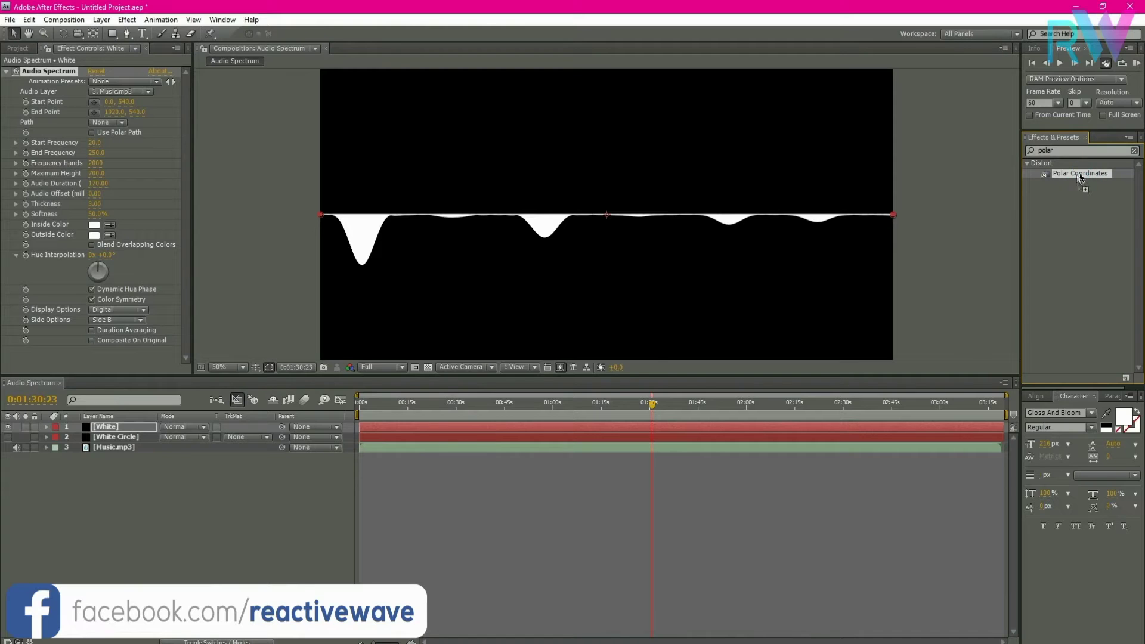
drag(1081, 178, 99, 351)
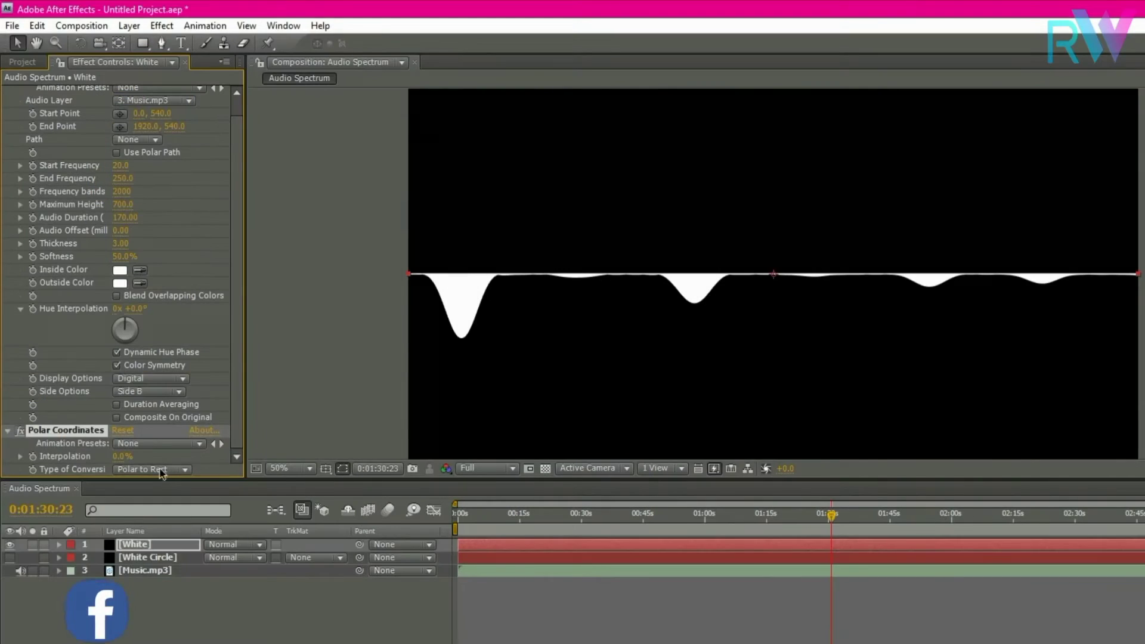
Set the Polar Coordinates conversion type to Rect to Polar and its Interpolation to 100%
click(123, 367)
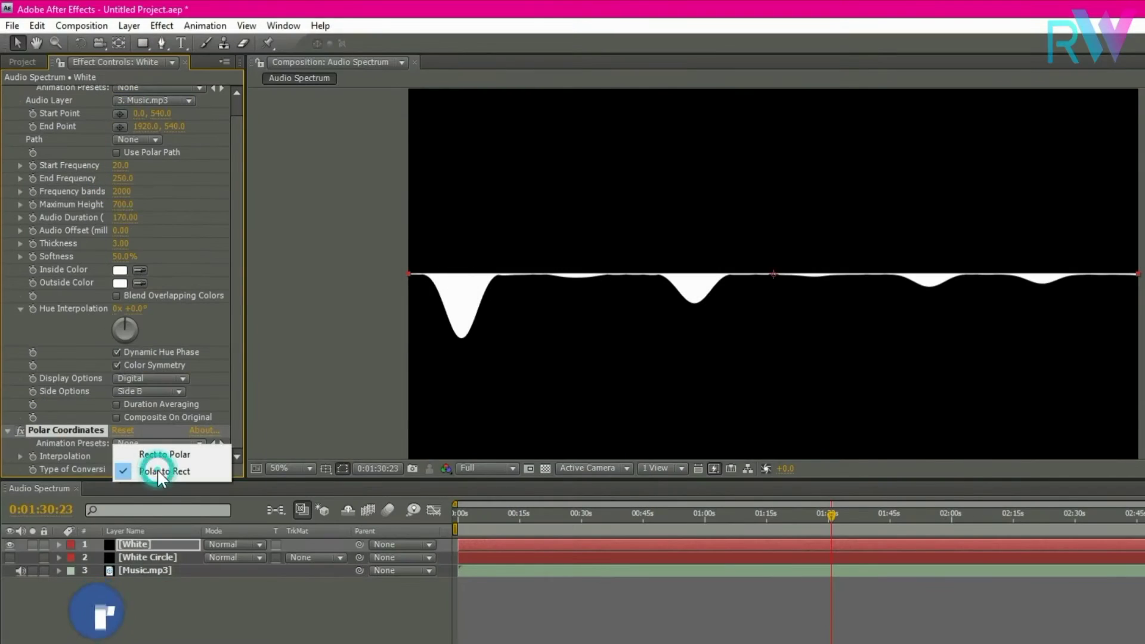
click(160, 454)
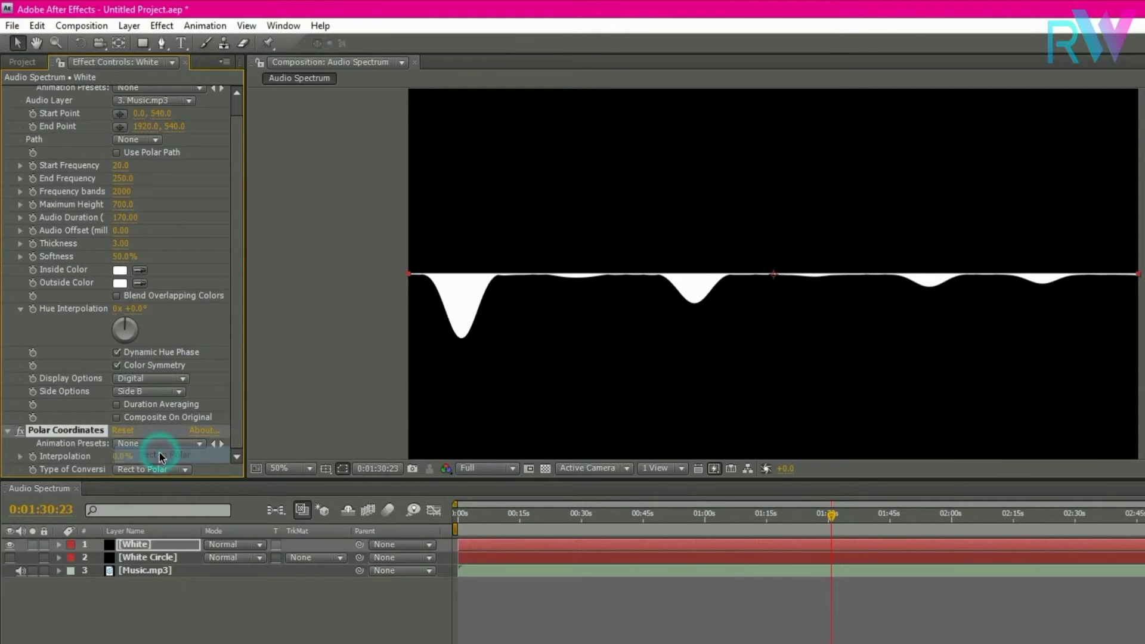
drag(121, 460, 210, 465)
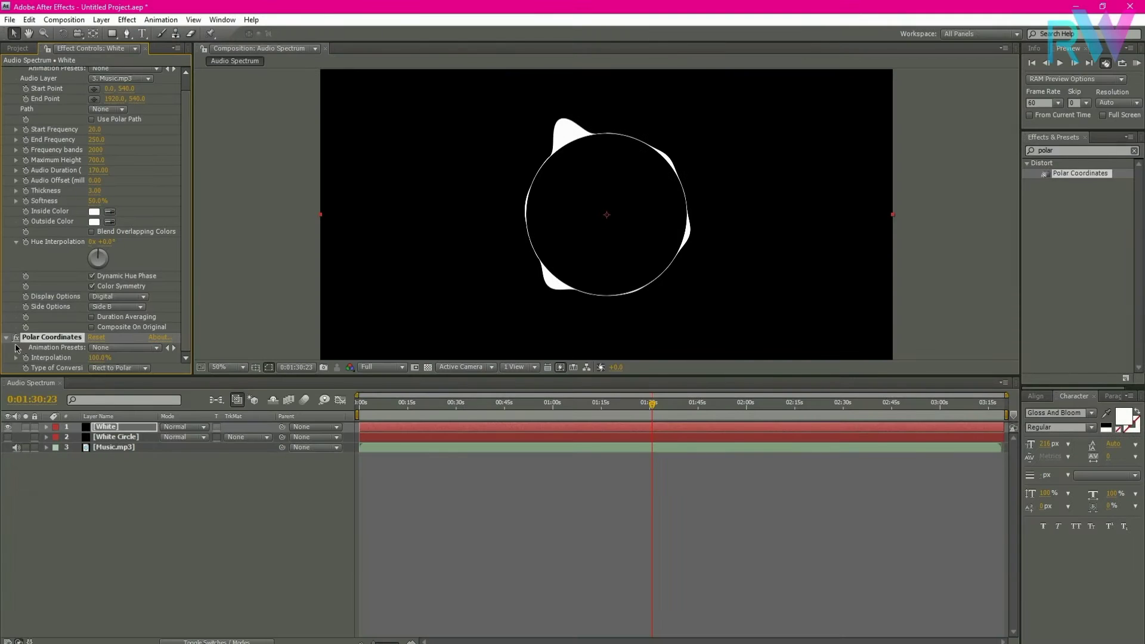
click(7, 337)
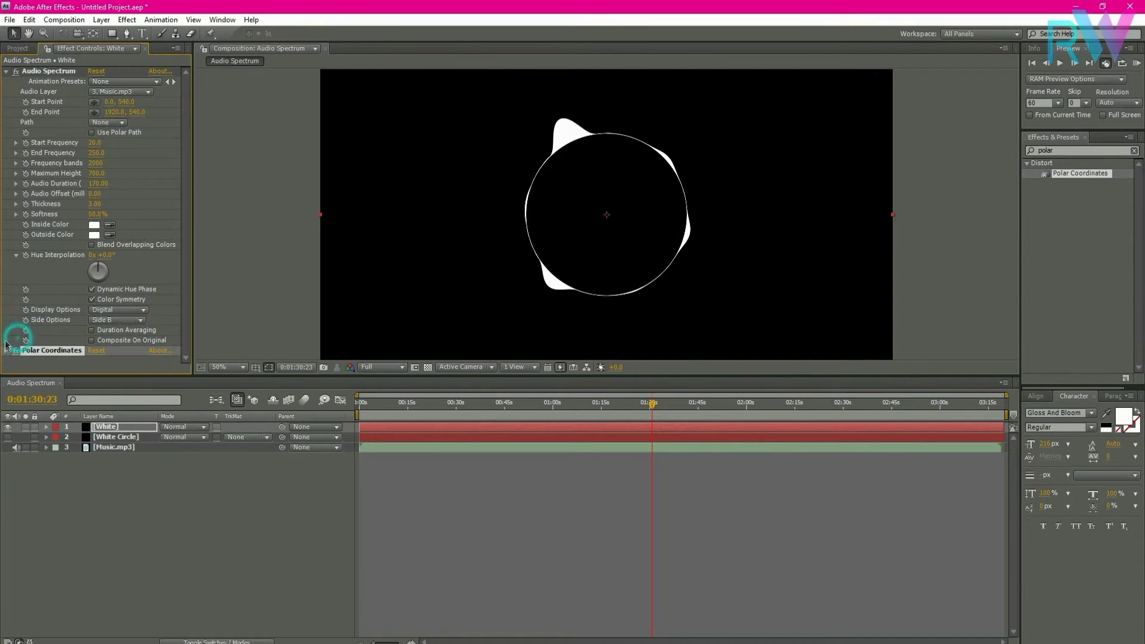
Copy the Glow effect from the White Circle layer and paste it onto the White layer
click(110, 438)
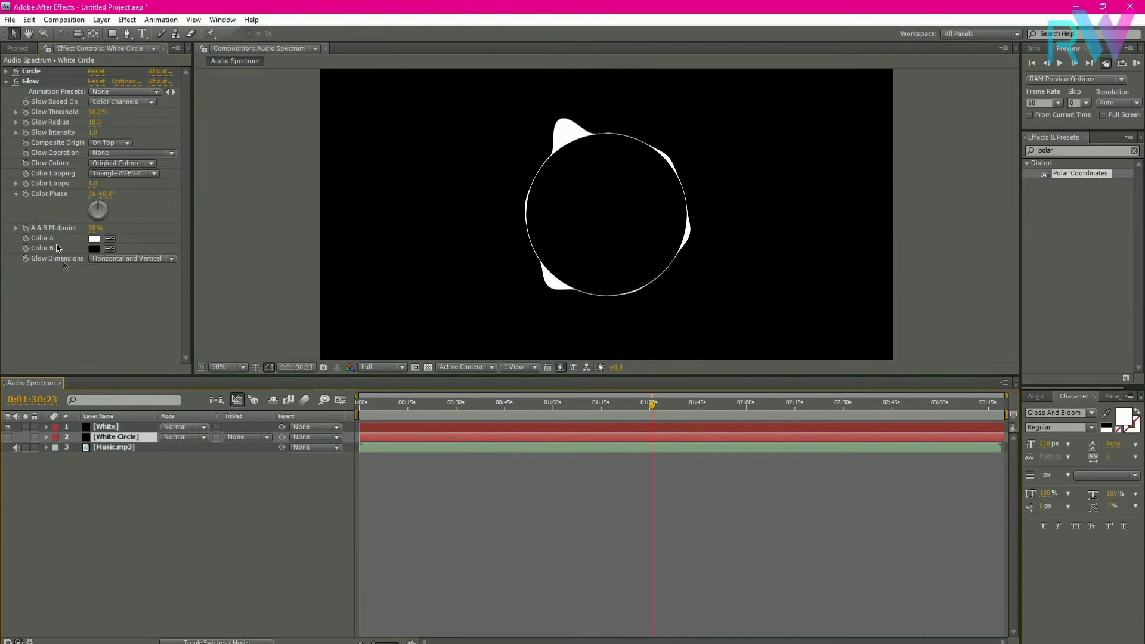
click(32, 84)
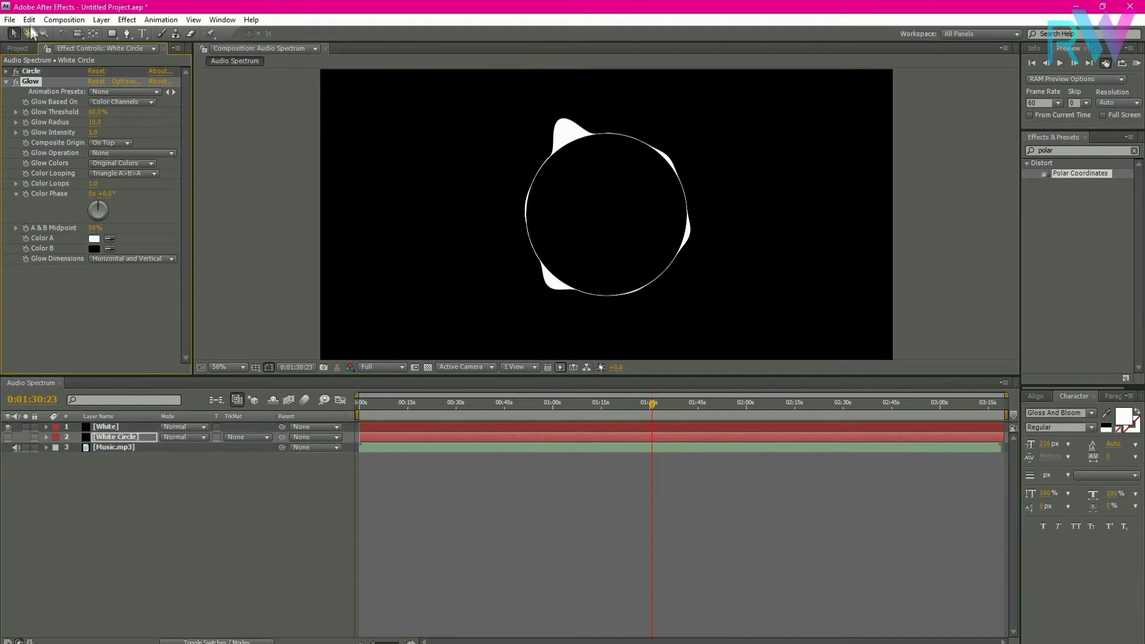
click(29, 20)
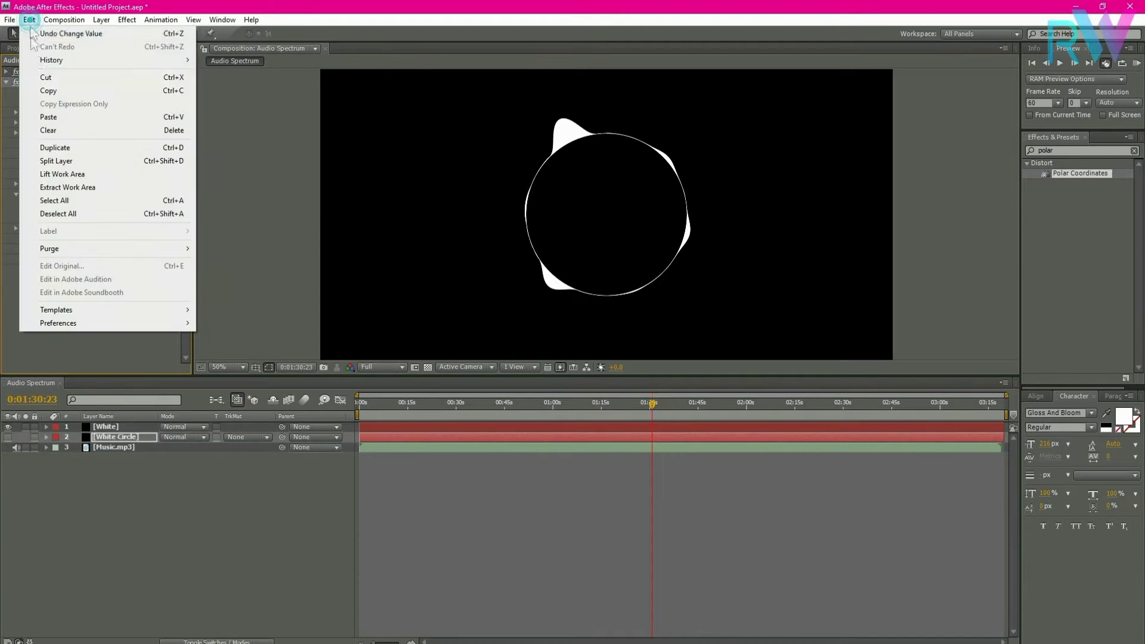
click(66, 96)
click(130, 427)
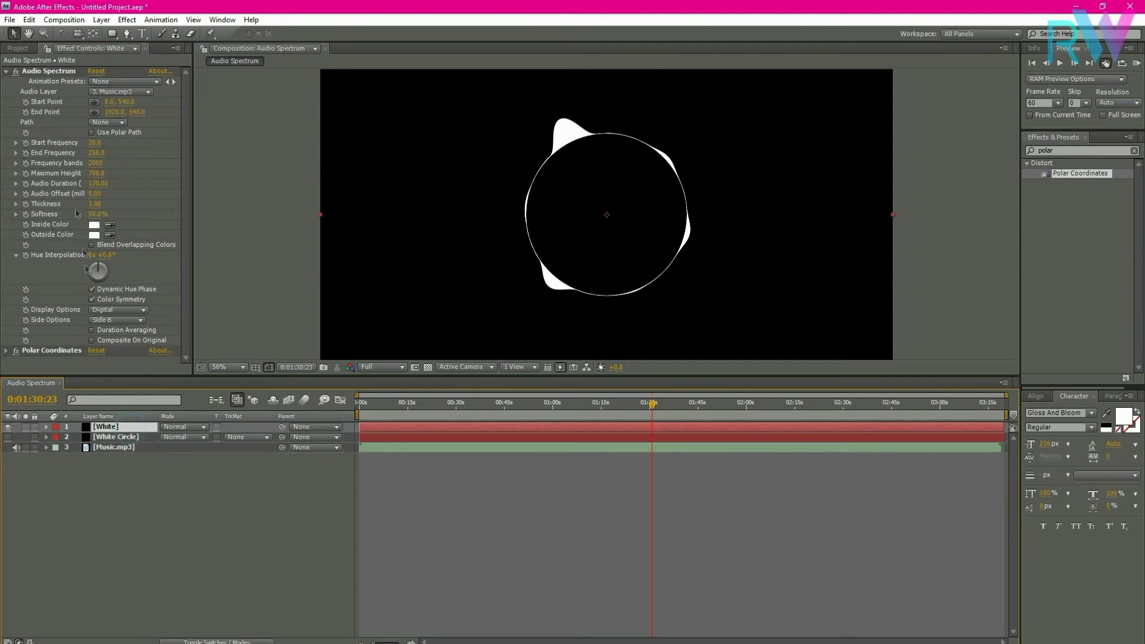
click(30, 20)
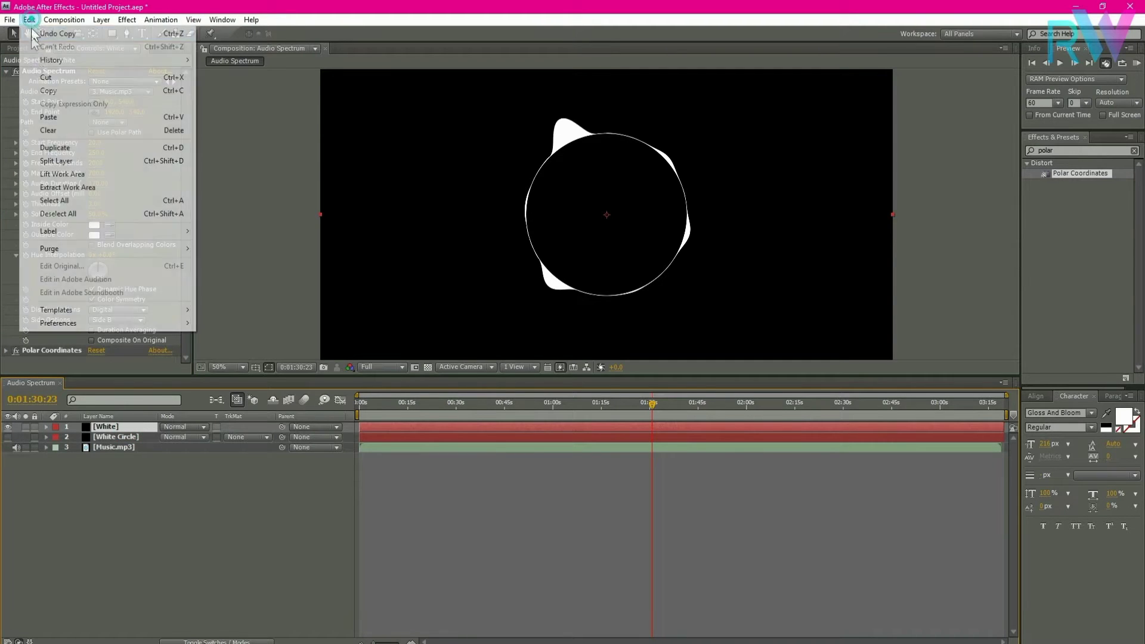
click(62, 117)
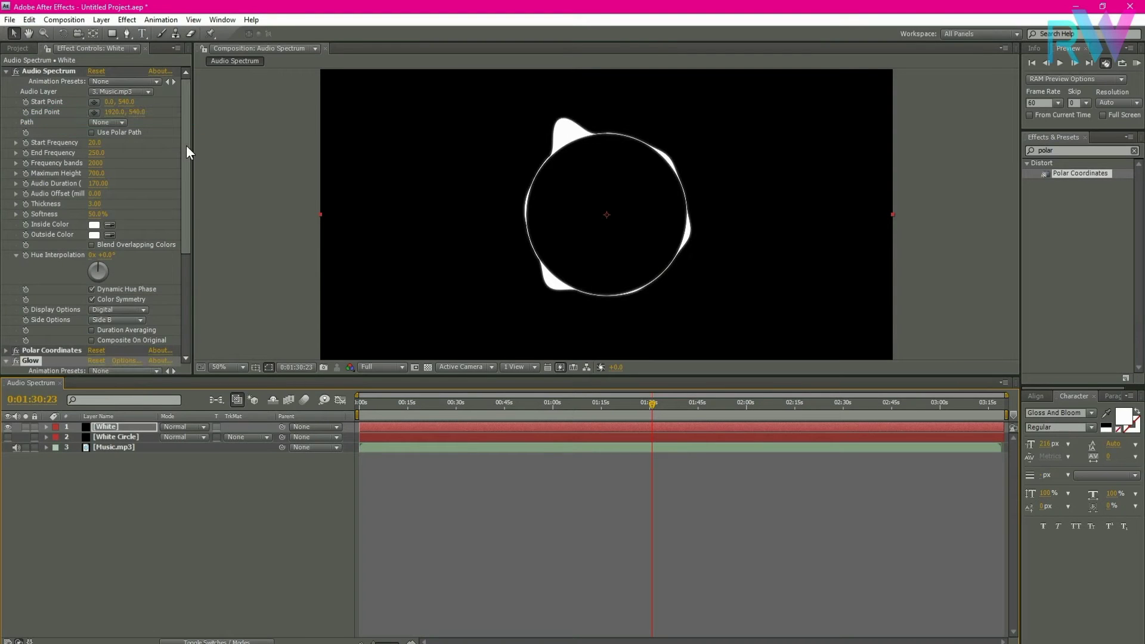
drag(186, 145, 189, 281)
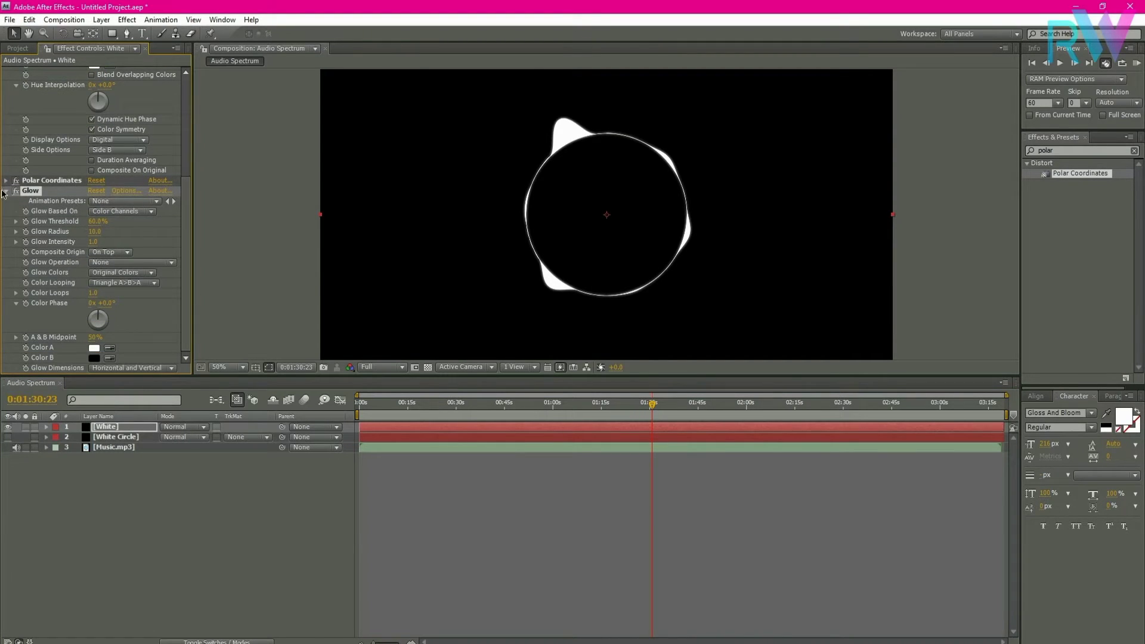
click(7, 191)
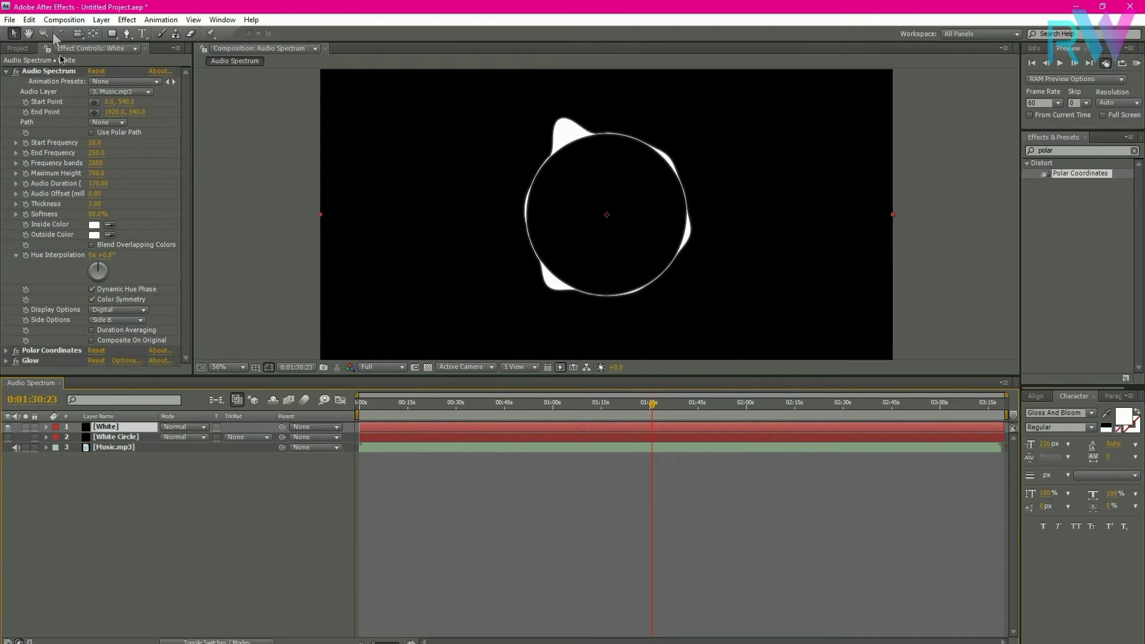
Duplicate the White layer and give the lower copy's Audio Spectrum a Maximum Height of 750 and Audio Duration of 160
click(29, 20)
click(62, 149)
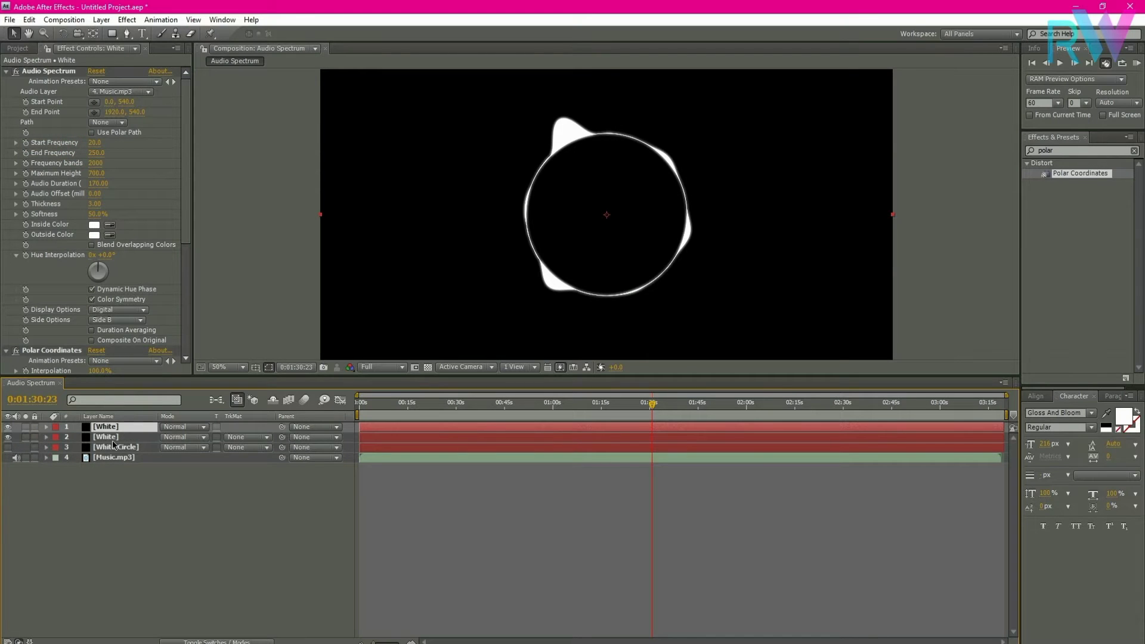
click(113, 441)
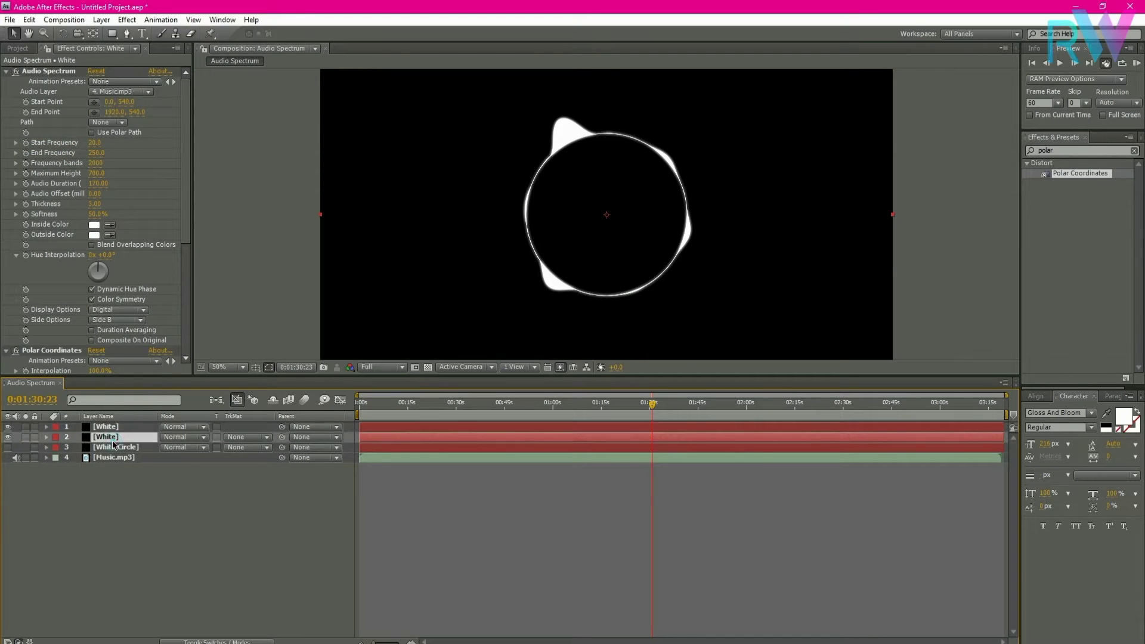
click(96, 173)
text(7)
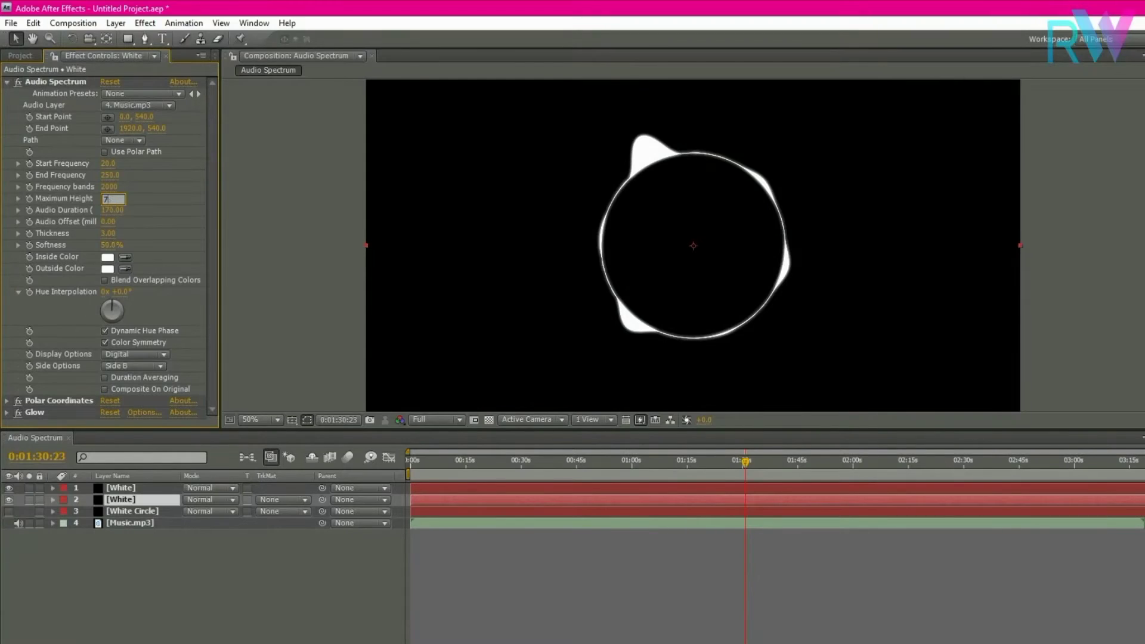
text(50)
click(173, 218)
click(113, 210)
text(16)
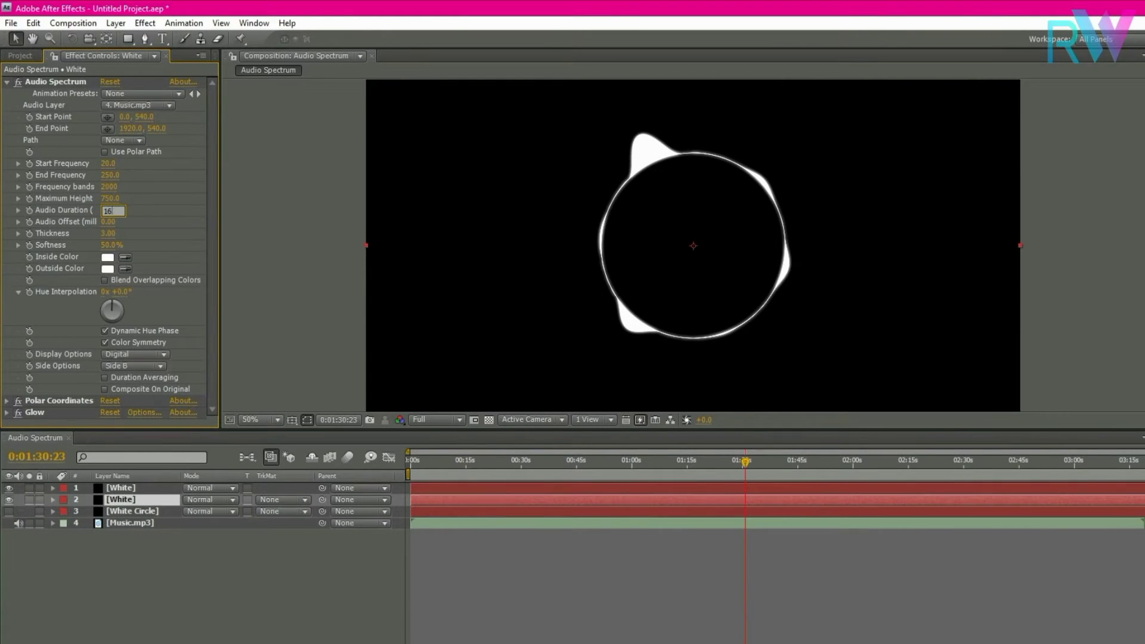
text(0)
click(153, 221)
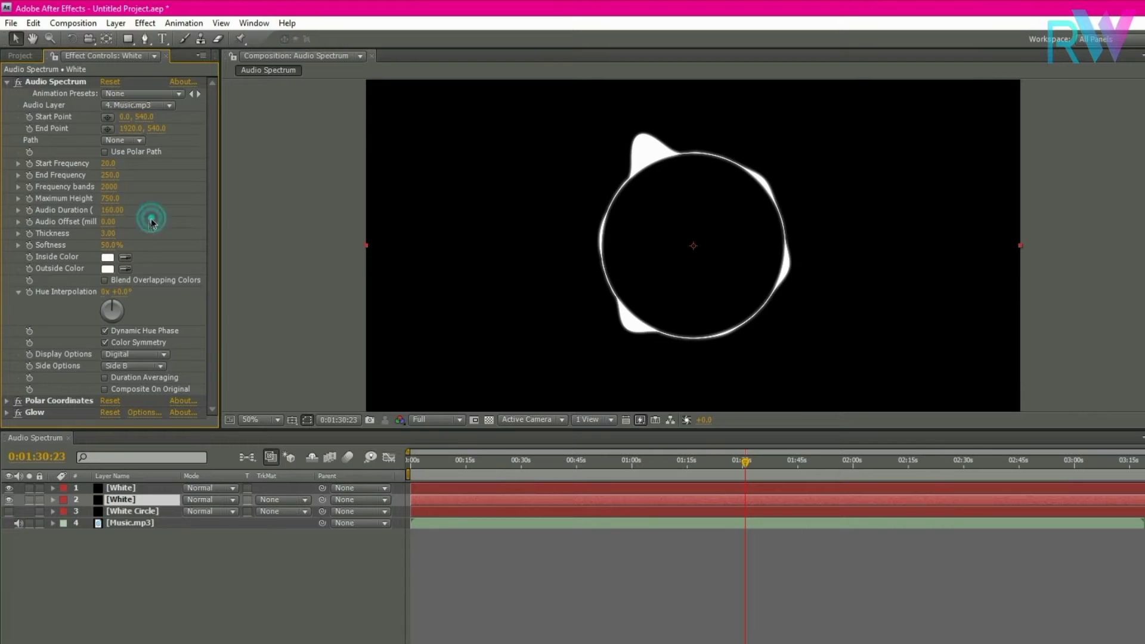
Set the lower White copy's Inside Color to yellow FFF600 and sample that yellow for its Outside Color
click(107, 260)
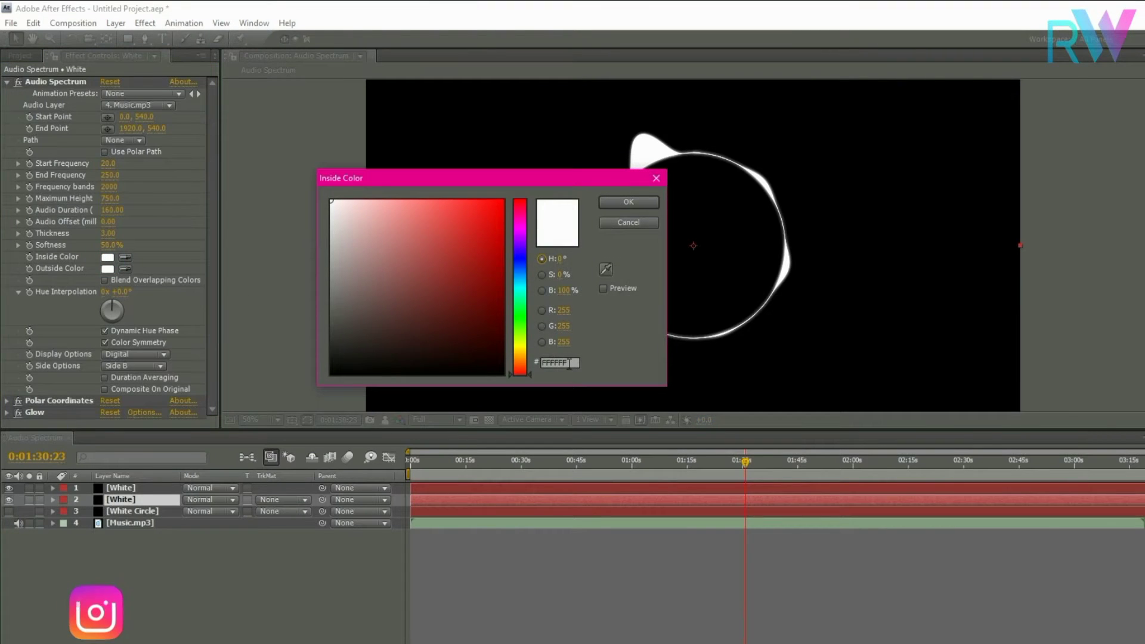
click(567, 363)
key(BackSpace)
key(BackSpace)
key(BackSpace)
key(BackSpace)
key(BackSpace)
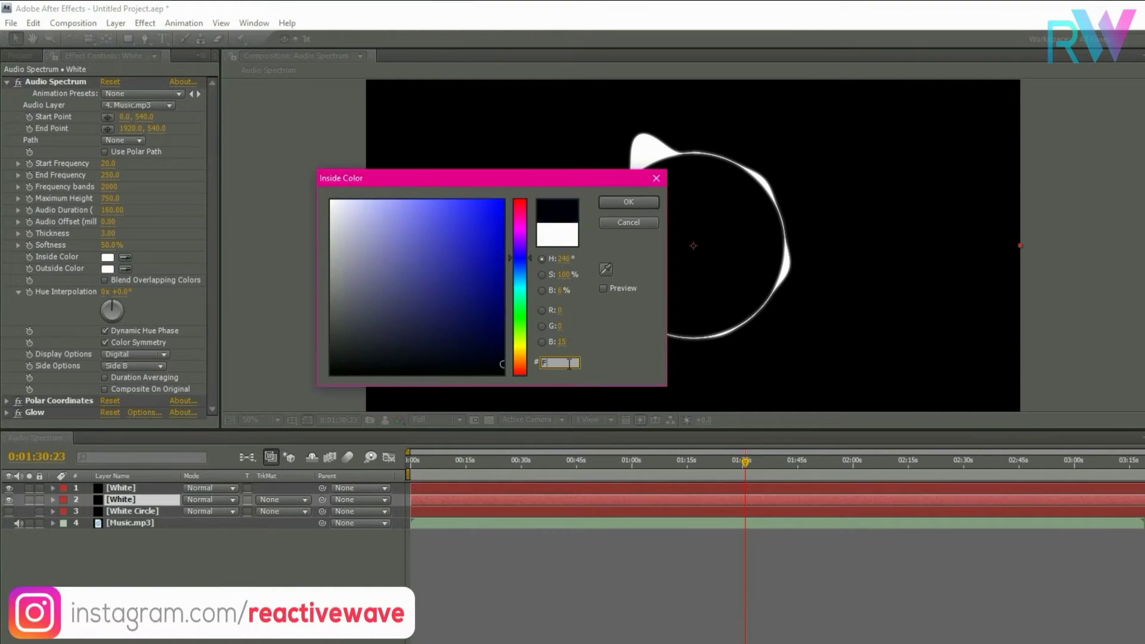
text(F)
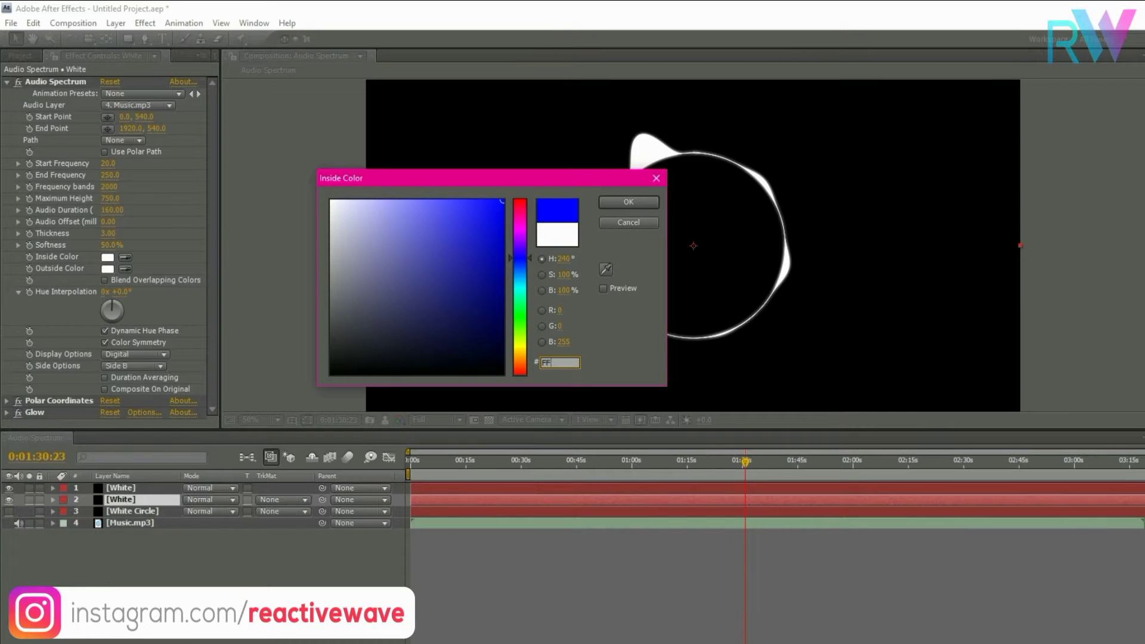
text(F600)
key(Return)
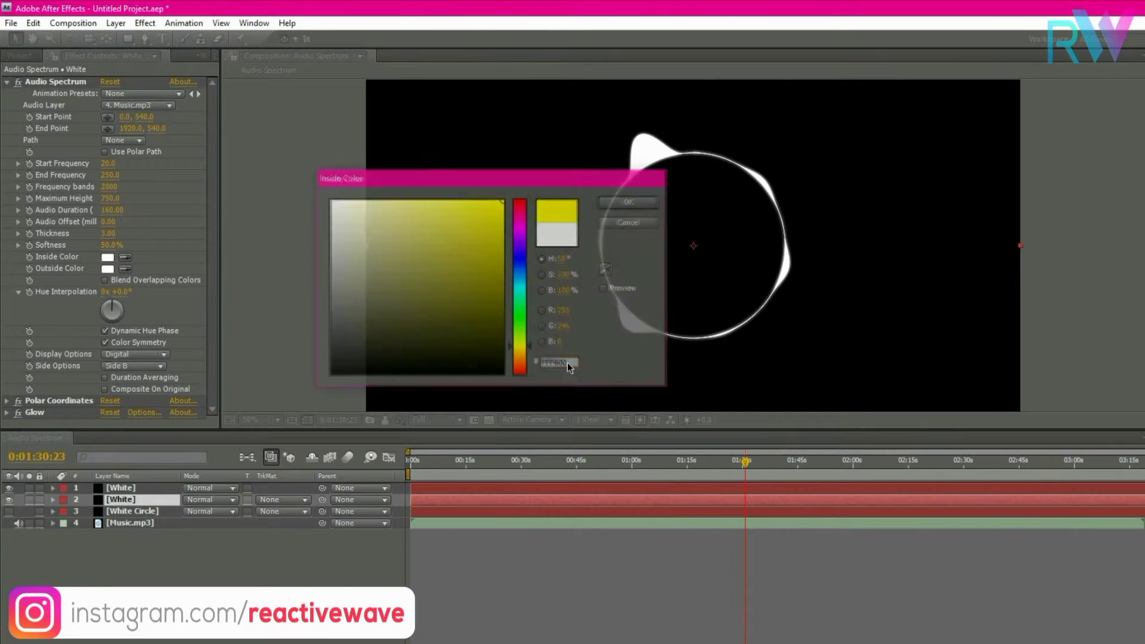
click(124, 269)
click(106, 256)
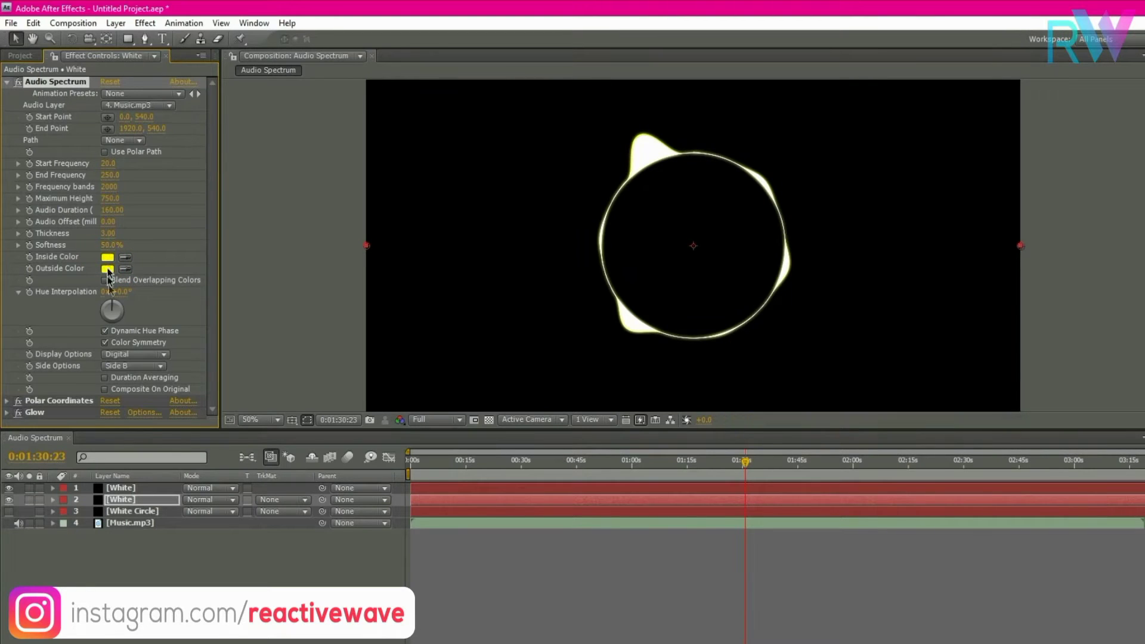
Duplicate the yellow spectrum layer and give the lower copy's Audio Spectrum a Maximum Height of 800 and Audio Duration of 150
click(131, 498)
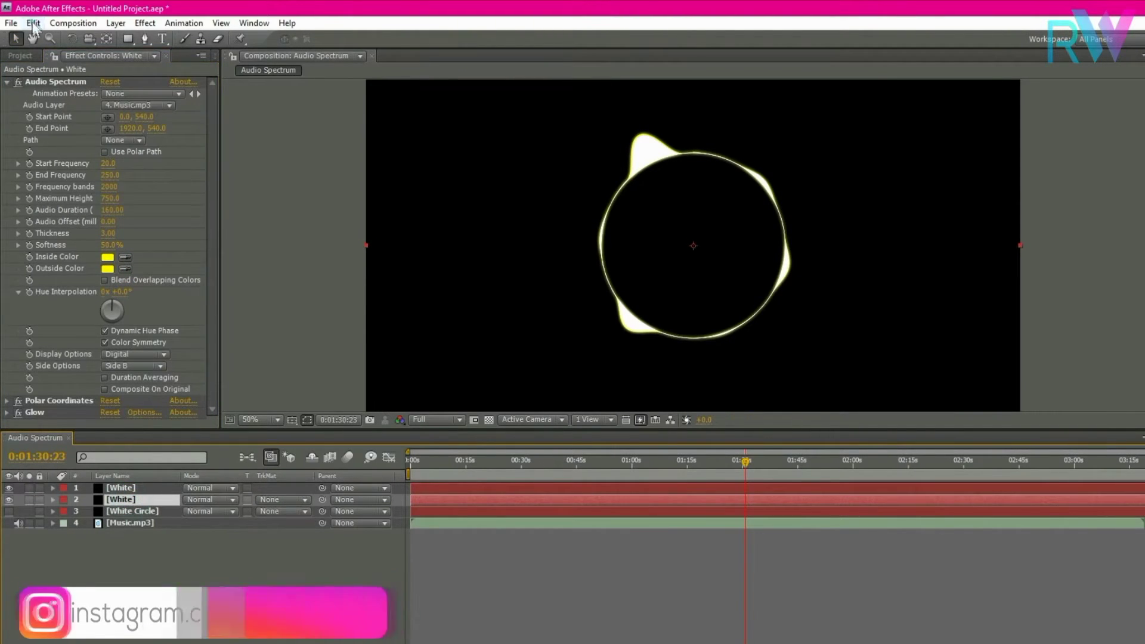
click(33, 22)
click(99, 169)
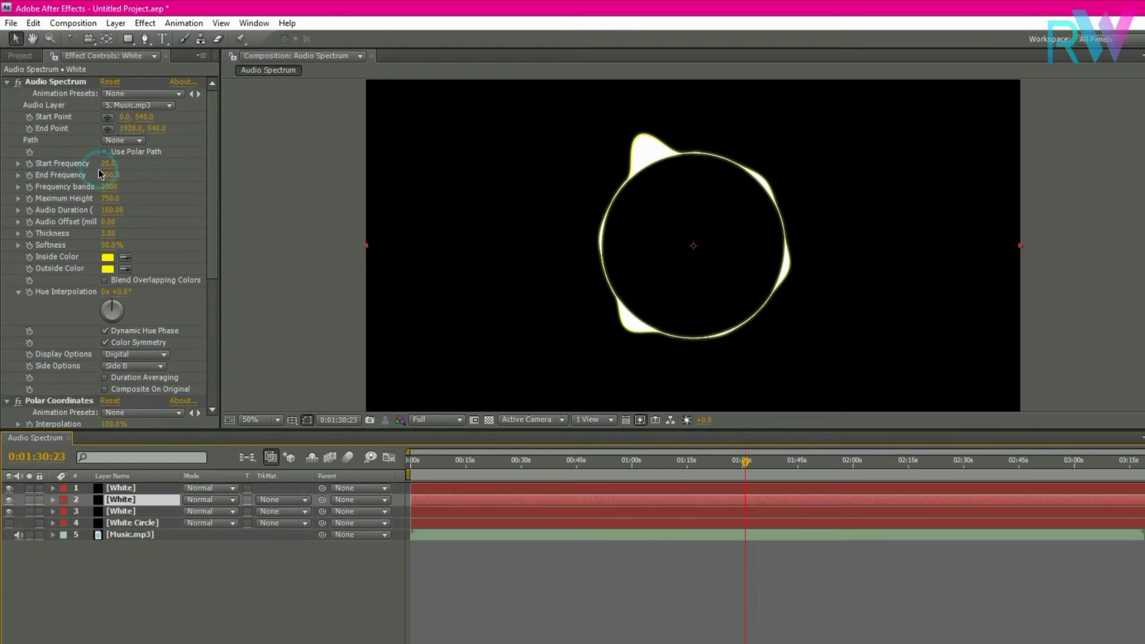
click(129, 512)
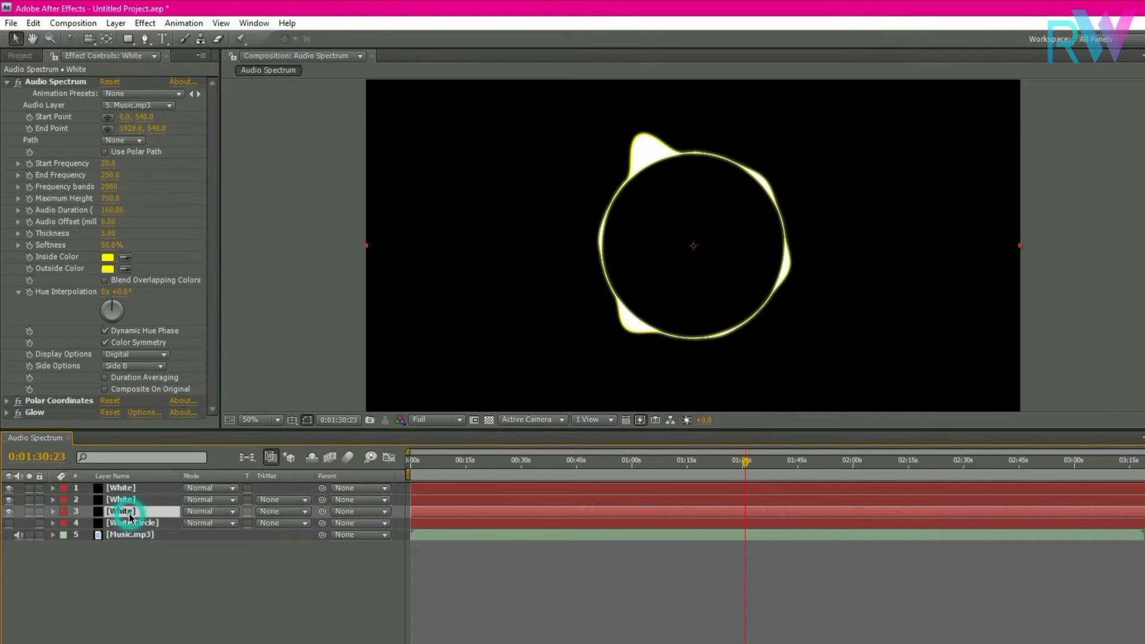
click(108, 199)
text(800)
click(147, 232)
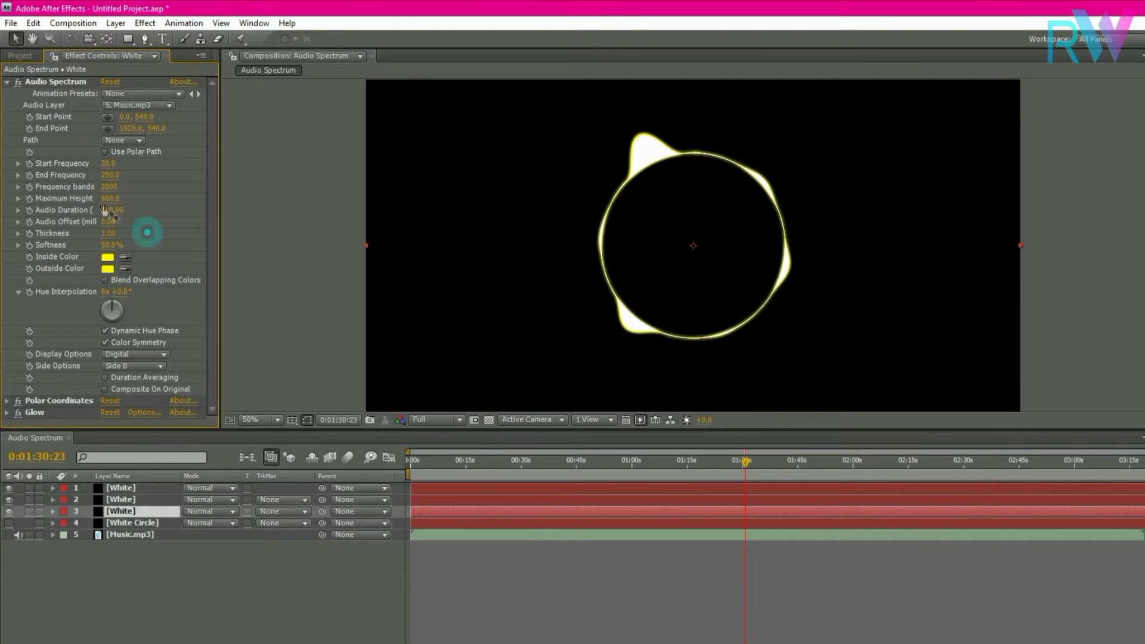
click(108, 209)
text(150)
click(138, 225)
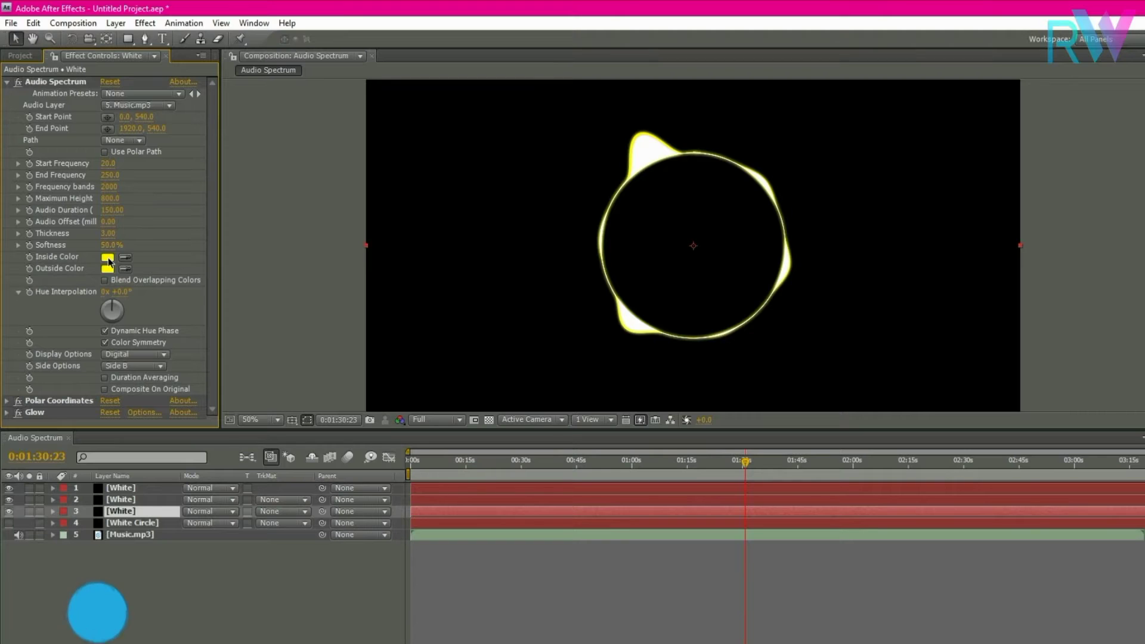
Set the lowest spectrum layer's Inside Color to orange FFA200 and sample that orange for its Outside Color
click(107, 258)
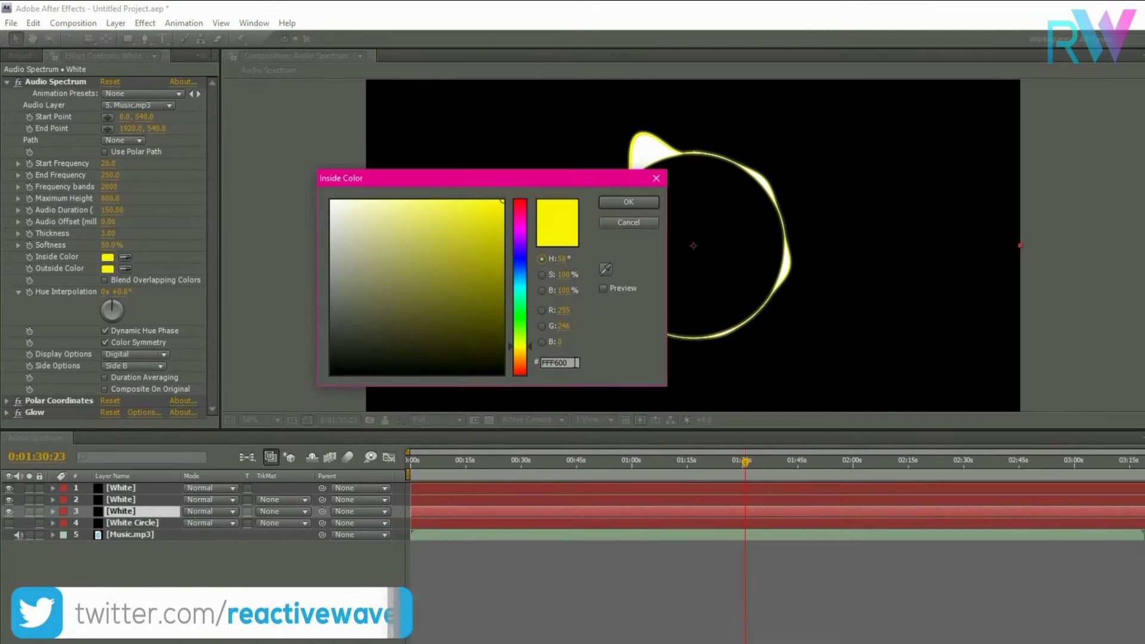
drag(576, 362, 552, 364)
text(9000)
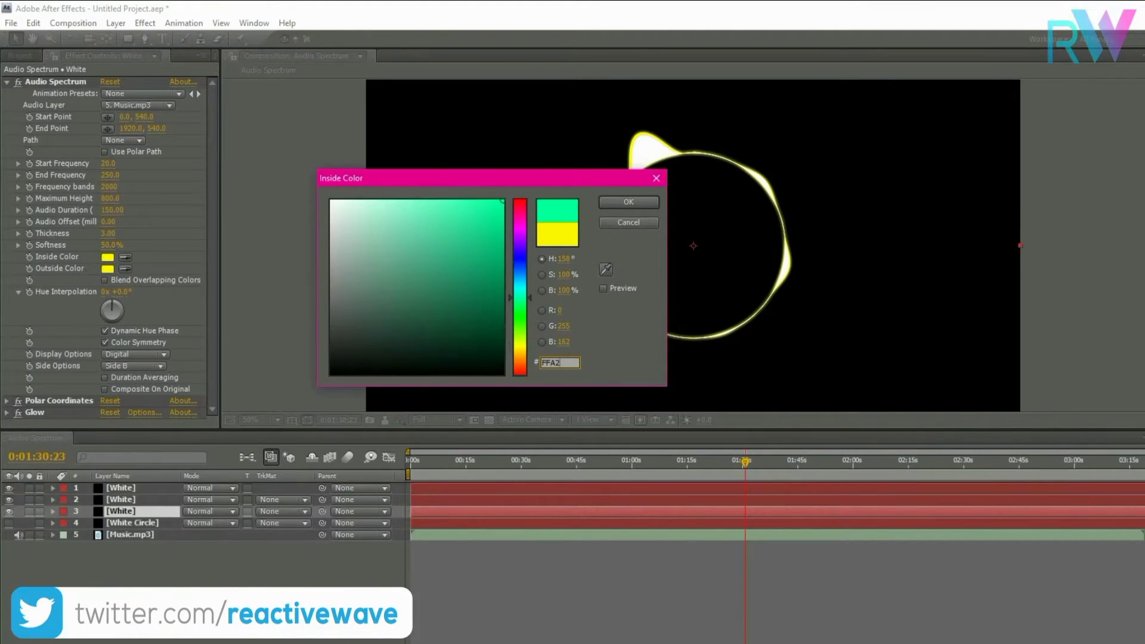
key(Return)
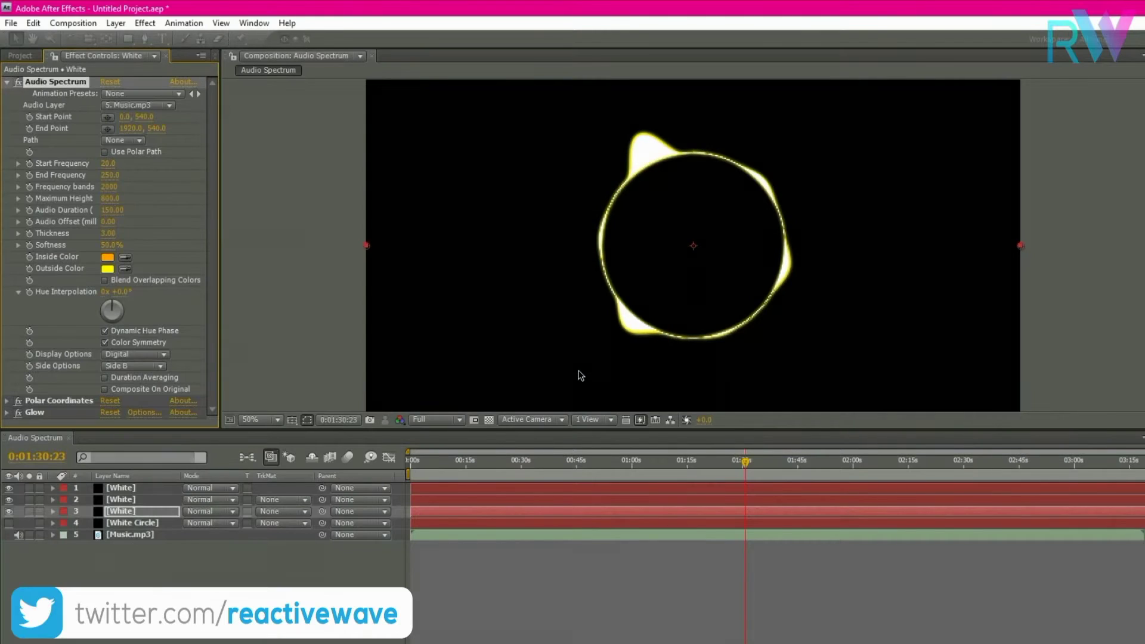
click(125, 269)
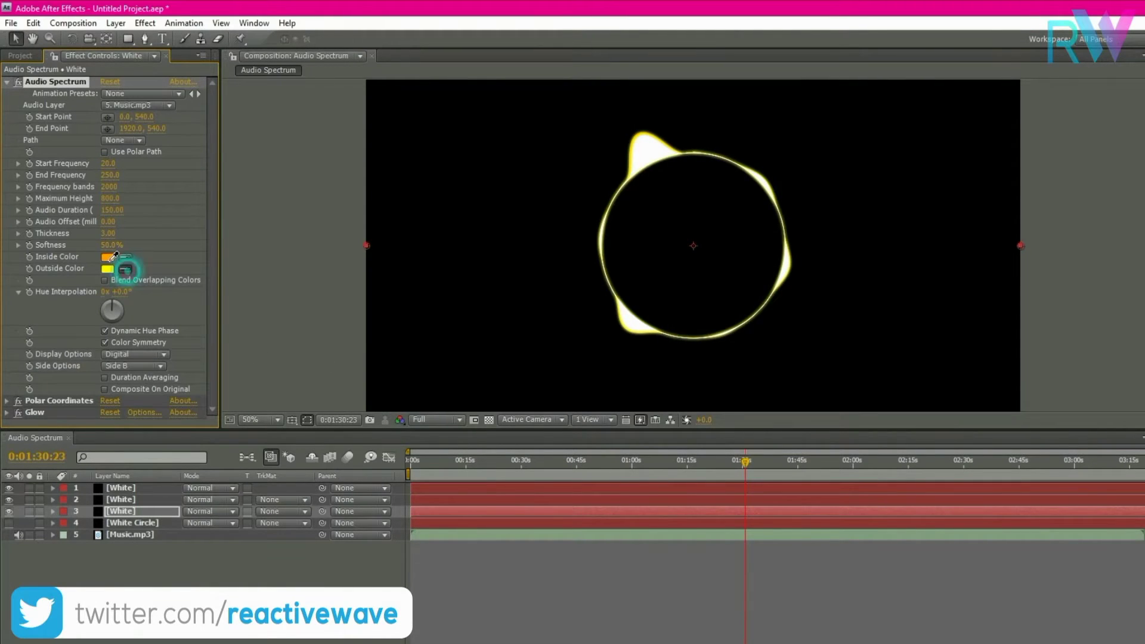
click(108, 258)
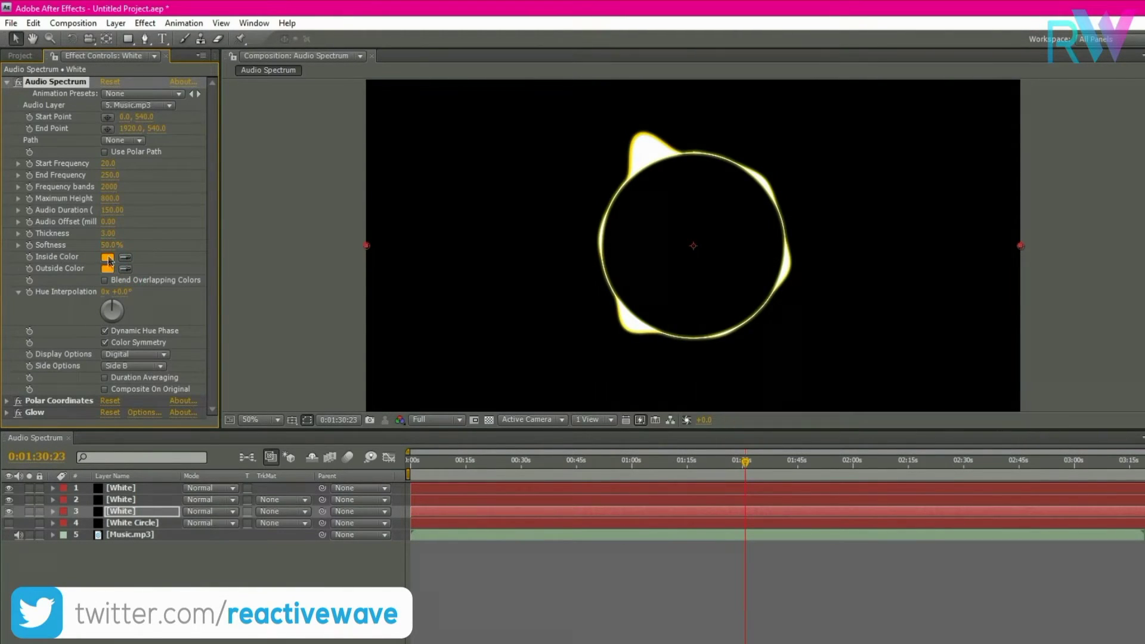
Duplicate the orange spectrum layer and give the upper copy's Audio Spectrum a Maximum Height of 850 and Audio Duration of 130
click(130, 510)
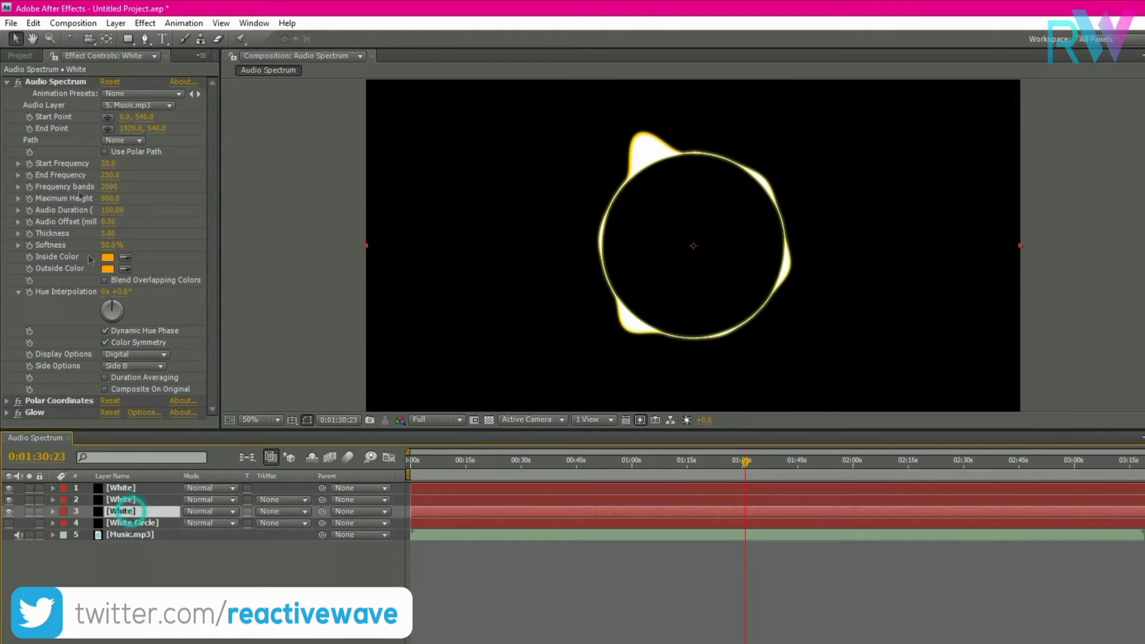
click(33, 22)
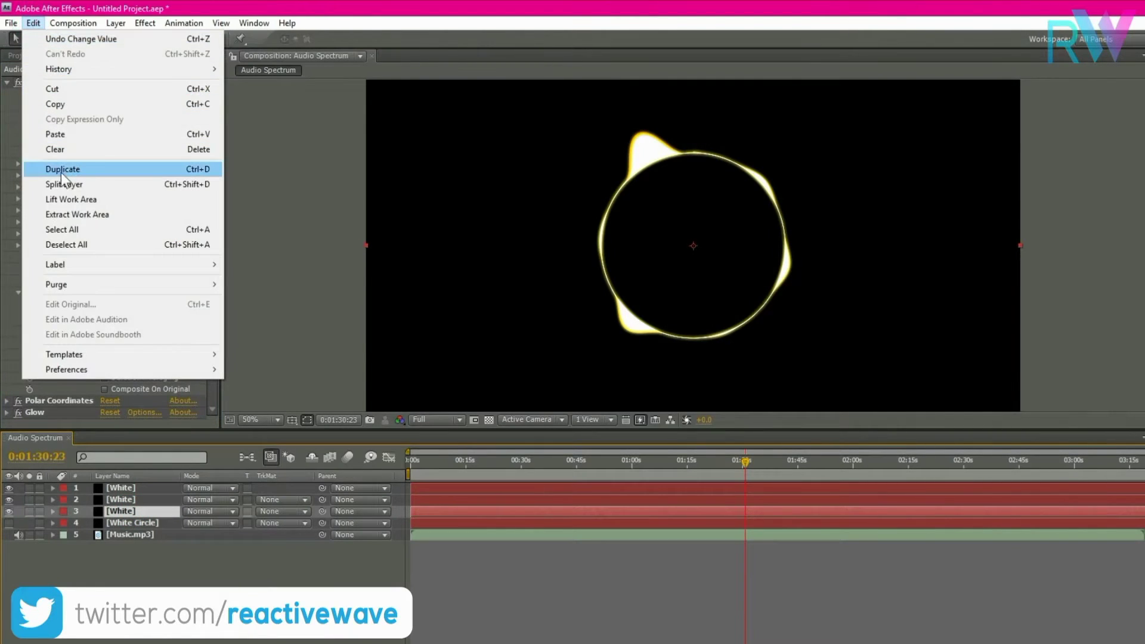
click(95, 170)
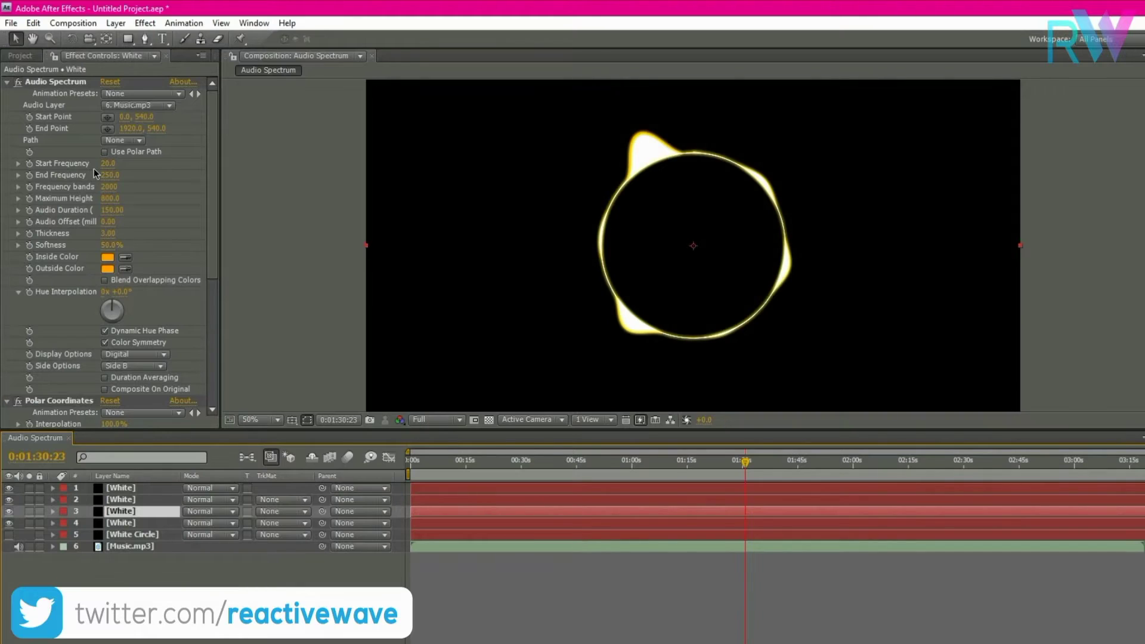
click(110, 198)
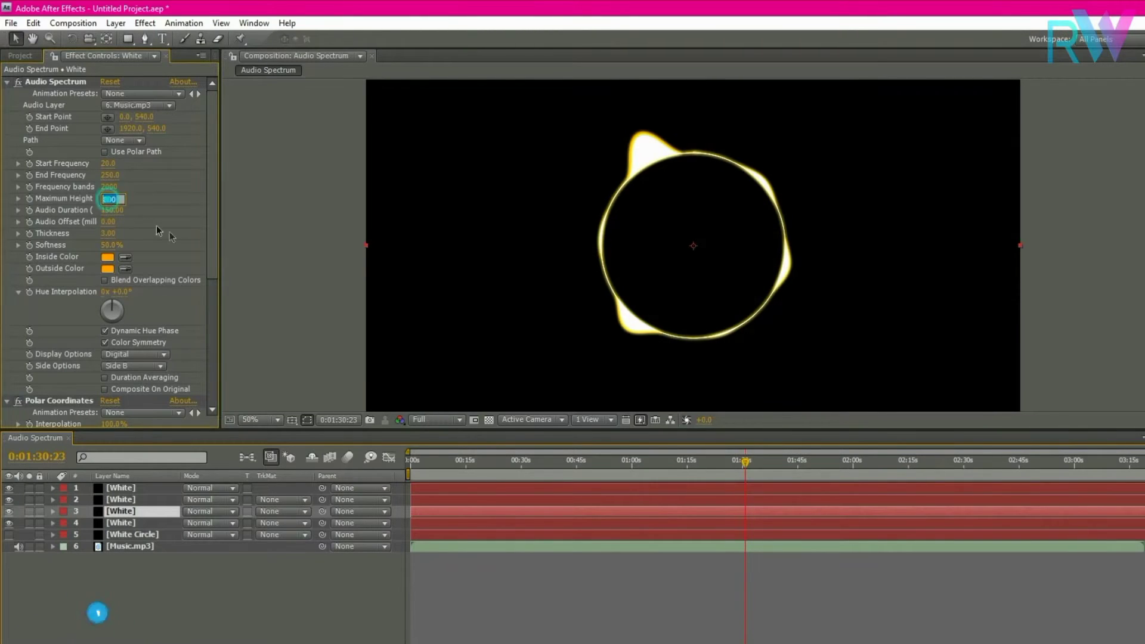
text(750)
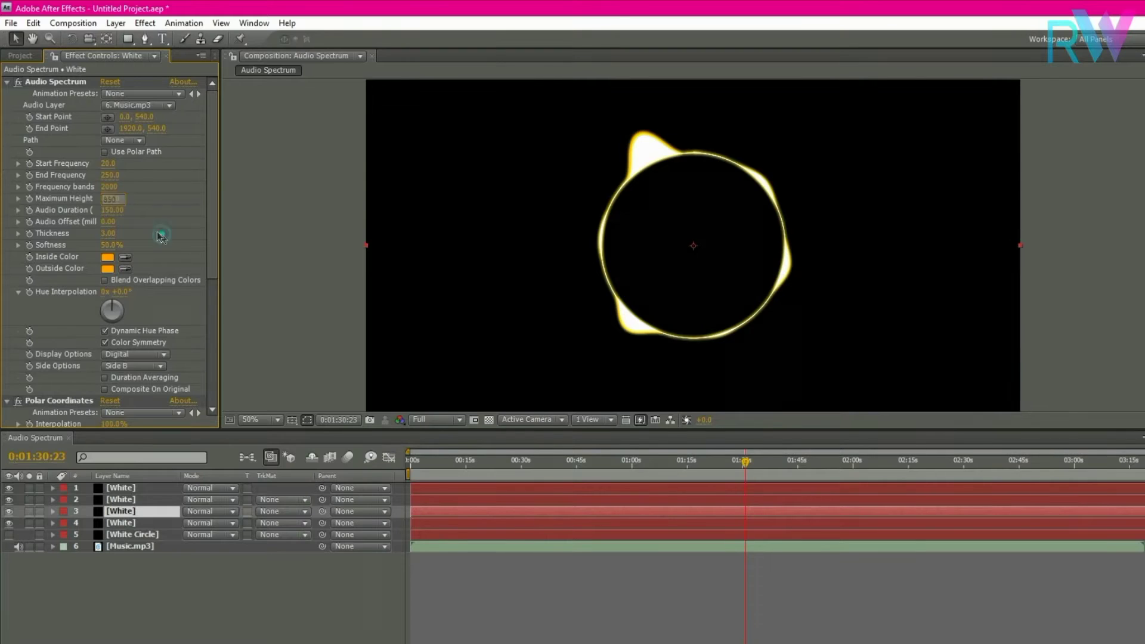
click(161, 237)
click(109, 211)
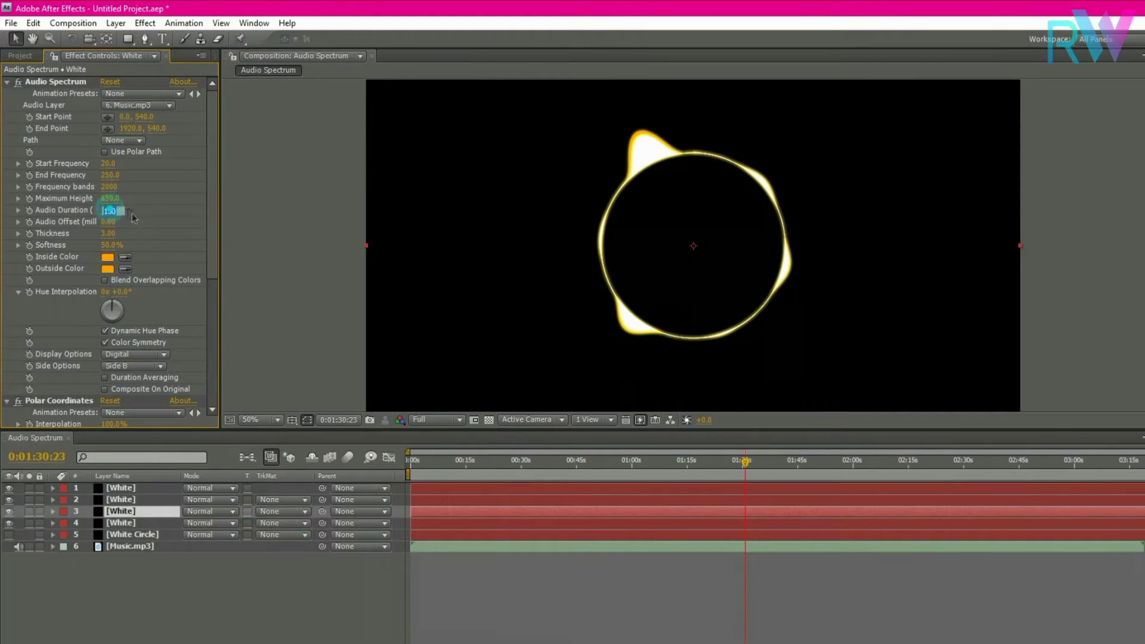
text(130)
key(Return)
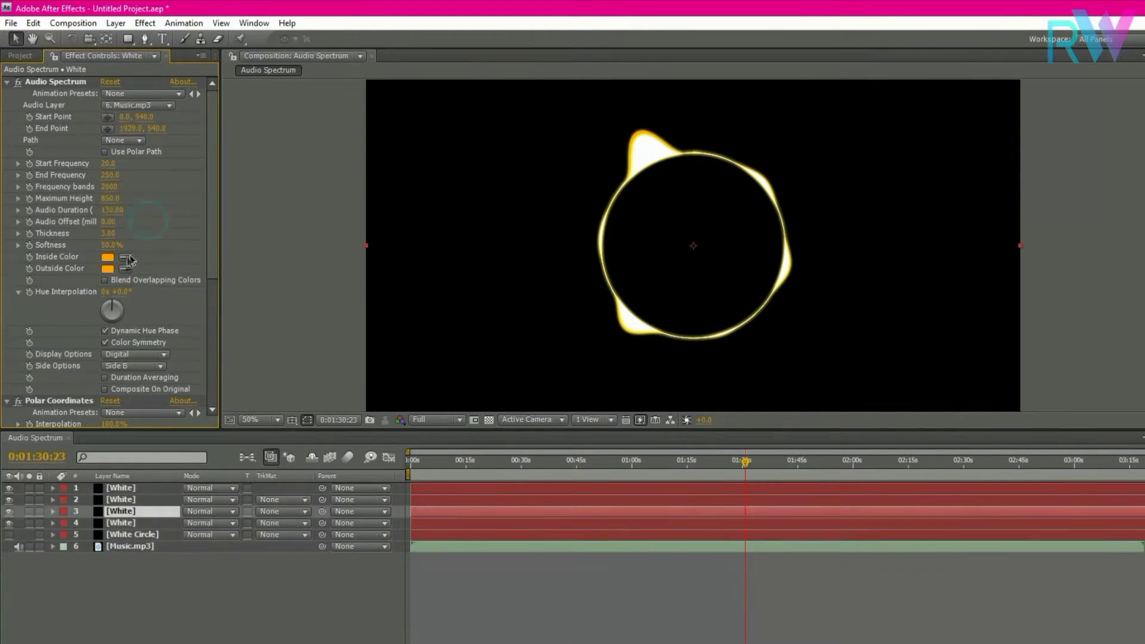
Set the upper orange copy's Inside Color to red FF0000 and sample that red for its Outside Color
click(108, 257)
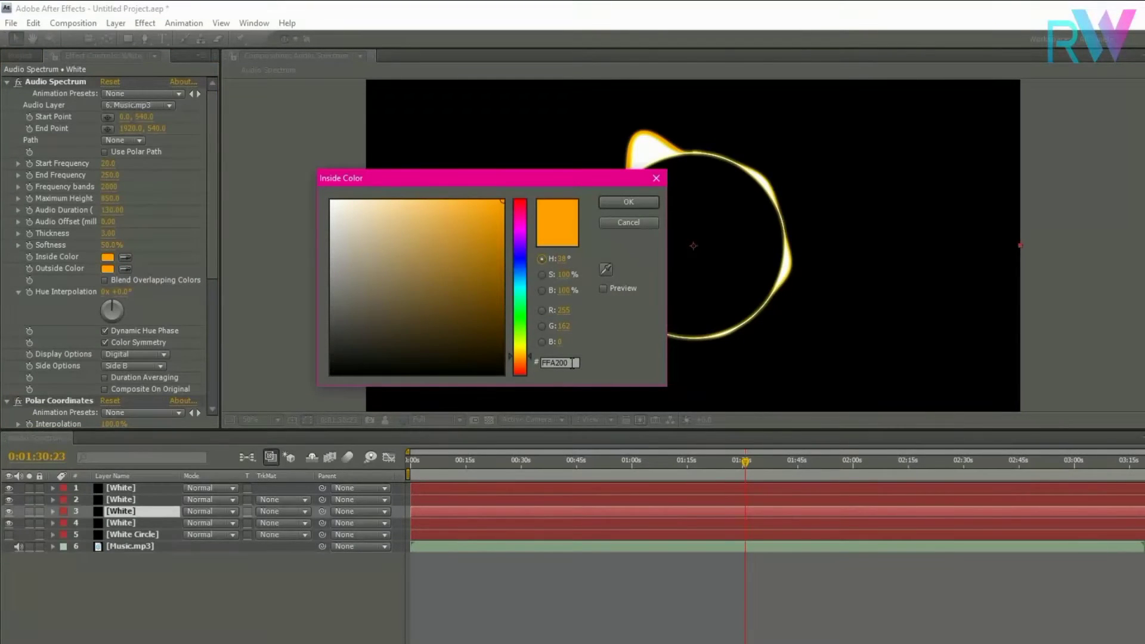
click(569, 362)
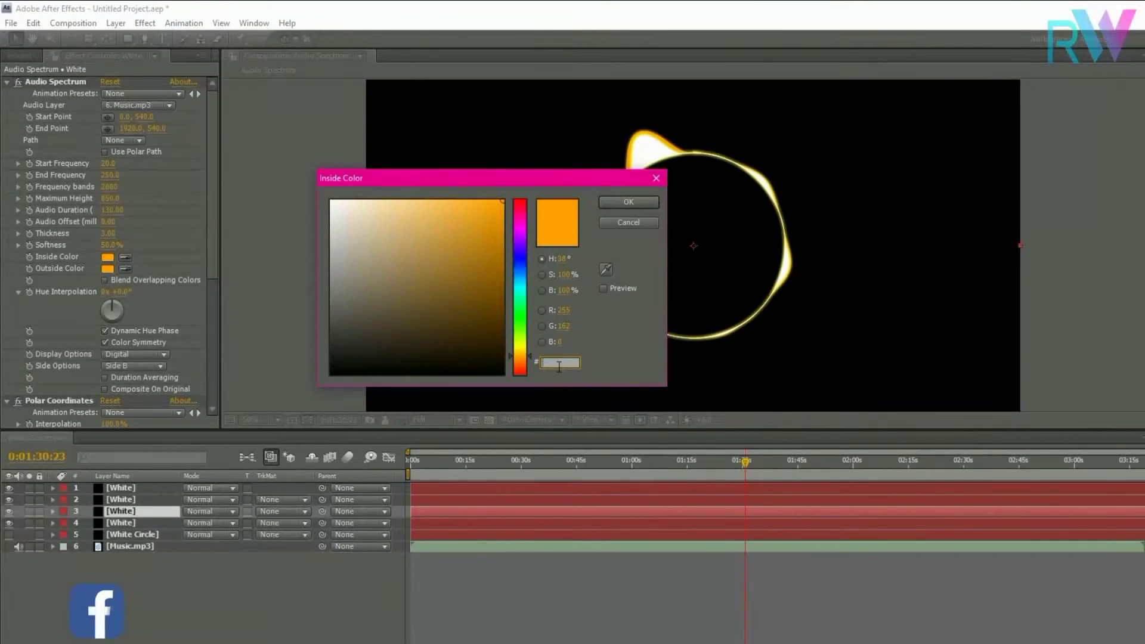
text(FF000)
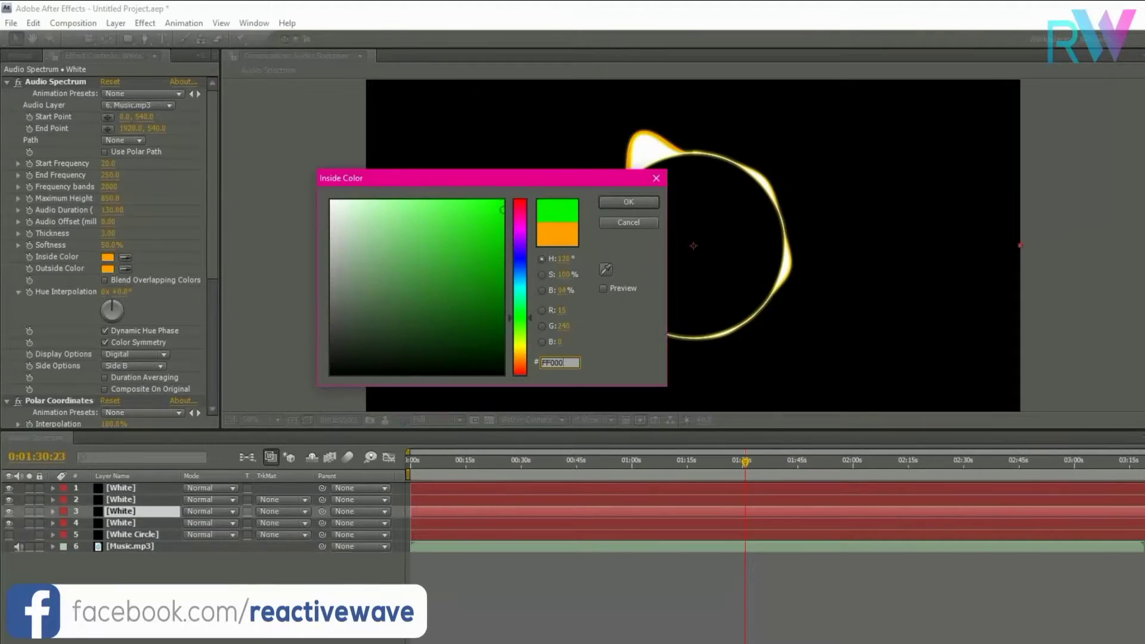
text(0)
key(Return)
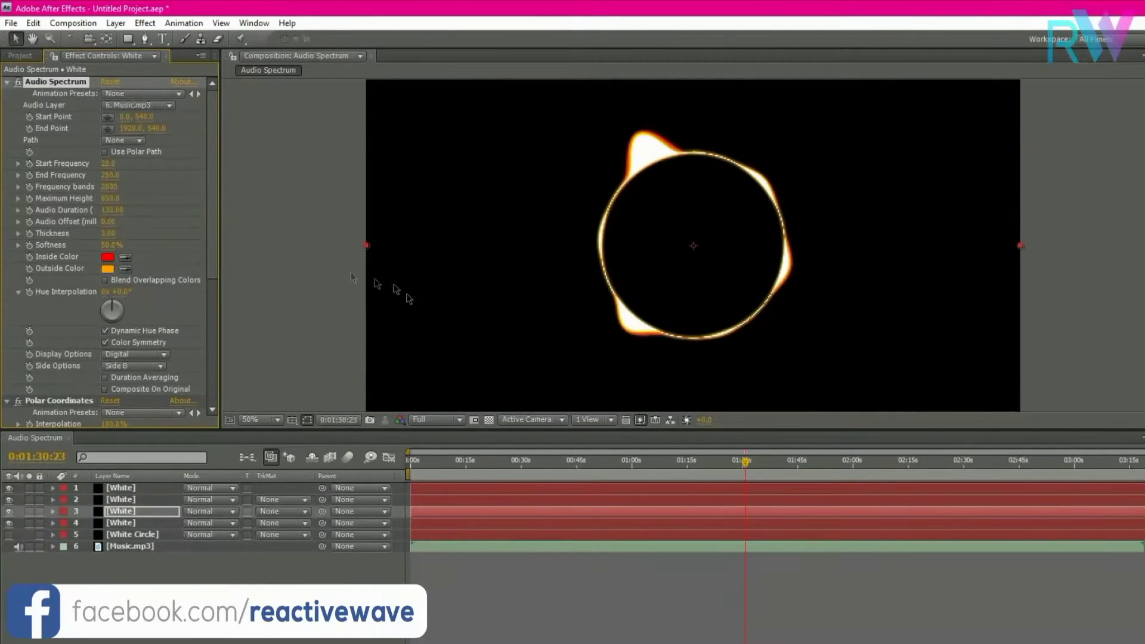
click(110, 258)
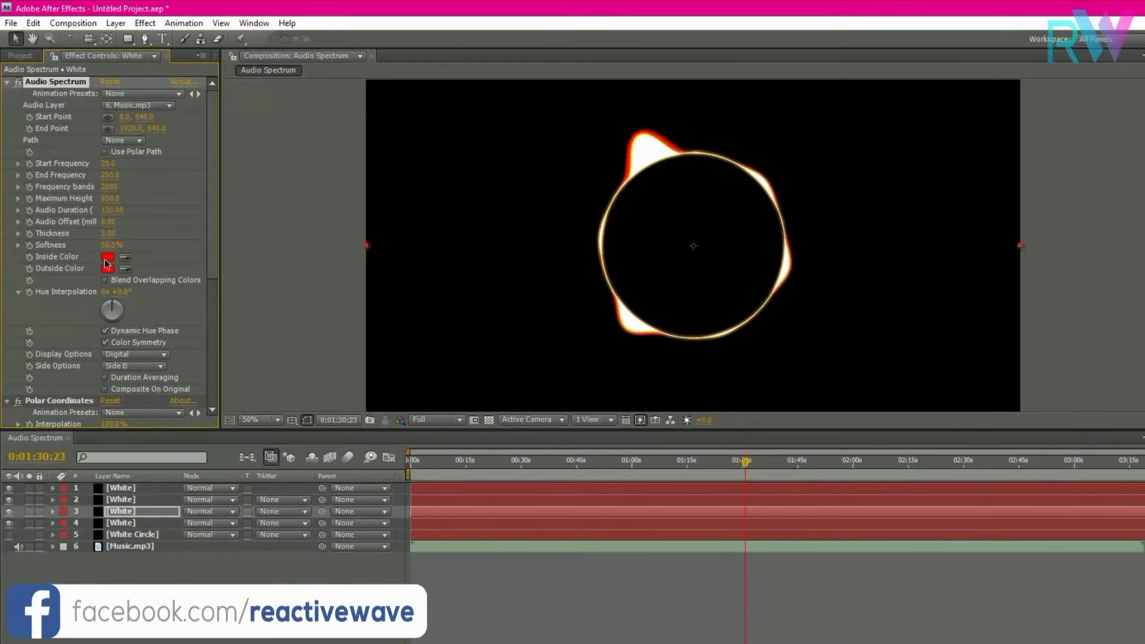
Move the red spectrum layer below the orange one and duplicate it
click(130, 507)
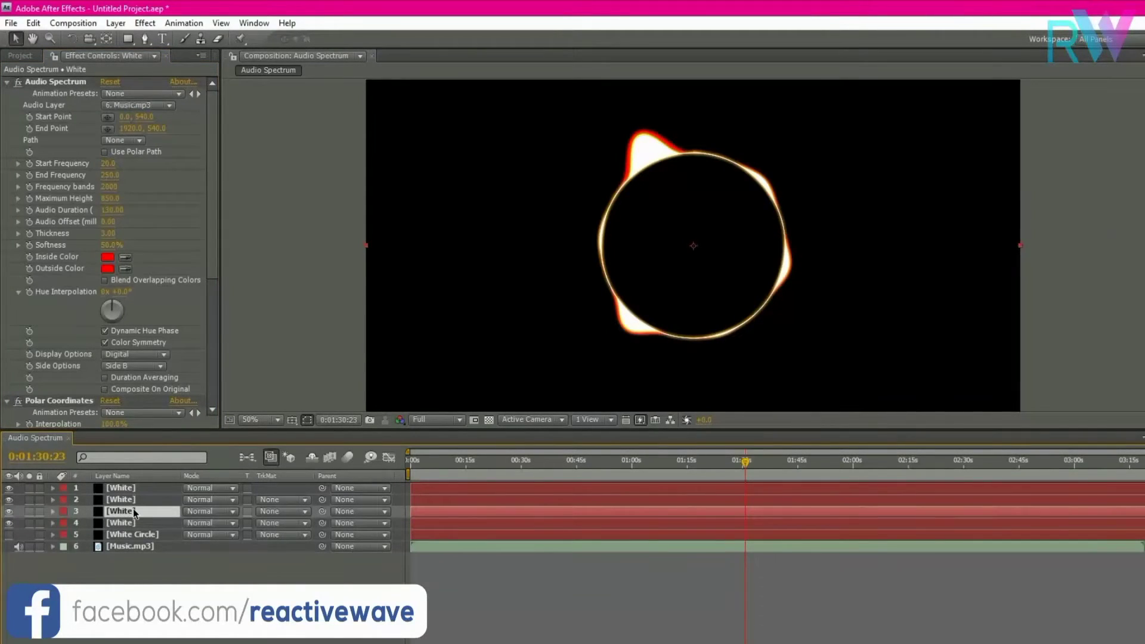
click(139, 522)
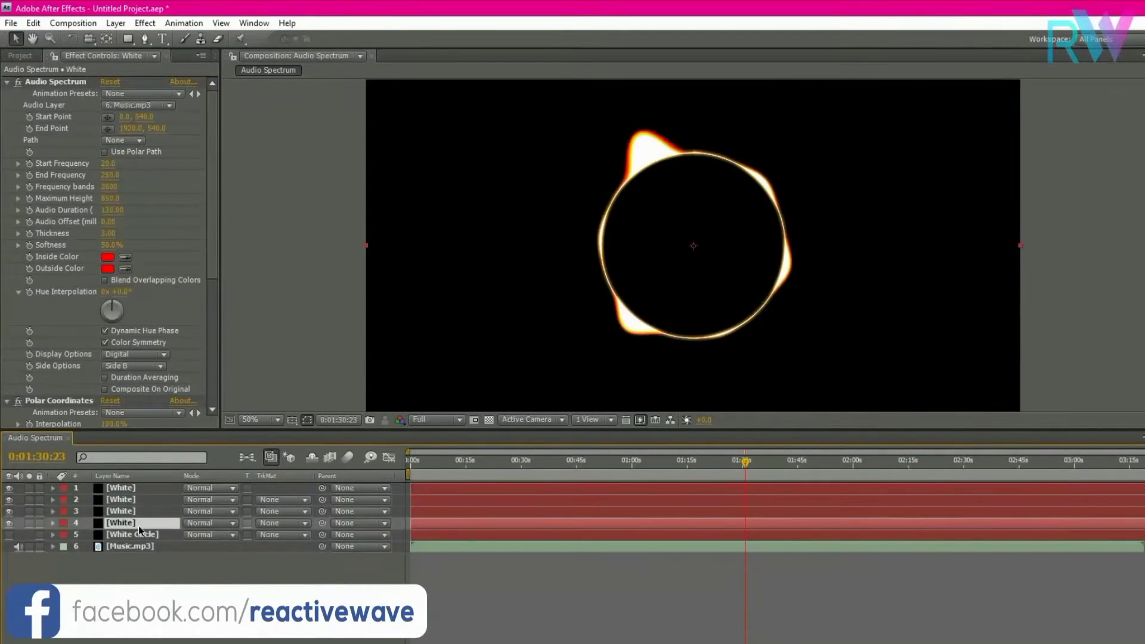
click(32, 23)
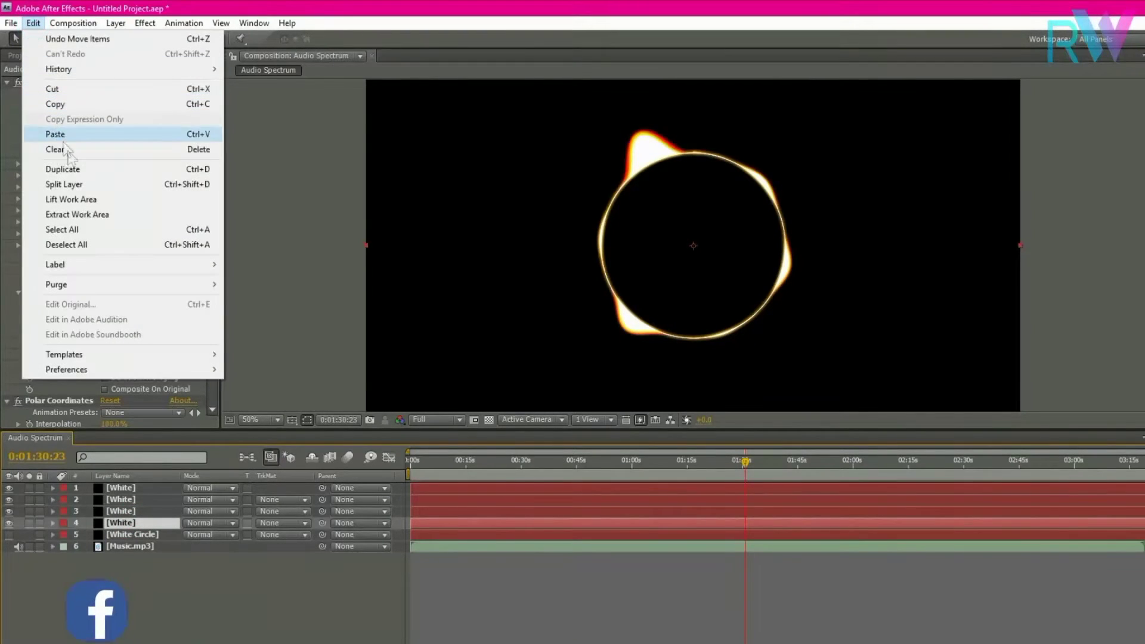
click(89, 169)
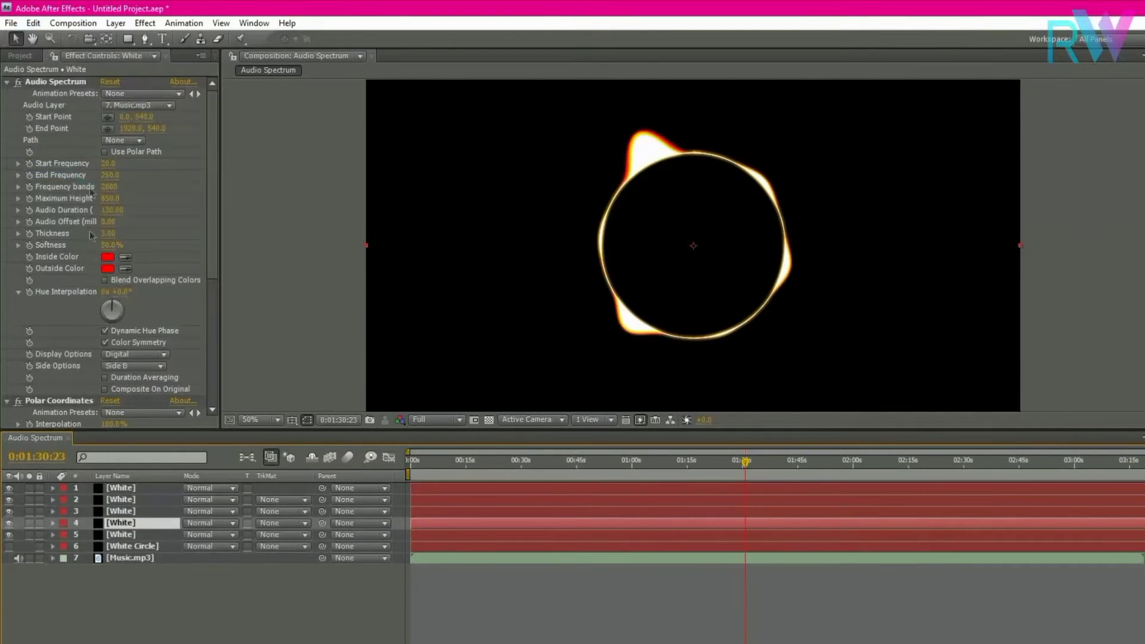
Give the lower red copy's Audio Spectrum a Maximum Height of 900 and an Audio Duration of 120
click(132, 534)
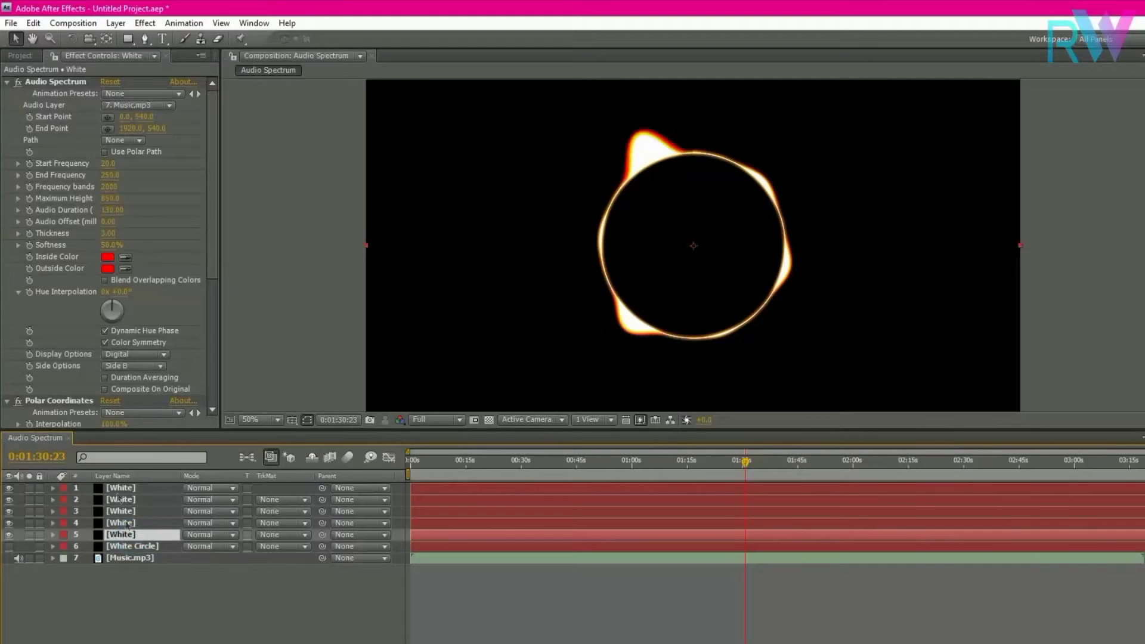
click(109, 198)
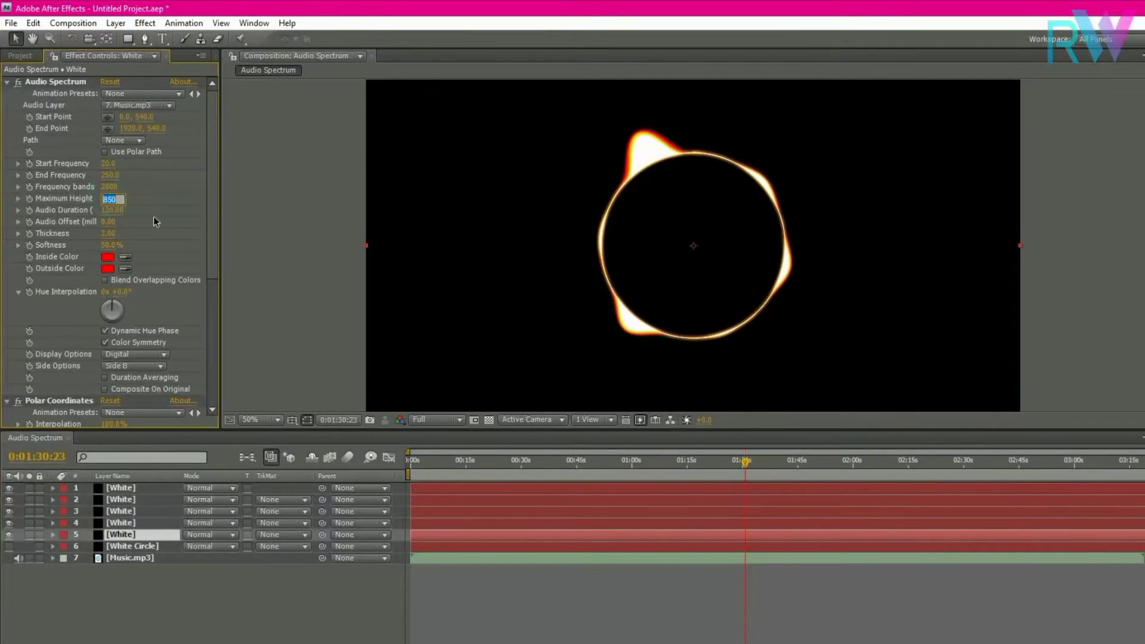
text(900)
key(Return)
click(110, 211)
text(120)
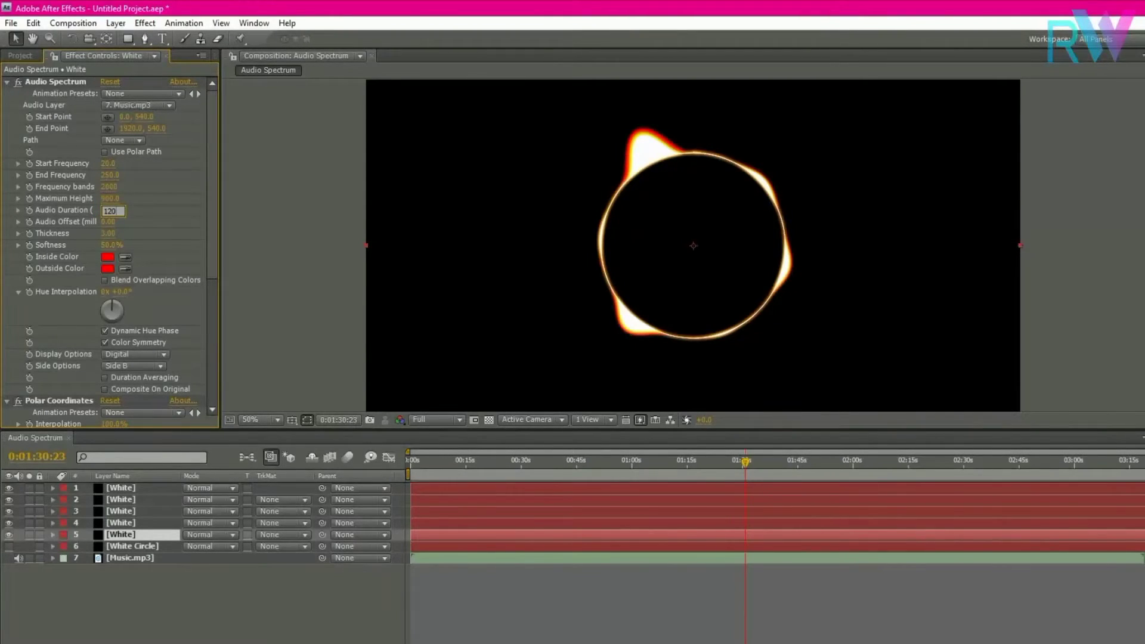
Set the lower red copy's Inside Color to pink FF36F8 and sample that pink for its Outside Color
click(107, 257)
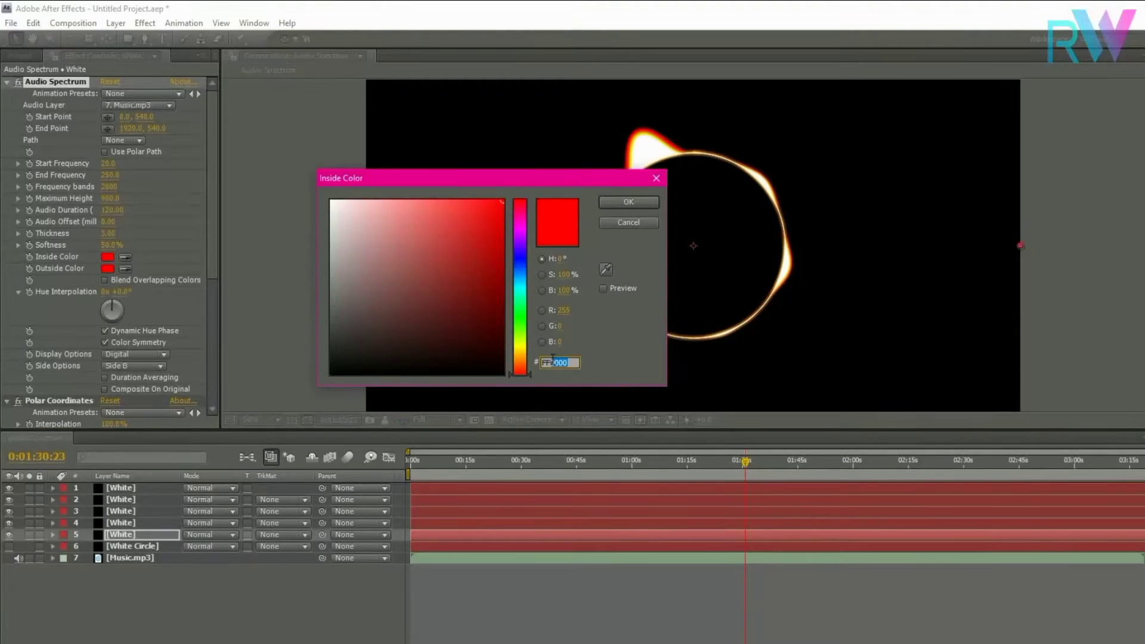
text(FF36)
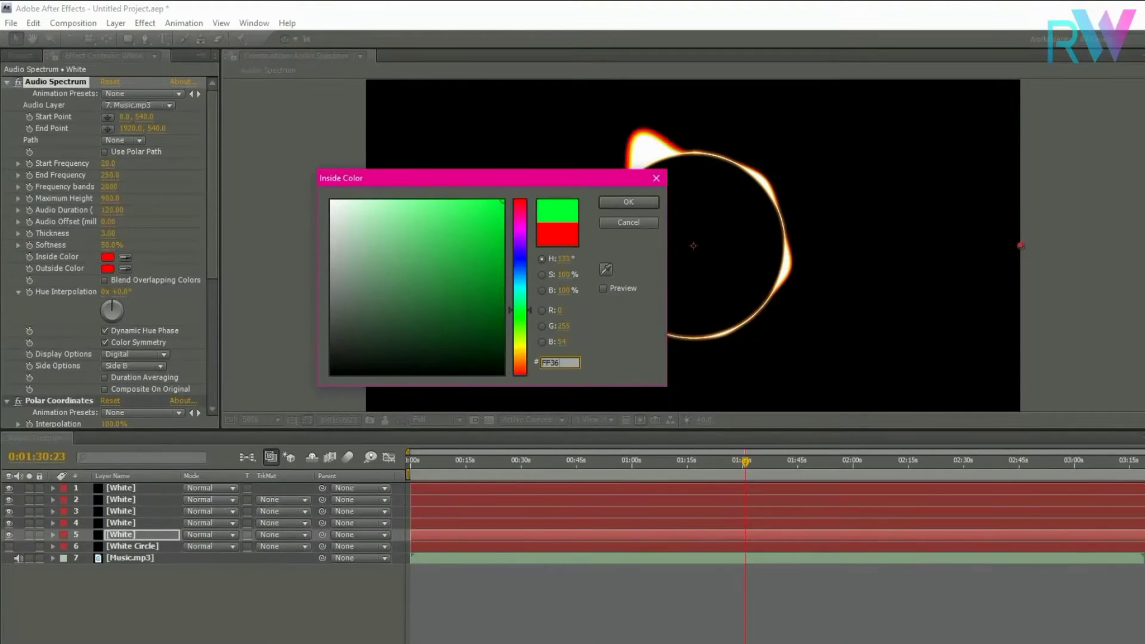
text(F8)
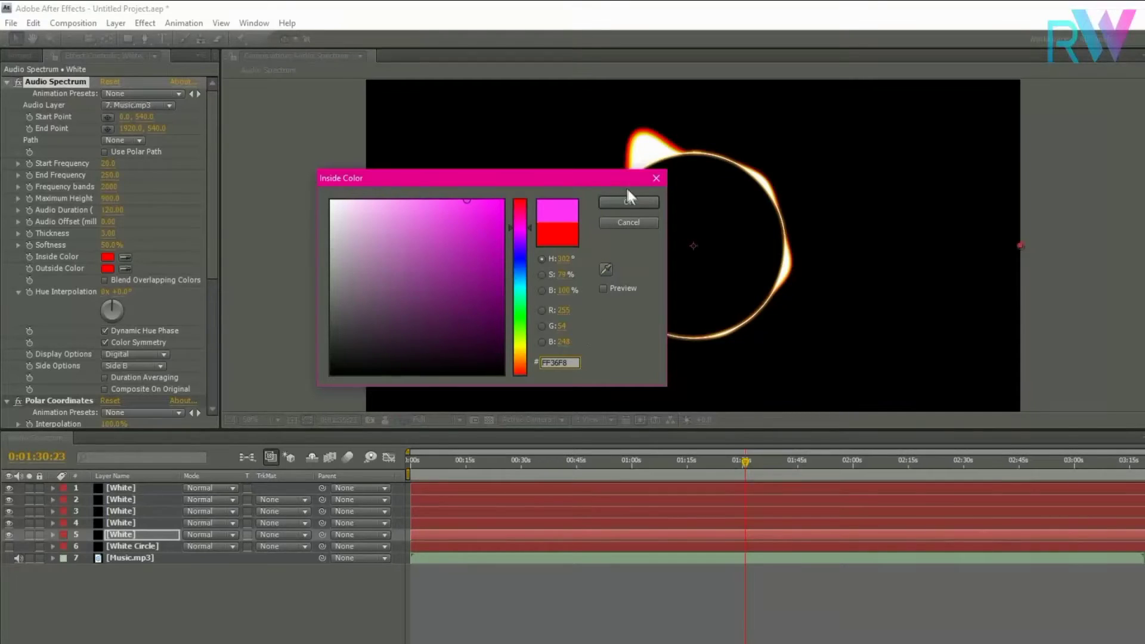
click(628, 202)
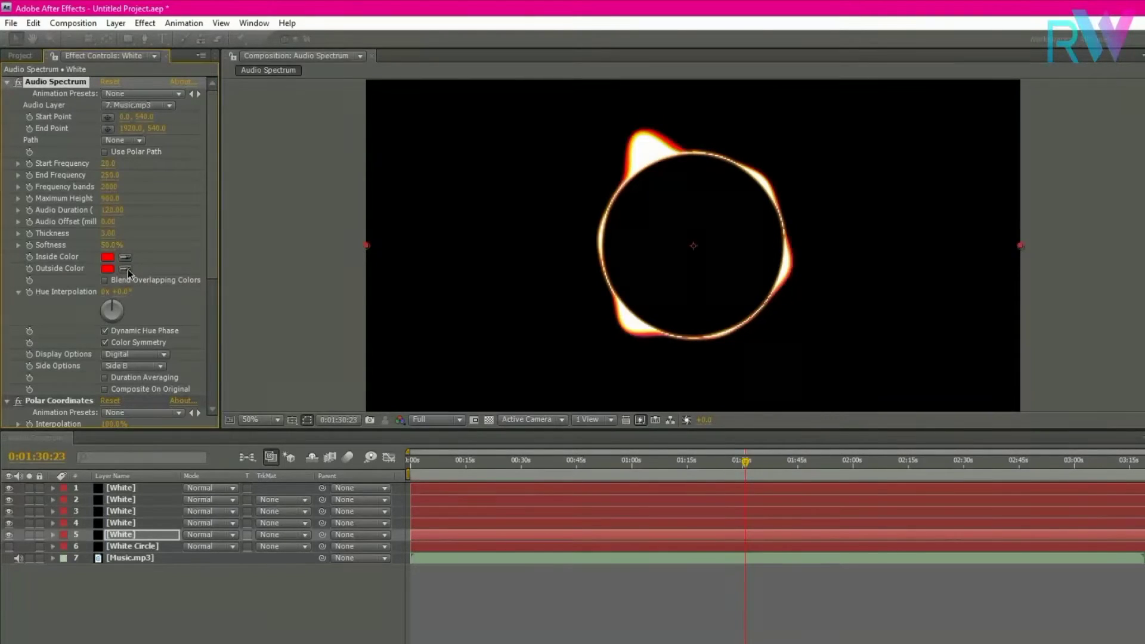
click(108, 258)
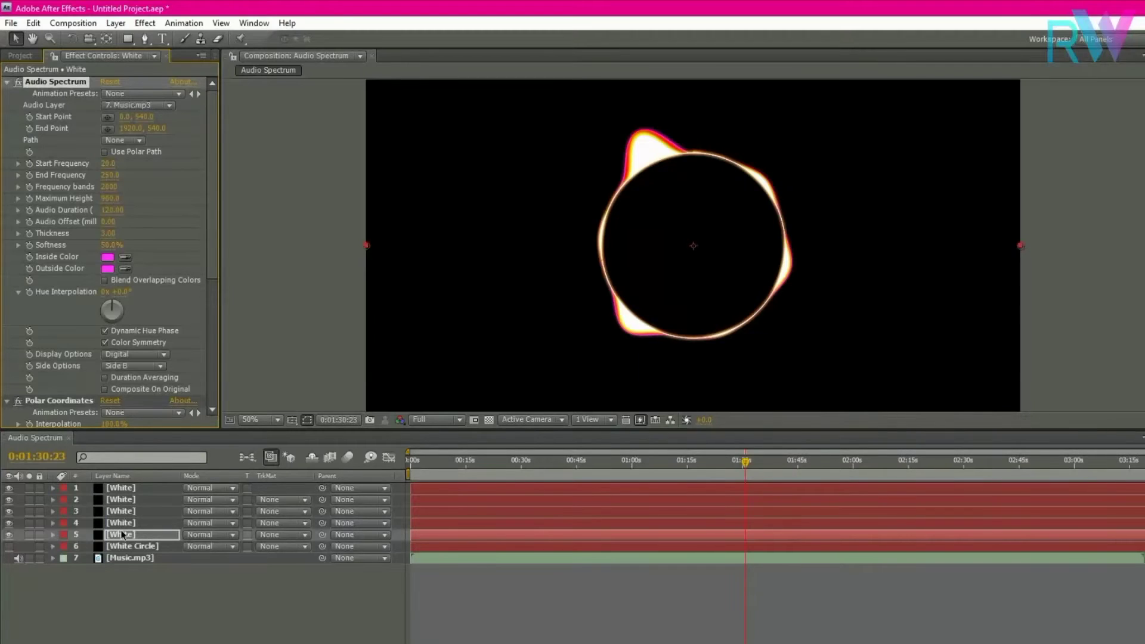
Duplicate the pink spectrum layer and give the lower copy's Audio Spectrum a Maximum Height of 950 and Audio Duration of 110
click(121, 531)
click(34, 22)
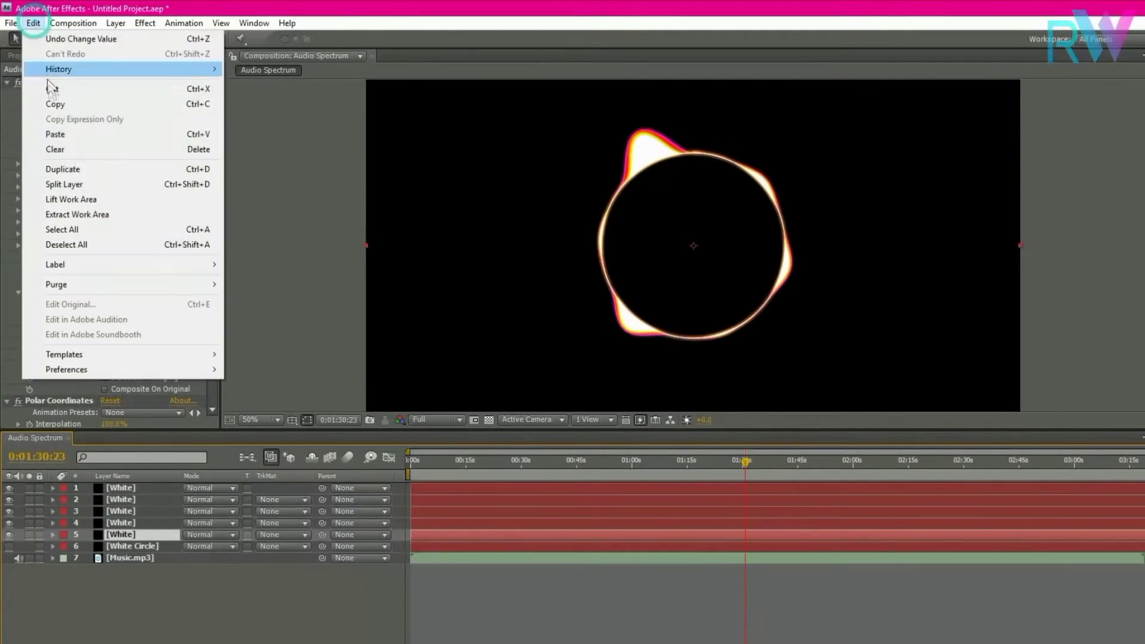
click(84, 171)
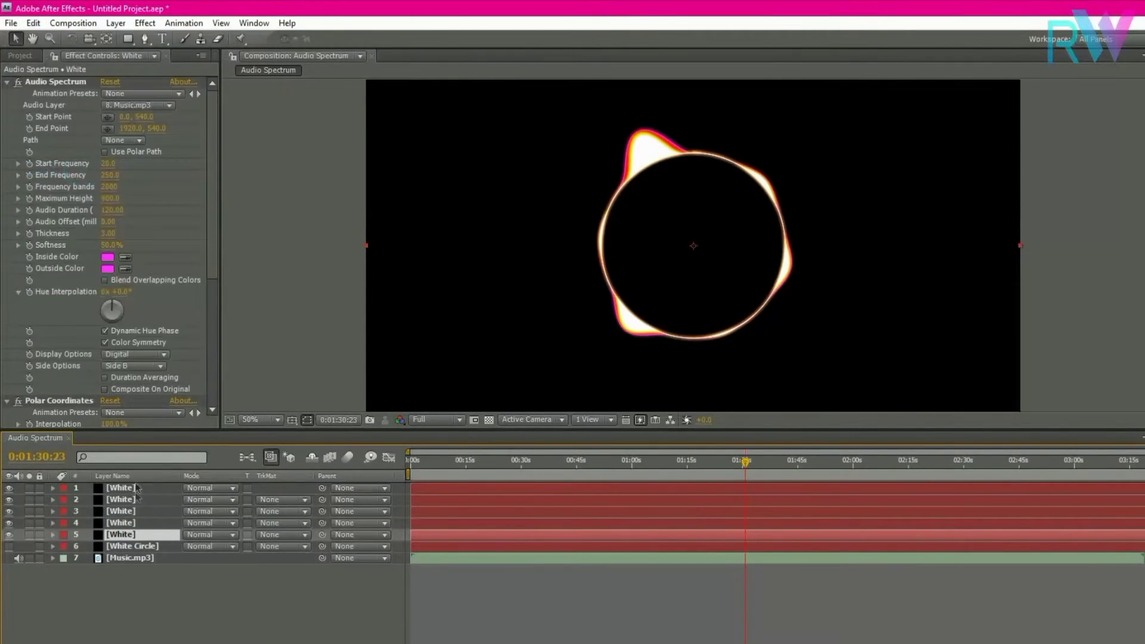
click(138, 542)
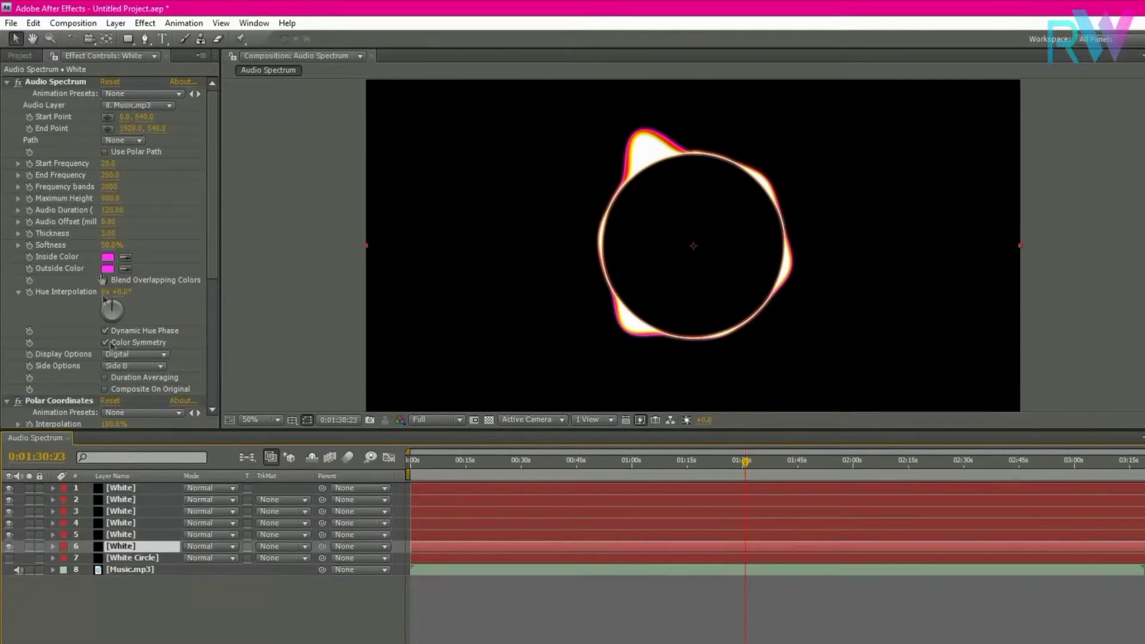
click(109, 198)
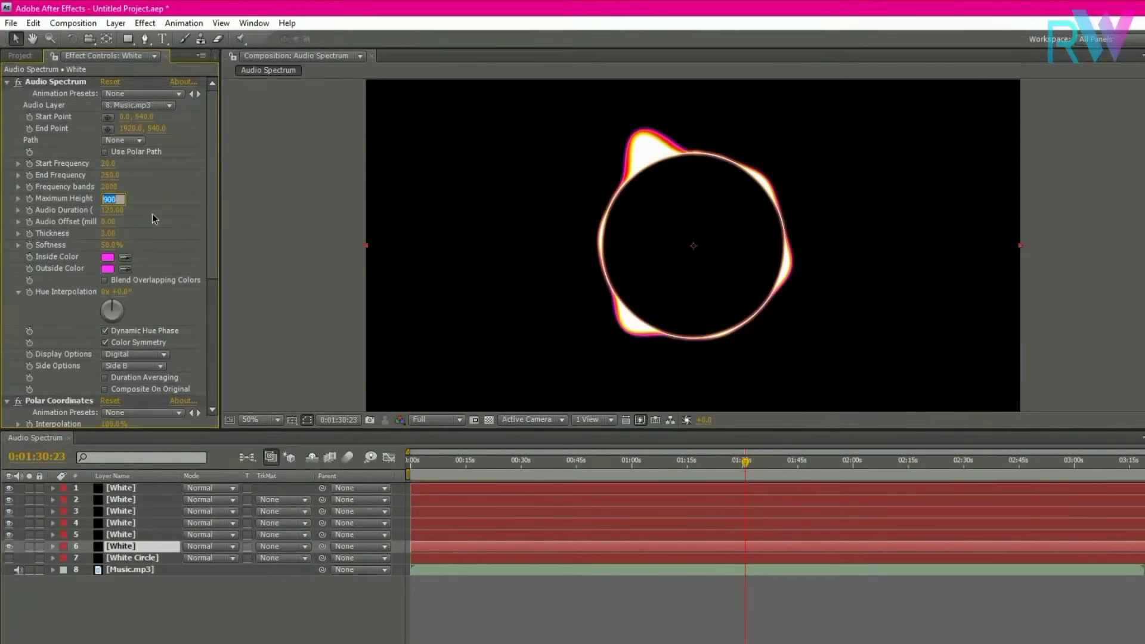
text(9)
click(111, 210)
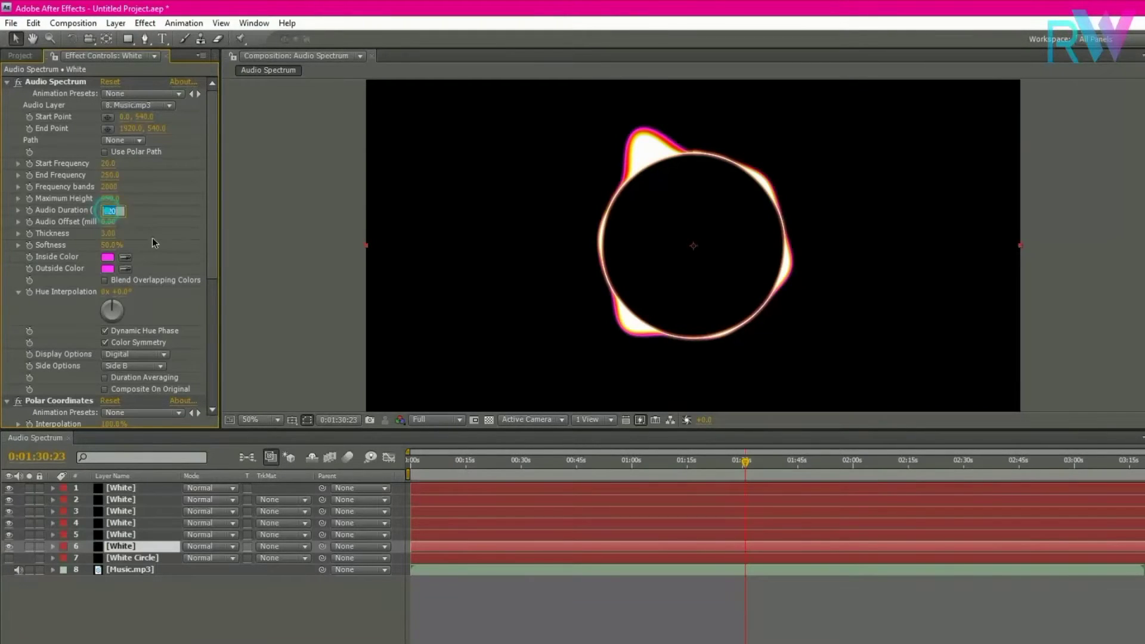
text(110)
click(160, 236)
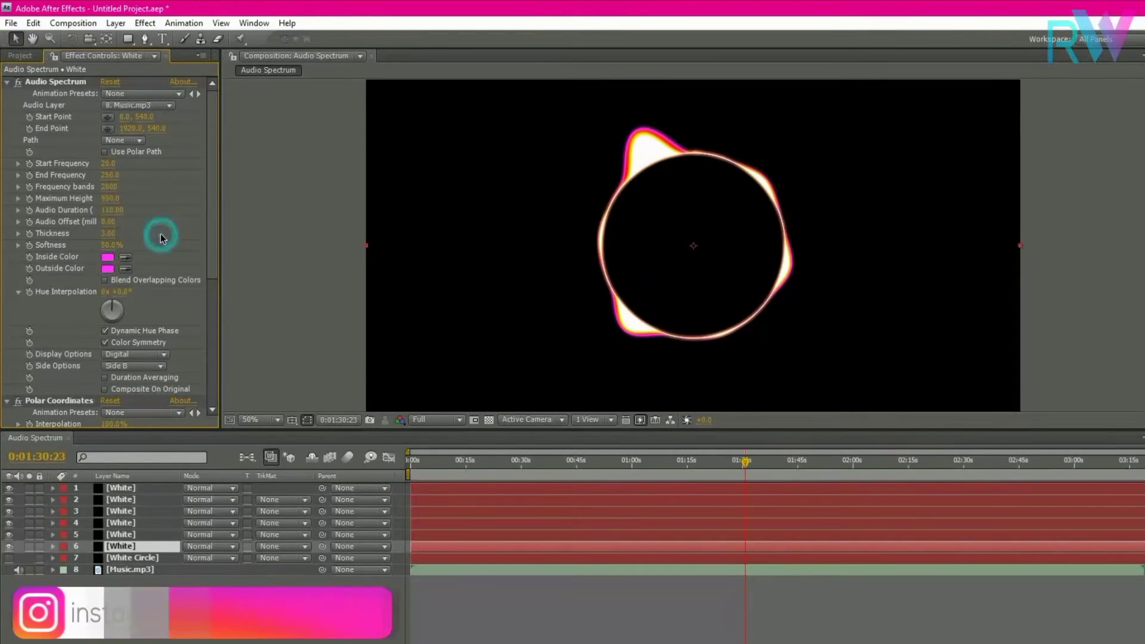
Set the lower pink copy's Inside Color to blue 1800FF and sample that blue for its Outside Color
click(108, 260)
click(566, 362)
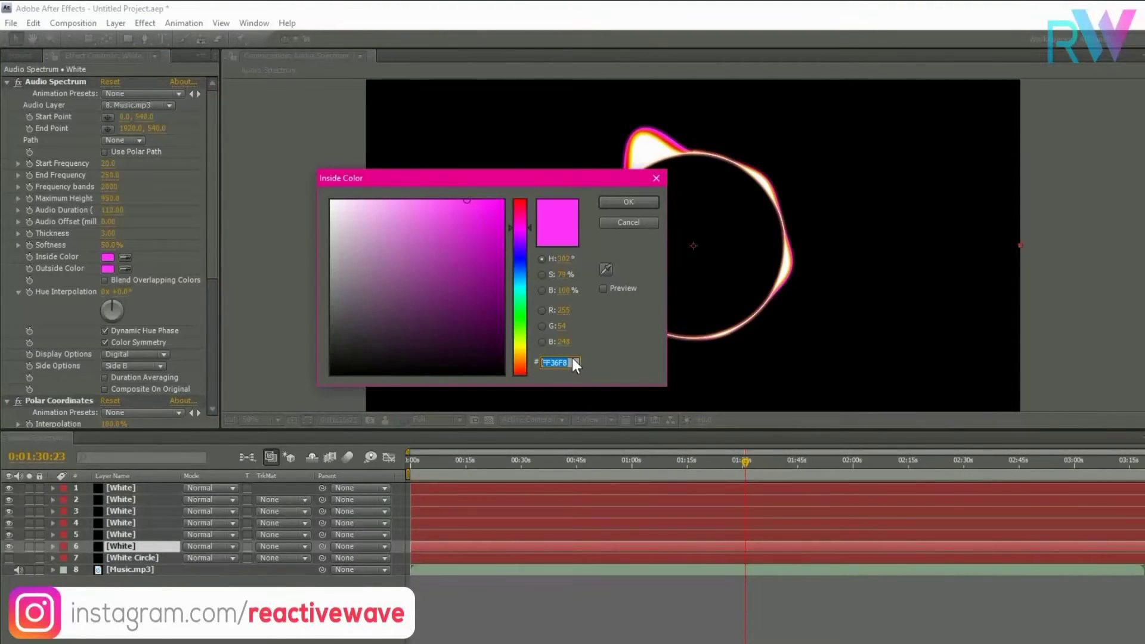
text(1800)
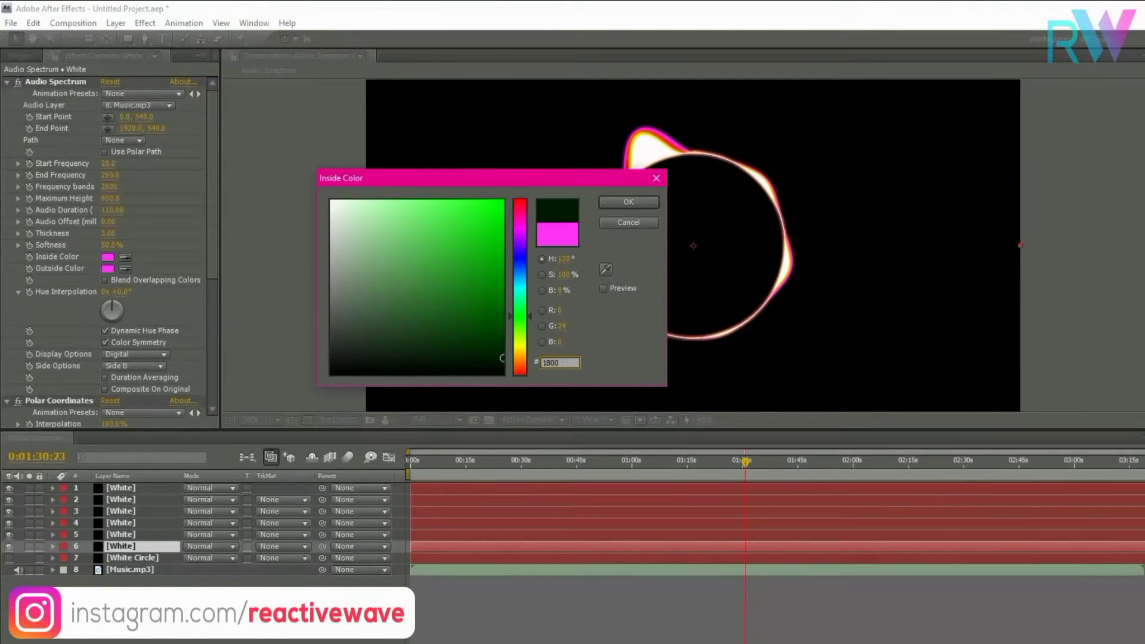
text(FF)
key(Return)
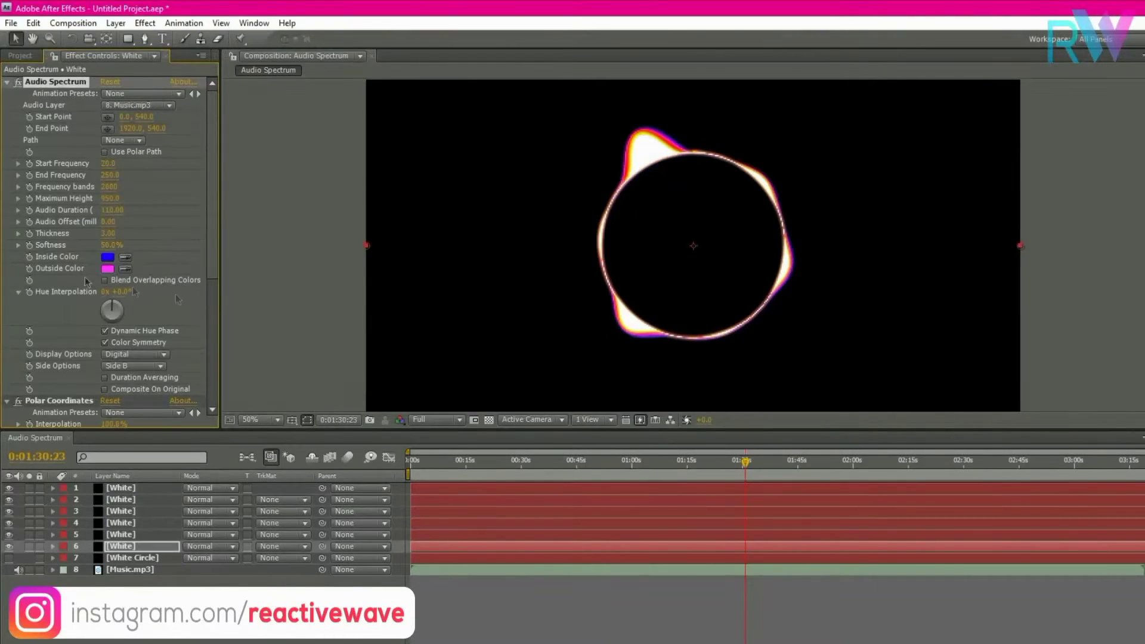
click(110, 256)
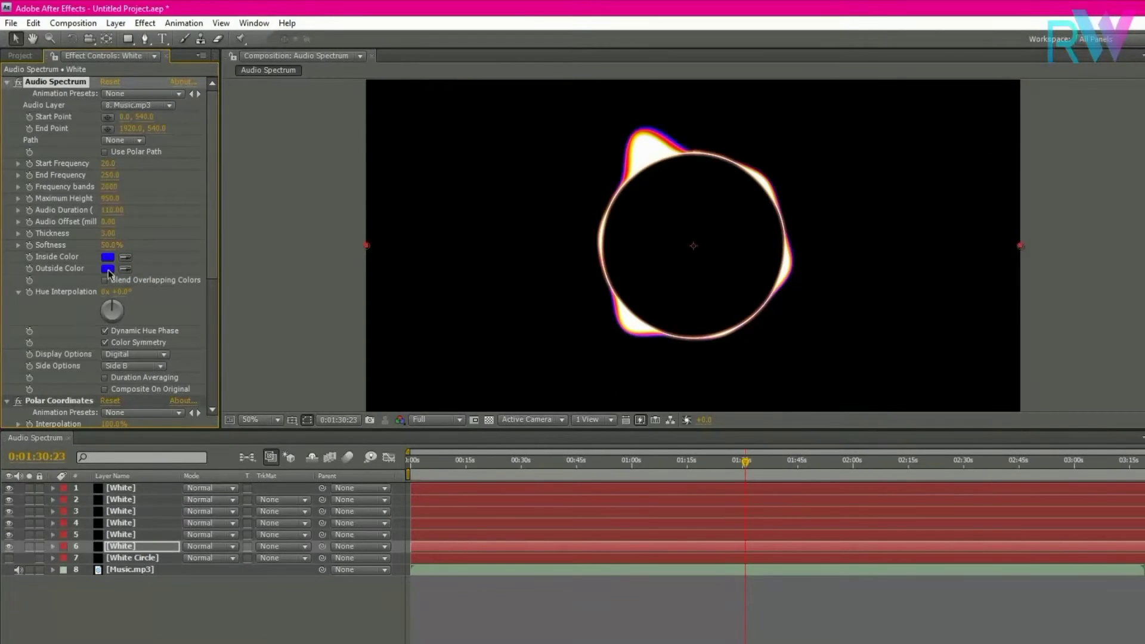
Duplicate the blue 1800FF spectrum layer
click(121, 545)
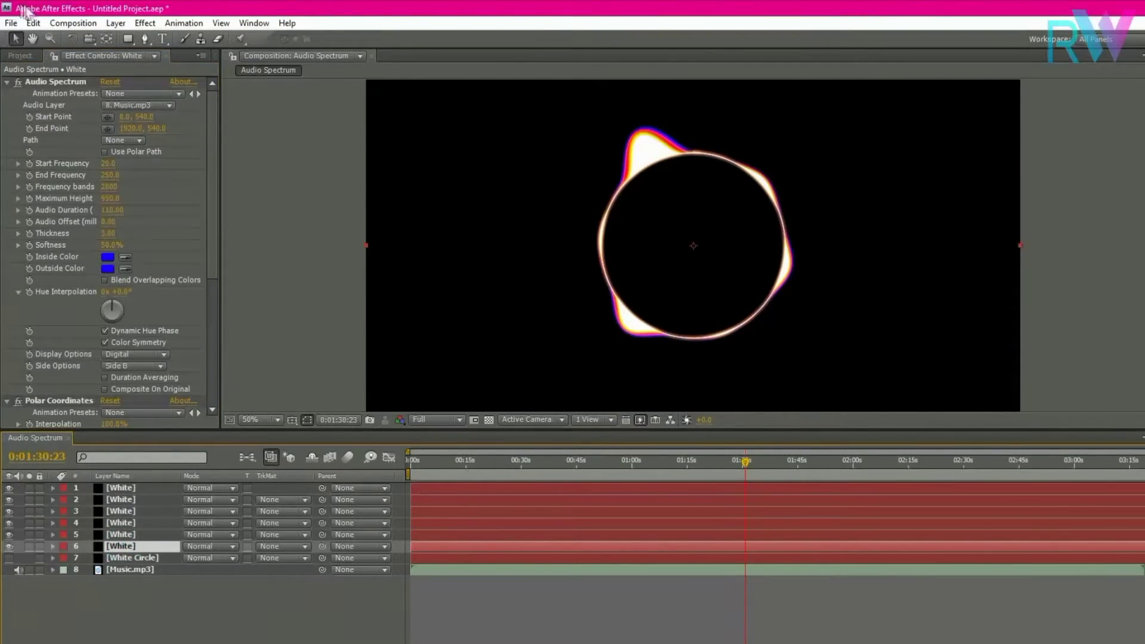
click(33, 22)
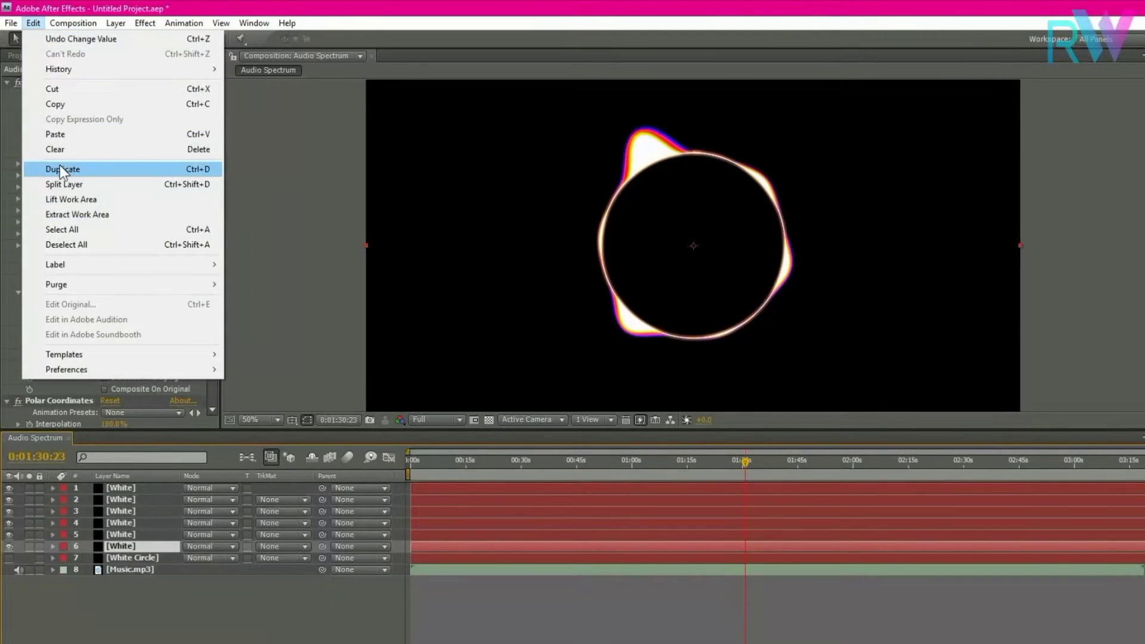
click(95, 168)
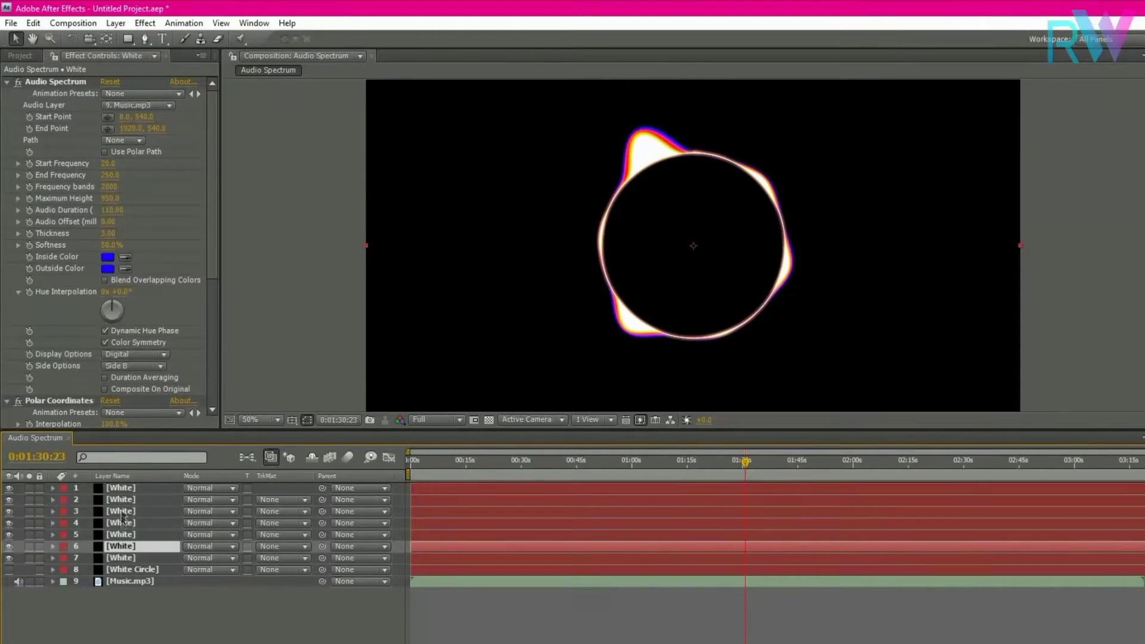
Give the lower blue copy's Audio Spectrum a Maximum Height of 1000 and an Audio Duration of 100
click(127, 555)
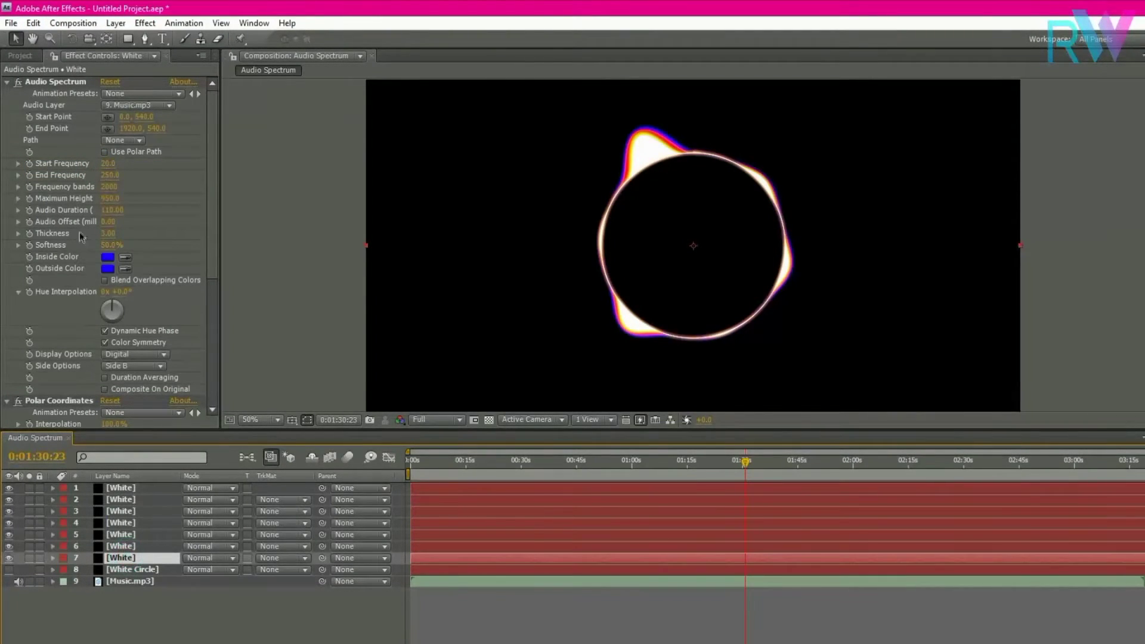
click(109, 198)
text(1000)
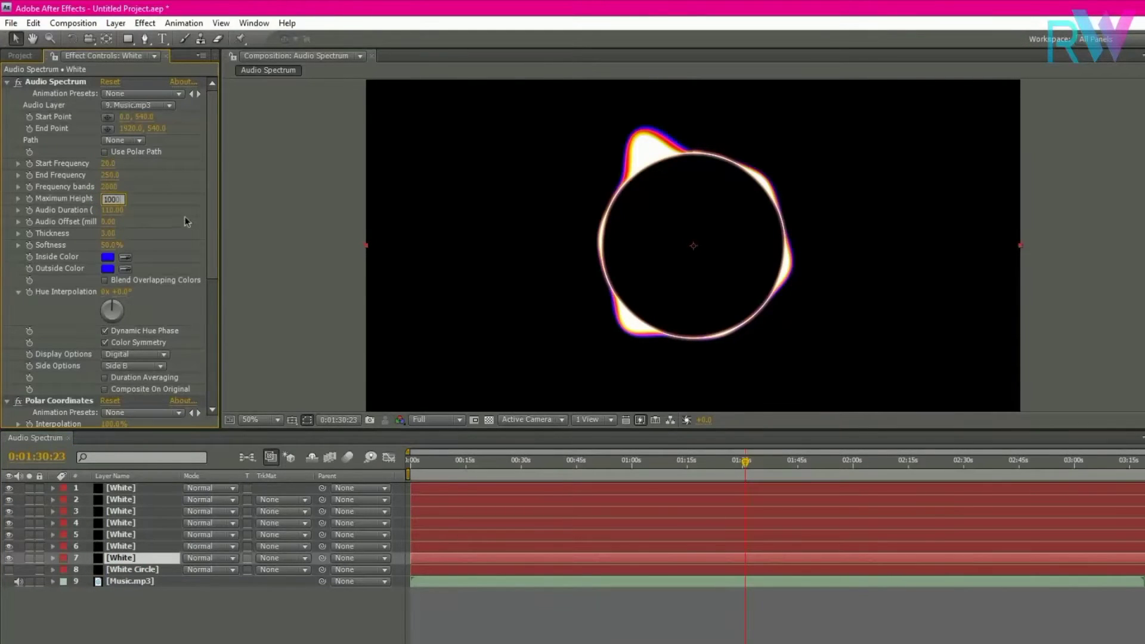
click(112, 209)
text(1)
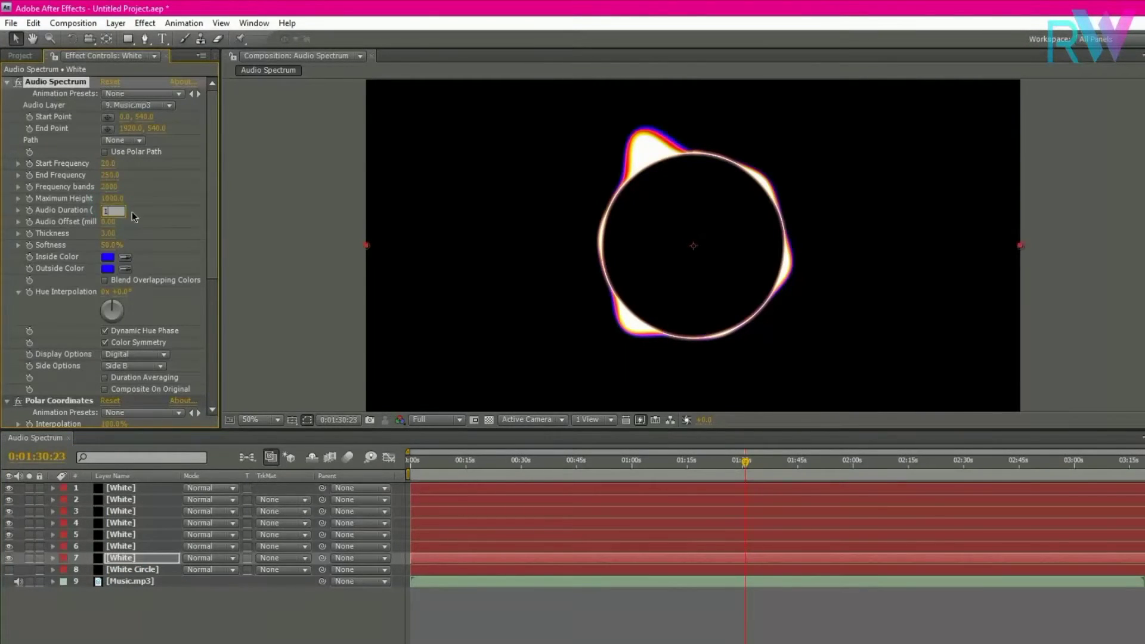
click(144, 219)
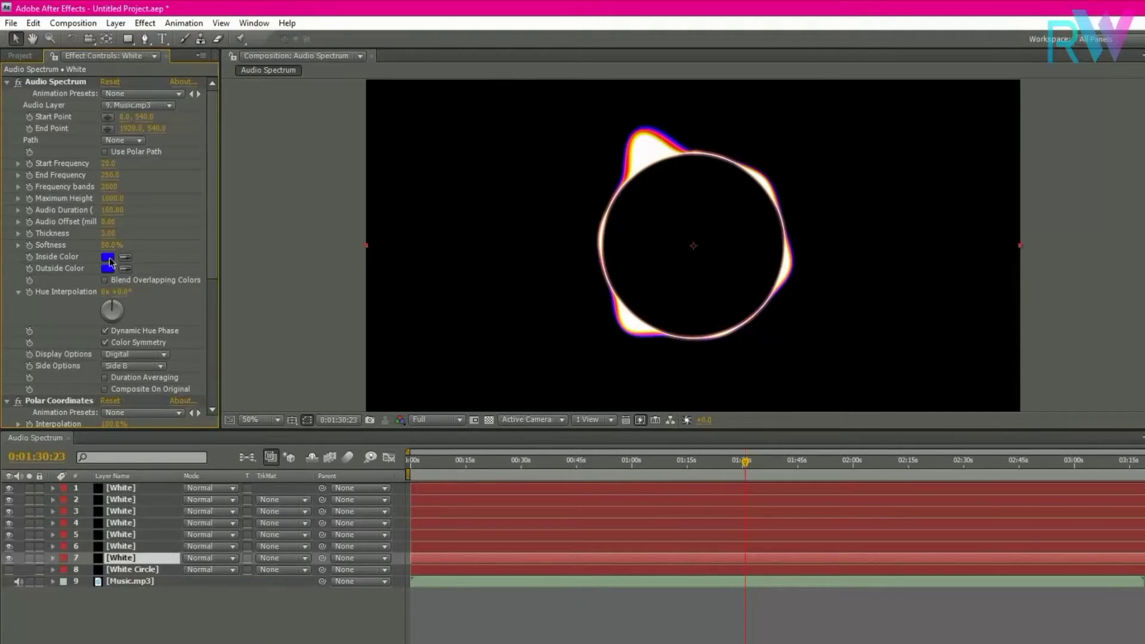
Set the lower blue copy's Inside Color to lighter blue 4273FF and sample that color for its Outside Color
click(108, 259)
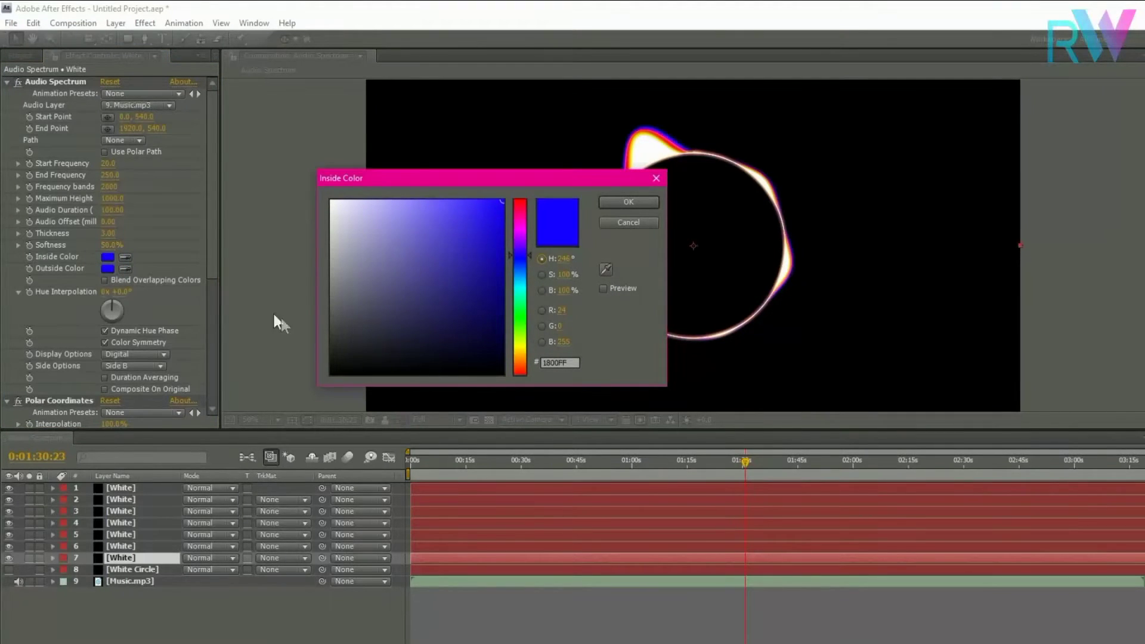
click(563, 363)
text(4273)
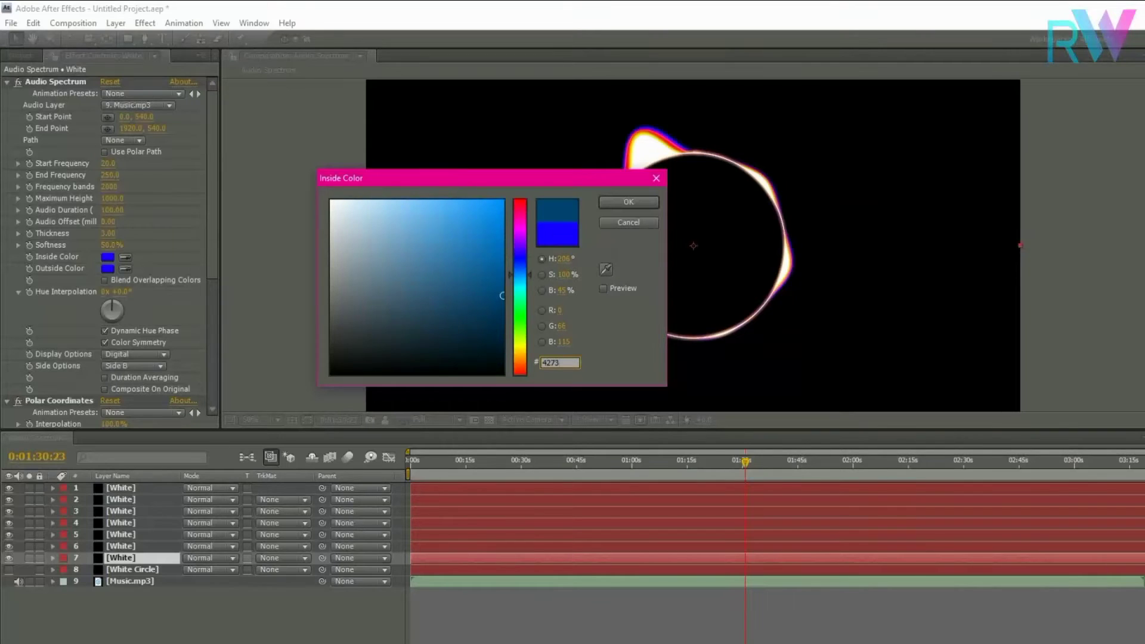
text(FF)
click(615, 202)
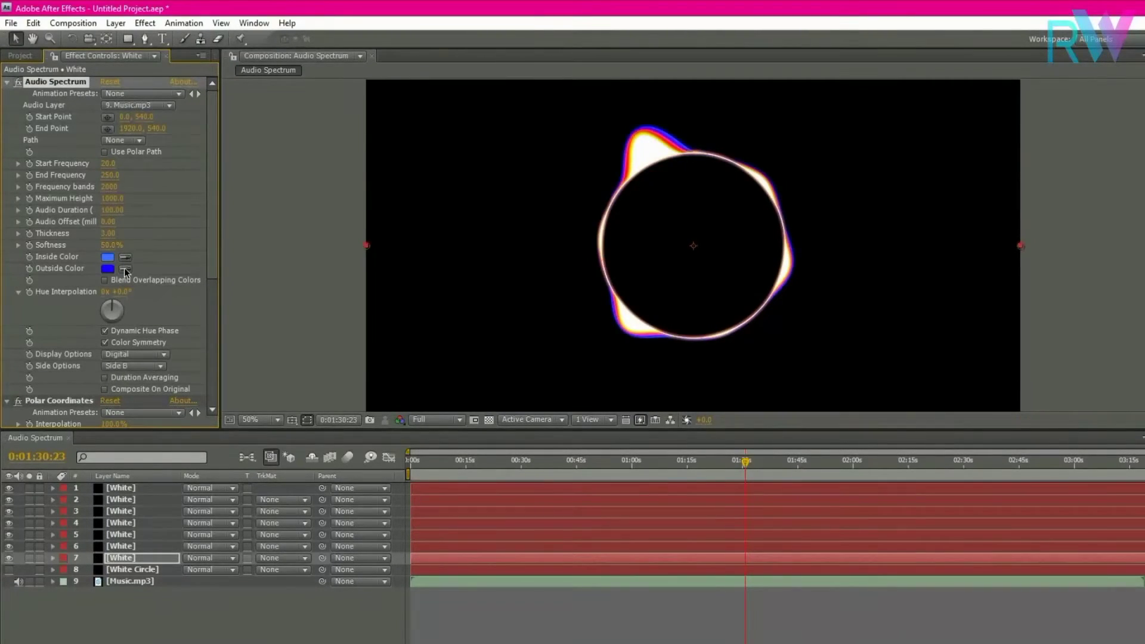
click(125, 270)
click(109, 258)
Duplicate the light blue spectrum layer and set the lower copy's Audio Spectrum Maximum Height to 1100
click(122, 560)
click(33, 23)
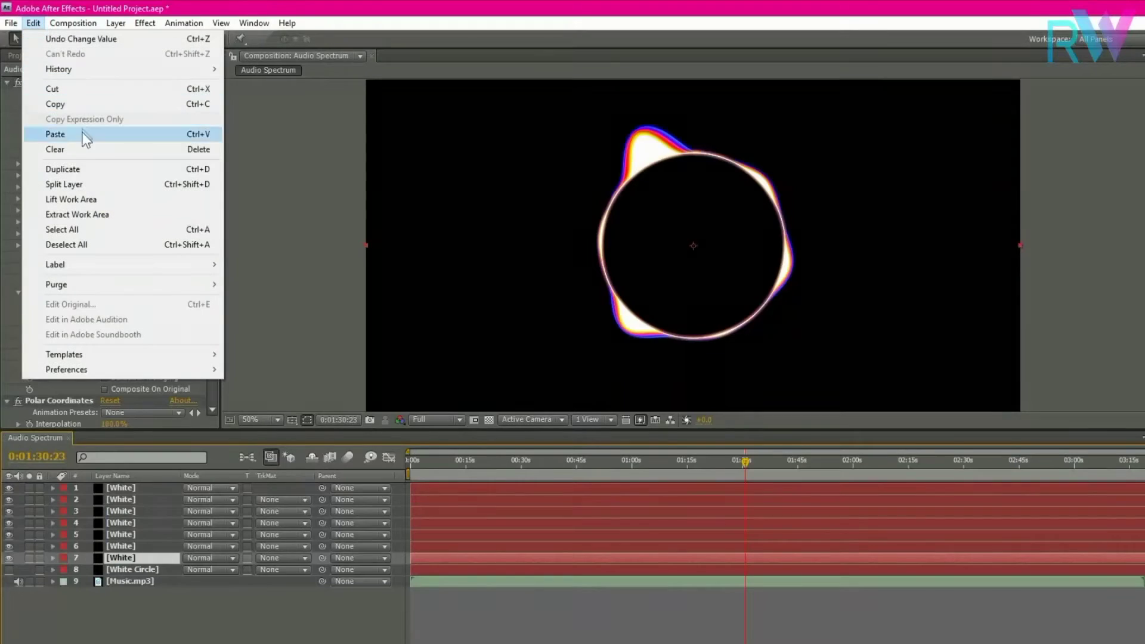
click(80, 169)
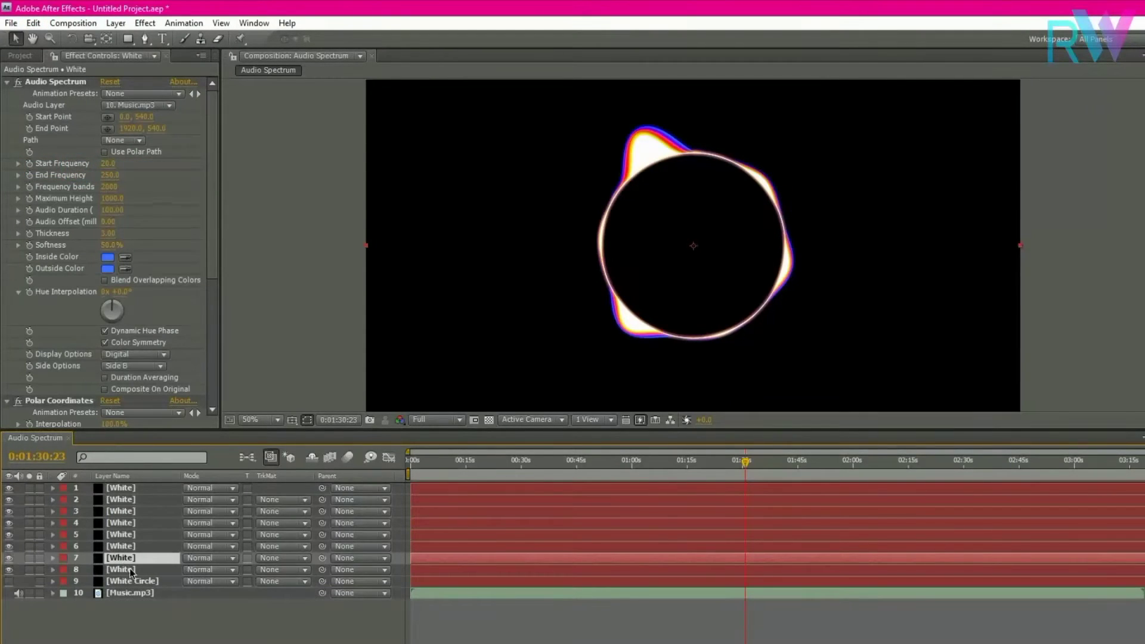
click(130, 570)
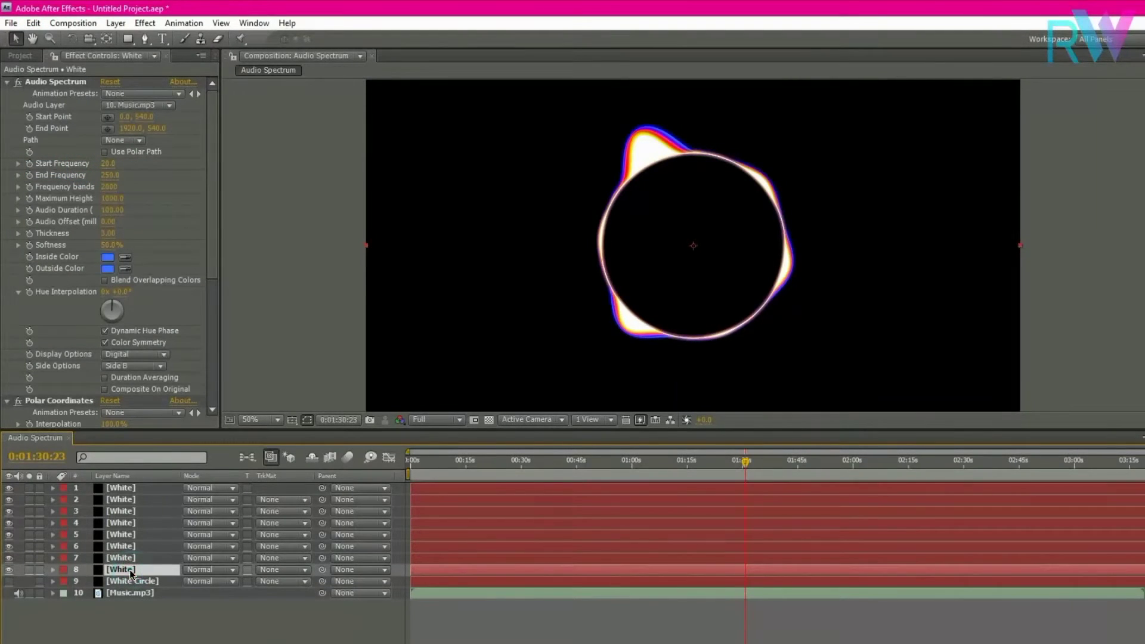
click(111, 198)
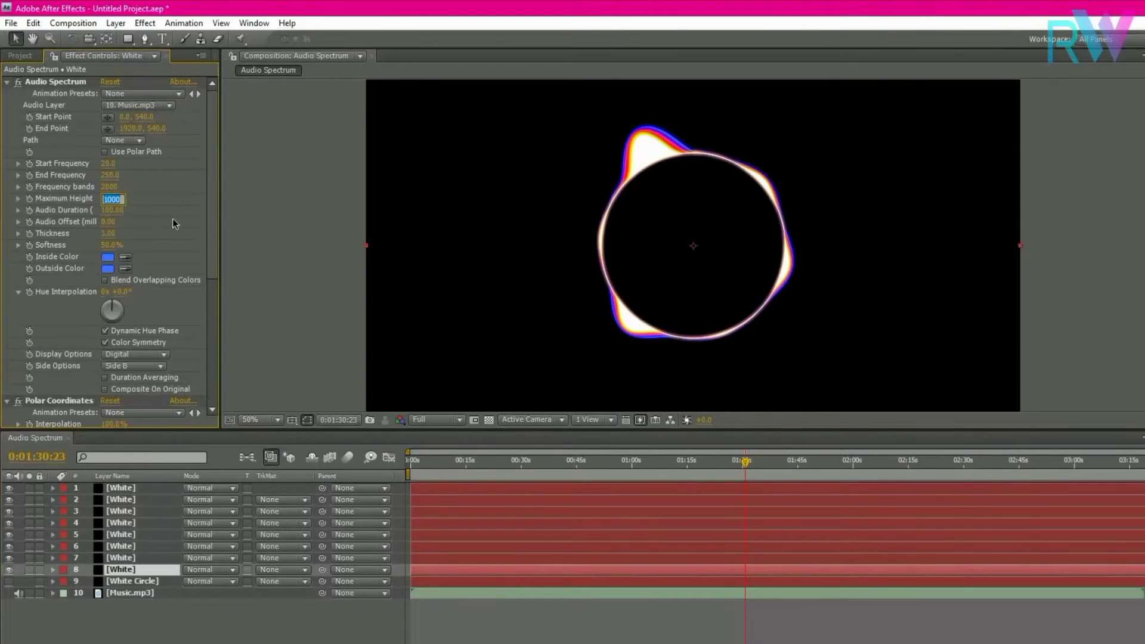
text(1100)
click(150, 222)
Set the lower light blue copy's Inside Color to cyan 00E4FF and sample that cyan for its Outside Color
click(108, 258)
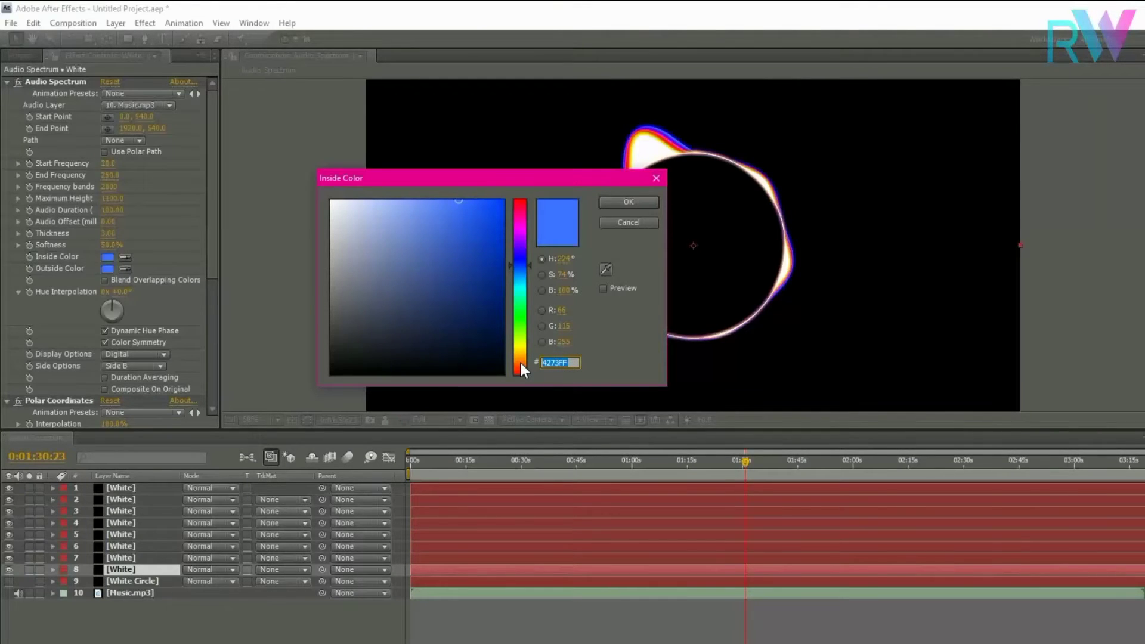
text(00E)
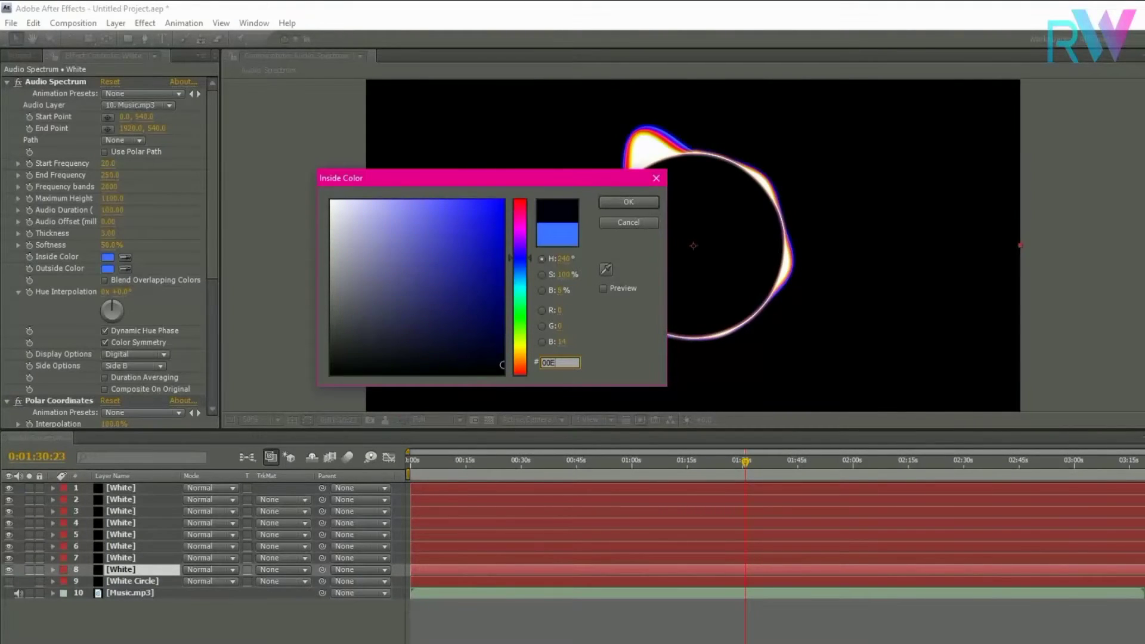
text(4FF)
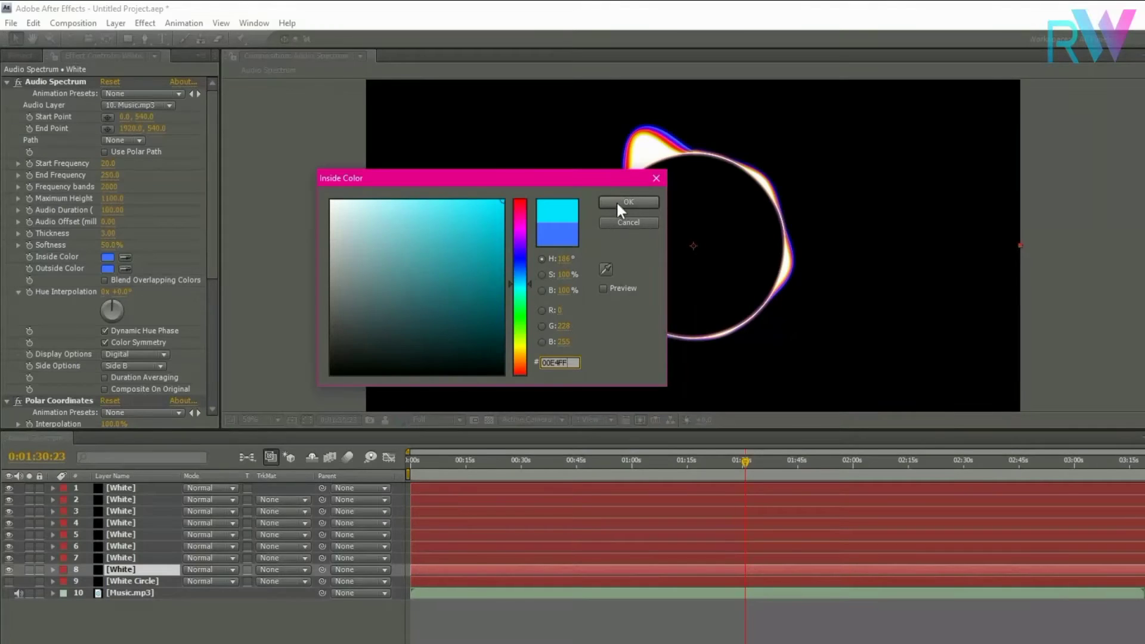
click(616, 202)
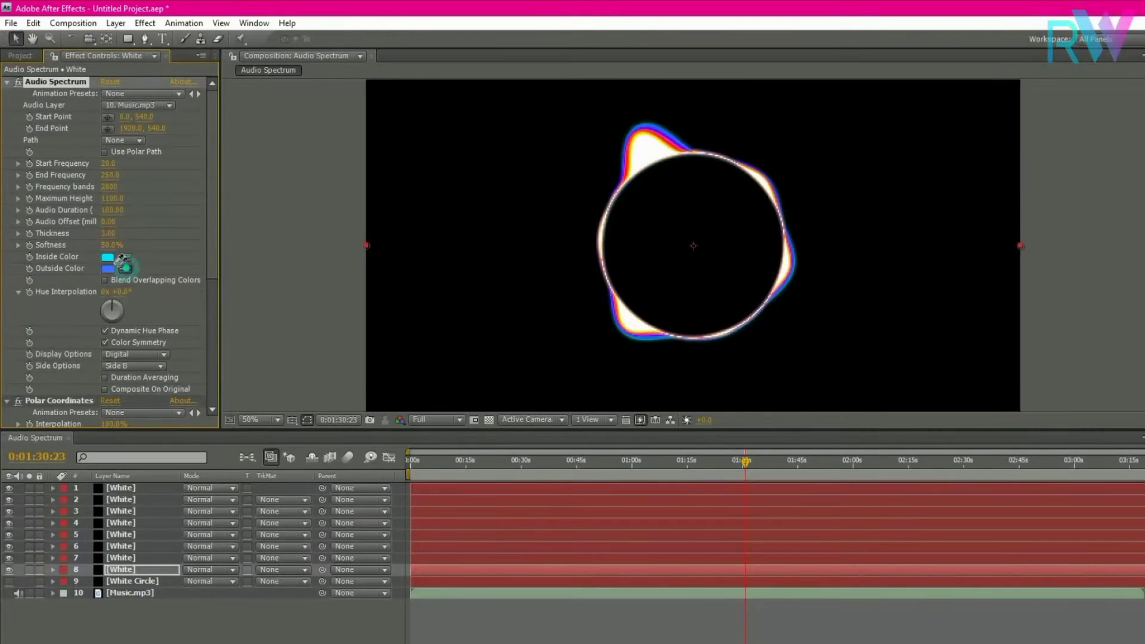
click(107, 257)
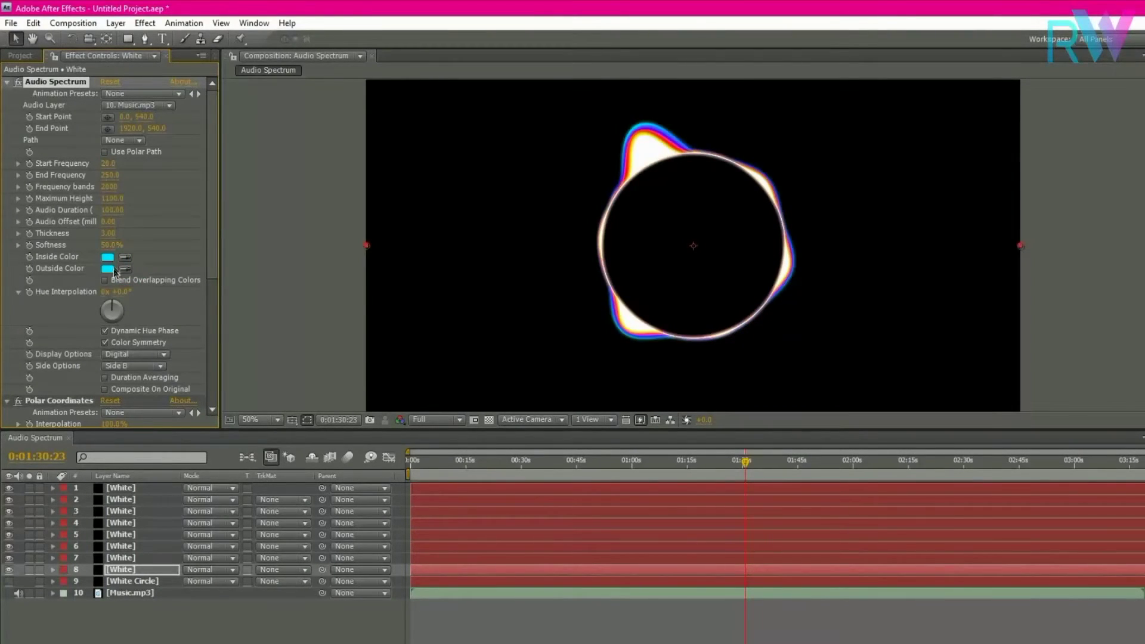
Duplicate the cyan spectrum layer
click(130, 570)
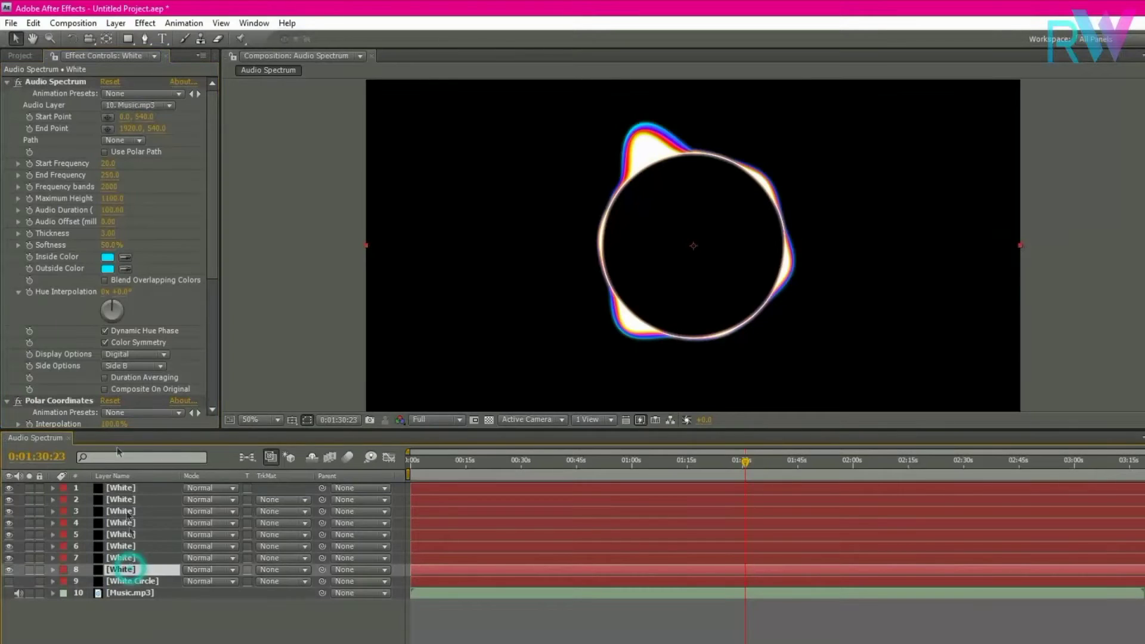
click(32, 24)
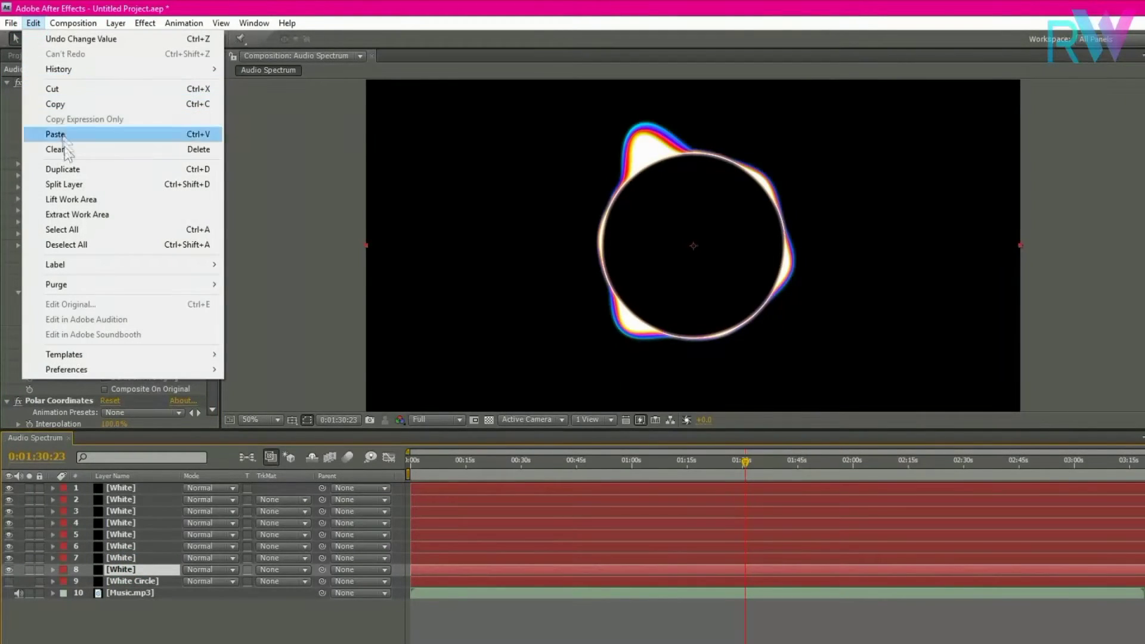
click(94, 169)
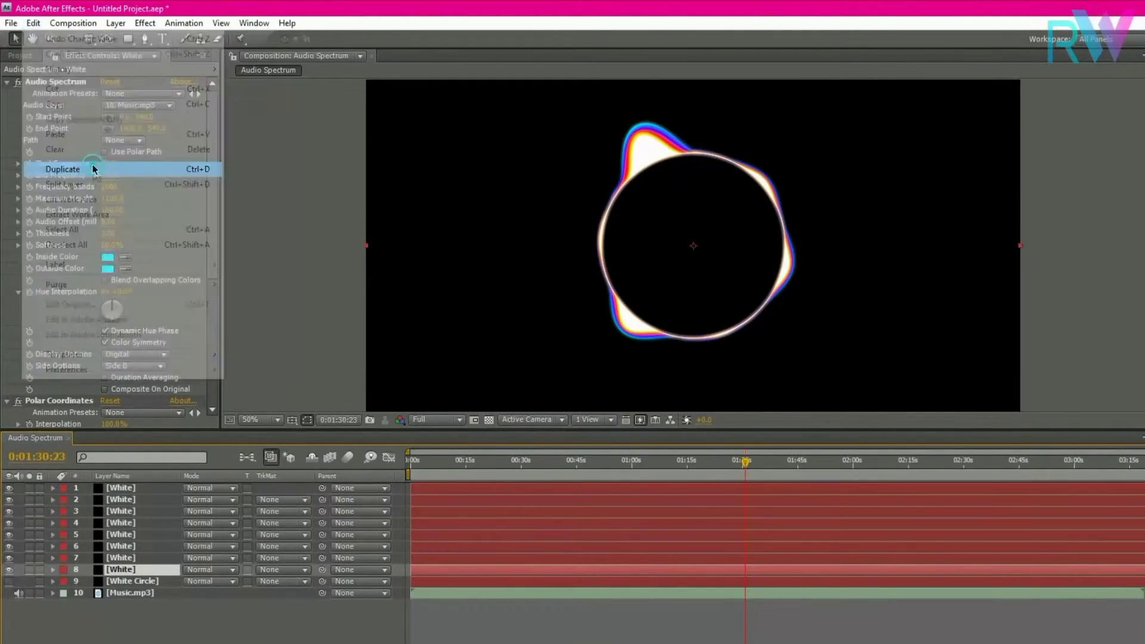
Give the lower cyan copy's Audio Spectrum a Maximum Height of 1050 and an Audio Duration of 90
click(137, 581)
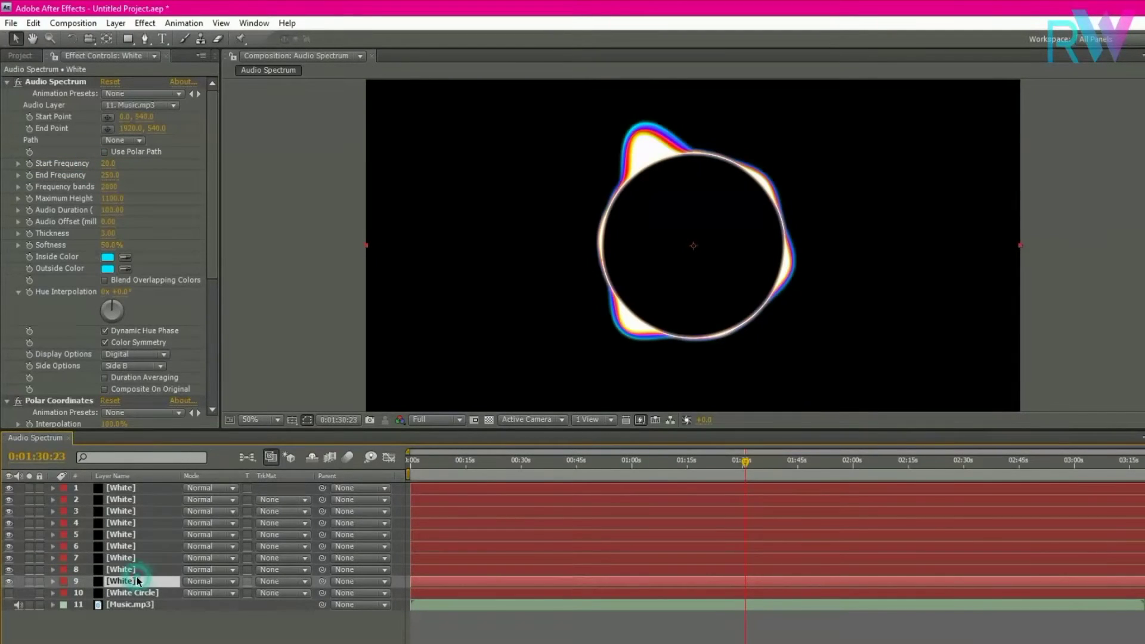
click(113, 200)
text(1)
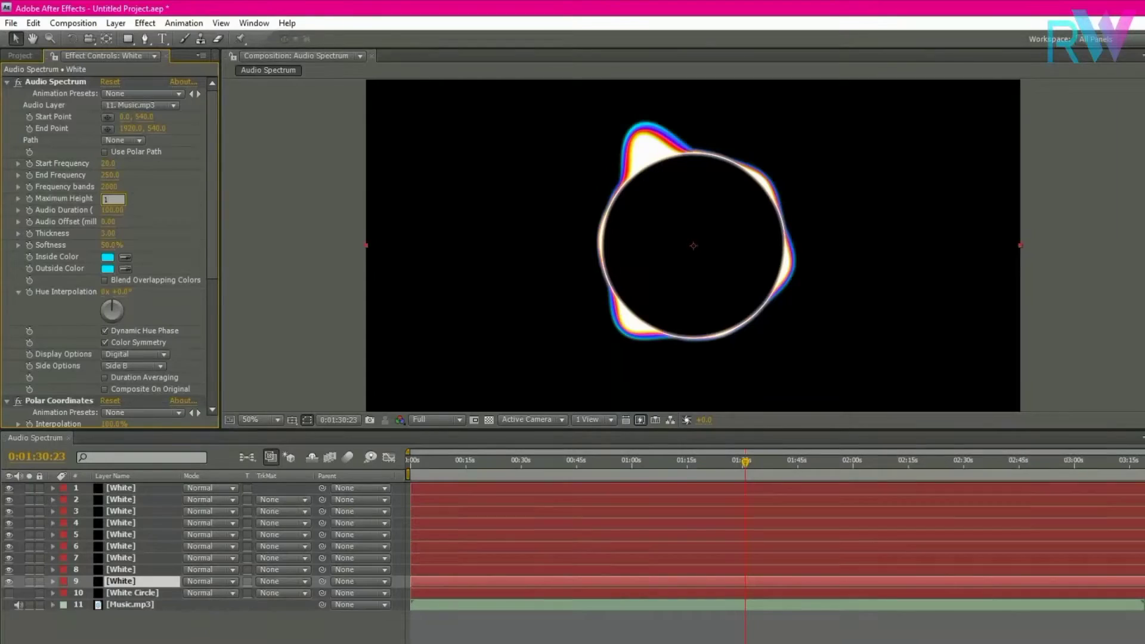
text(0)
text(80)
key(BackSpace)
key(BackSpace)
text(50)
click(142, 208)
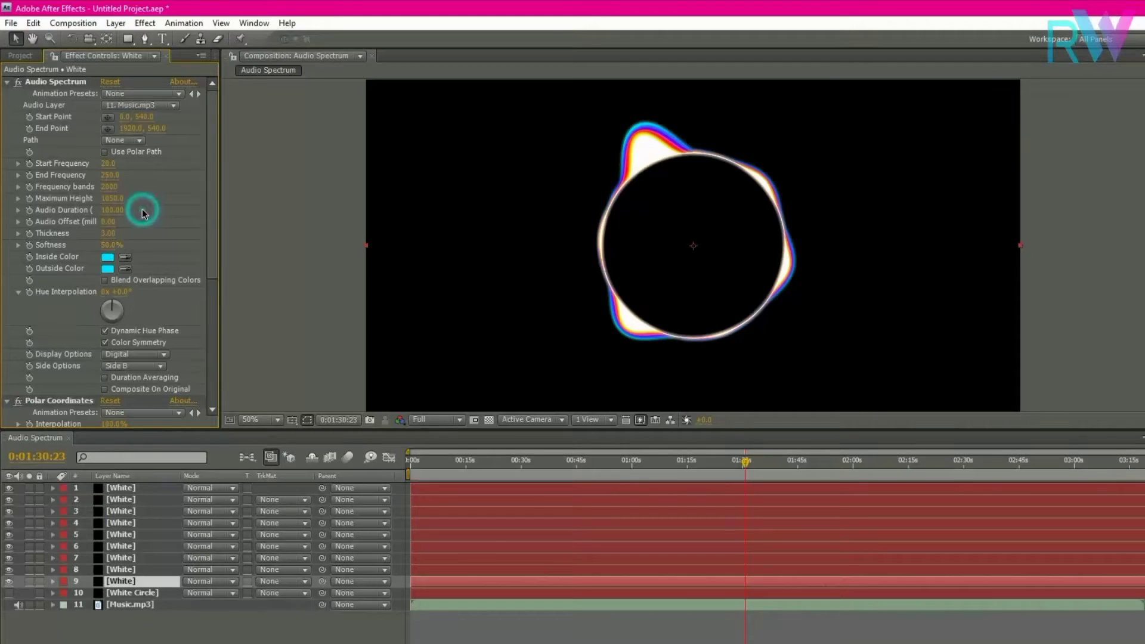
click(111, 210)
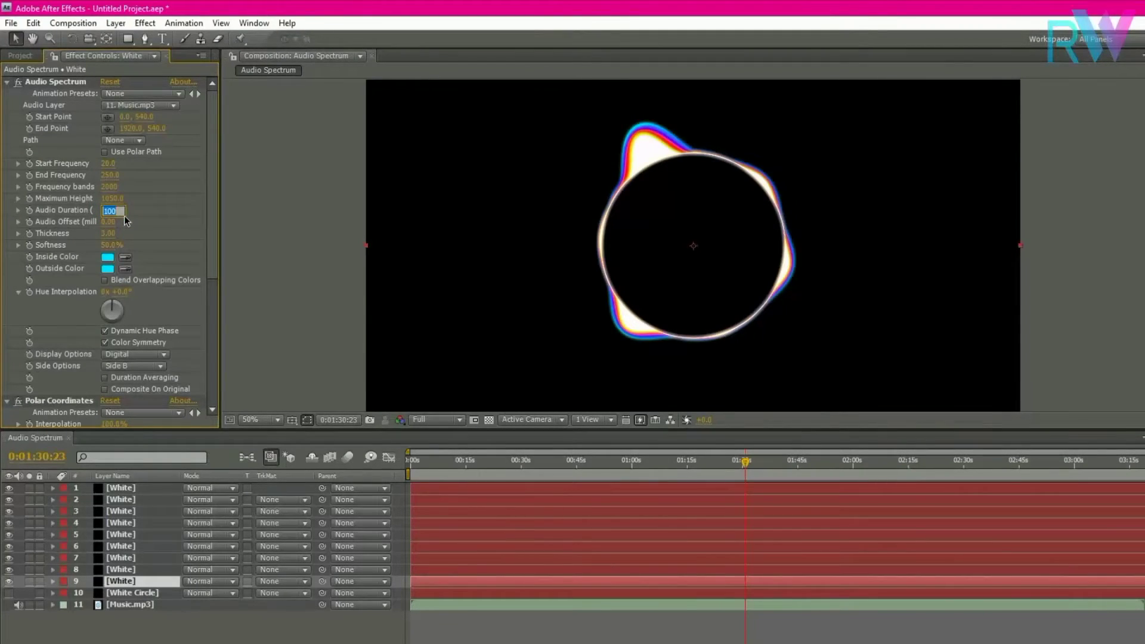
text(90)
key(Return)
Set the lower cyan copy's Audio Spectrum Inside Color to green 12FF00
click(108, 257)
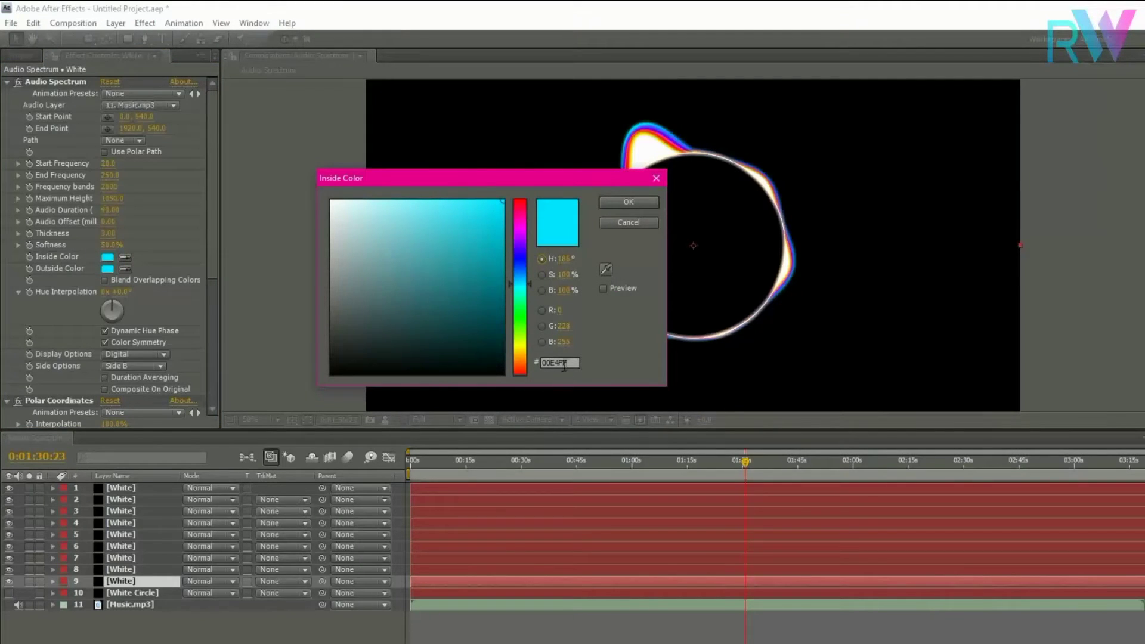
key(BackSpace)
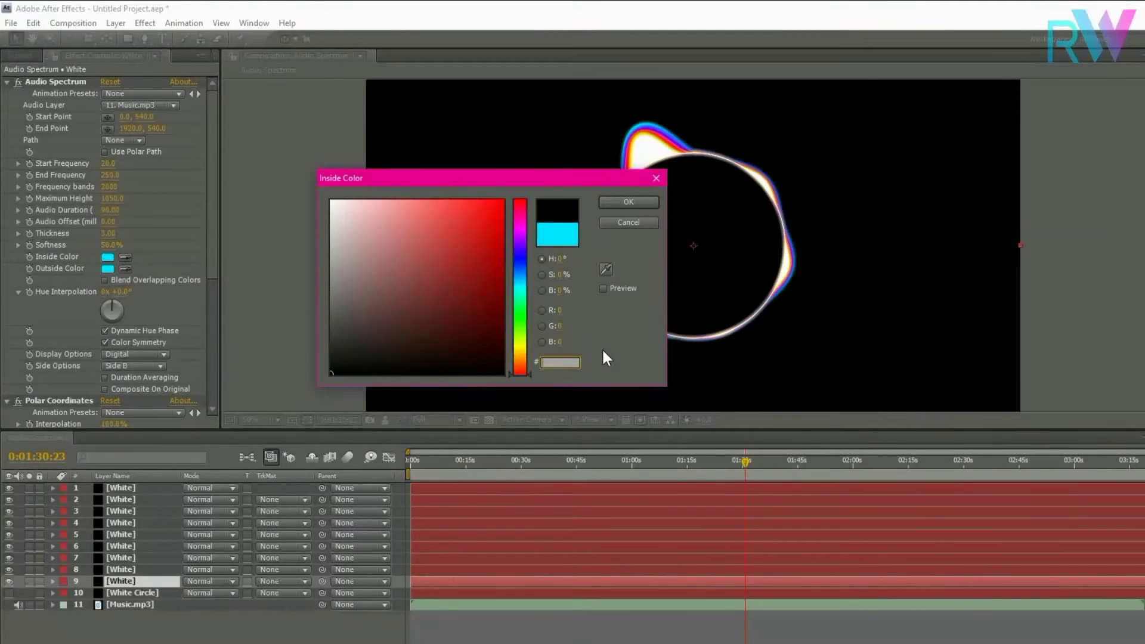
text(12)
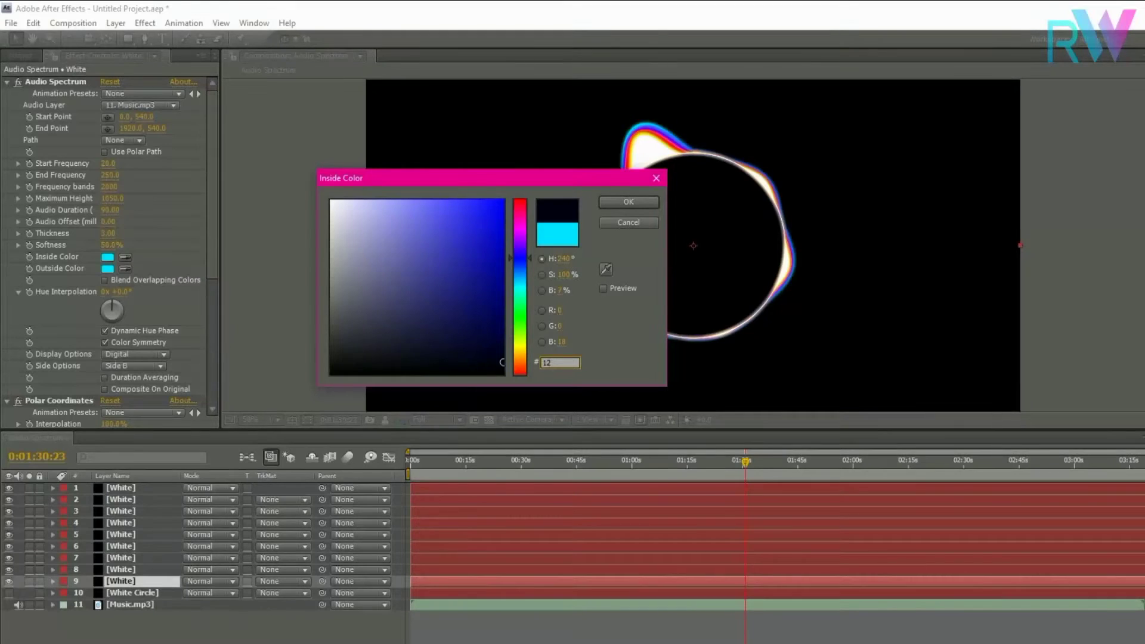
text(FF00)
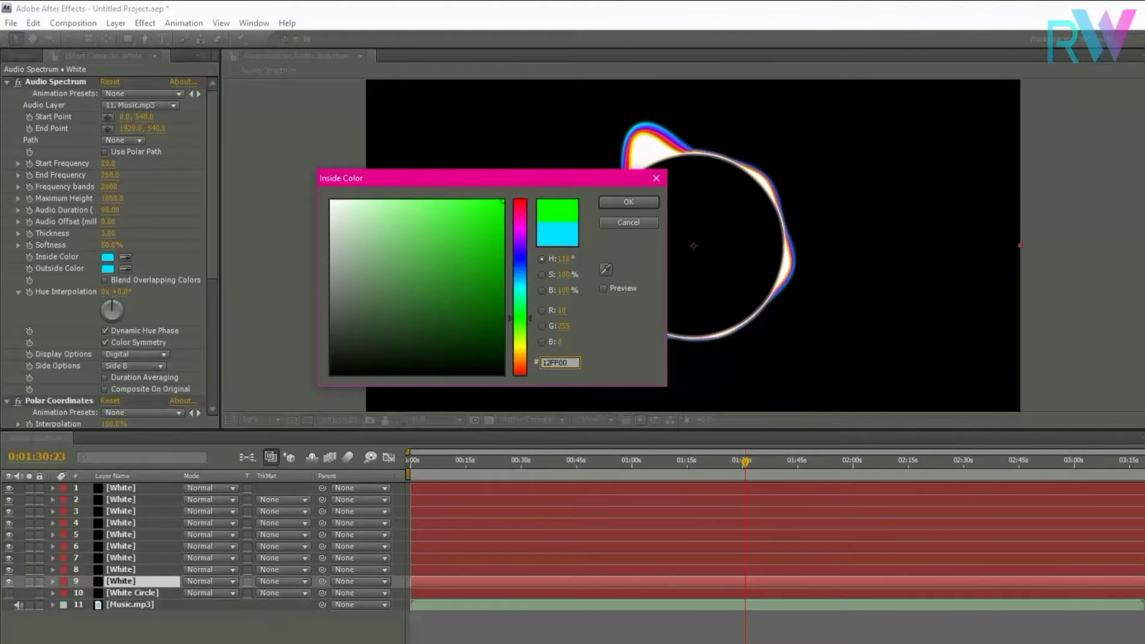
click(629, 202)
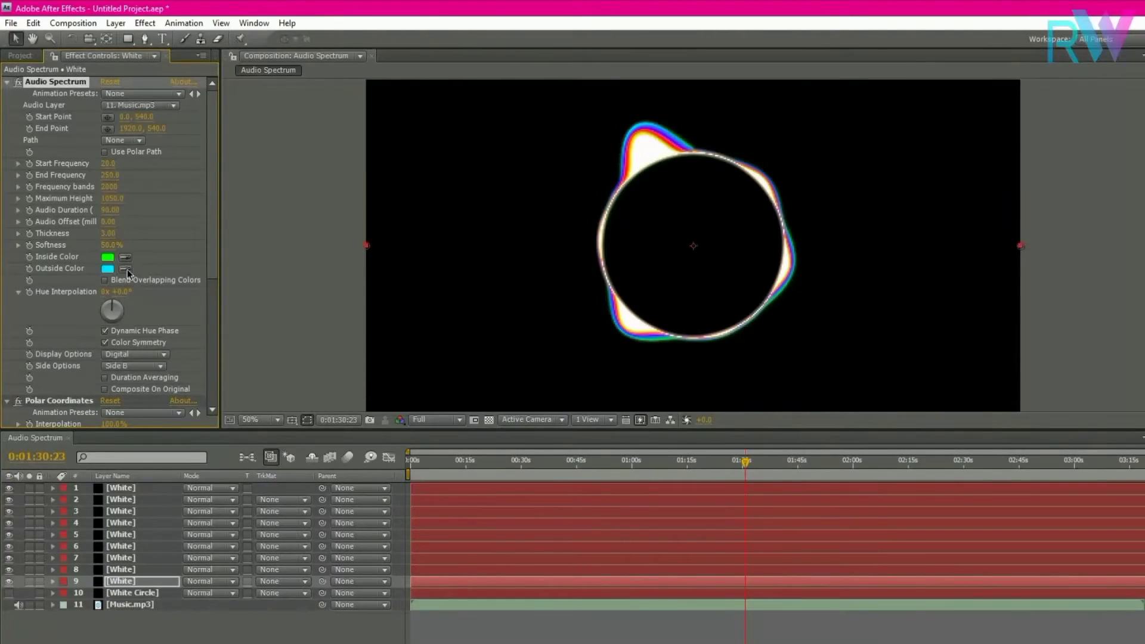
Sample the green Inside Color for the bottom spectrum copy's Outside Color and collapse its Audio Spectrum, Polar Coordinates and Glow settings
click(126, 269)
click(108, 258)
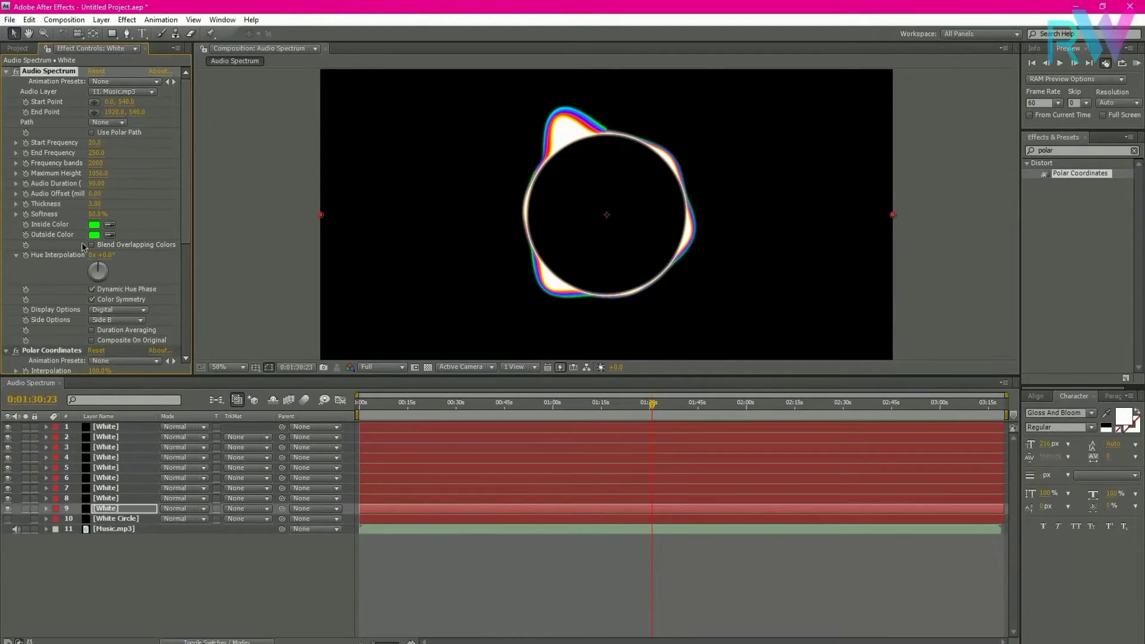
click(8, 72)
click(6, 82)
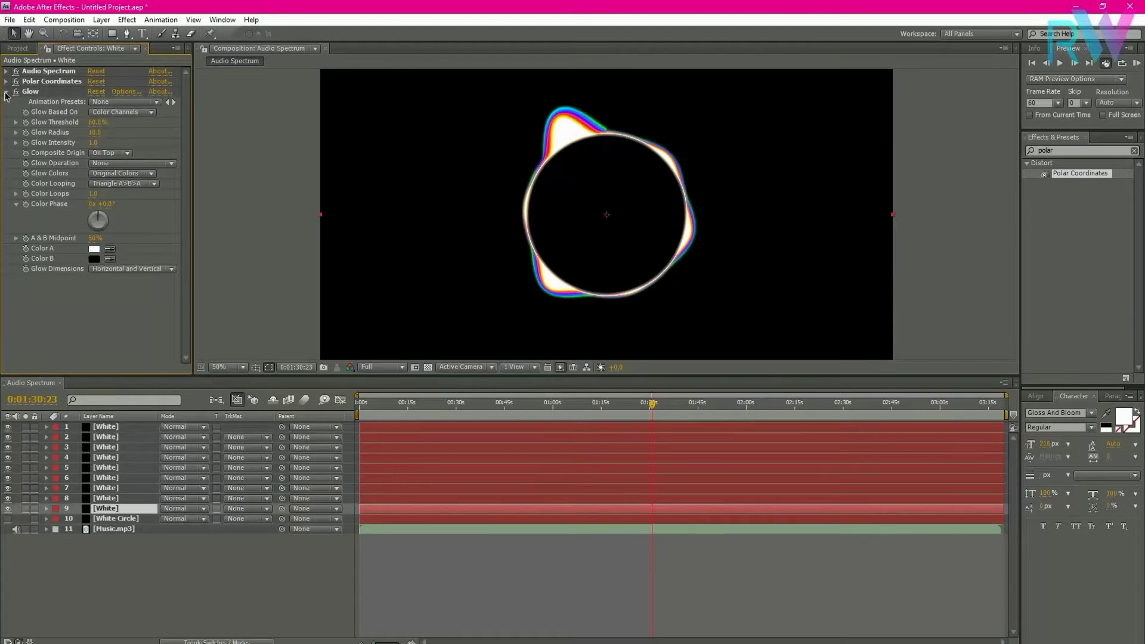
click(6, 91)
Rename spectrum layers 2 to 5 as Yellow, Orange, Red and Pink, matching their colors
click(116, 425)
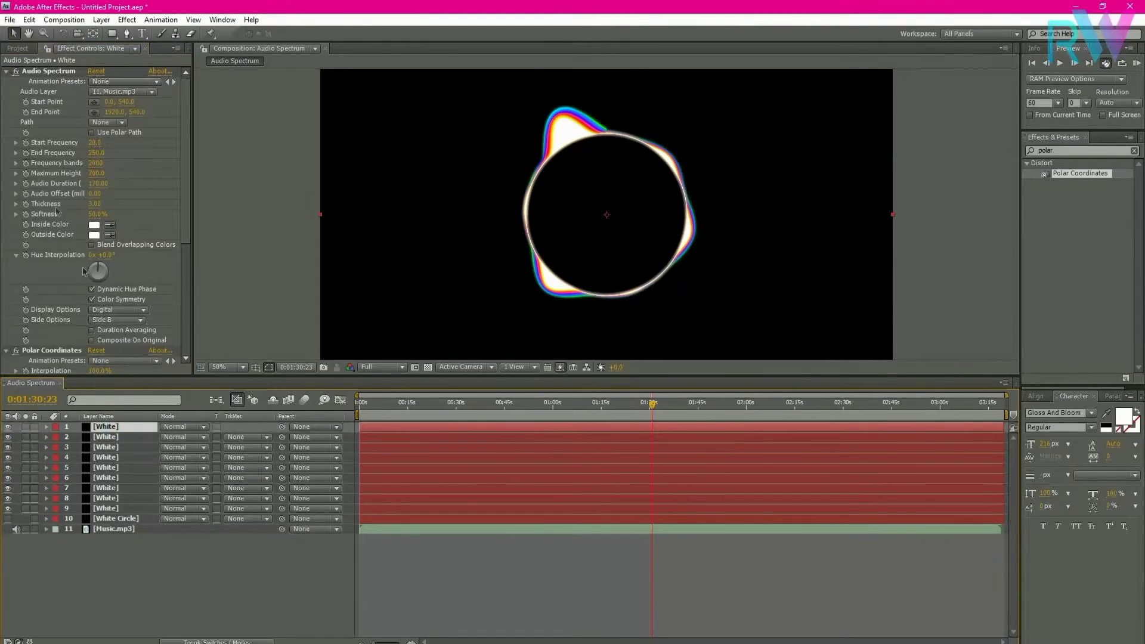
click(119, 440)
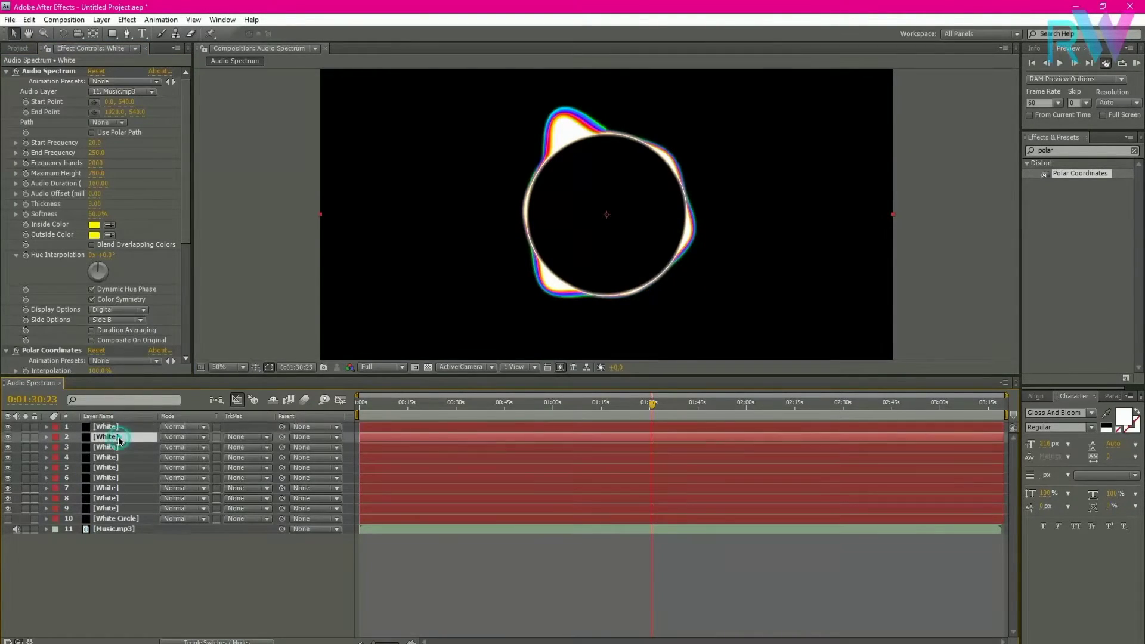
right_click(118, 440)
click(164, 638)
text(Yellow)
right_click(118, 448)
click(162, 637)
text(Orange)
right_click(119, 458)
click(162, 637)
text(Redink)
Rename spectrum layers 6 to 9 as Dark Blue, Blue, Light Blue and Green
right_click(122, 479)
click(162, 638)
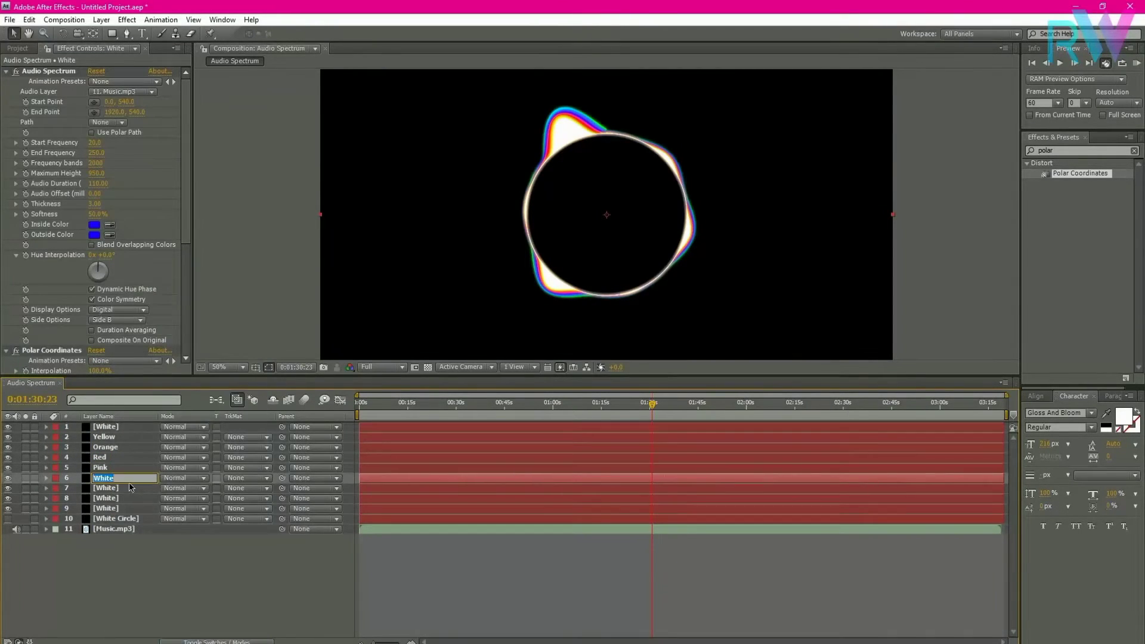
text(Dark Blue)
right_click(112, 489)
click(156, 638)
text(Blue)
right_click(132, 499)
text(Light Blue)
right_click(104, 510)
click(149, 638)
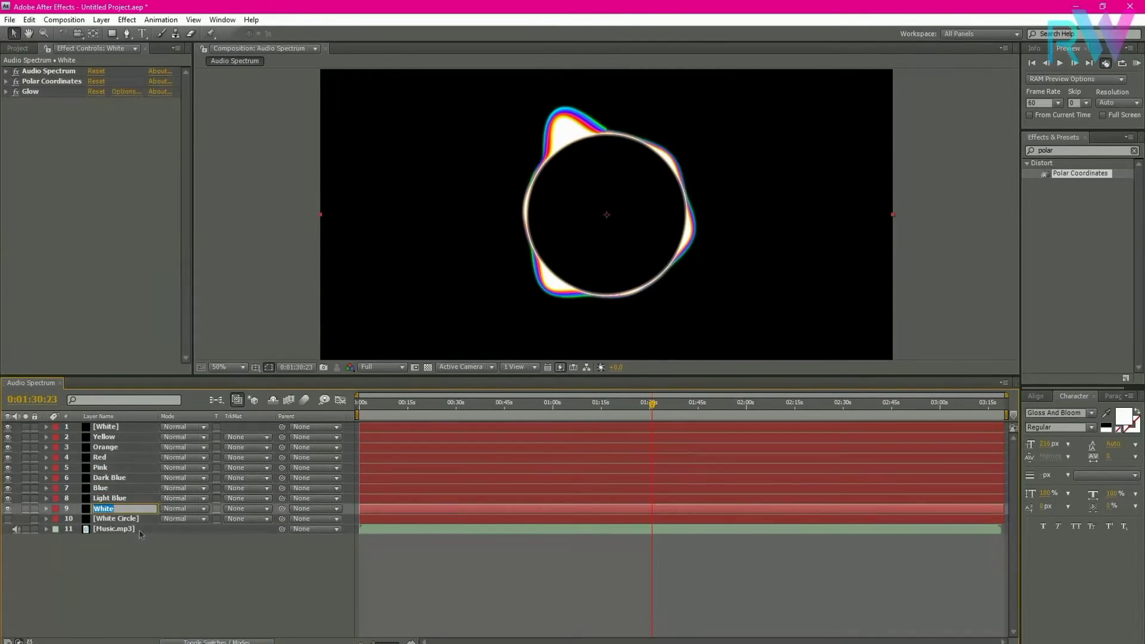
text(Green)
click(103, 538)
Make the White Circle layer visible and move it above all the spectrum layers
click(8, 519)
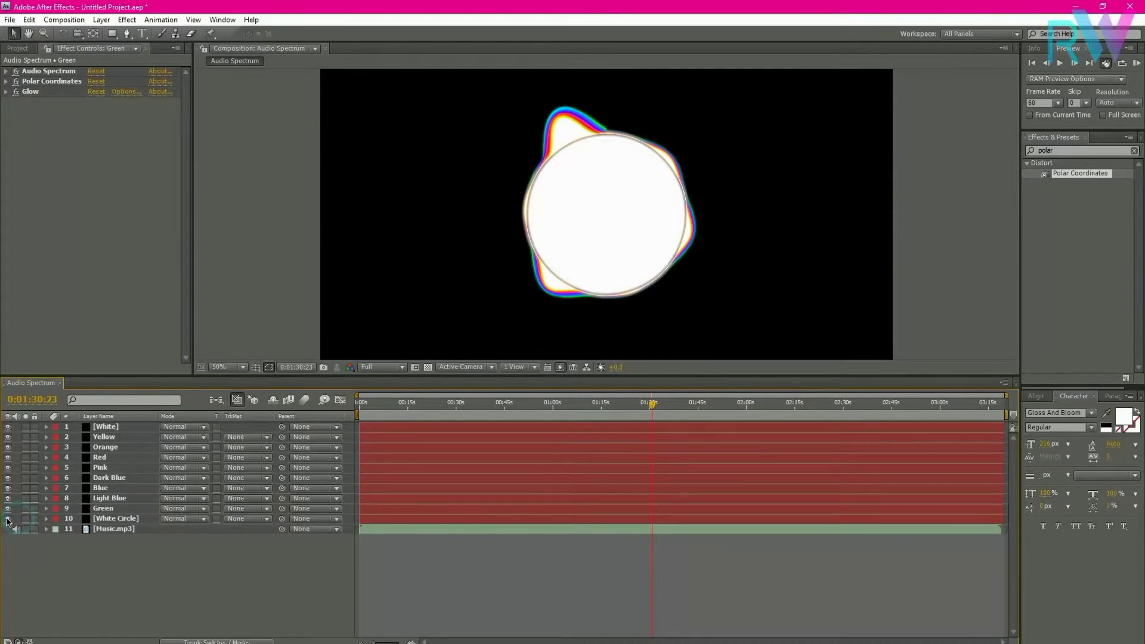
click(117, 519)
click(155, 572)
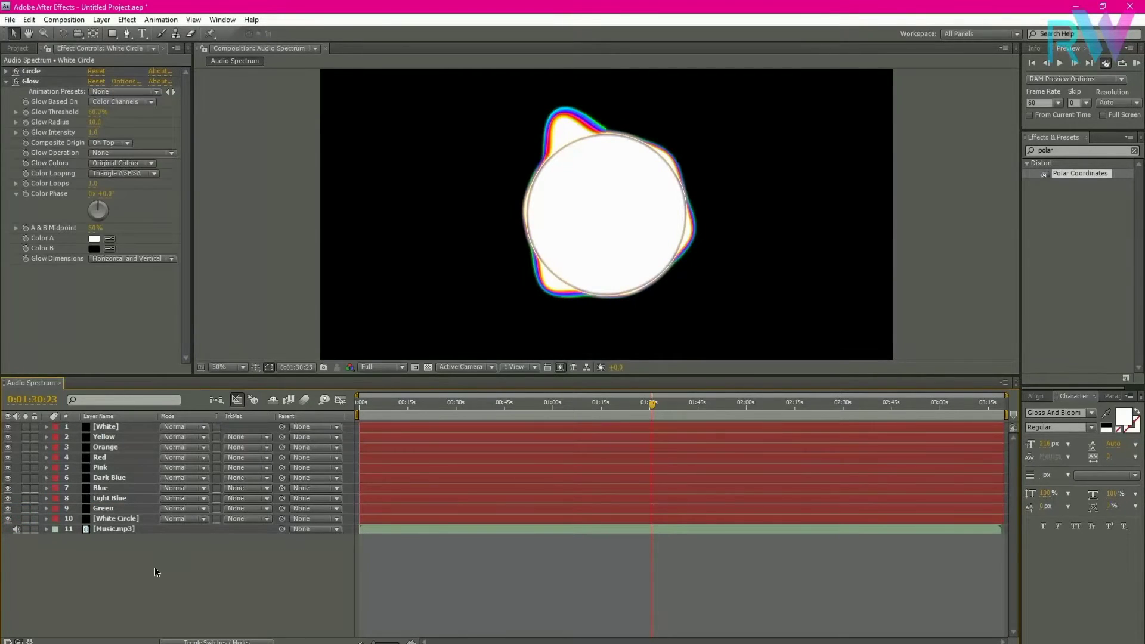
click(118, 520)
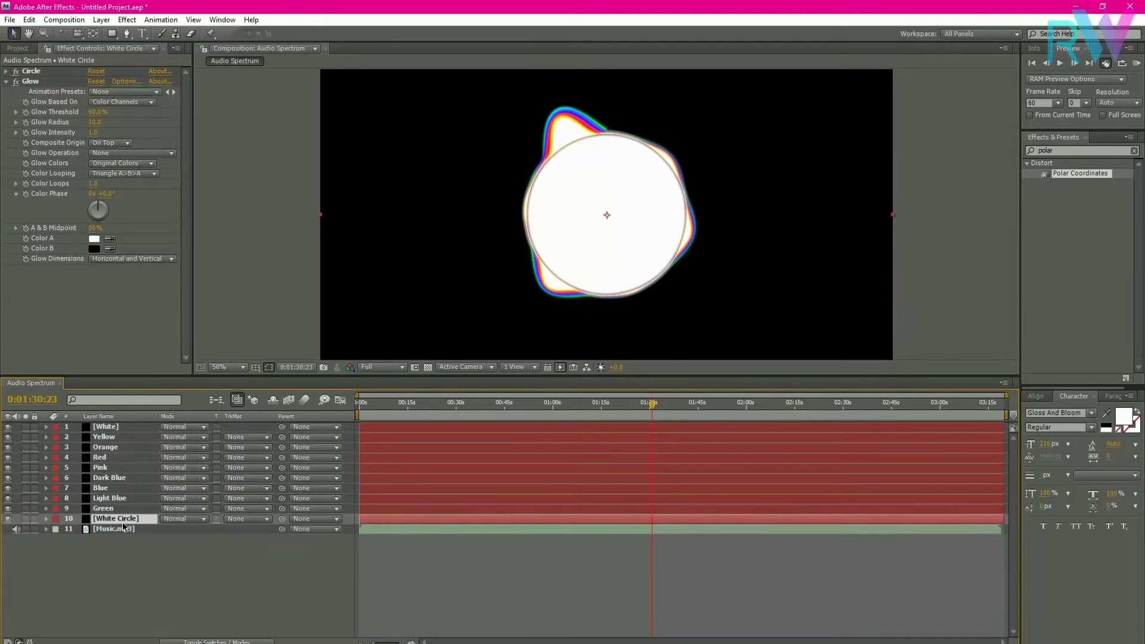
drag(124, 523, 125, 426)
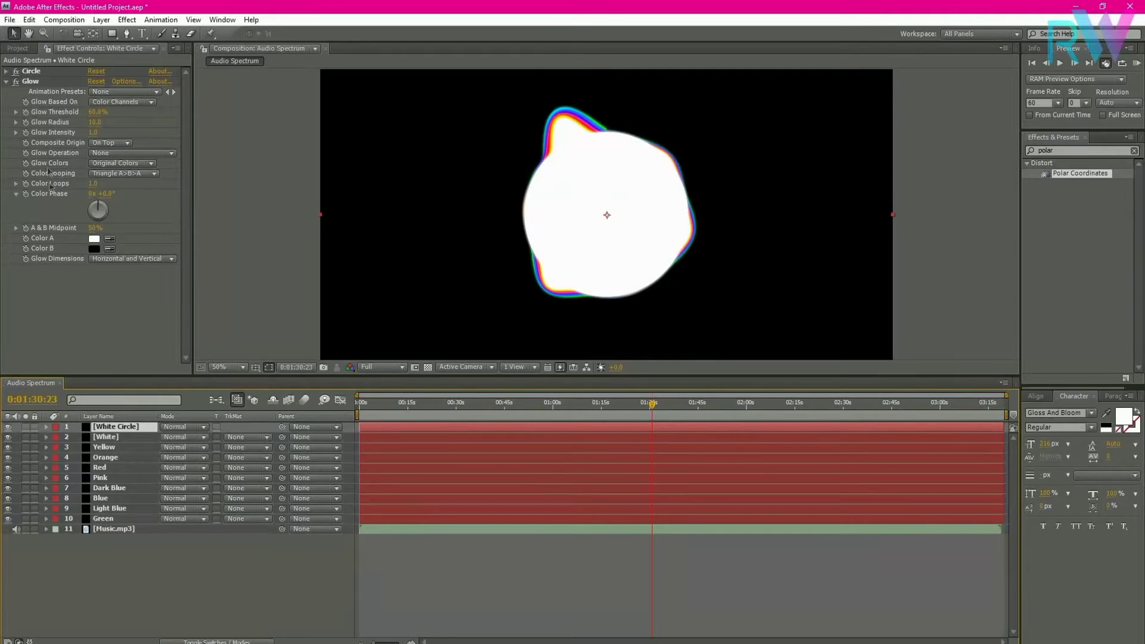
Pre-compose all eleven layers, including Music.mp3, into a new composition named Layers
click(19, 49)
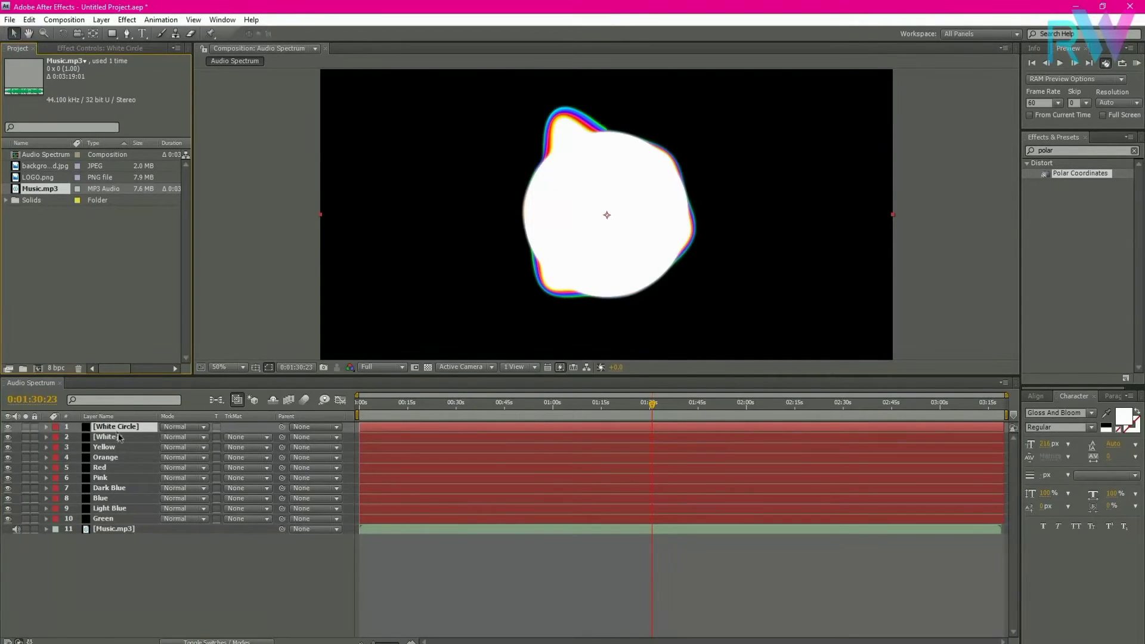
click(198, 573)
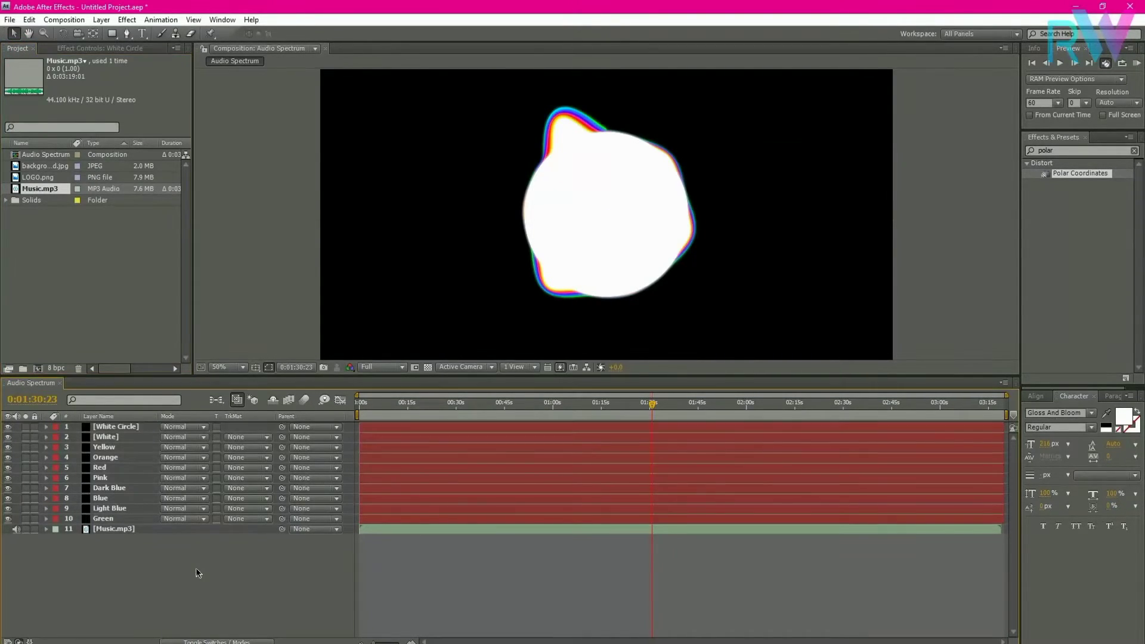
drag(133, 554, 128, 427)
click(102, 20)
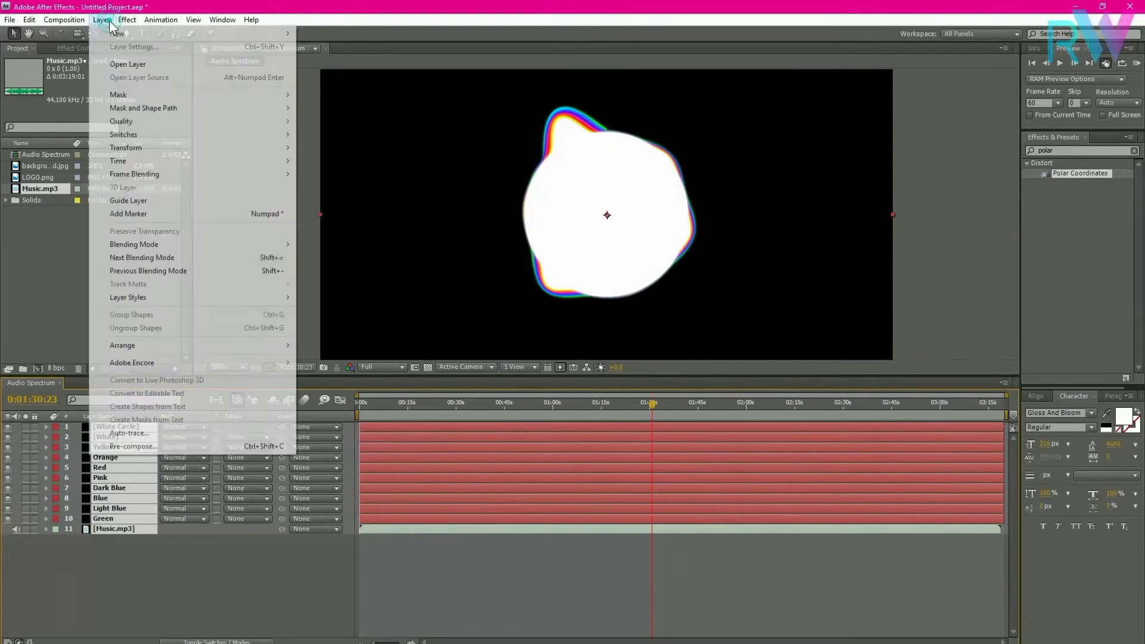
click(162, 447)
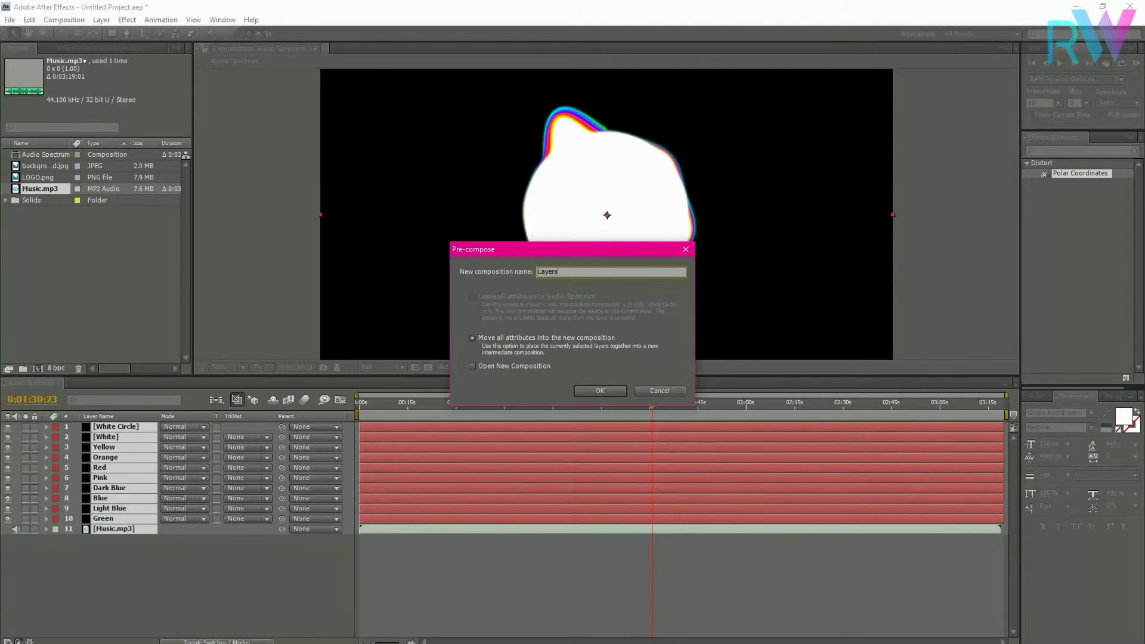
key(Return)
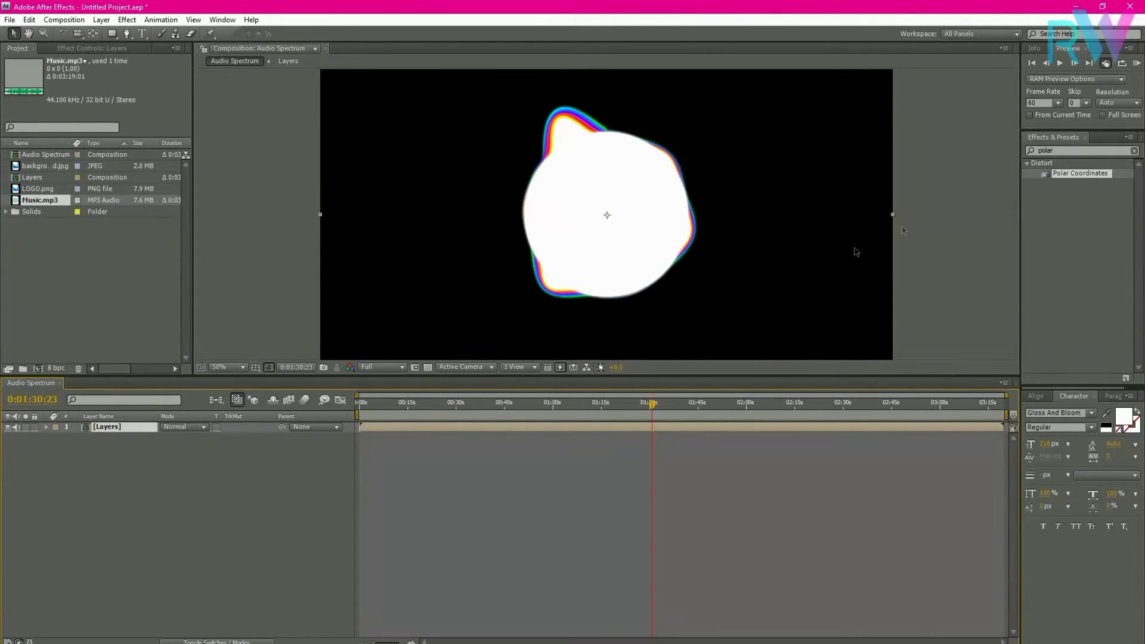
Find the Mirror effect by searching for "mir" and apply it to the Layers pre-composition
double_click(1060, 151)
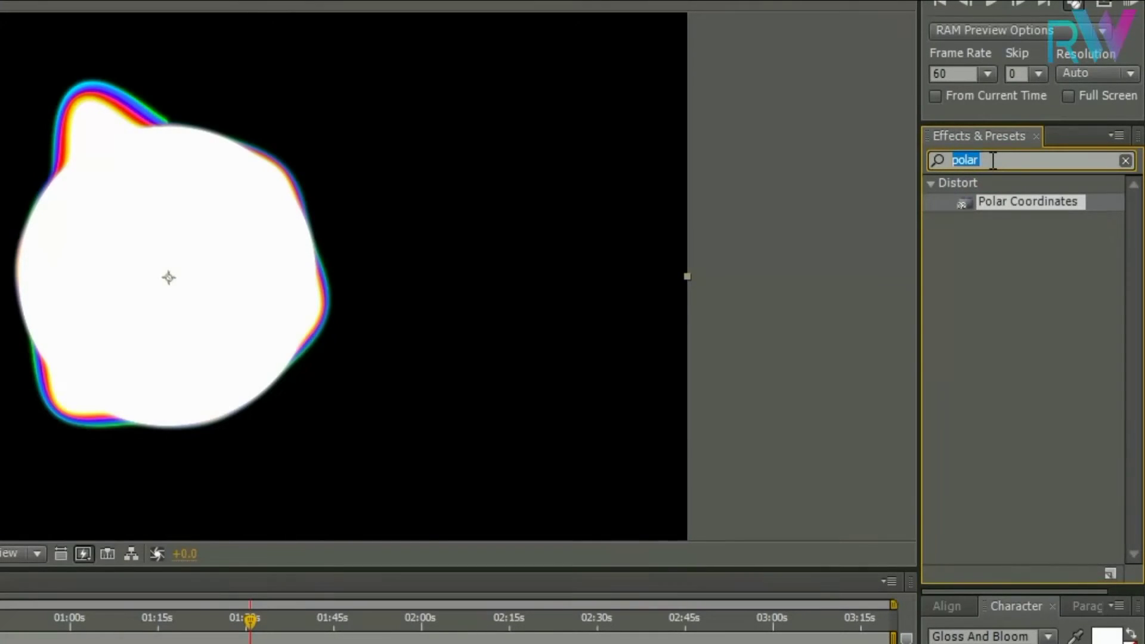
text(mir)
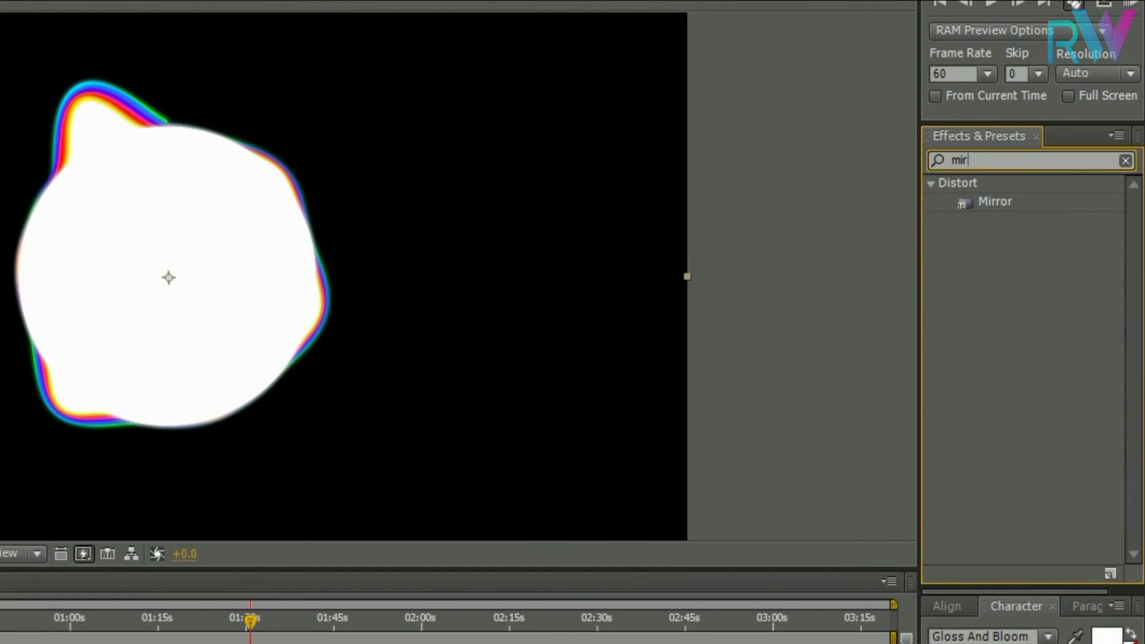
click(1009, 202)
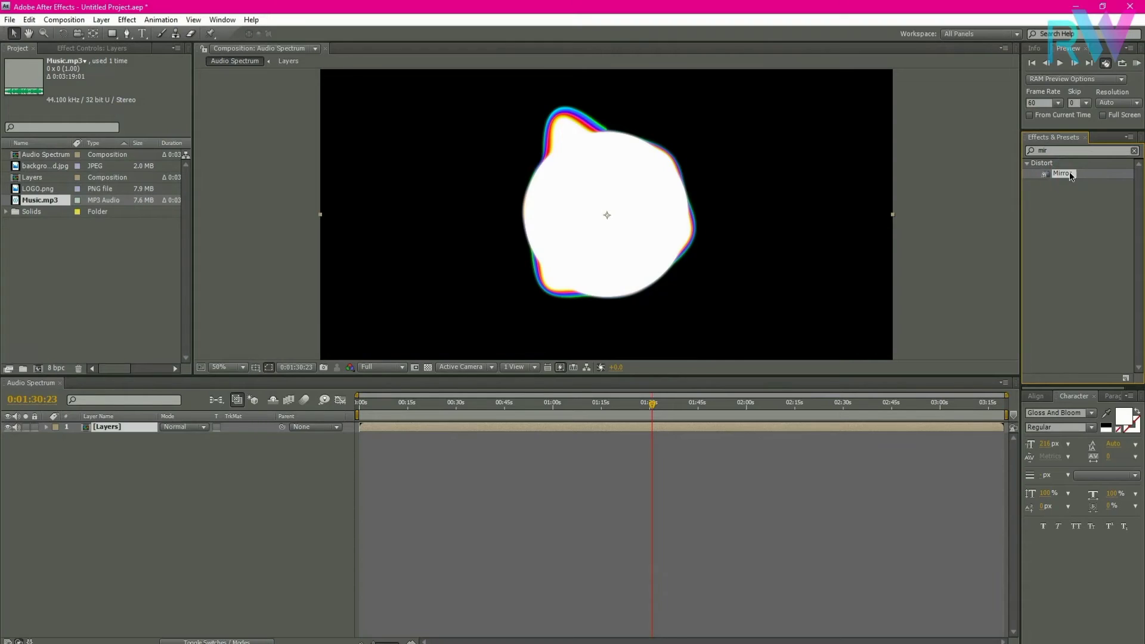
drag(1070, 175, 691, 279)
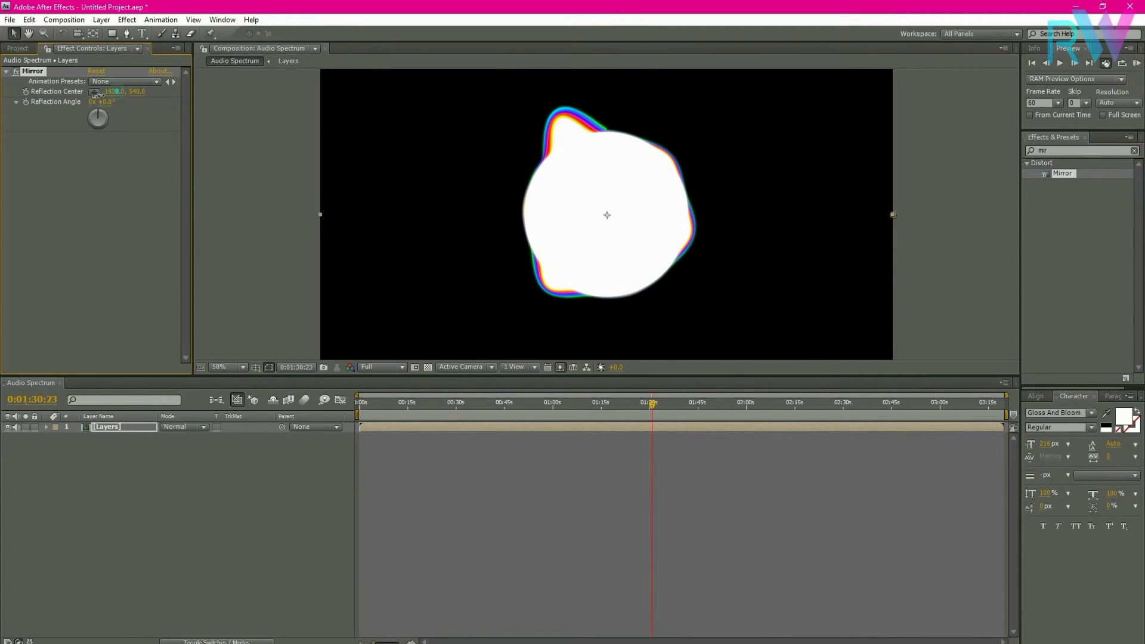
Set the horizontal value of the Mirror effect's Reflection Center to 960
drag(117, 91, 21, 103)
drag(119, 91, 25, 99)
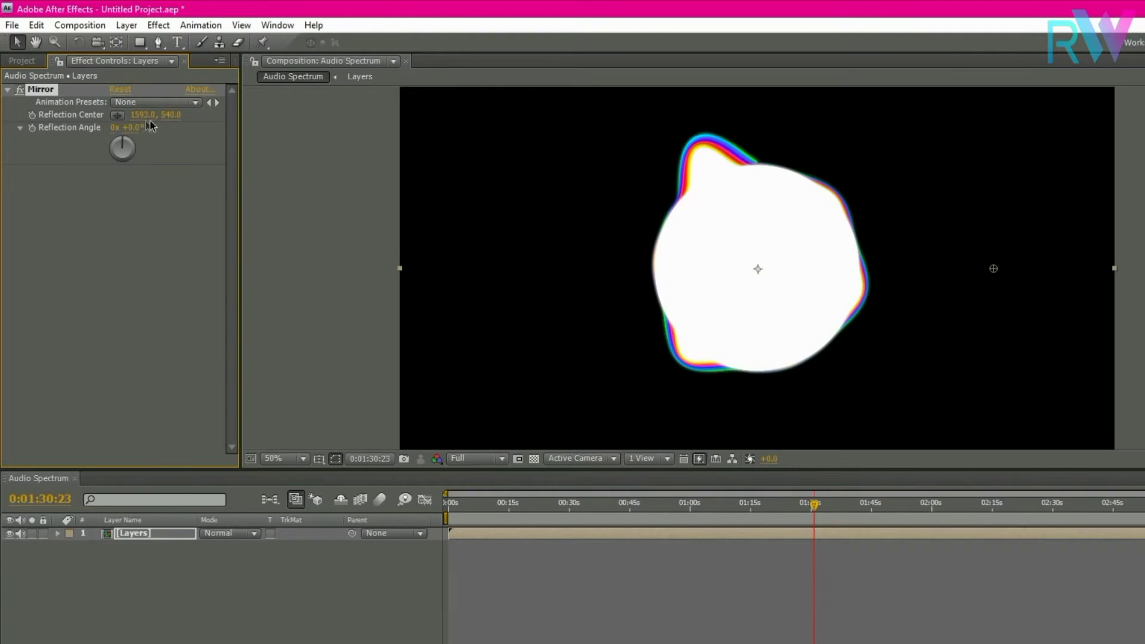
click(142, 114)
text(960)
key(Return)
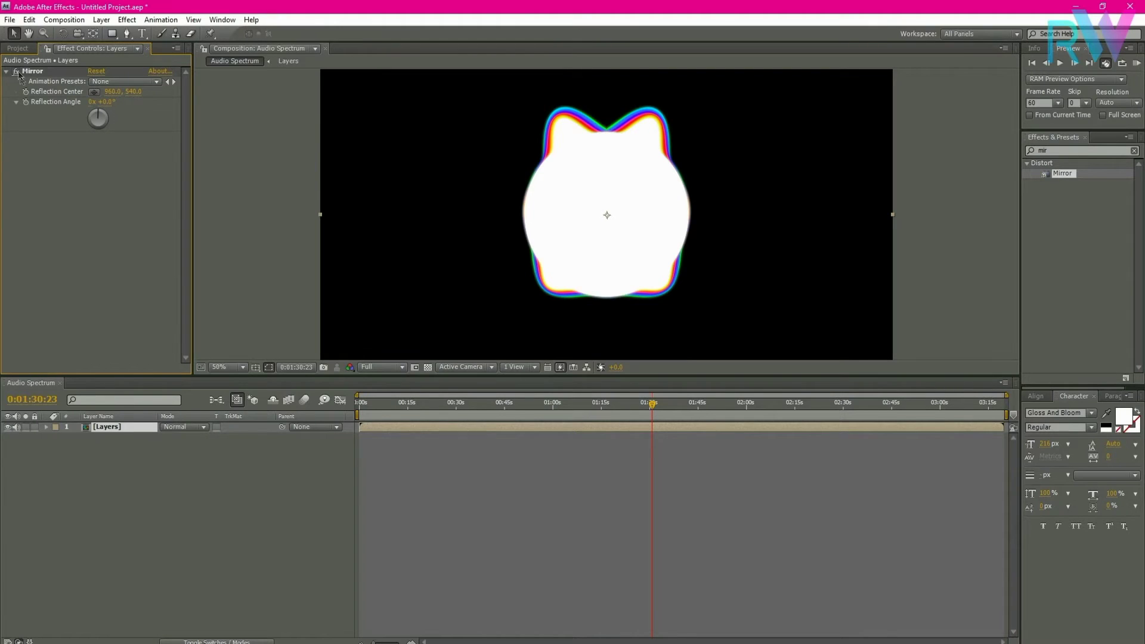
Add LOGO.png to the composition above the Layers pre-composition
click(18, 48)
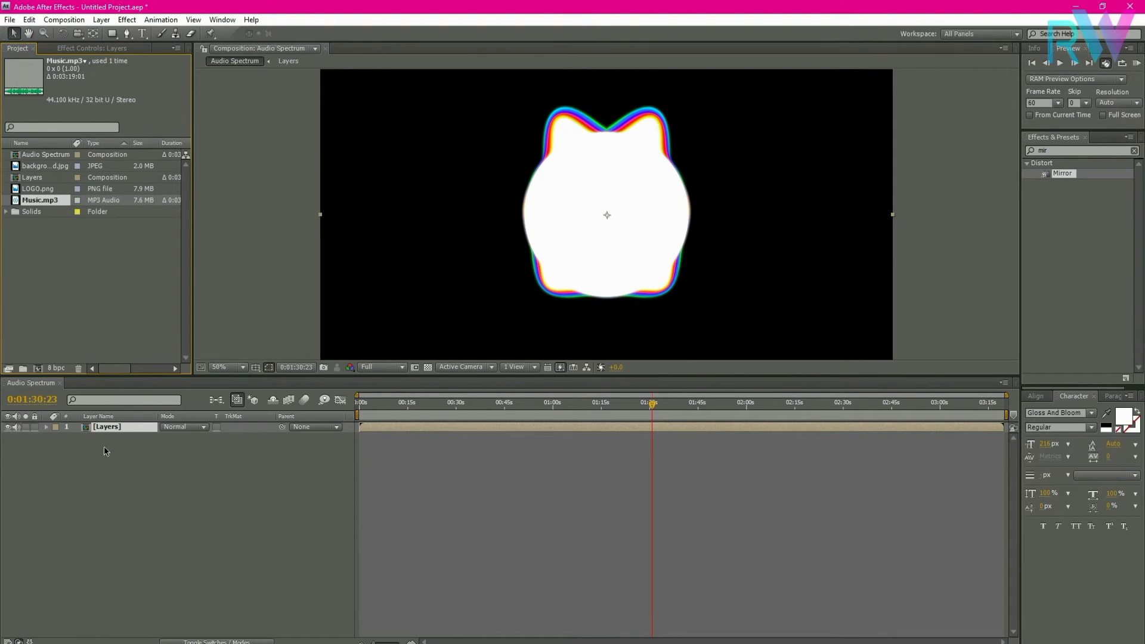
click(84, 267)
click(41, 190)
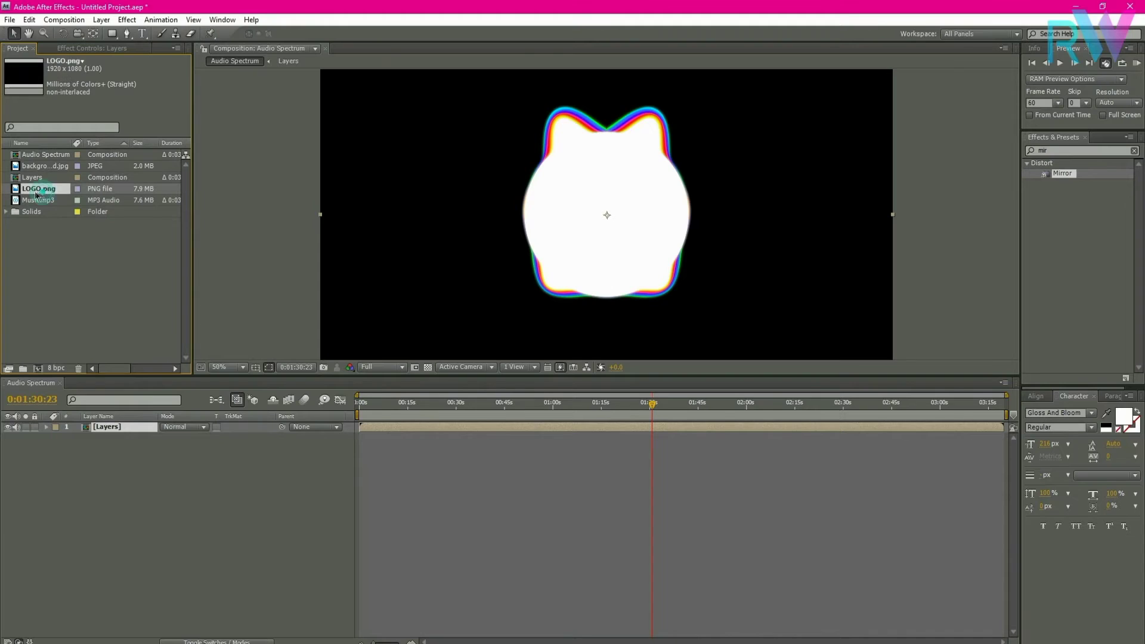
drag(36, 192, 105, 428)
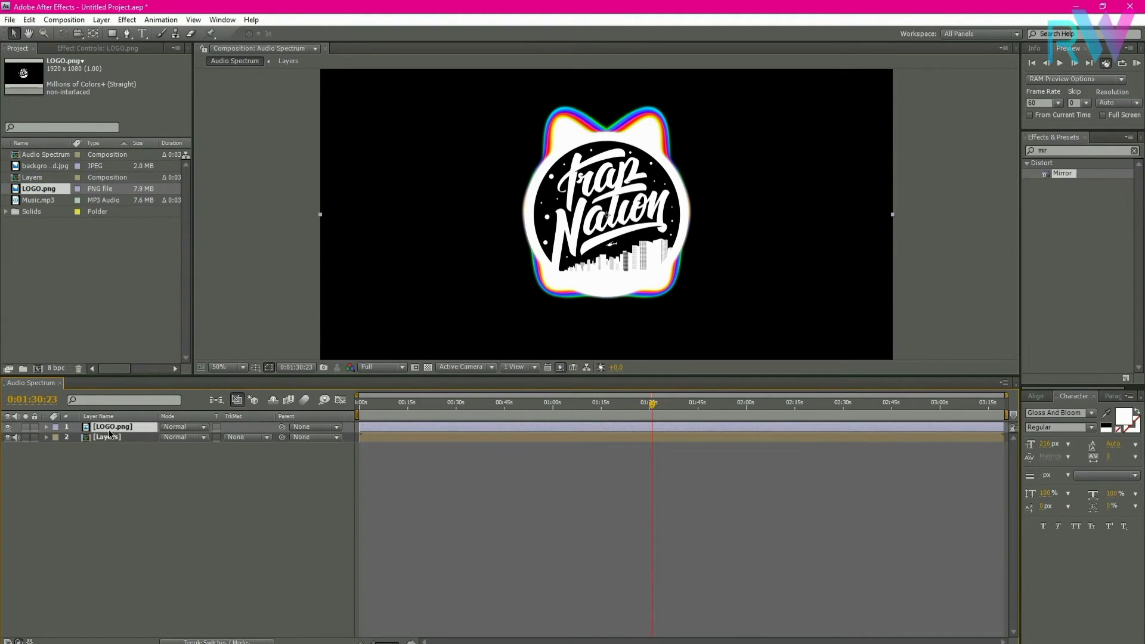
Scale the LOGO.png layer to 91% and the Layers pre-composition to 90%, then collapse both layers' properties
key(s)
click(109, 448)
key(s)
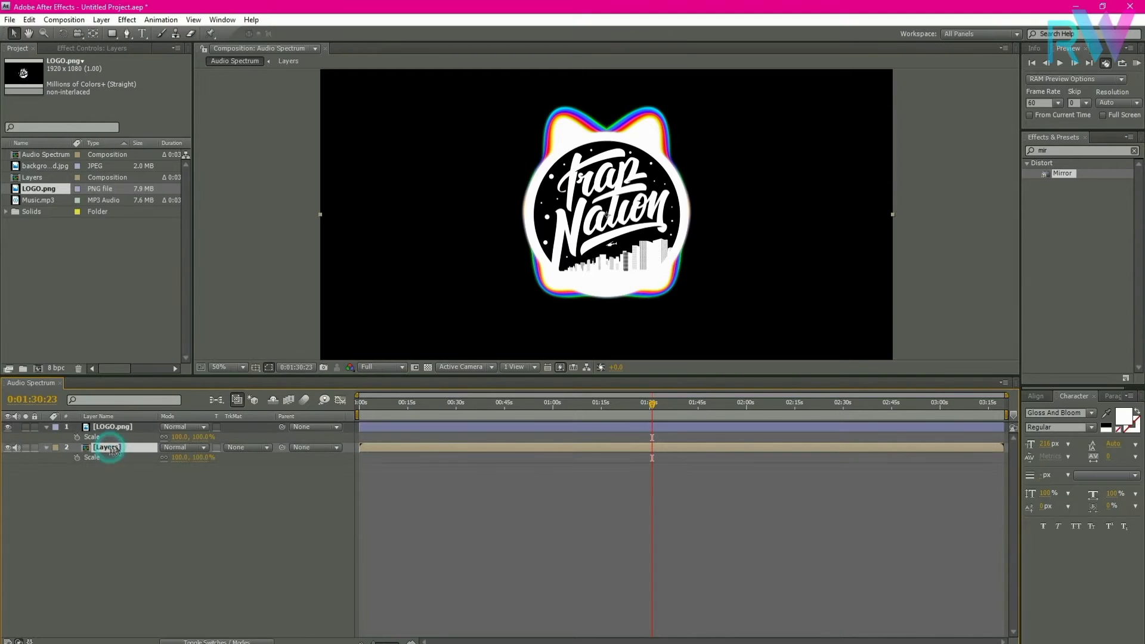
click(179, 437)
text(91)
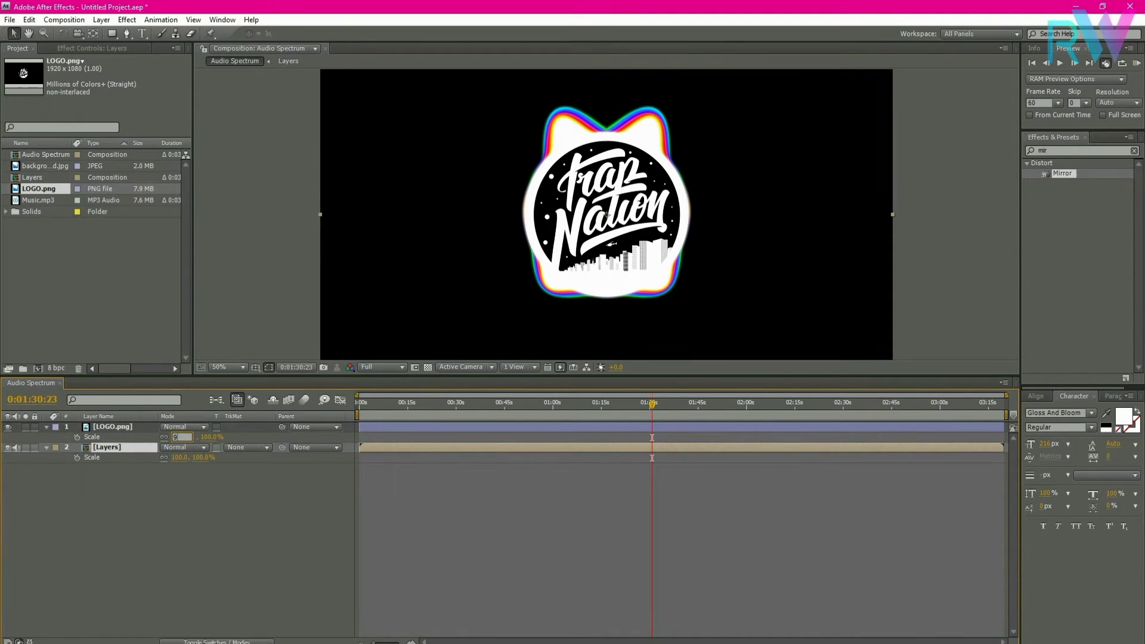
click(170, 469)
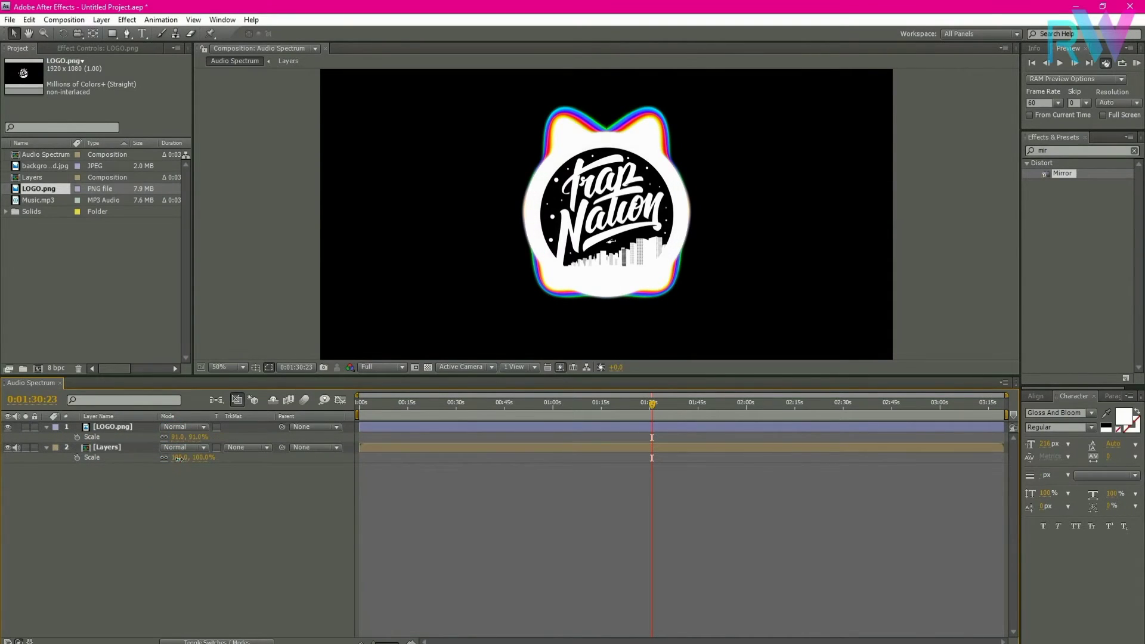
click(179, 457)
key(Return)
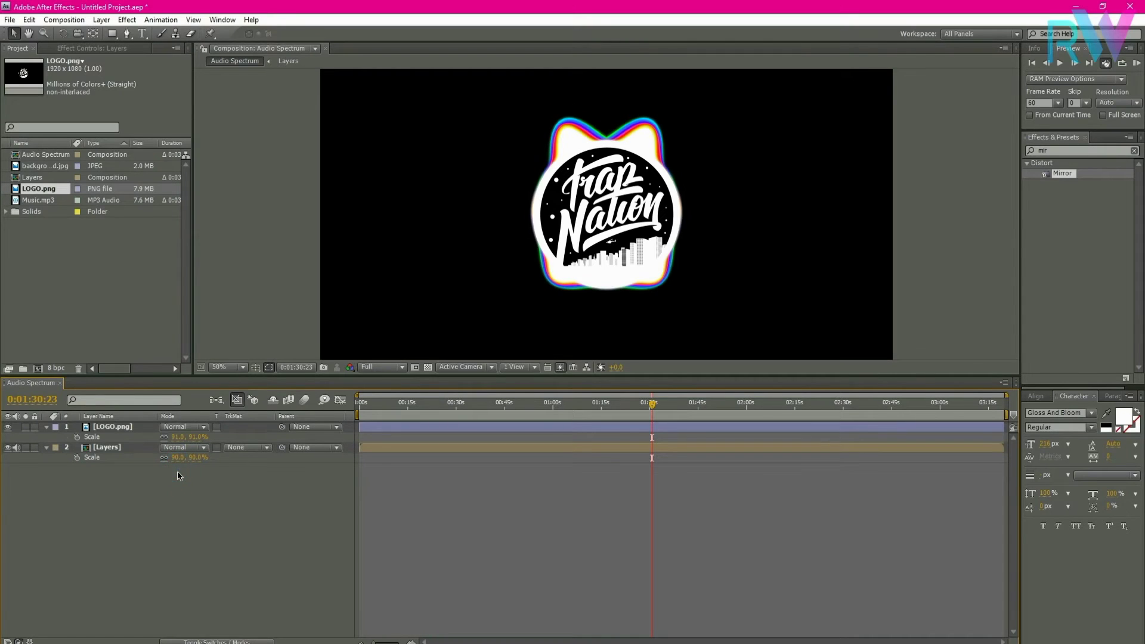
click(46, 448)
click(47, 427)
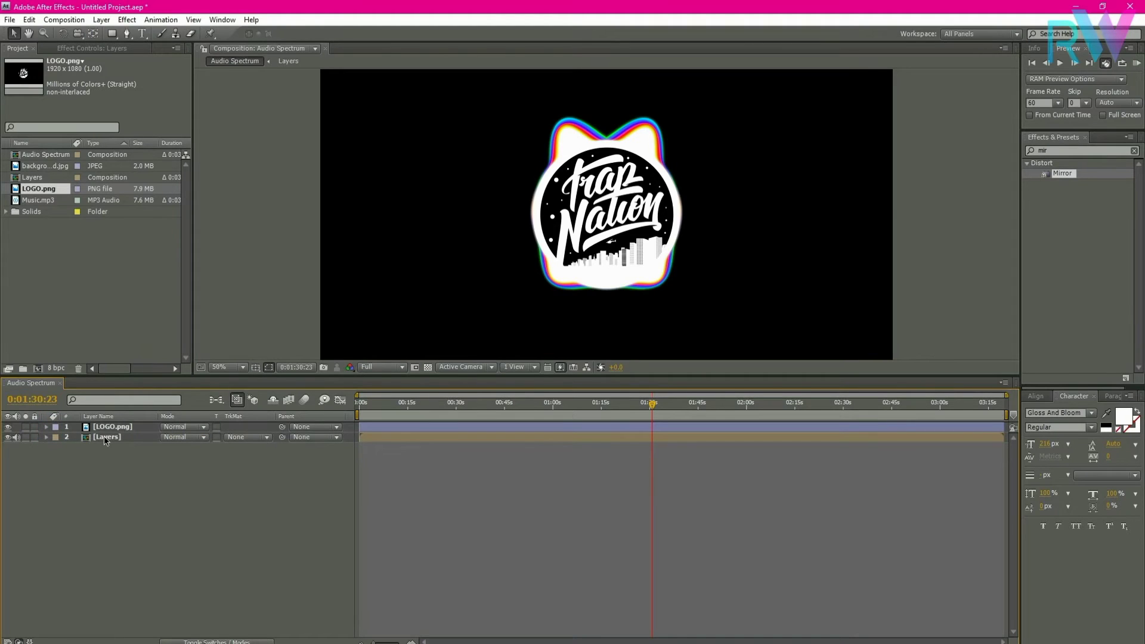
Pre-compose LOGO.png and Layers together into a new composition named Spectrum
drag(115, 460, 114, 428)
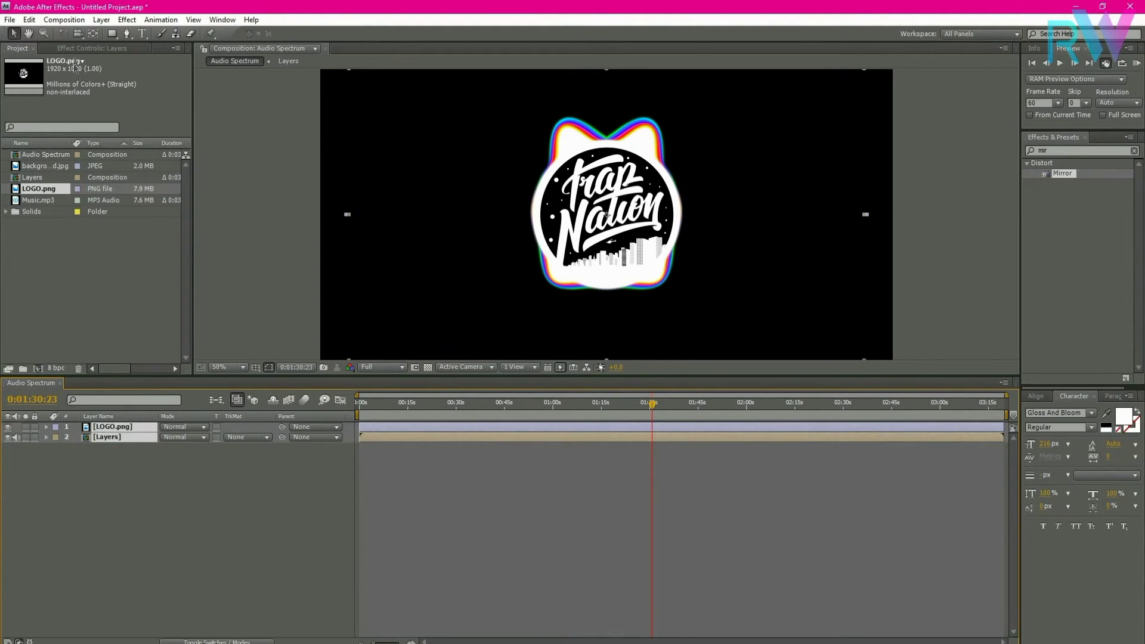
click(101, 20)
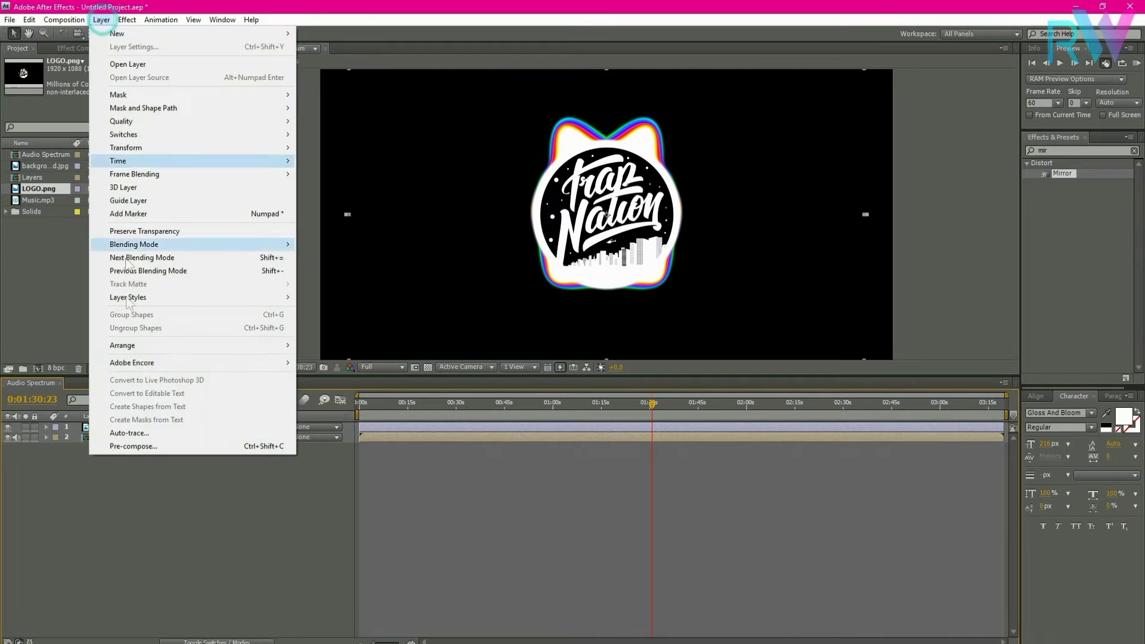
click(134, 445)
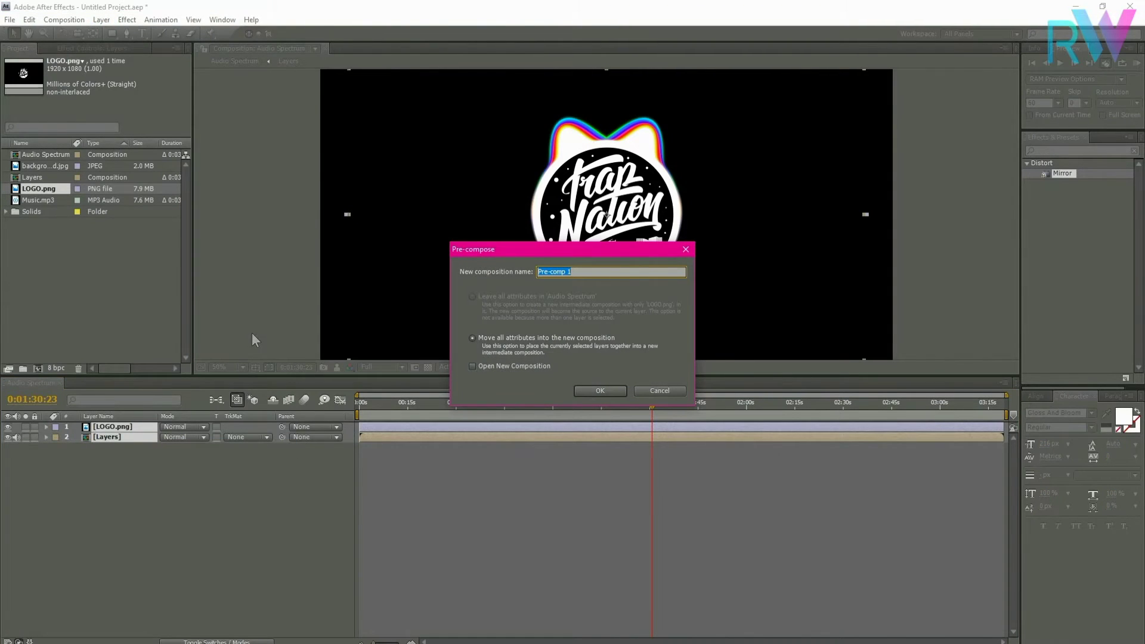
text(Spectrum)
key(Return)
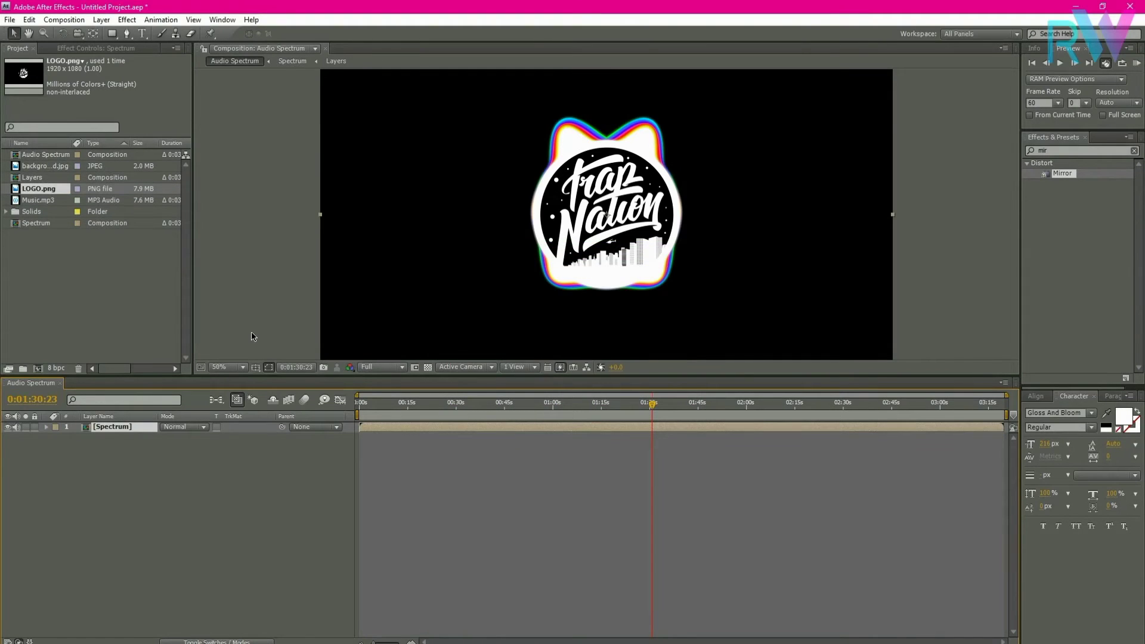
Add Music.mp3 to the composition beneath the Spectrum layer
click(40, 200)
drag(48, 218, 89, 452)
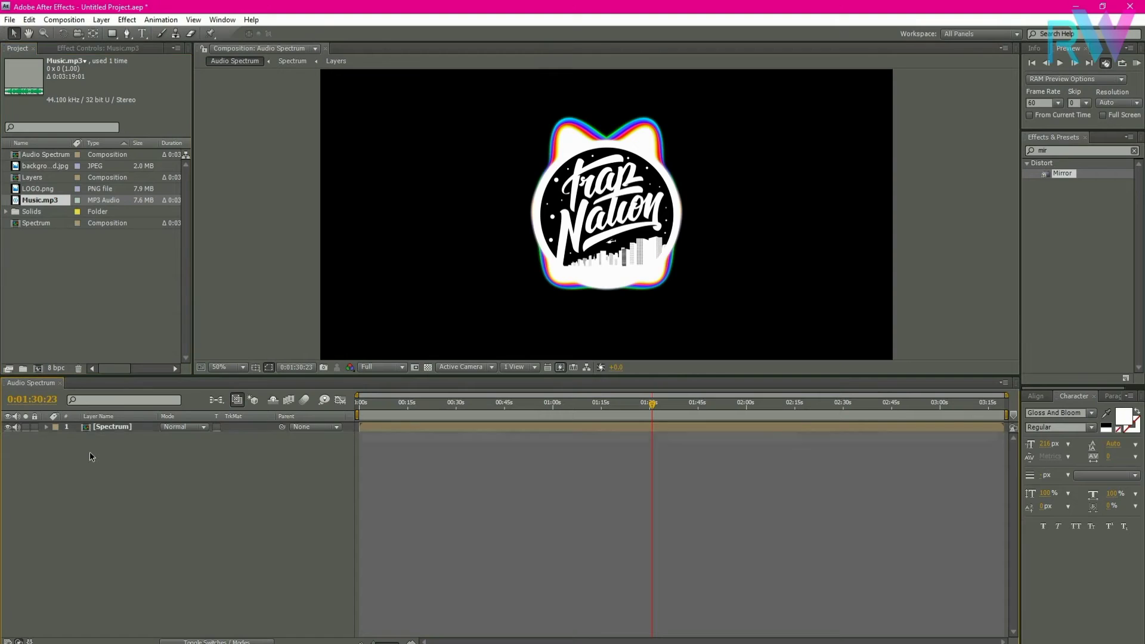
Create a black solid layer named Sound Keys in the Audio Spectrum composition
right_click(105, 472)
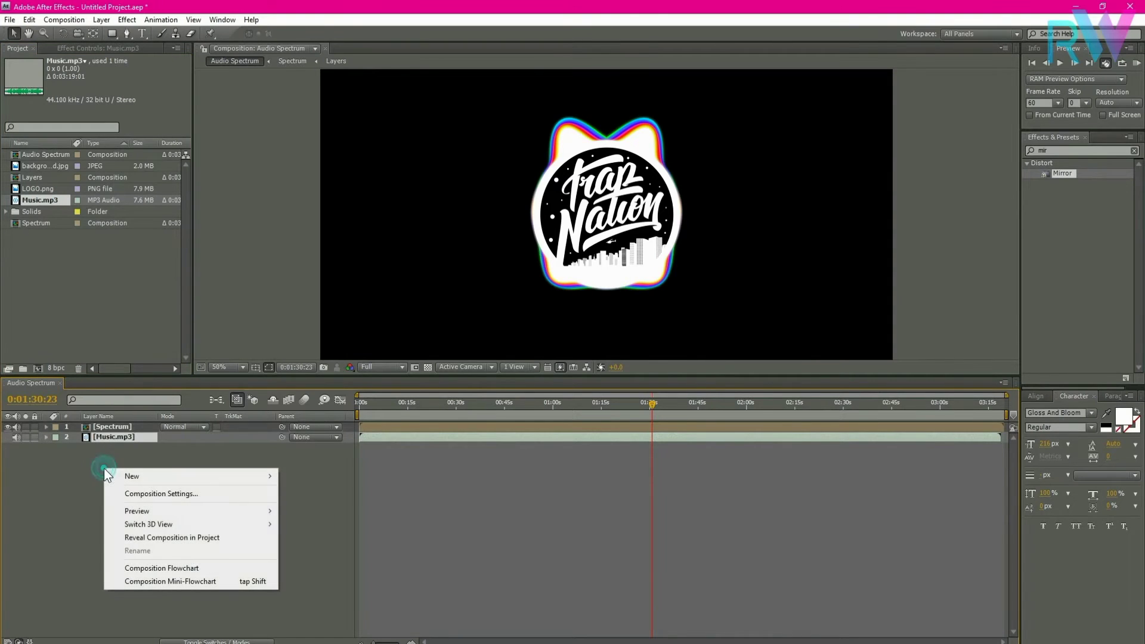
mouse_move(196, 476)
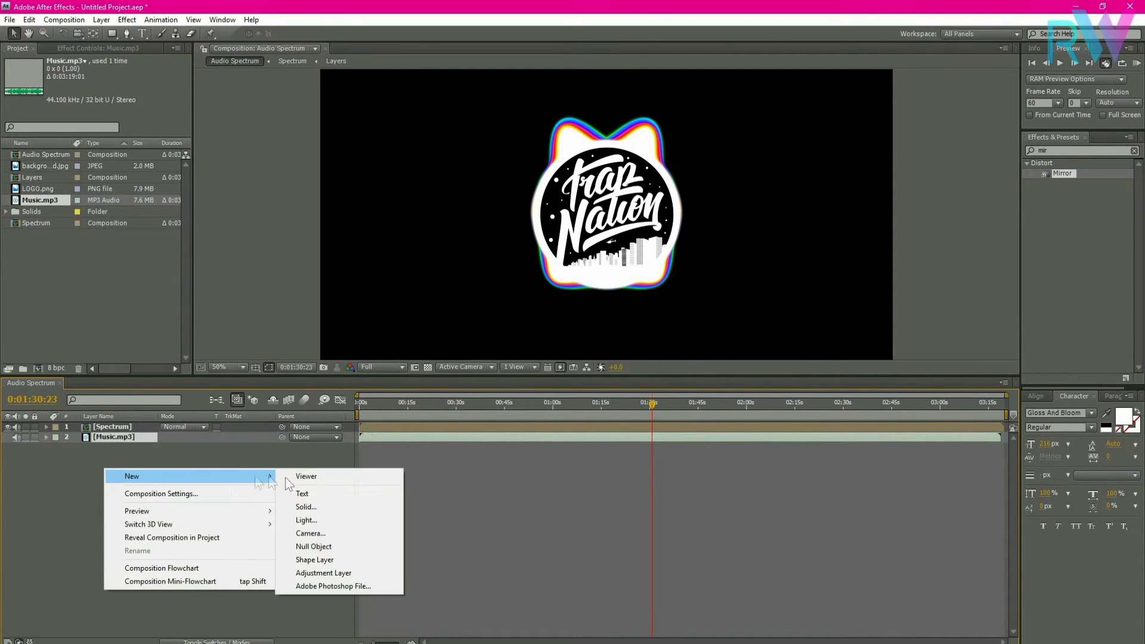
click(302, 506)
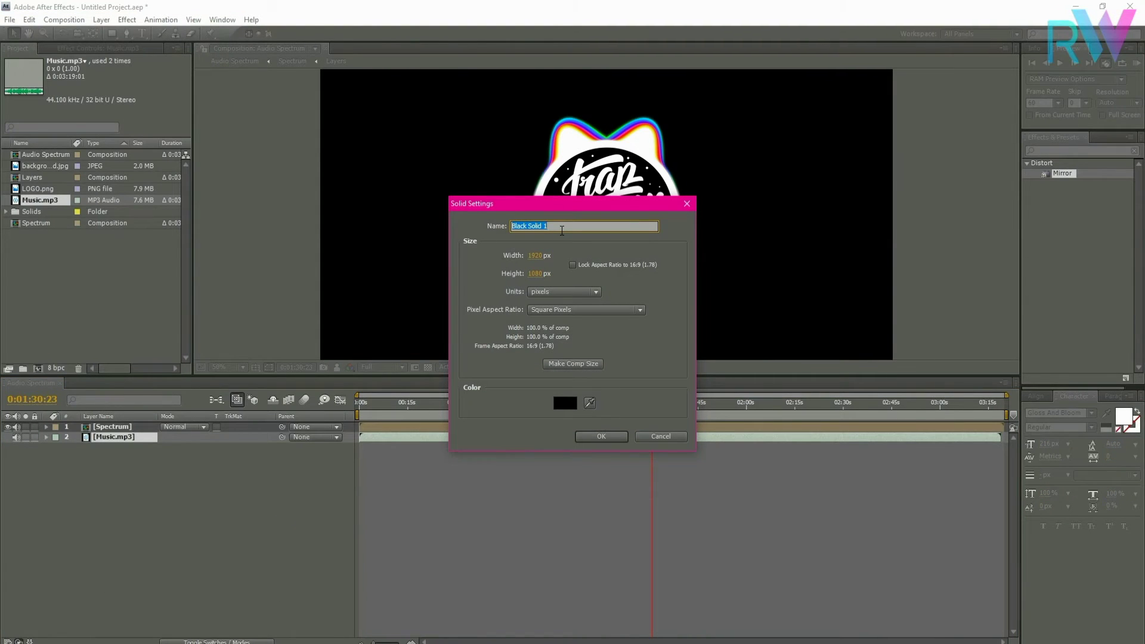
text(Sound Keys)
key(Return)
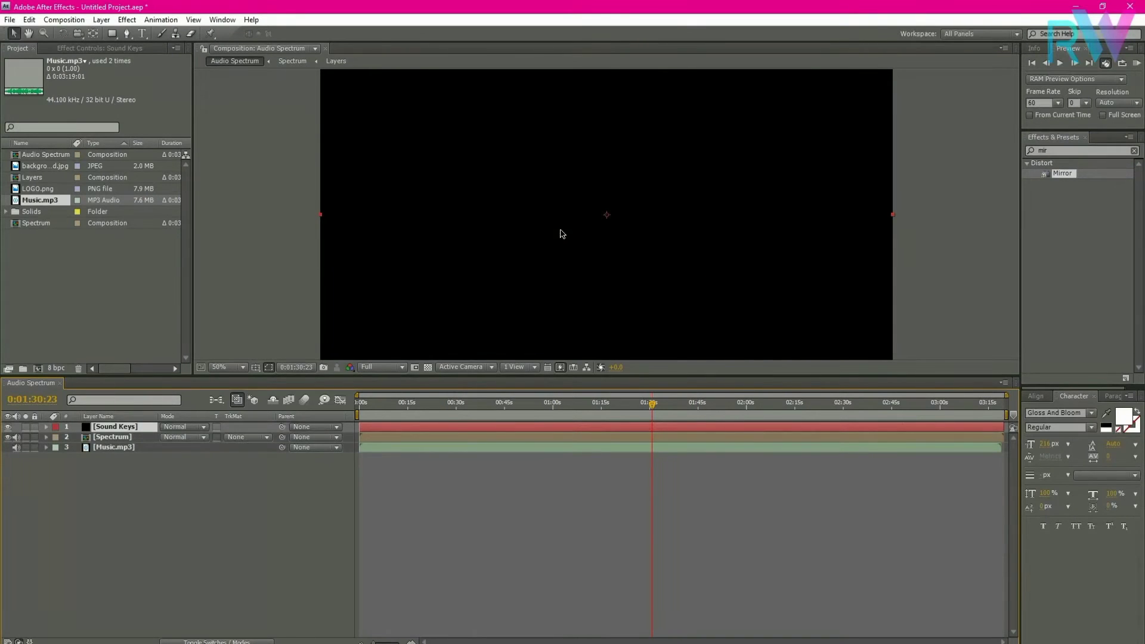
Find the Trapcode Sound Keys effect and apply it to the Sound Keys layer
click(1060, 150)
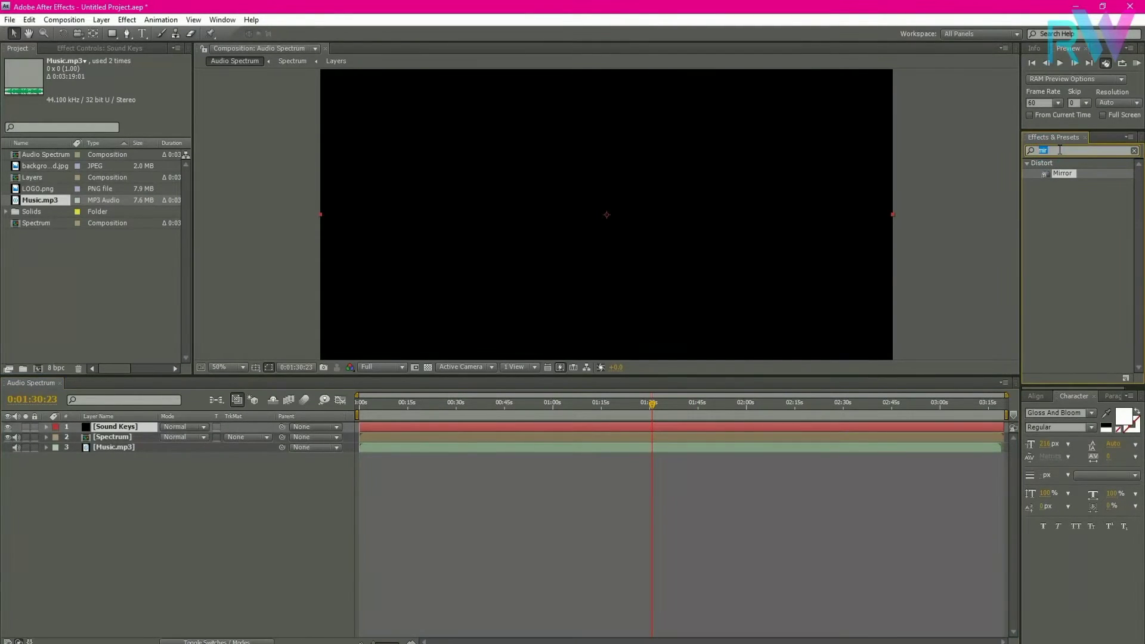
key(BackSpace)
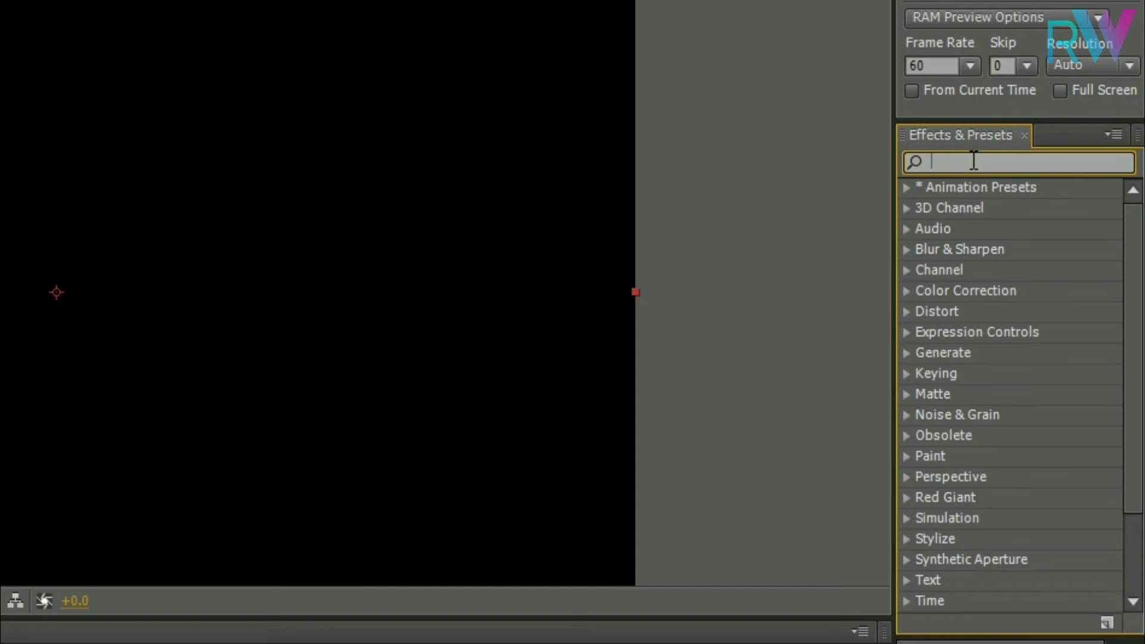
text(soun)
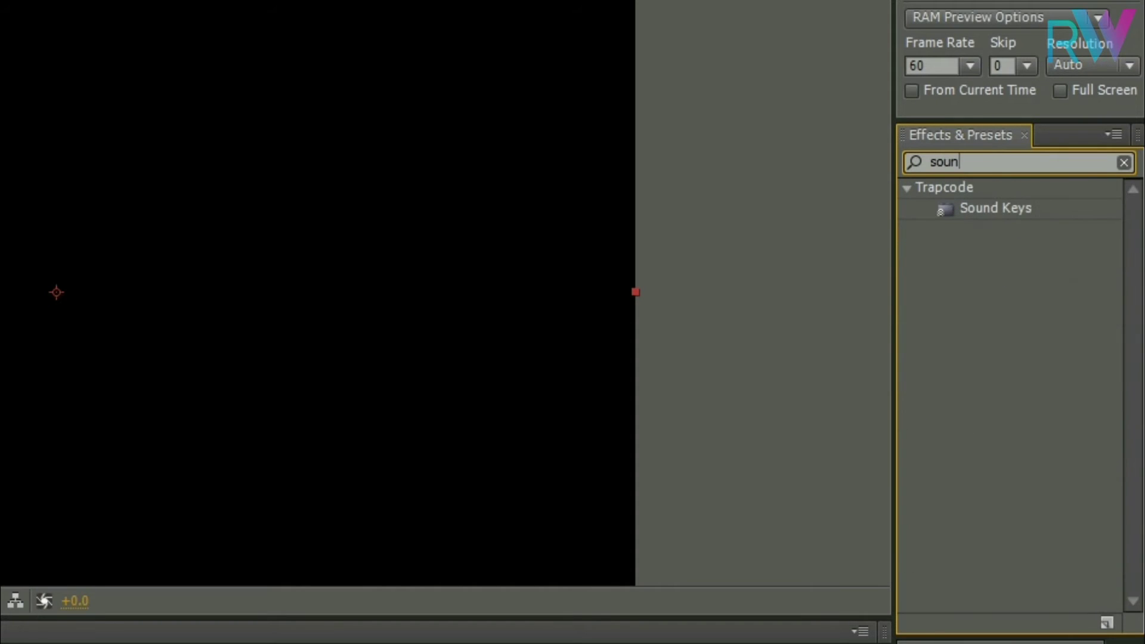
click(978, 208)
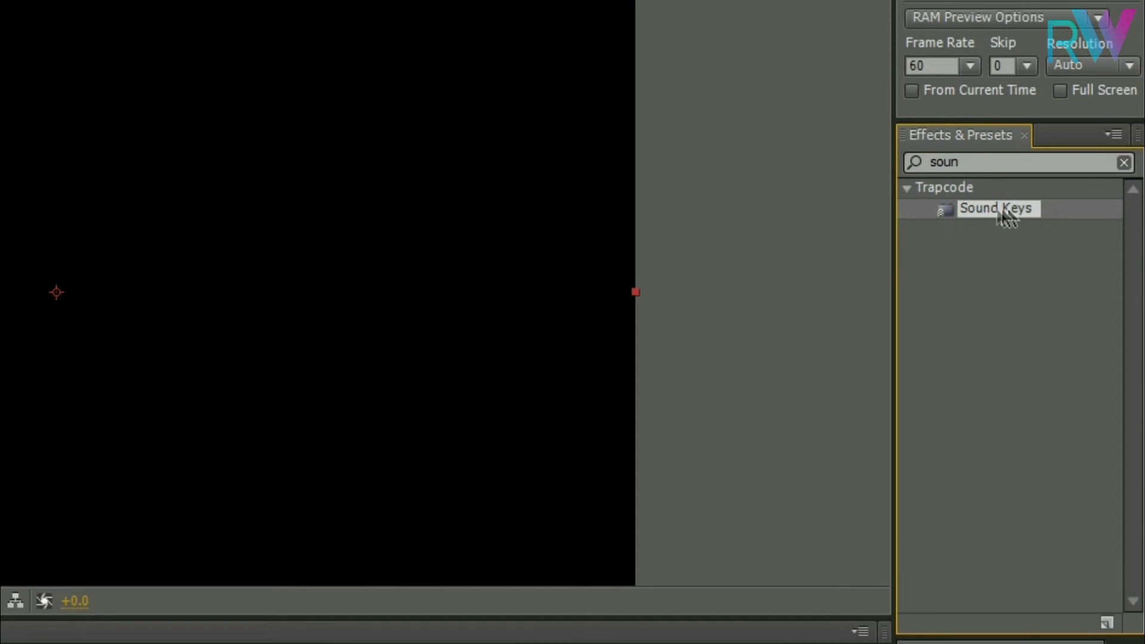
drag(991, 208, 337, 368)
drag(753, 249, 118, 425)
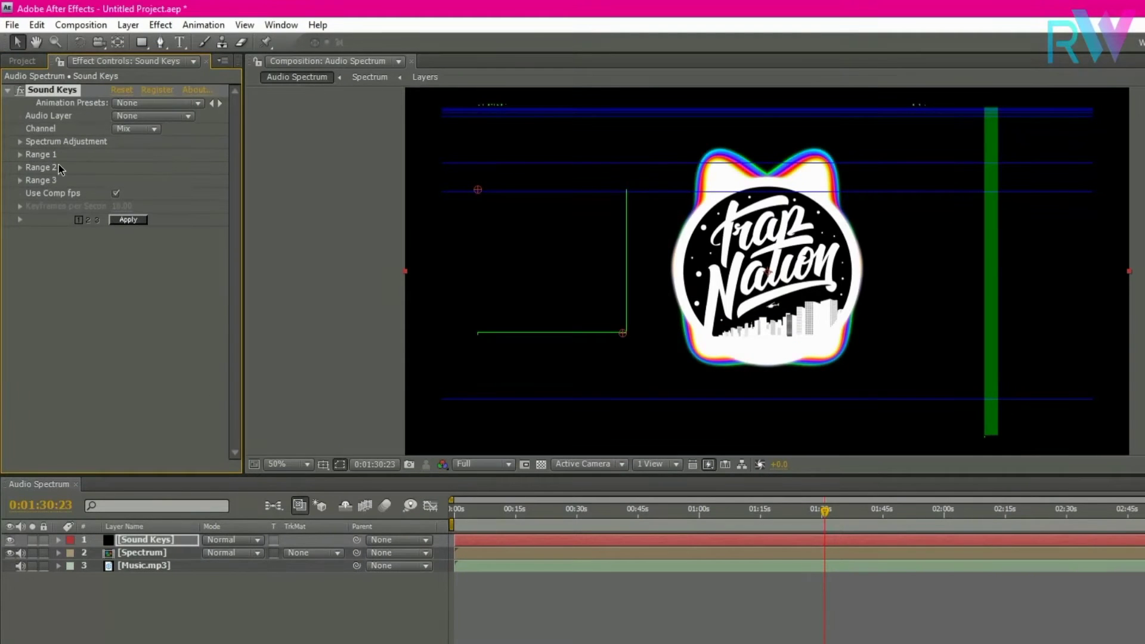
Set the Sound Keys audio layer to Music.mp3 and reduce the Mid and Treble spectrum adjustments to 0
click(150, 117)
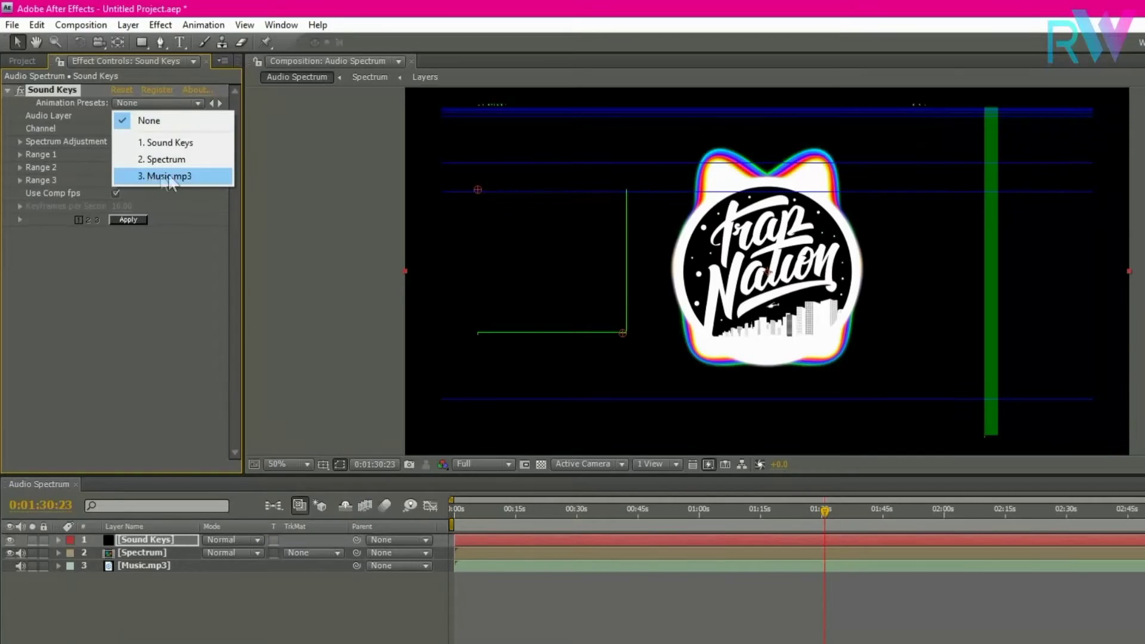
click(199, 177)
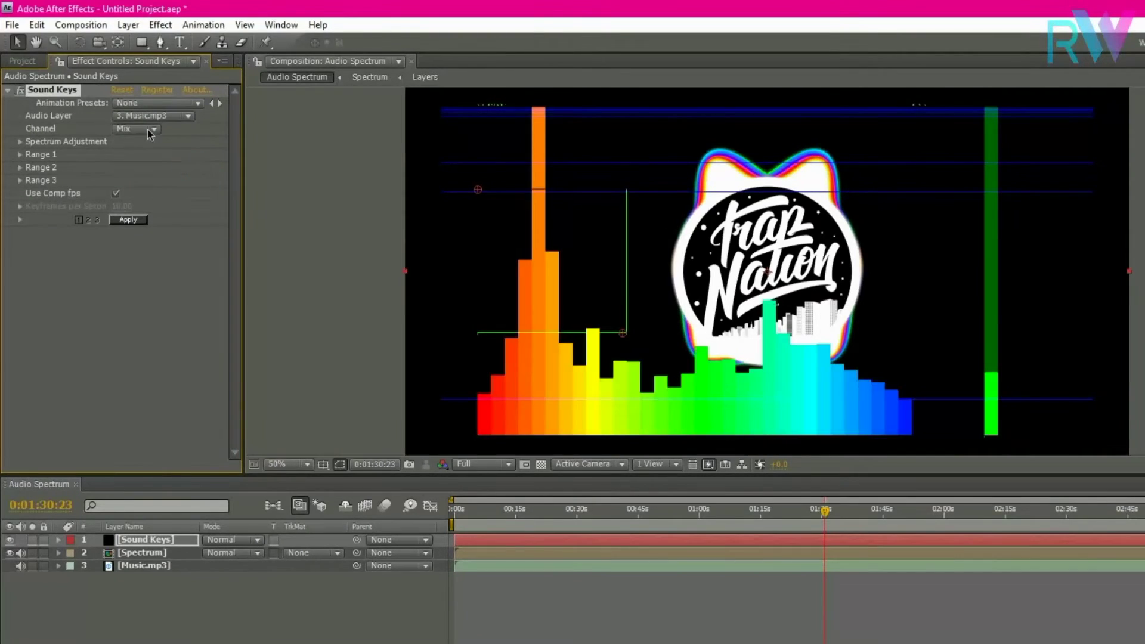
click(20, 141)
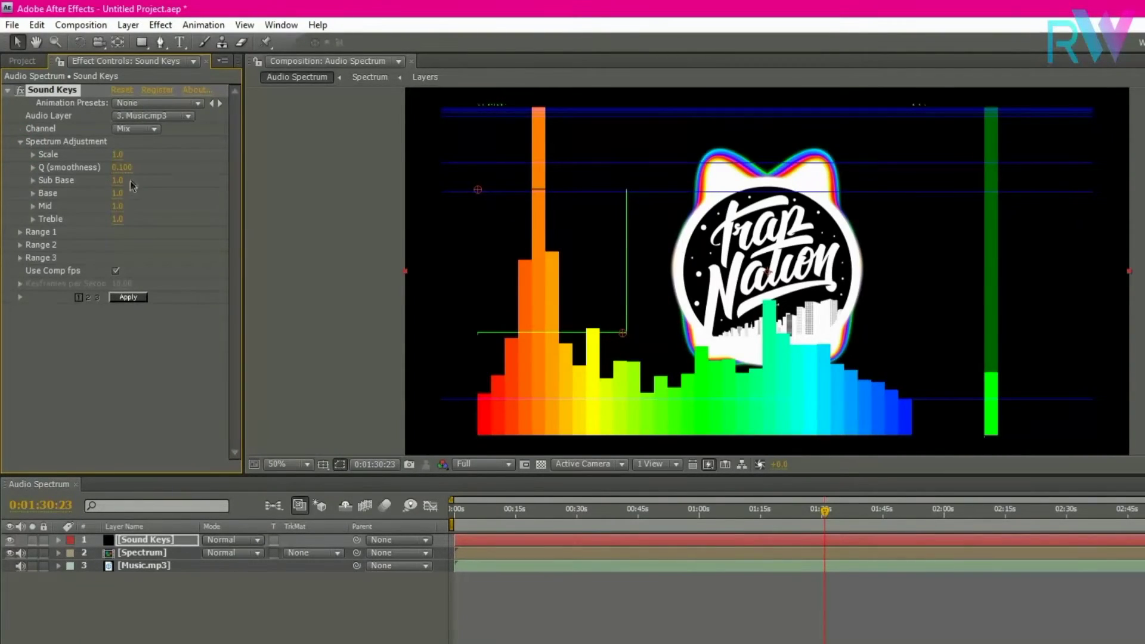
click(118, 206)
text(0)
click(117, 219)
text(0)
click(168, 214)
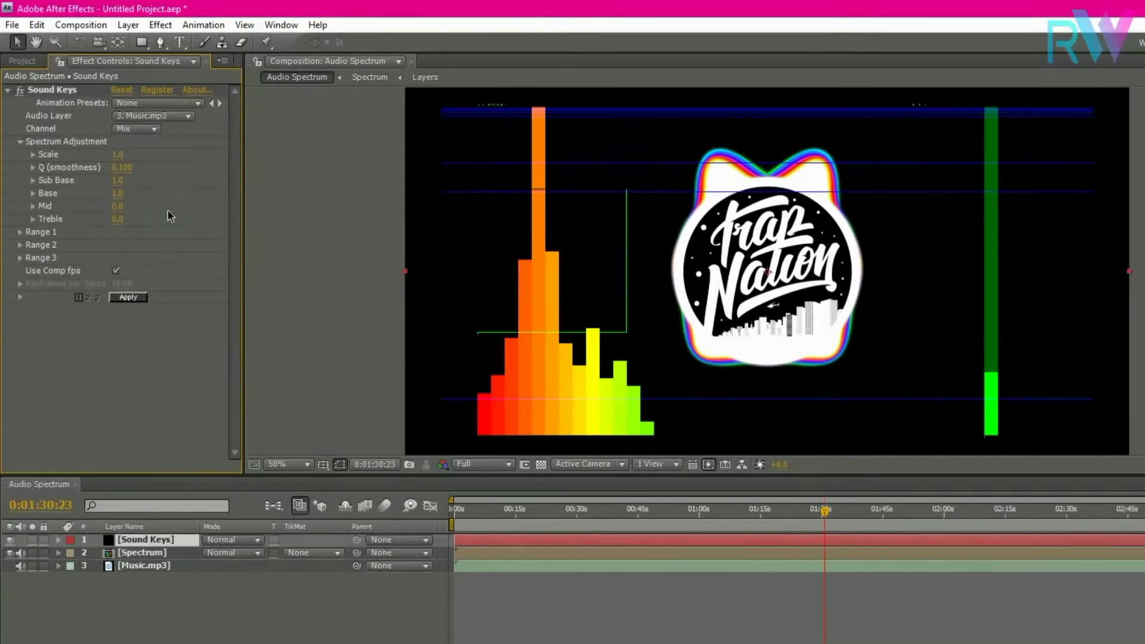
click(20, 142)
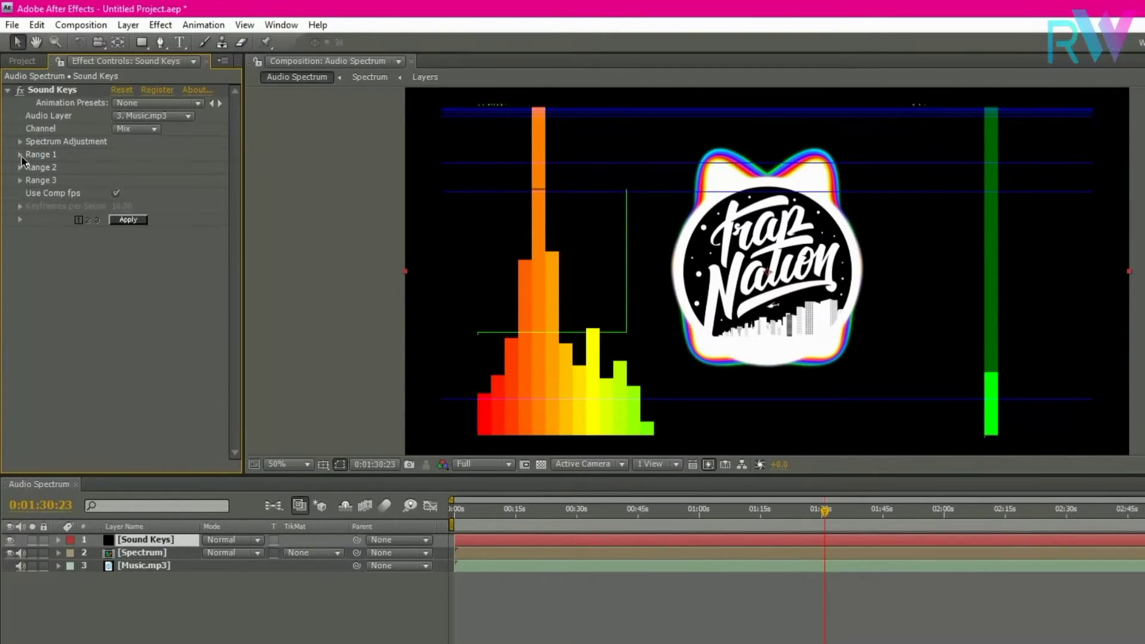
Set Range 1 Corner 2 of the Sound Keys effect to 566.9, 851.7
click(20, 155)
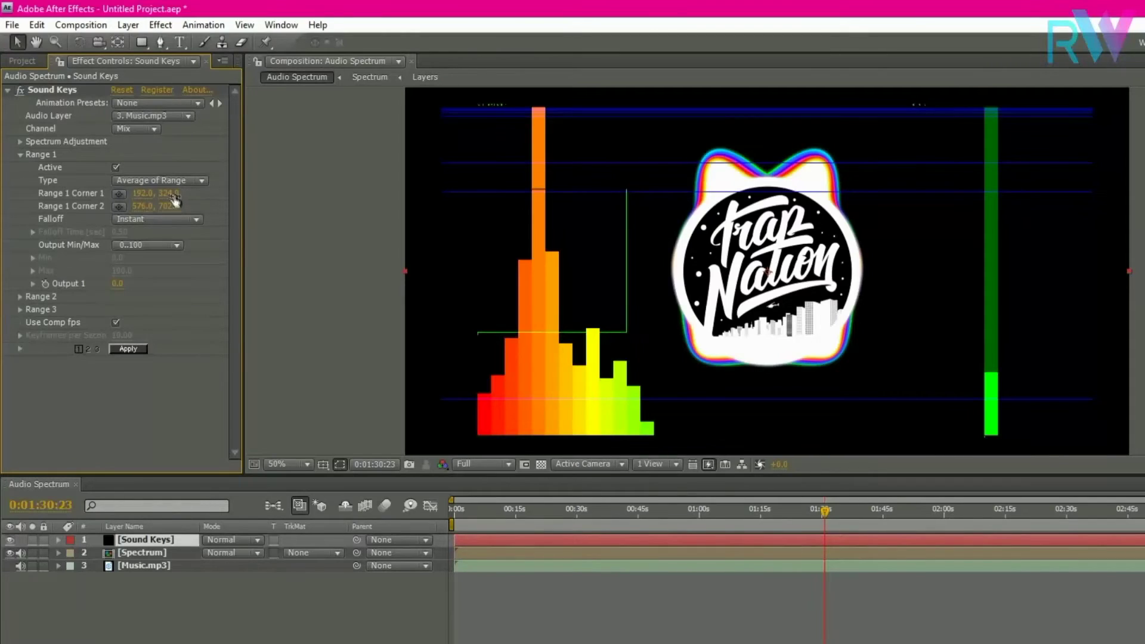
click(142, 206)
text(566.9)
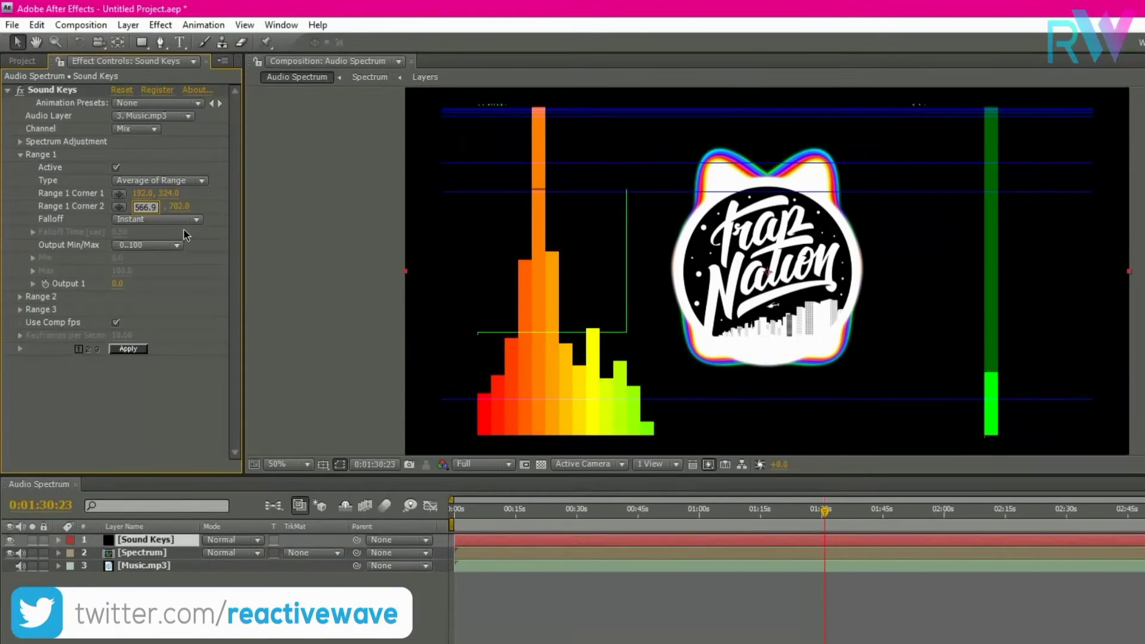
key(Tab)
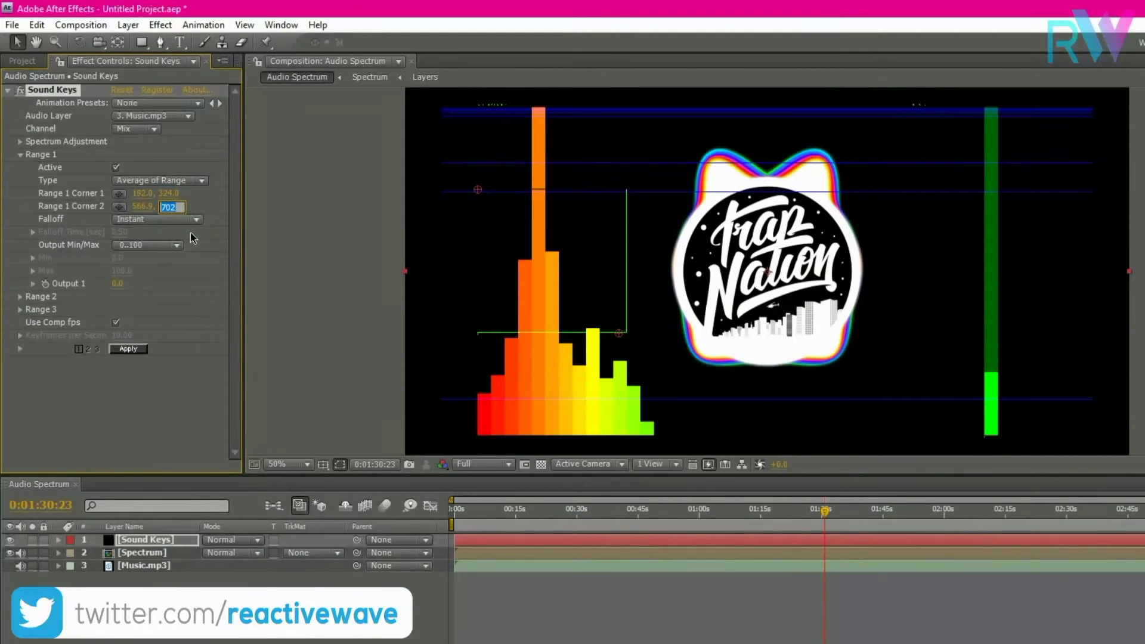
text(851.7)
key(Return)
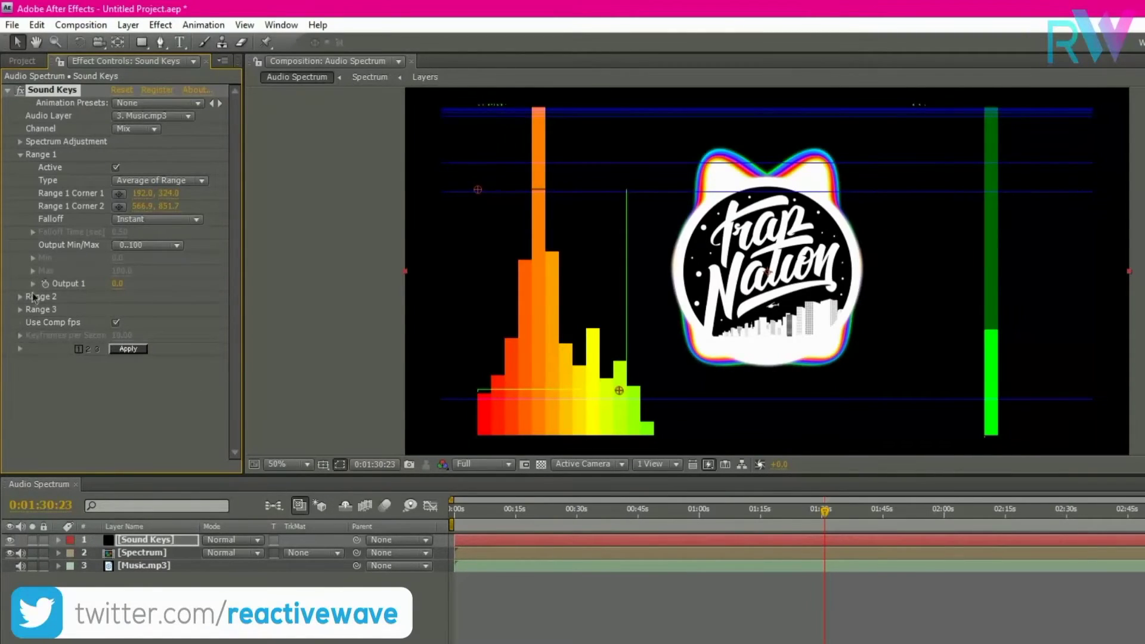
Move the current time to 0:00:00:00 and activate Range 2 in the Sound Keys effect
click(454, 511)
drag(451, 511, 440, 513)
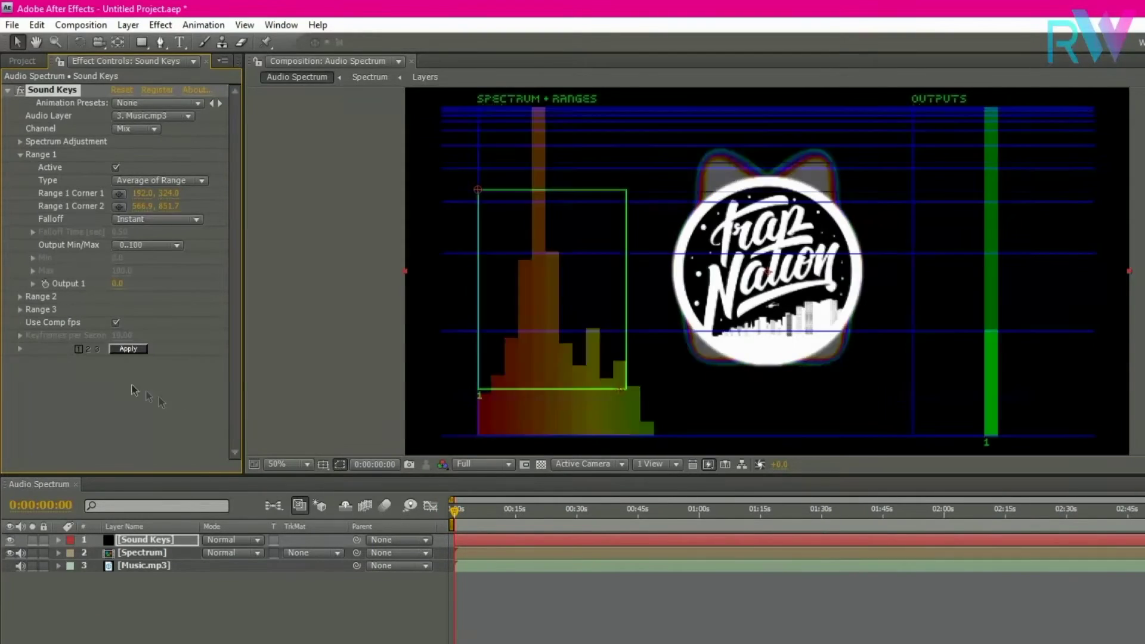
click(21, 297)
scroll(234, 282, down, 1)
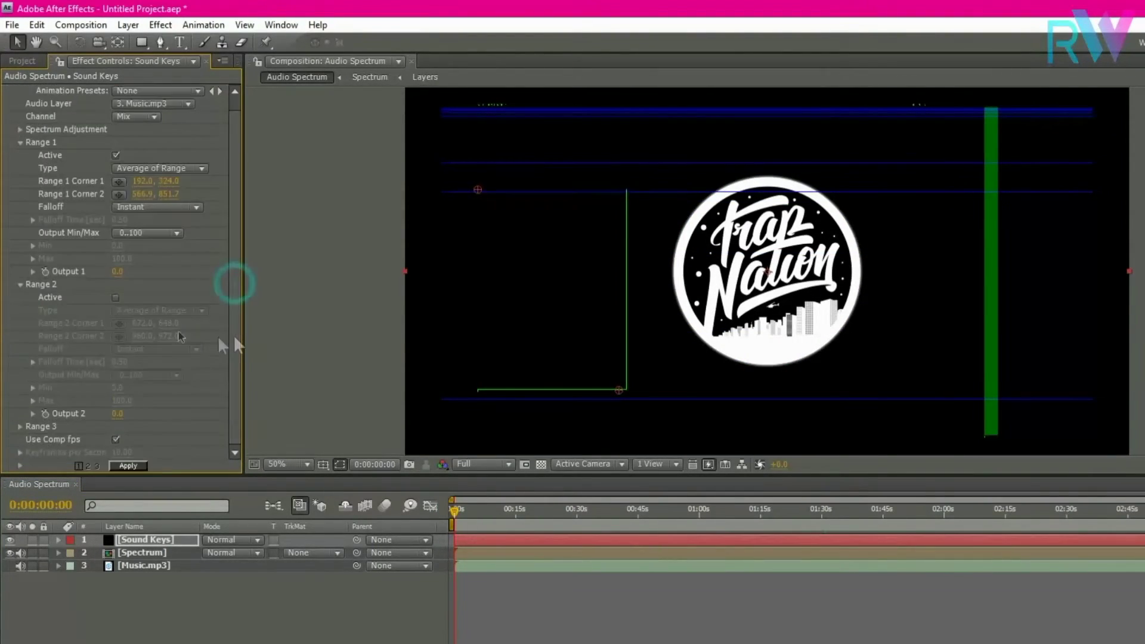
click(115, 297)
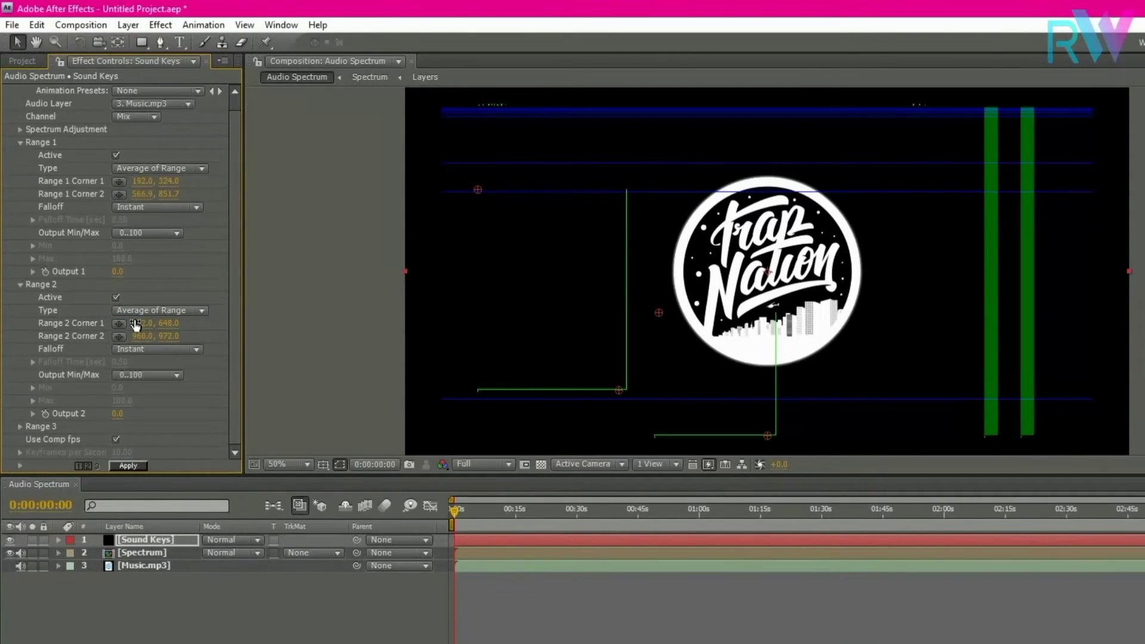
Set Range 2 Corner 1 of the Sound Keys effect to 165, 110
click(141, 323)
text(165)
click(173, 323)
text(1)
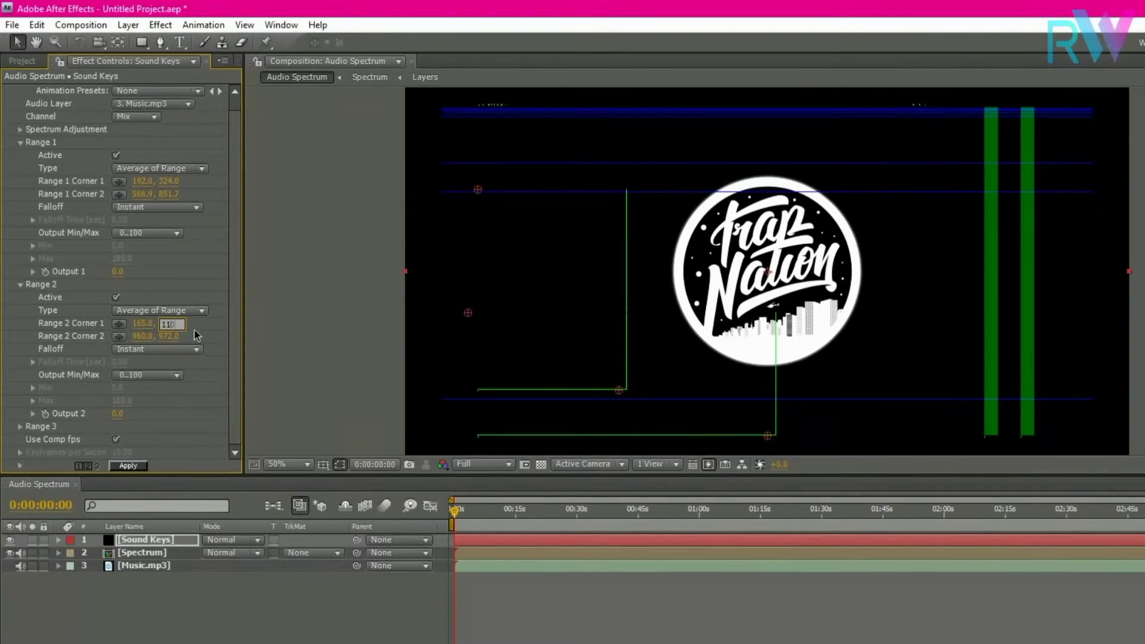
text(10)
key(Return)
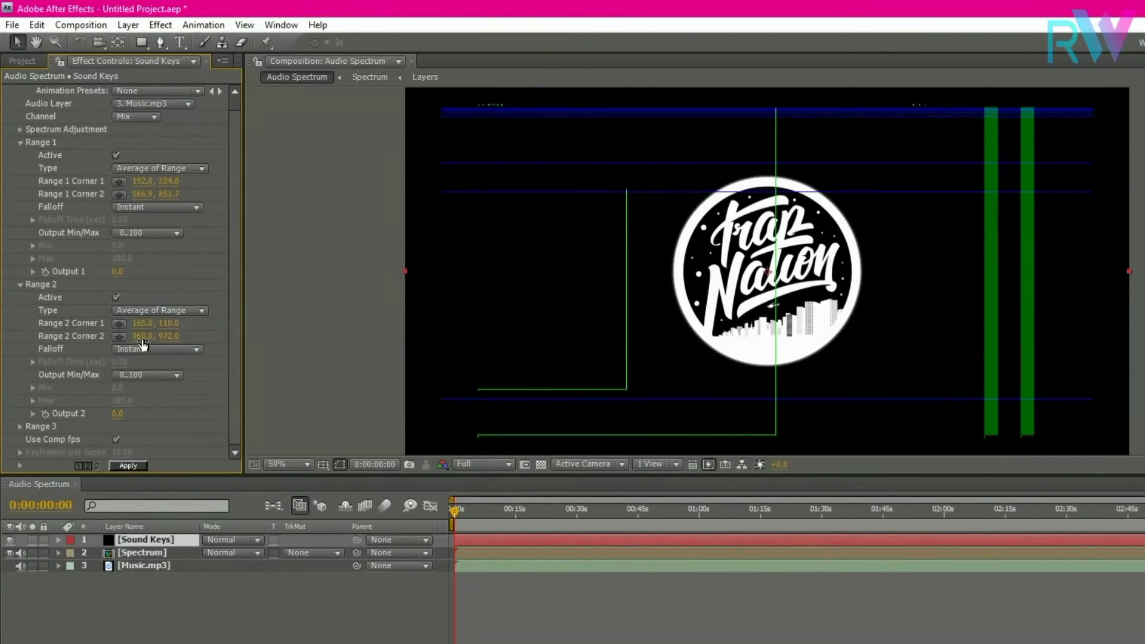
Set Range 2 Corner 2 of the Sound Keys effect to 585, 810
click(142, 336)
text(858)
key(Return)
click(172, 337)
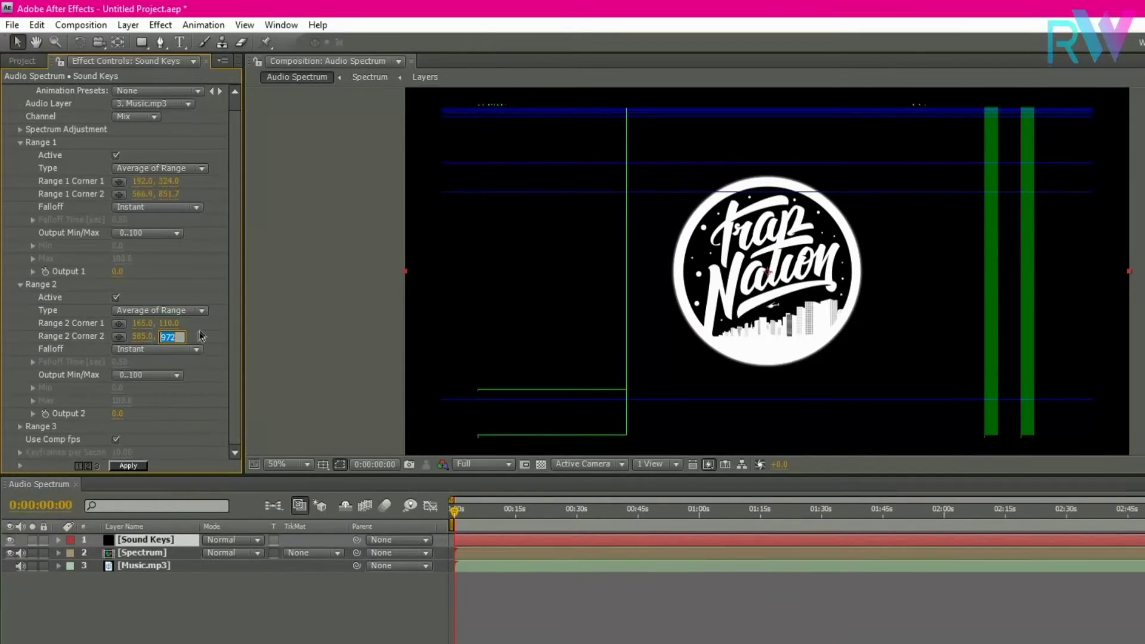
text(810)
Set Range 2's falloff to Linear and its output range to Custom with a minimum of 10
click(176, 350)
click(161, 371)
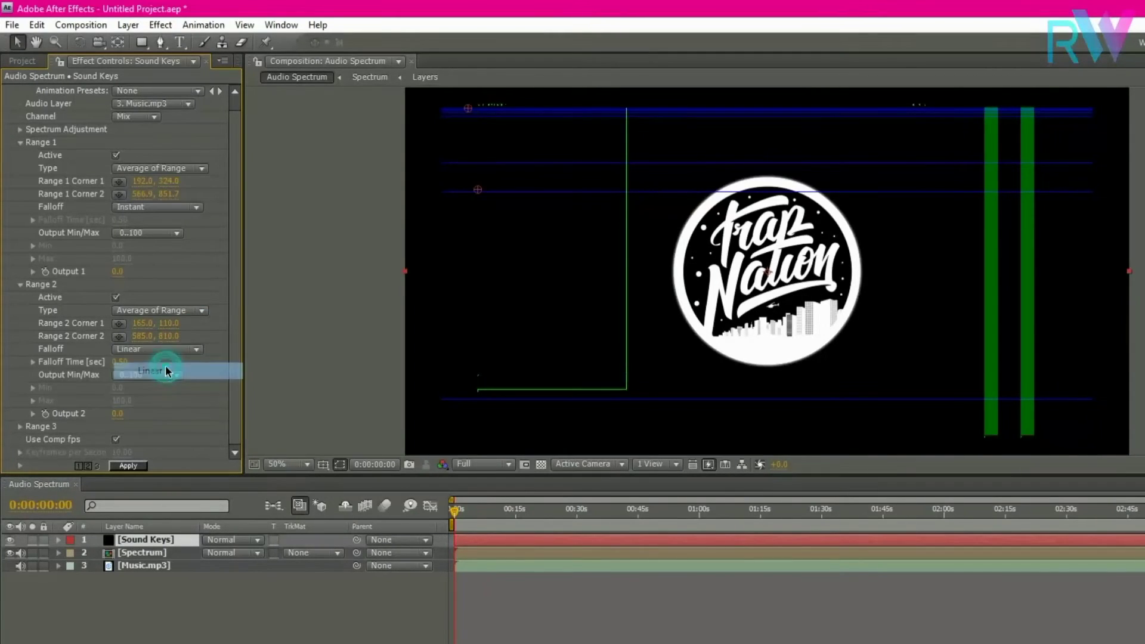
click(161, 375)
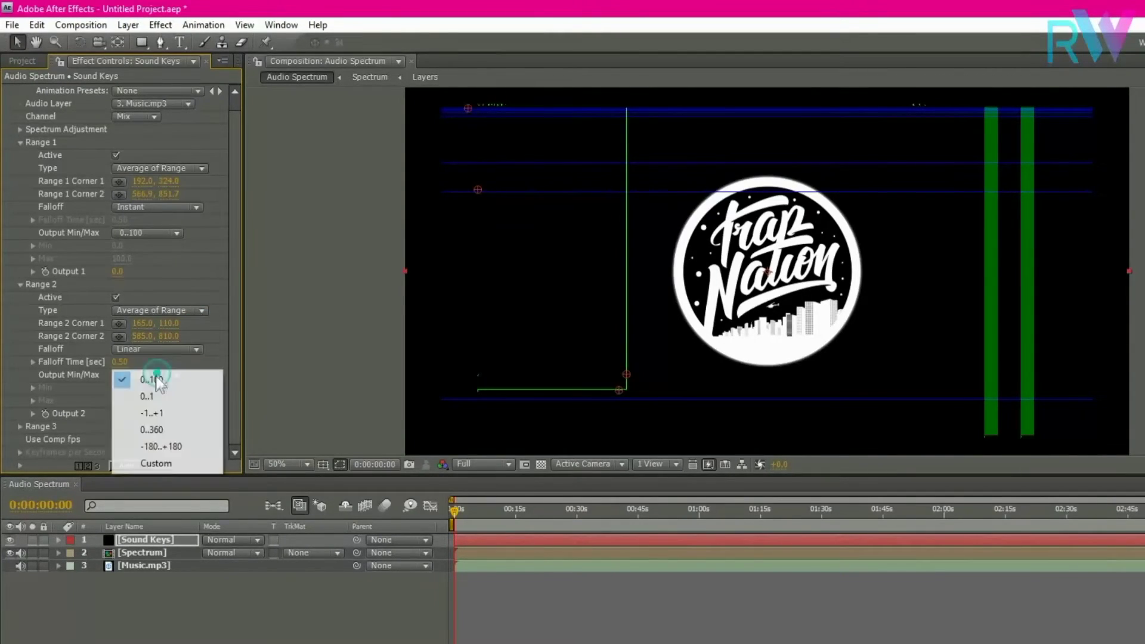
click(156, 463)
click(117, 388)
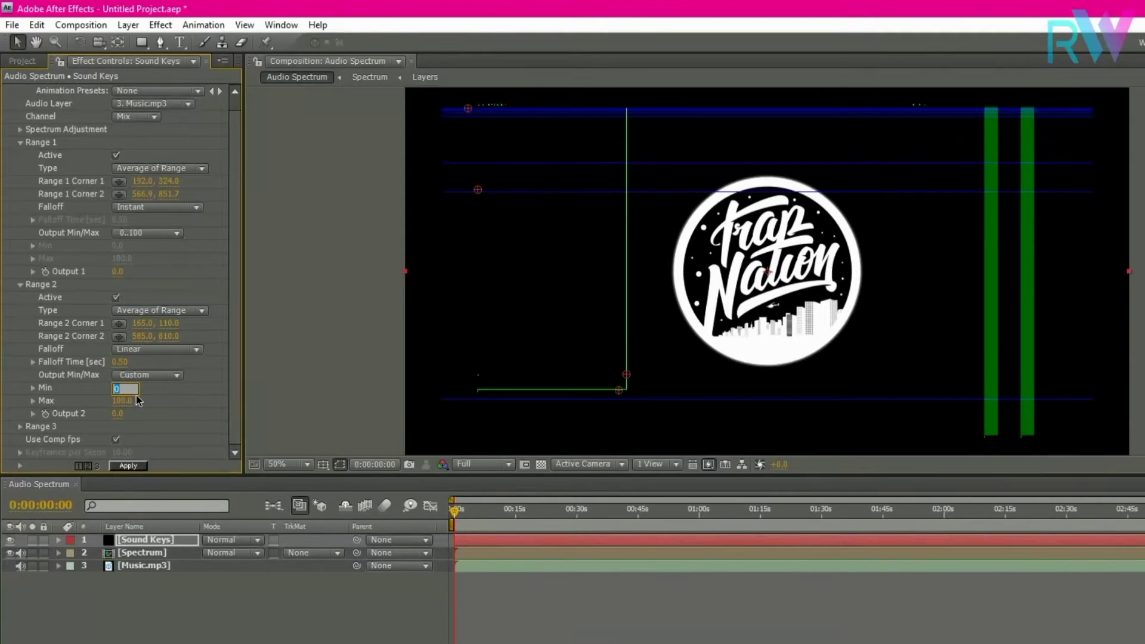
text(10)
click(146, 411)
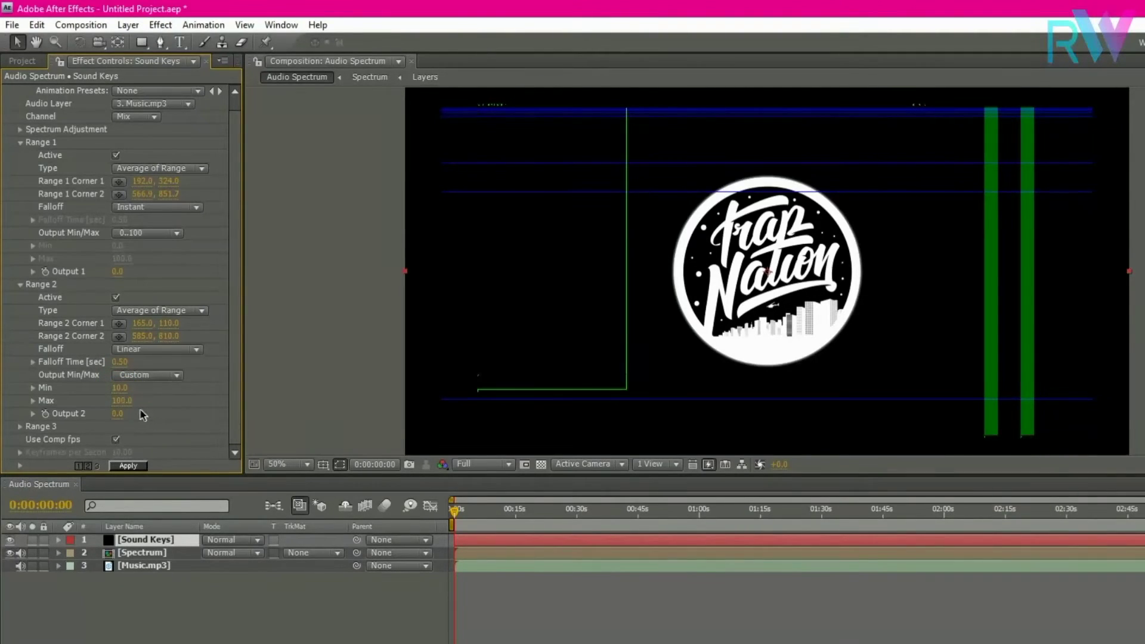
Apply the Sound Keys analysis to keyframe both range outputs, and hide the Sound Keys layer
click(129, 466)
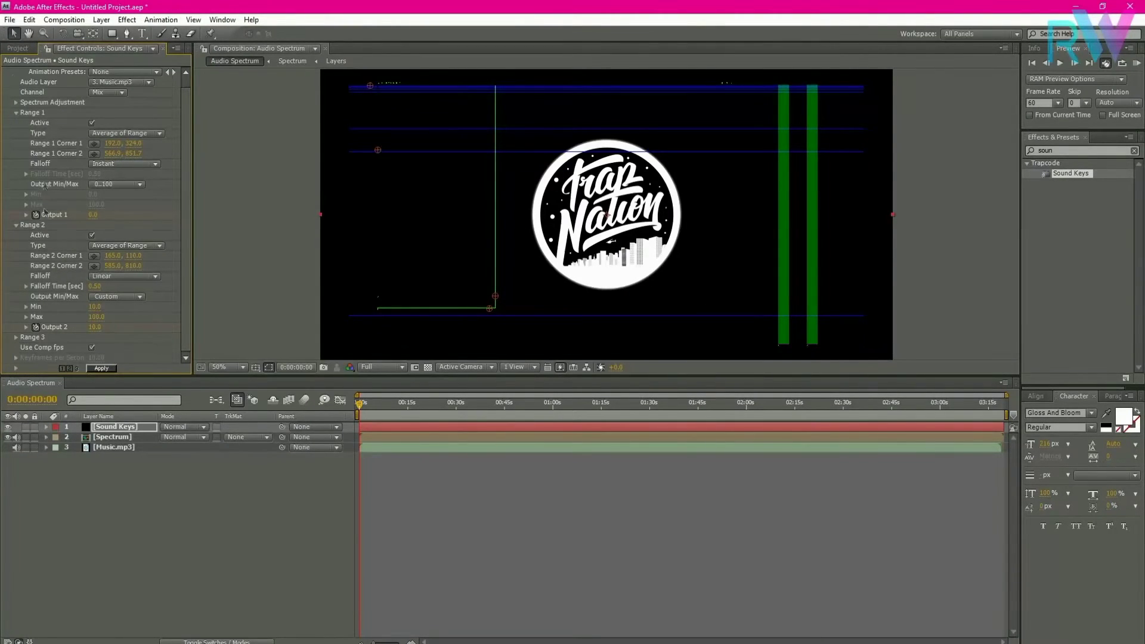
click(16, 113)
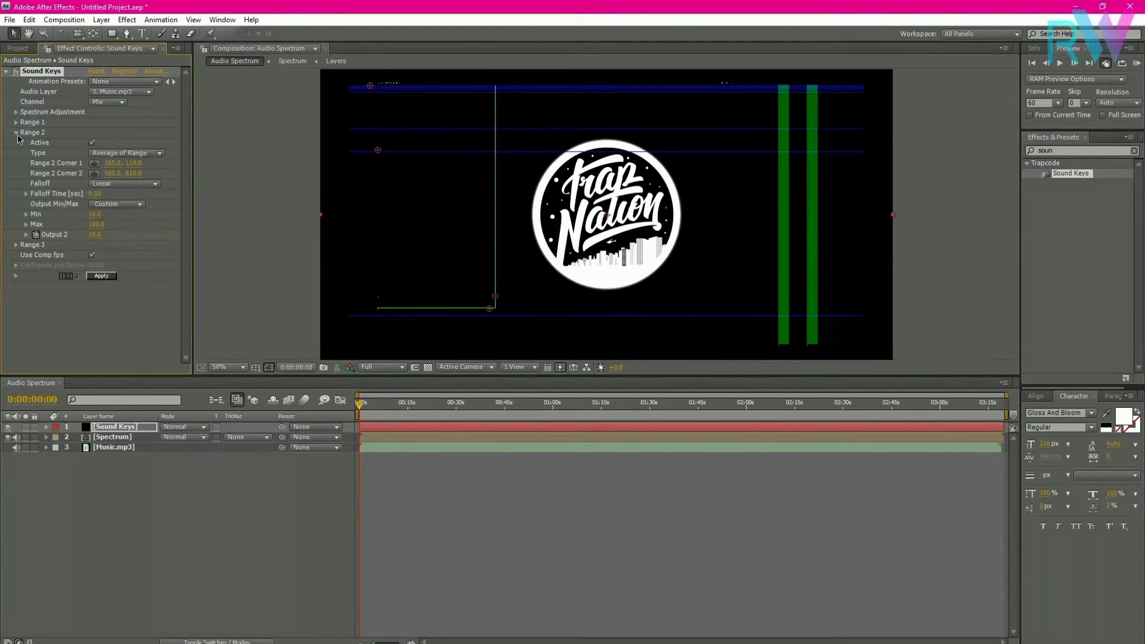
click(16, 132)
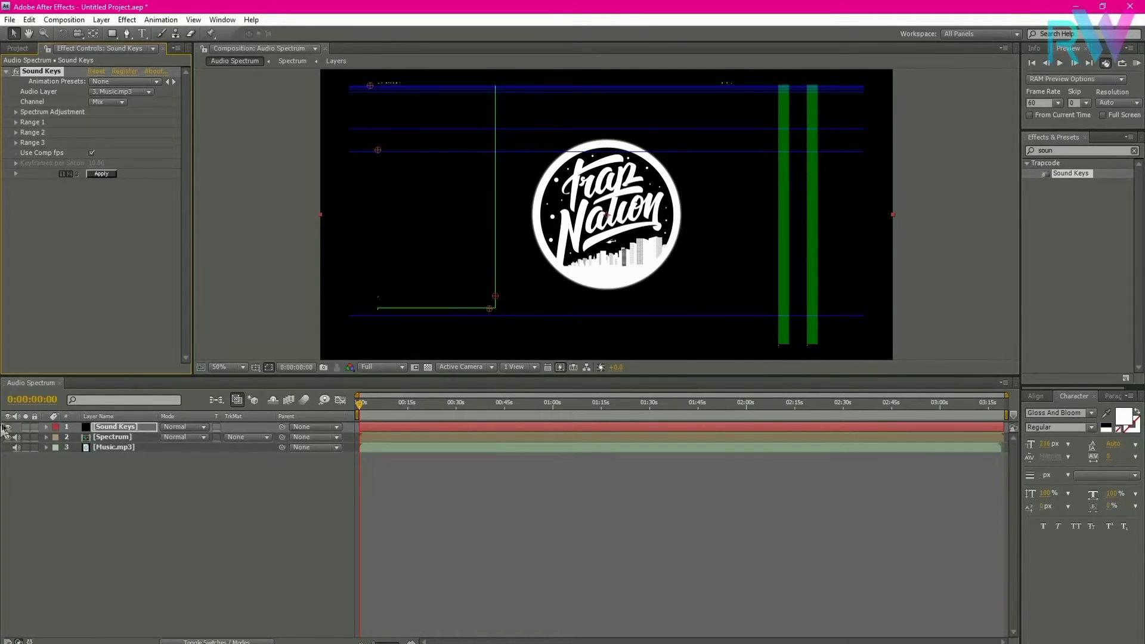
click(15, 49)
click(7, 427)
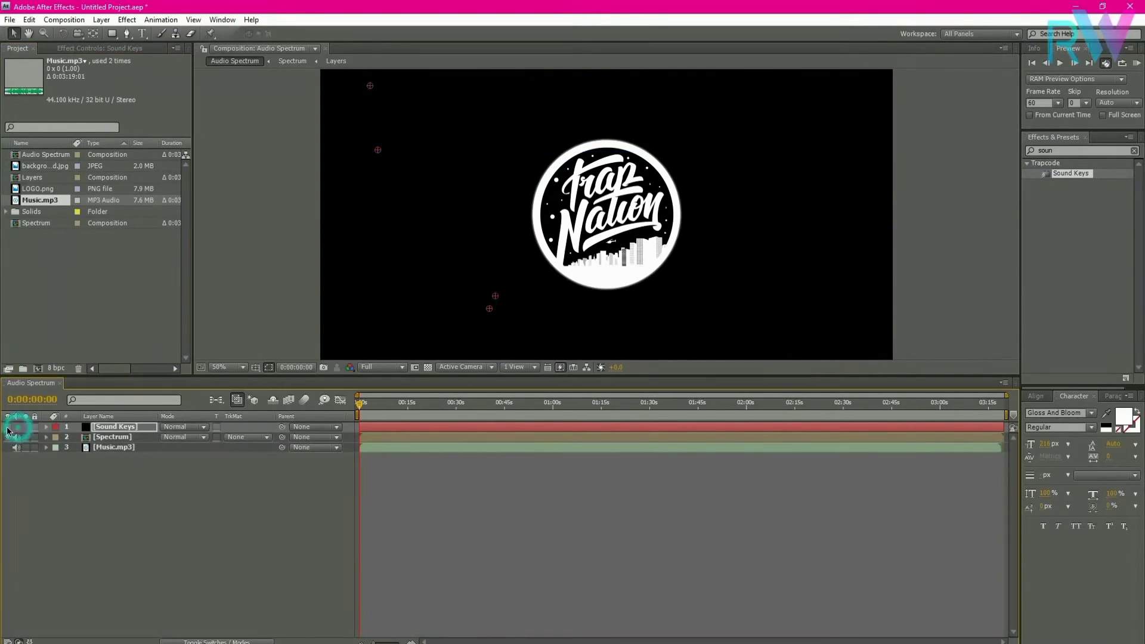
Add an expression to the Spectrum layer's Scale and link it to Output 1 of the Sound Keys effect's Range 1
click(109, 439)
click(47, 437)
click(57, 447)
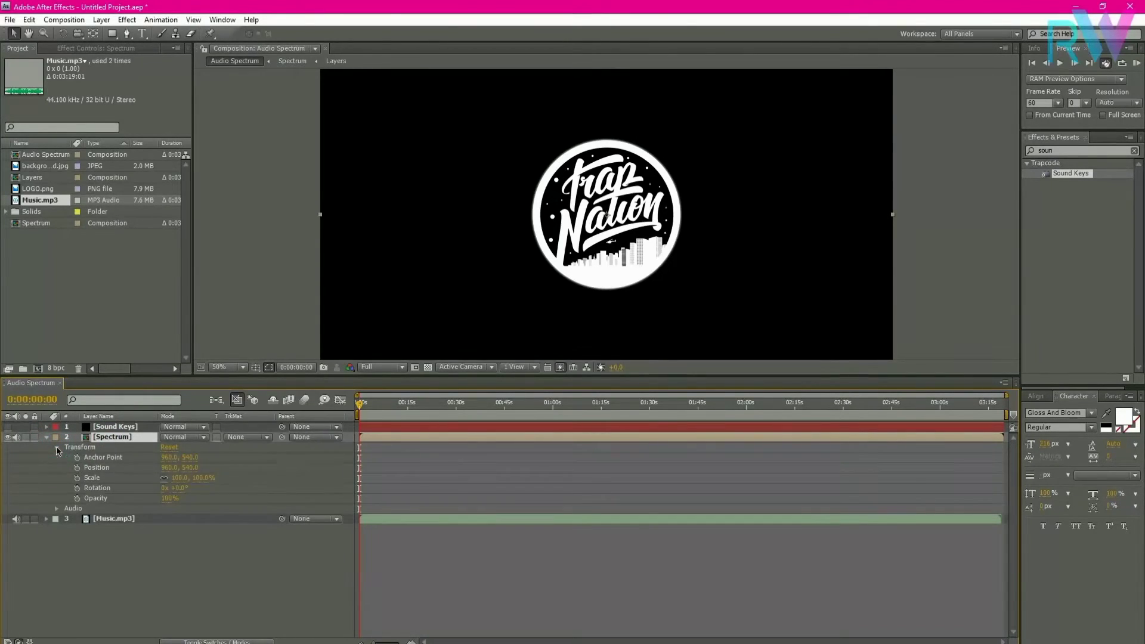
click(48, 429)
click(47, 427)
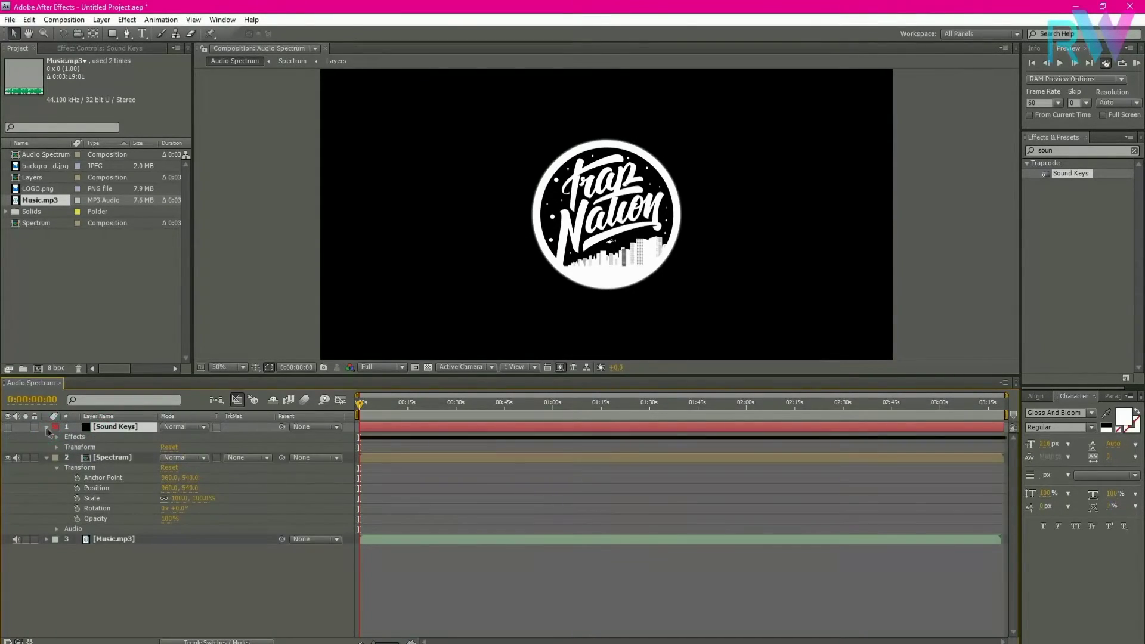
click(56, 437)
click(66, 447)
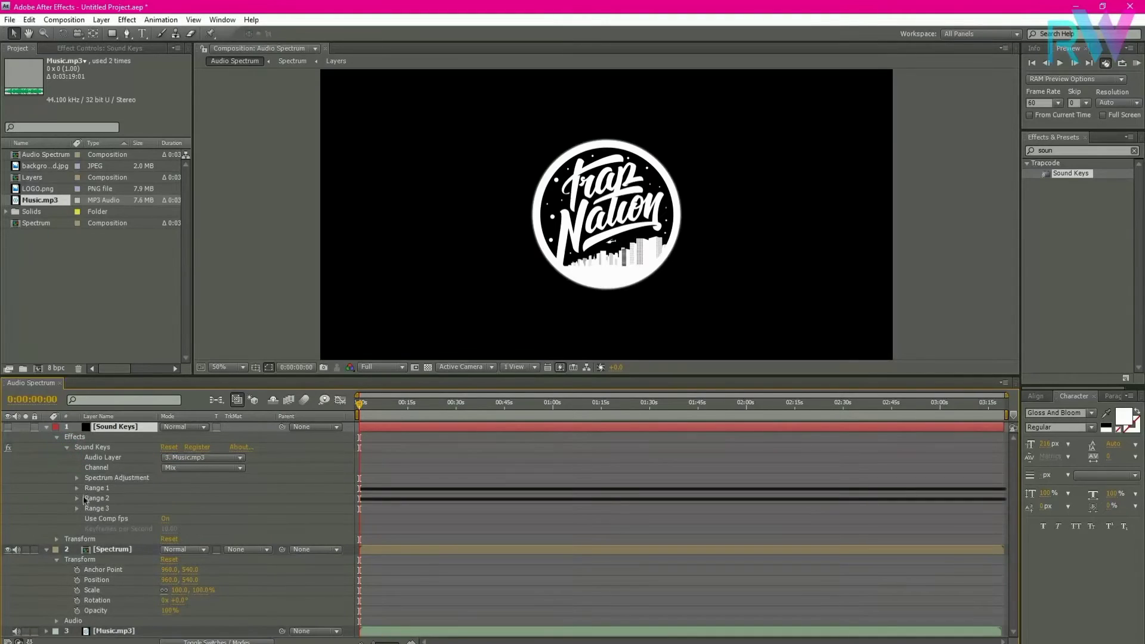
click(77, 487)
drag(314, 379, 326, 232)
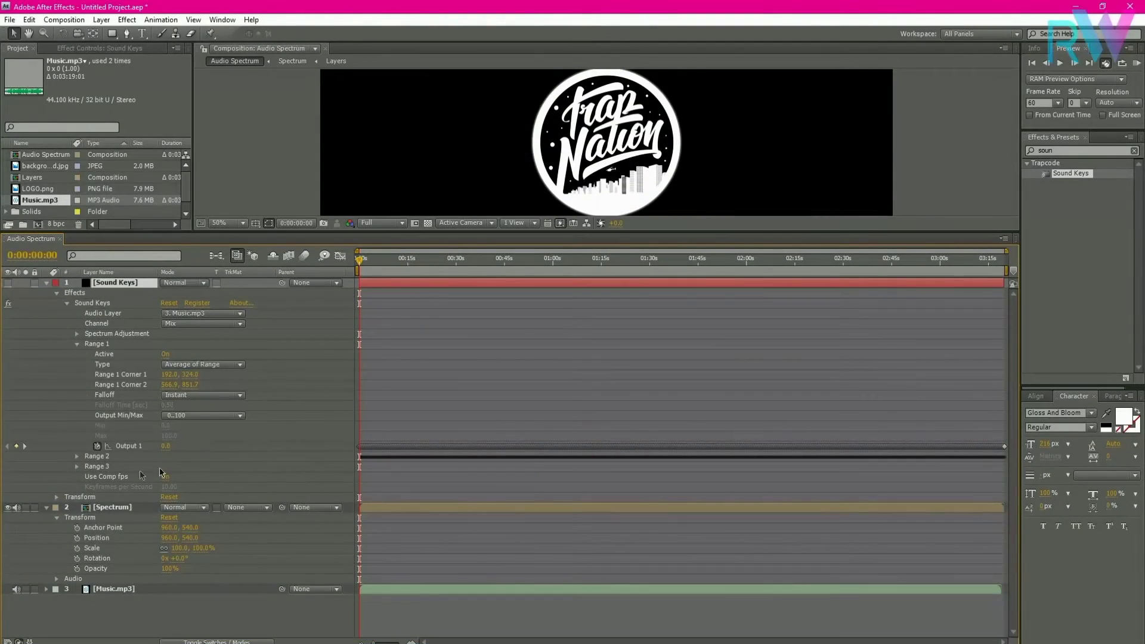
alt+click(77, 547)
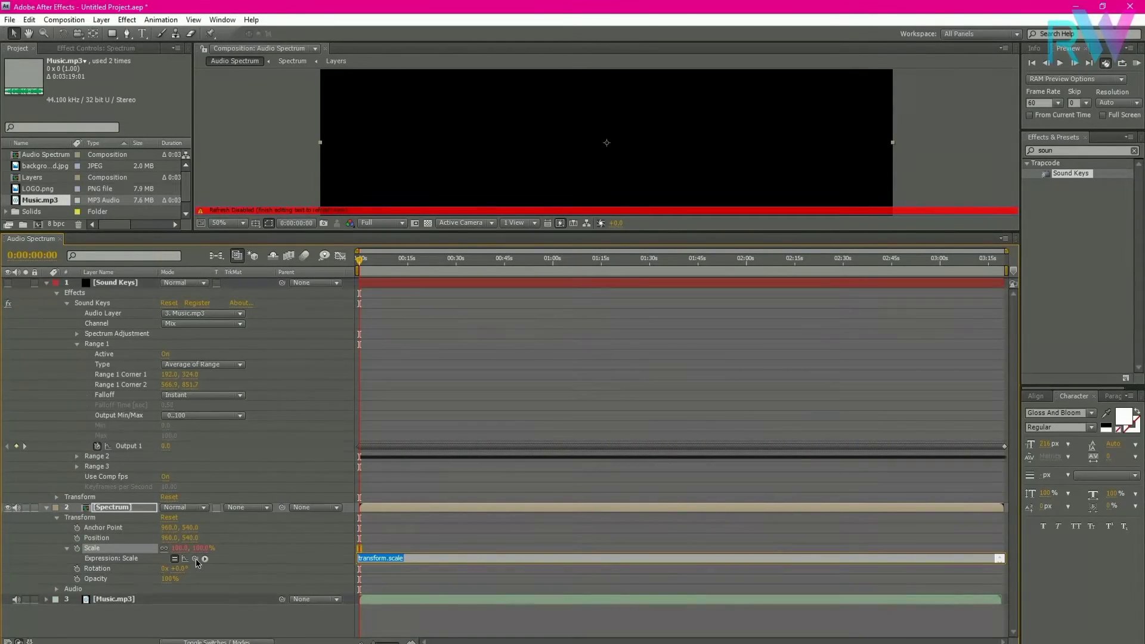
drag(195, 559, 131, 449)
Switch to the Value file in Notepad and copy the scale expression from minAudio = 0 through [s,s]
key(alt+Tab)
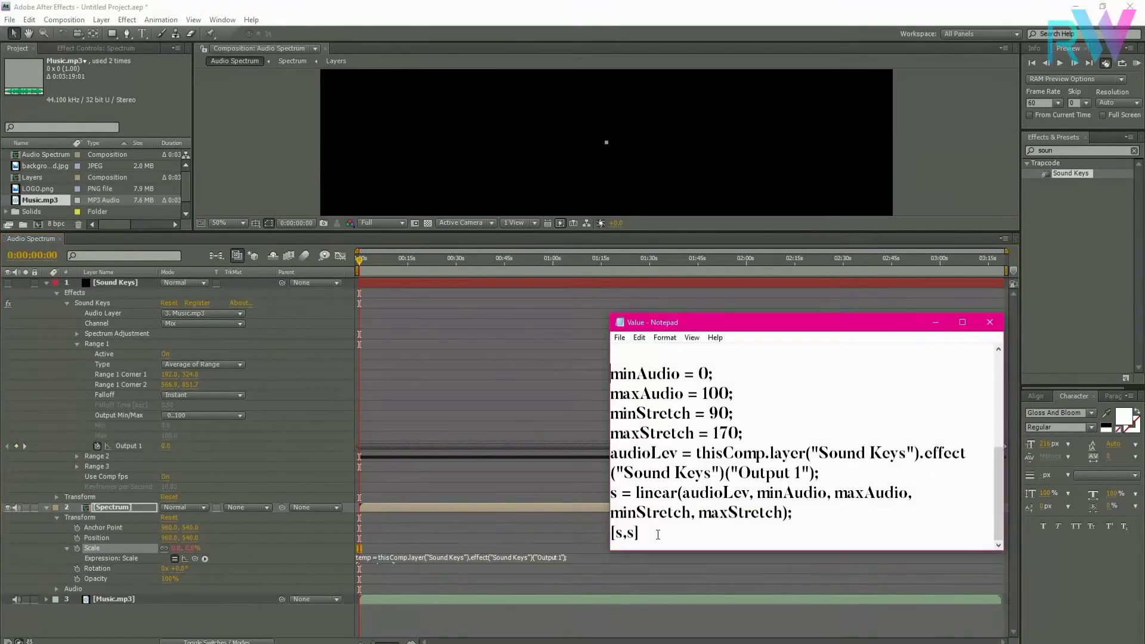
click(664, 535)
drag(666, 536, 622, 379)
right_click(624, 383)
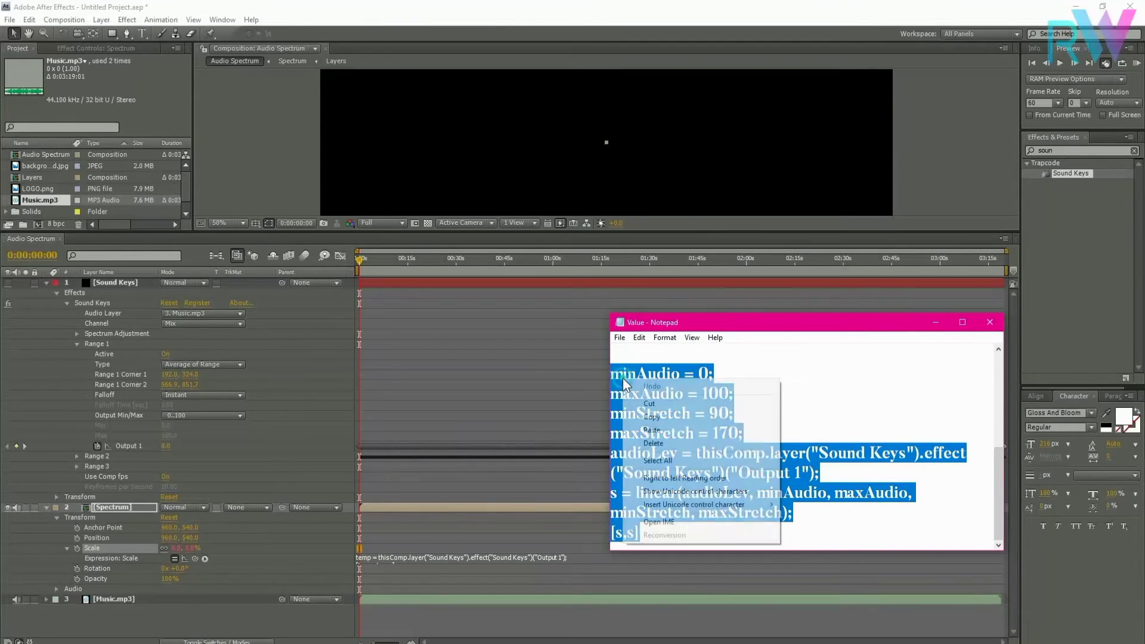
click(651, 417)
Back in After Effects, replace the Spectrum layer's Scale expression with the copied code
click(543, 561)
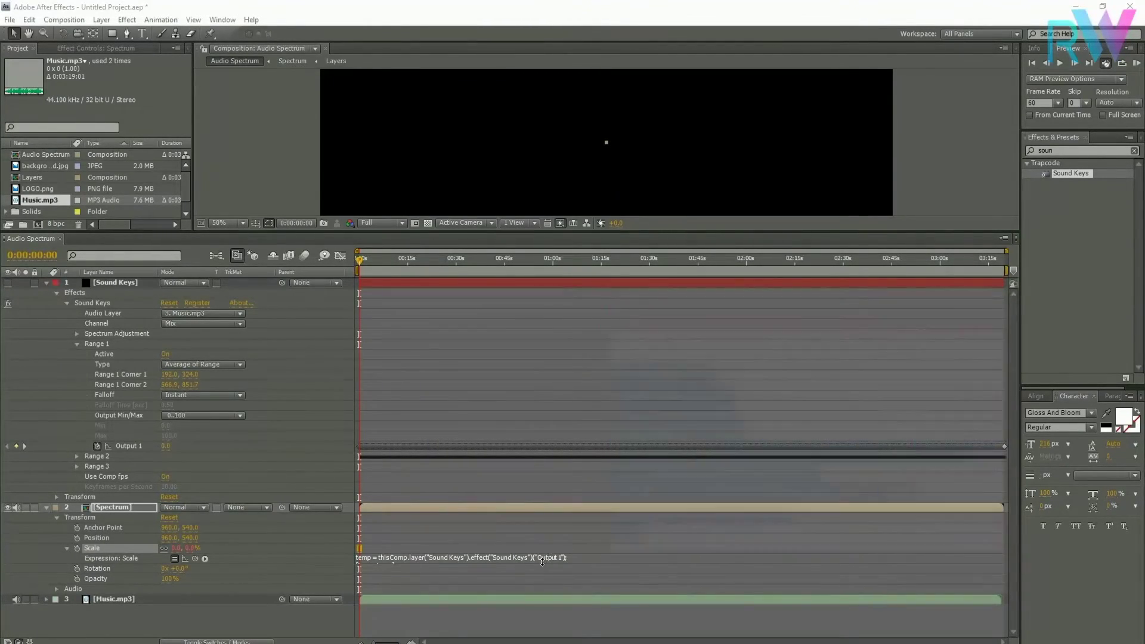
click(554, 559)
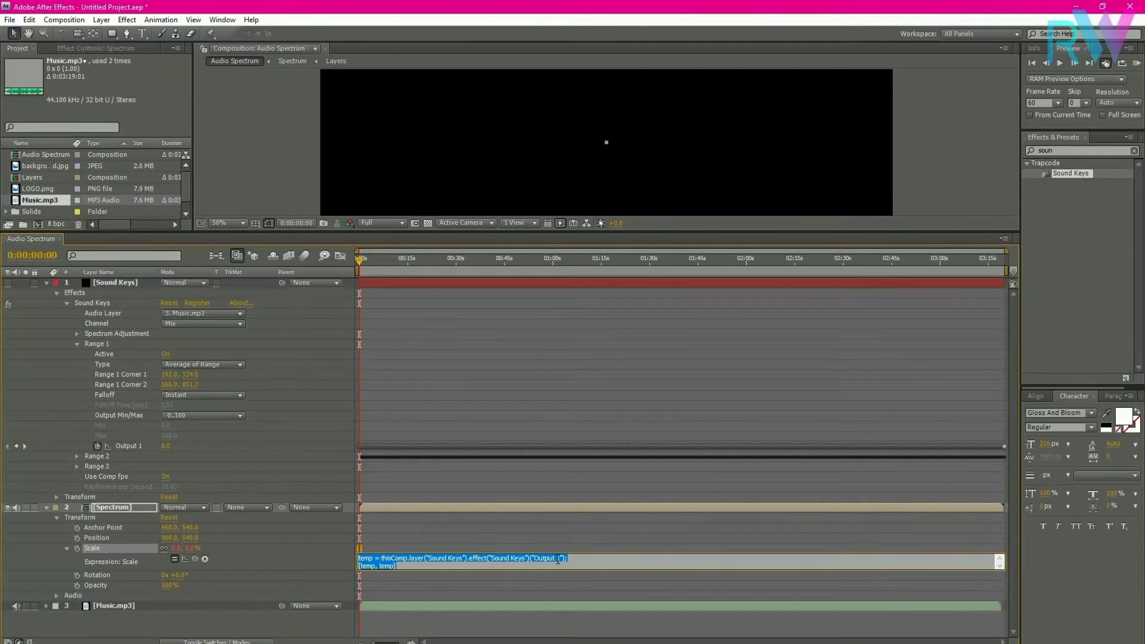
key(ctrl+v)
click(516, 545)
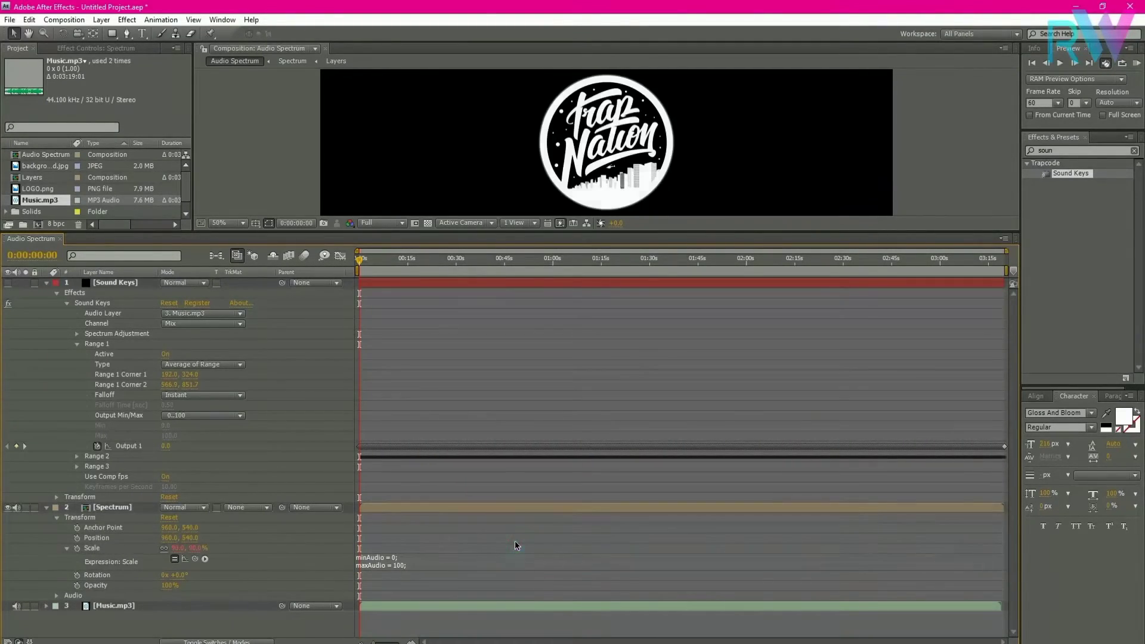
Collapse the layer properties, enlarge the composition view, and inspect the reactive spectrum at 0:01:30:06 and 0:01:17:25
click(46, 507)
click(77, 344)
click(46, 283)
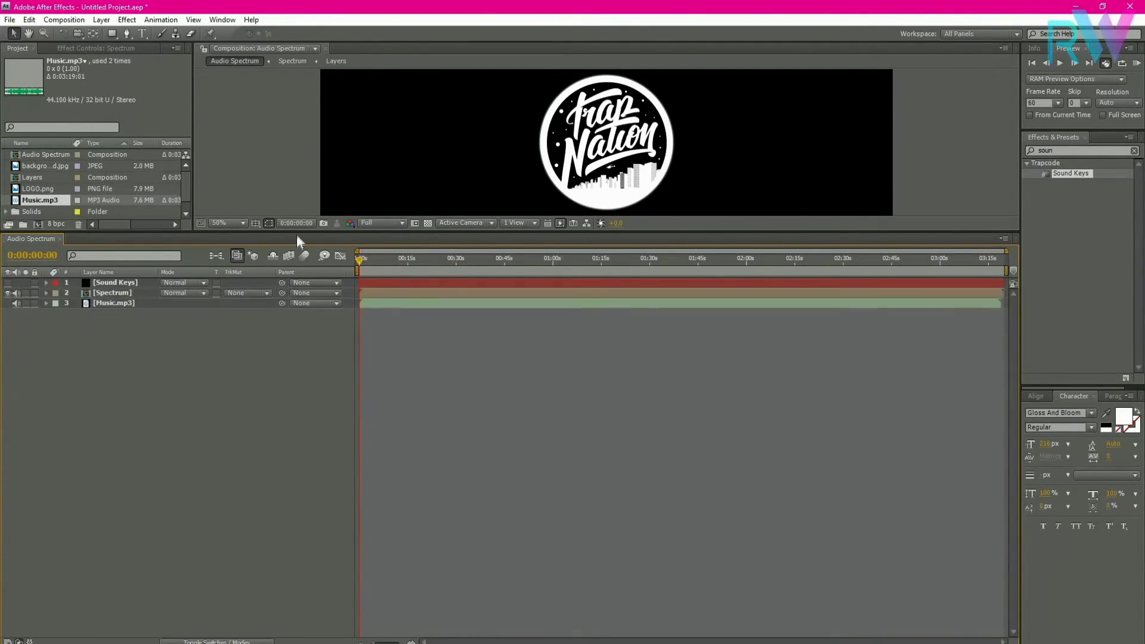
drag(298, 234, 298, 301)
drag(297, 352, 297, 411)
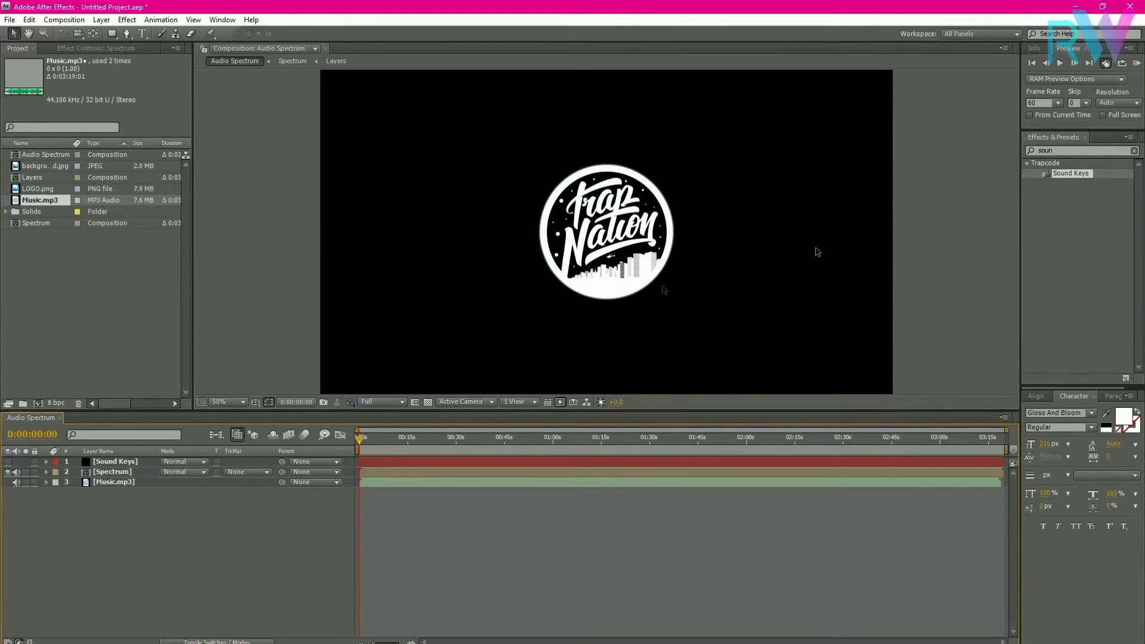
click(650, 441)
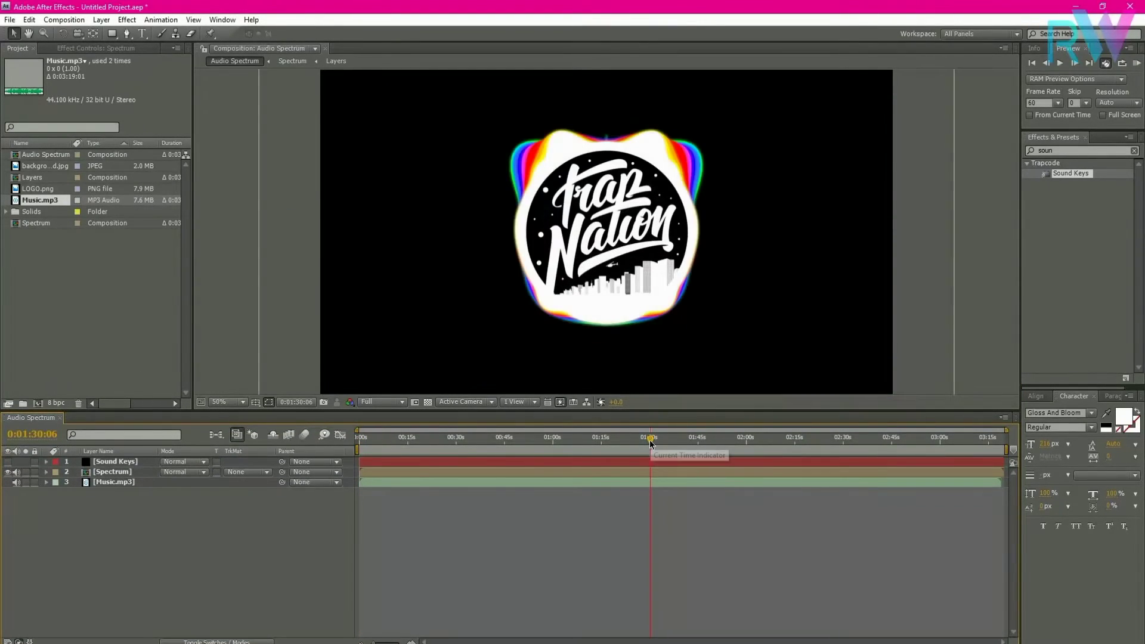
click(609, 441)
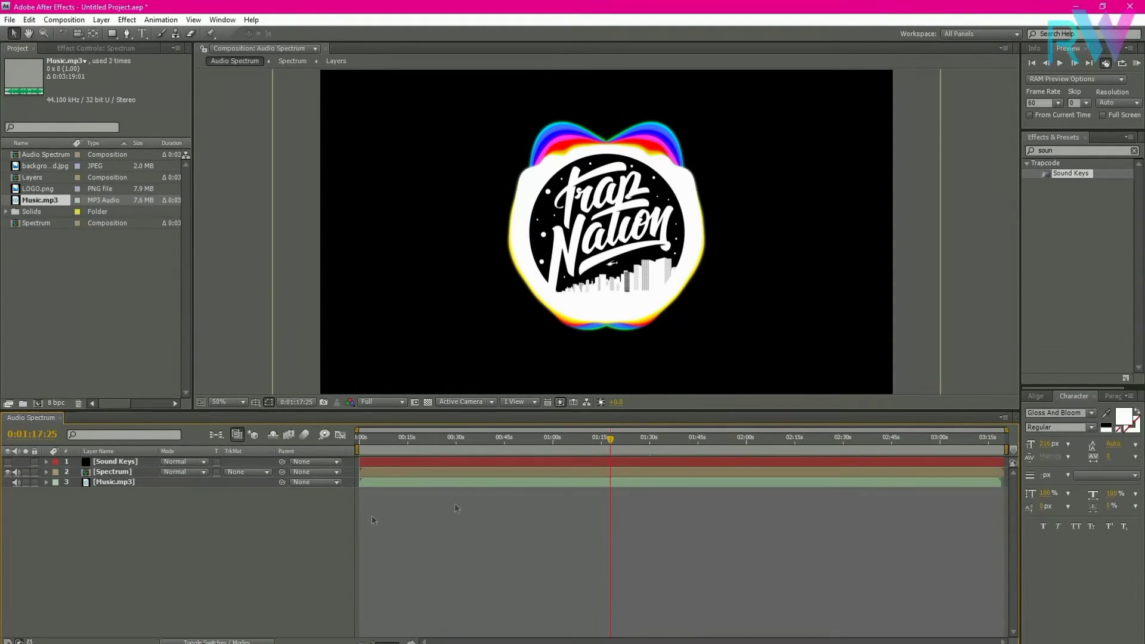
Create a new black solid layer named Paticles in the Audio Spectrum composition
right_click(113, 502)
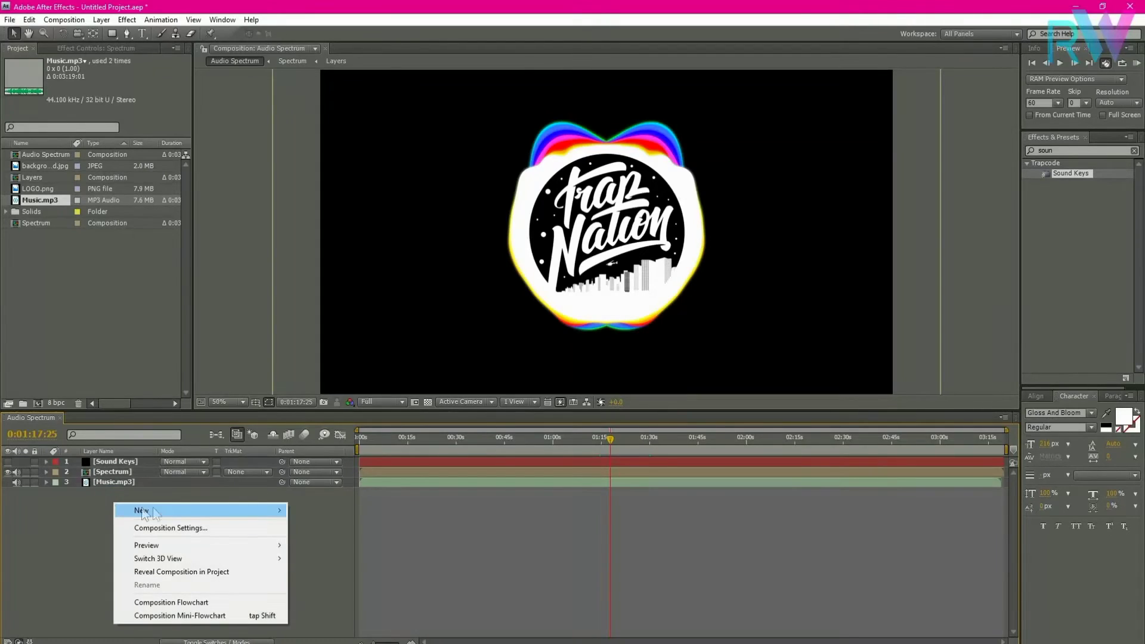
mouse_move(154, 512)
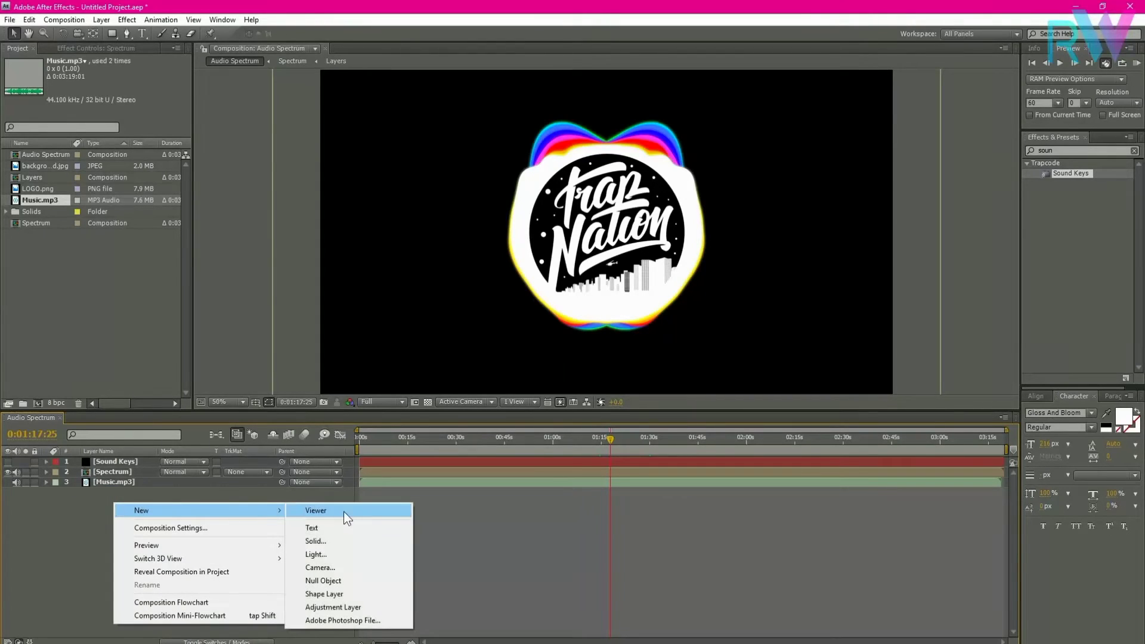
click(326, 540)
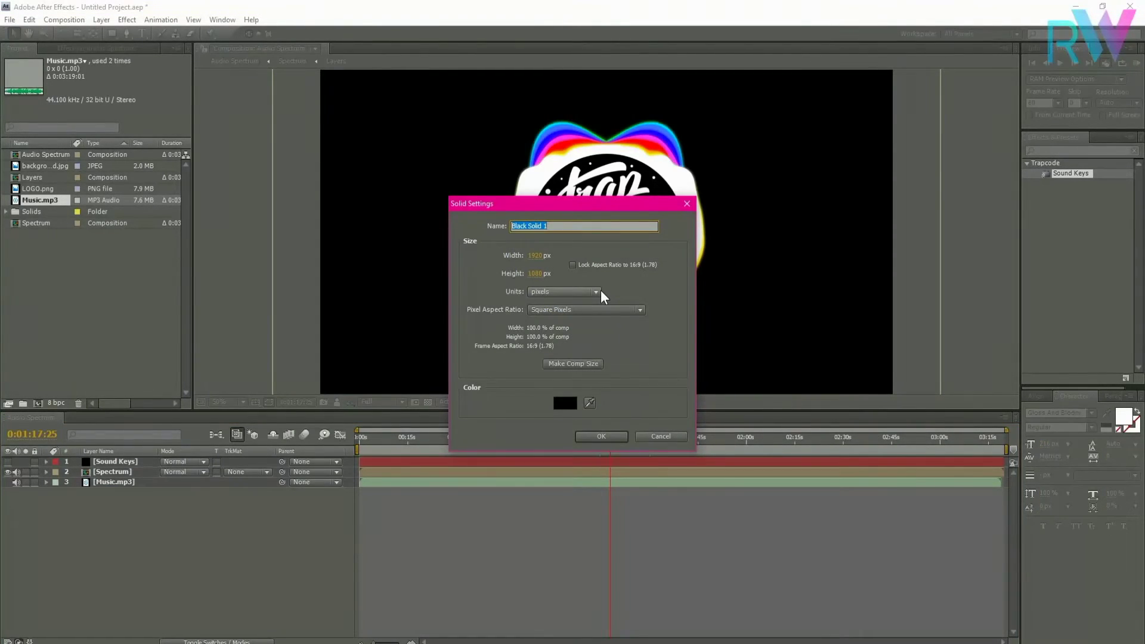
text(Paticles)
key(Return)
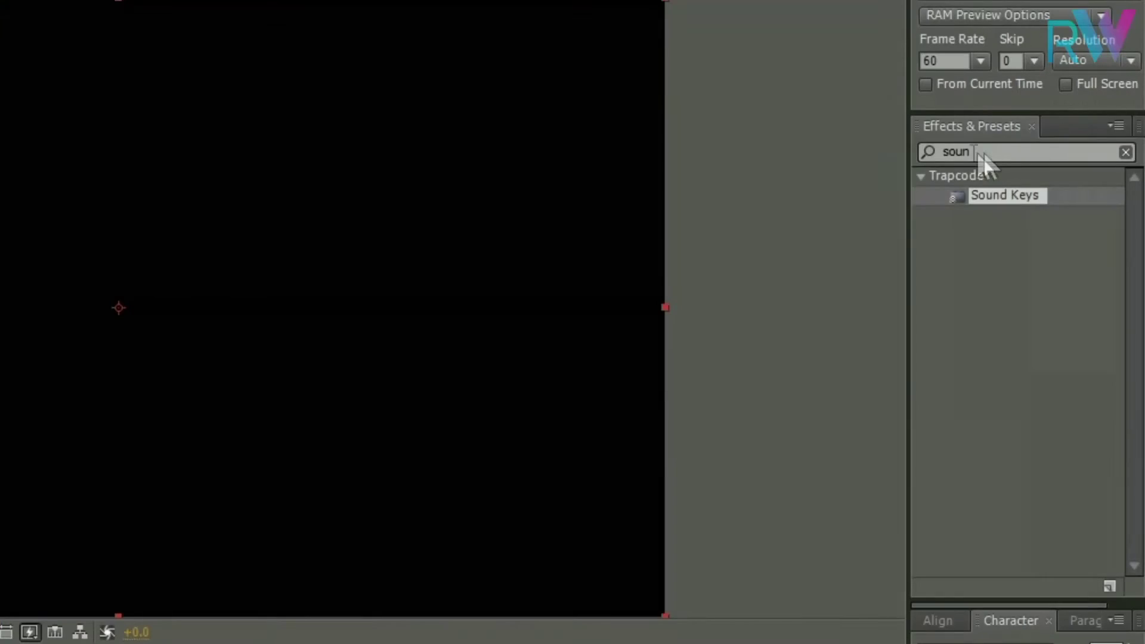
Find the Trapcode Particular effect and apply it to the Paticles layer
click(1060, 153)
text(part)
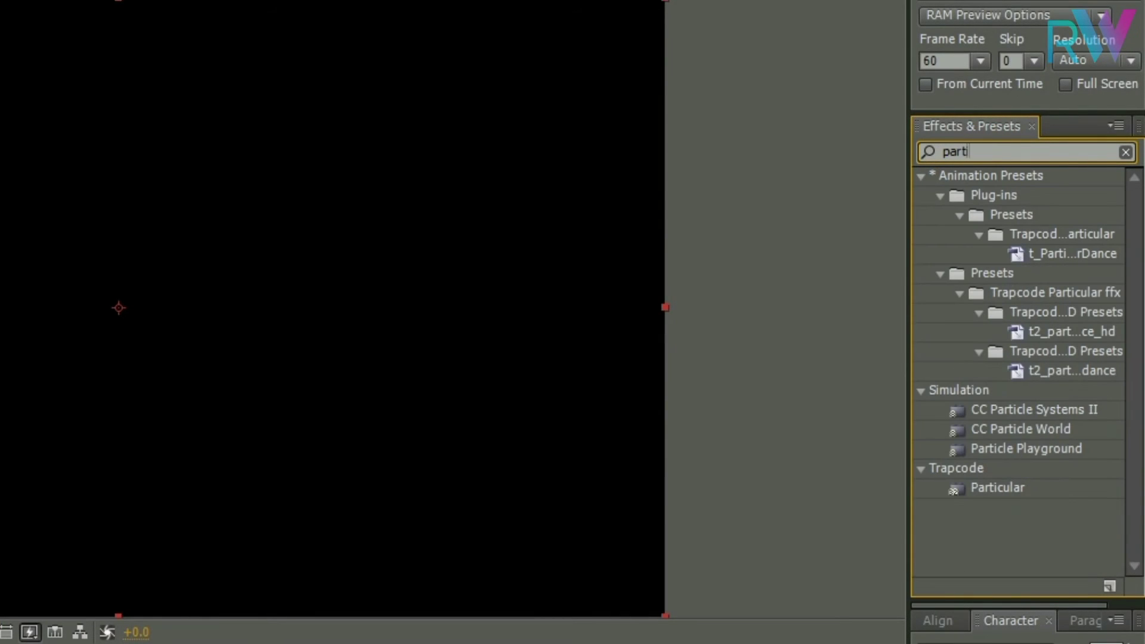
text(icu)
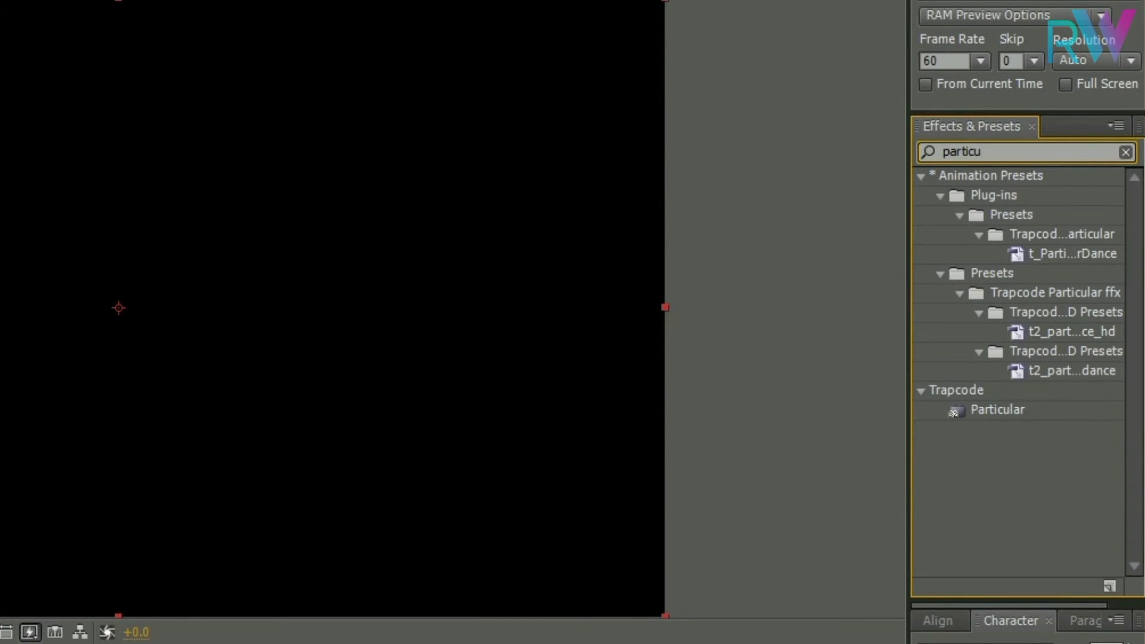
click(990, 410)
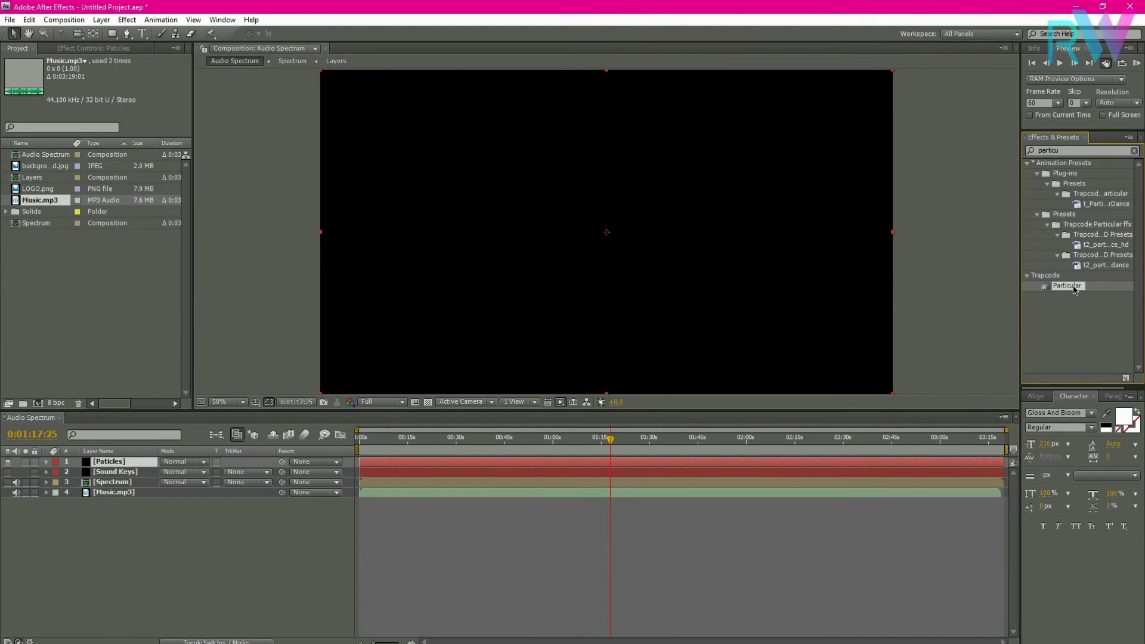
drag(1072, 285, 116, 463)
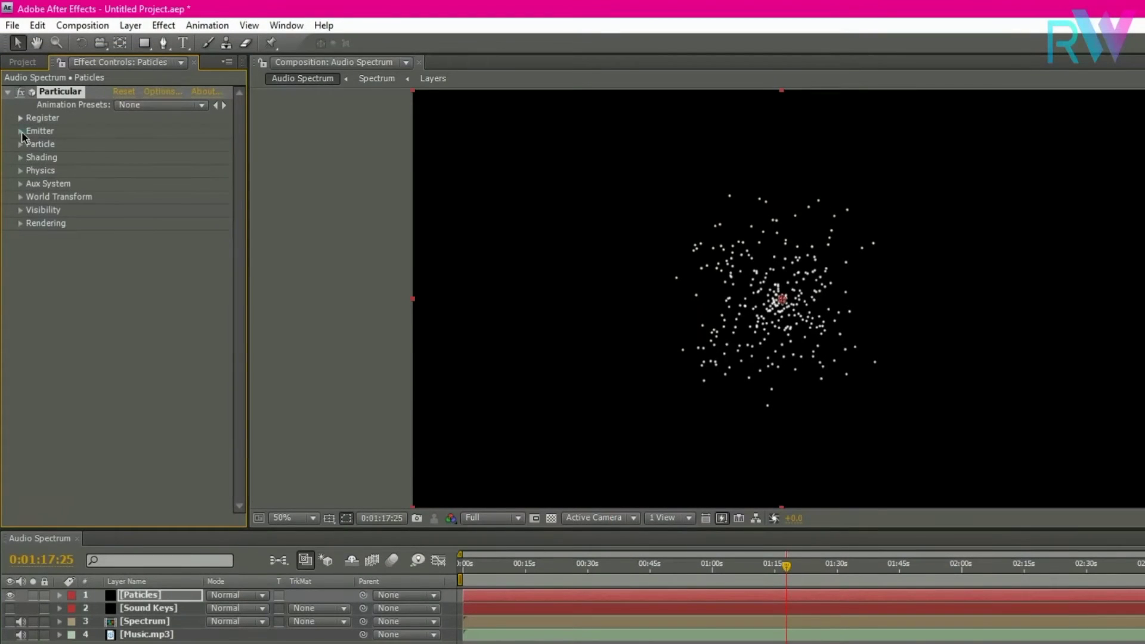
Set Particular's emitter to 40 particles per second and its emitter type to Box
click(18, 103)
click(120, 112)
text(40)
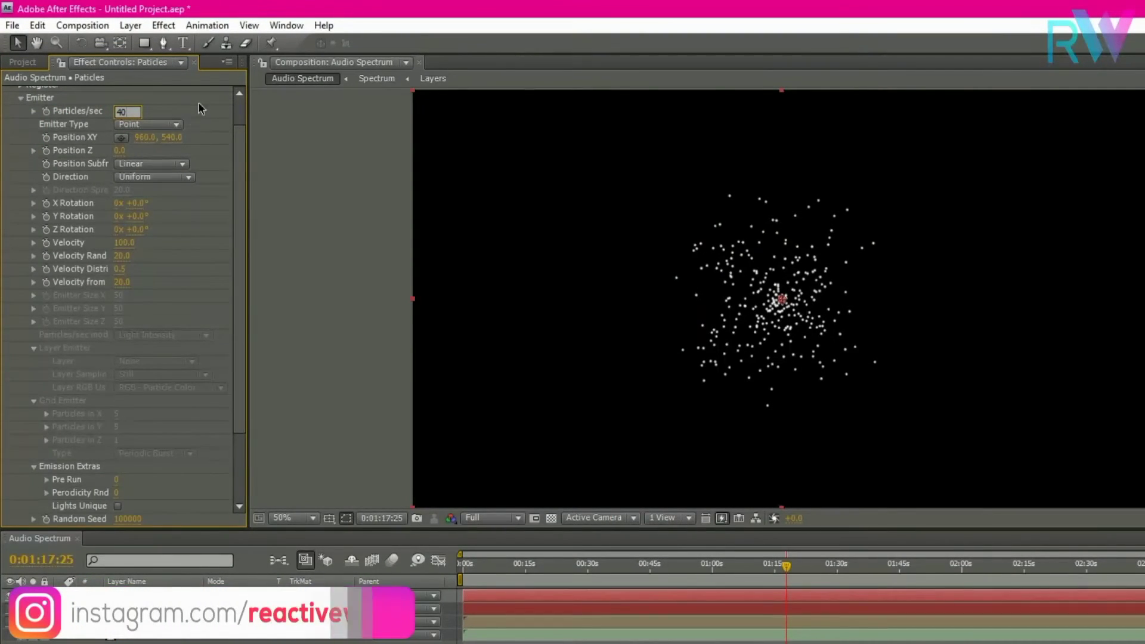
click(156, 124)
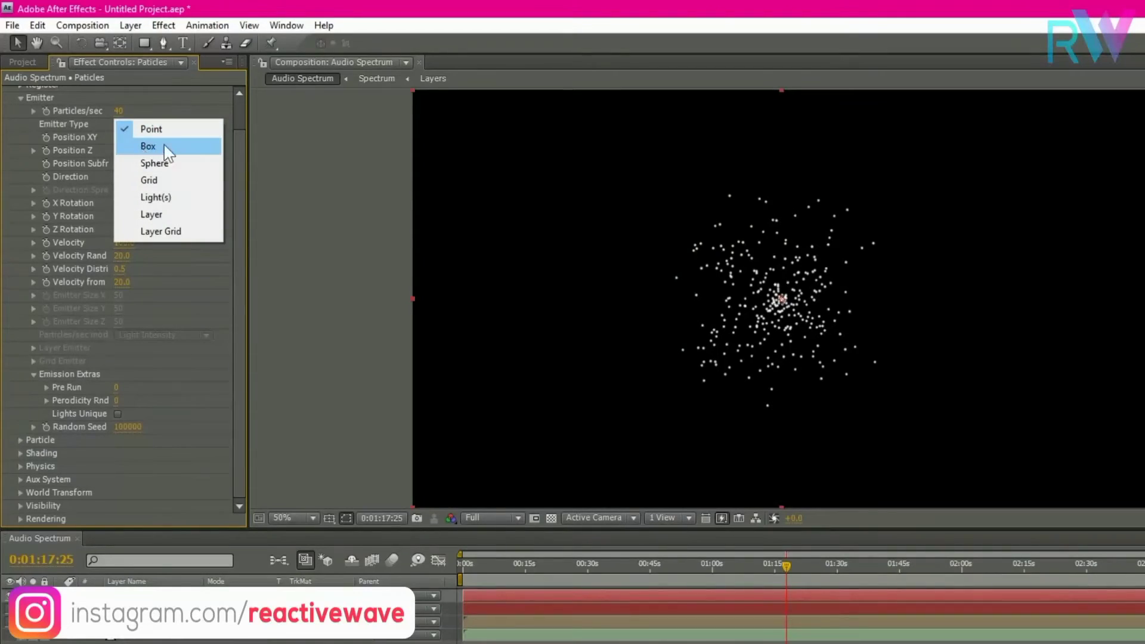
click(158, 146)
Set the Particular emitter's Position Z to 540
click(120, 152)
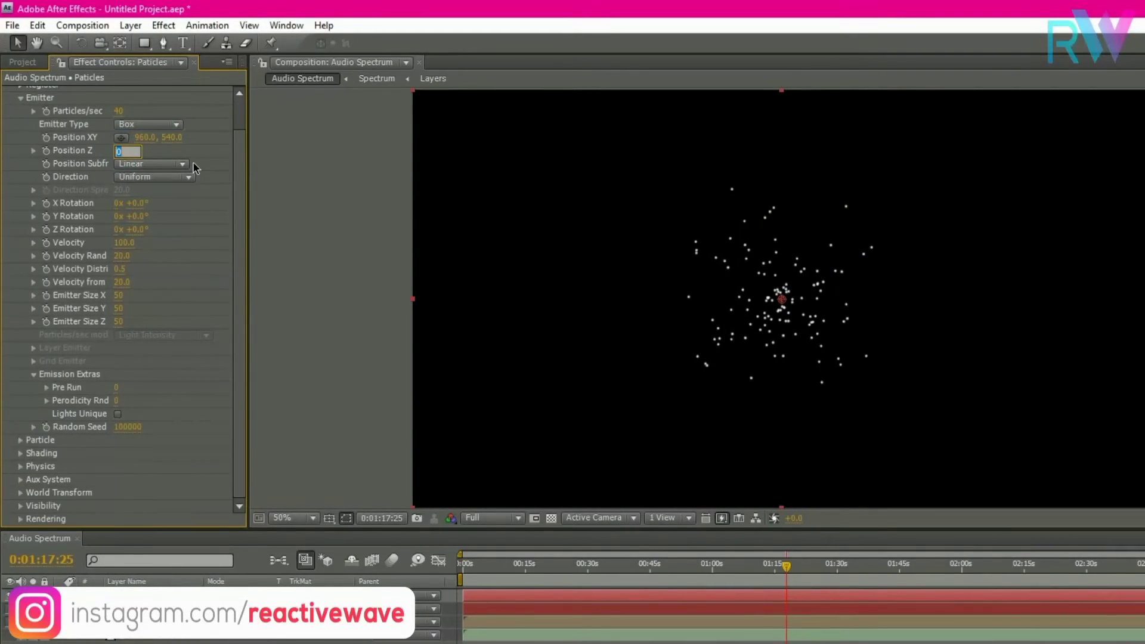
text(540)
click(205, 160)
Set the emitter's Velocity to 30 and its Velocity Random to 100
click(127, 242)
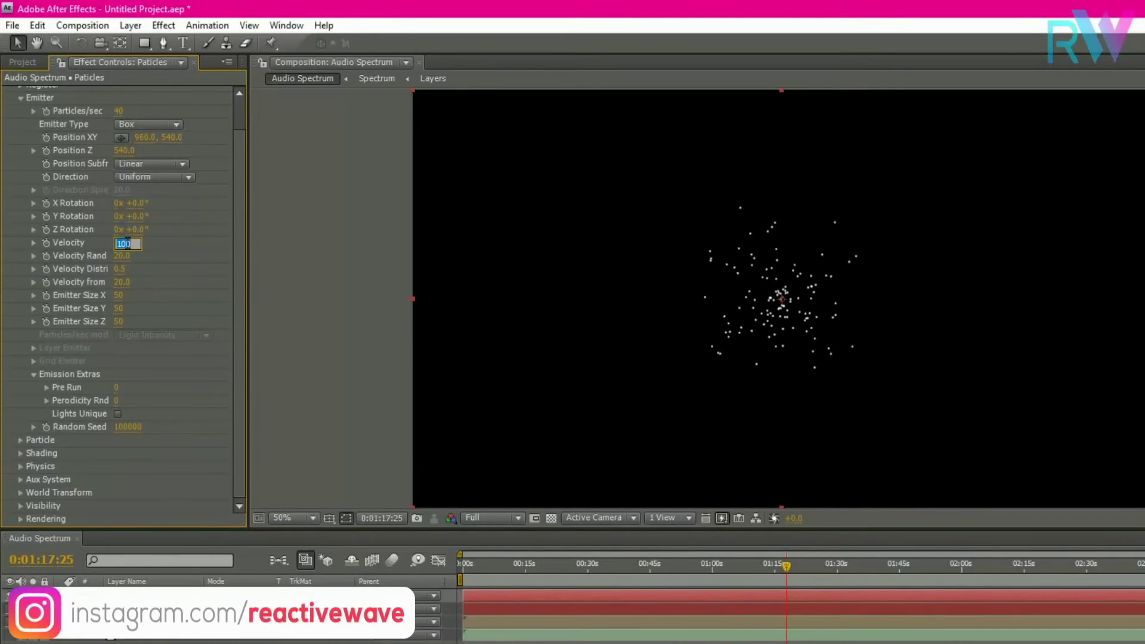
text(30)
click(153, 246)
click(120, 257)
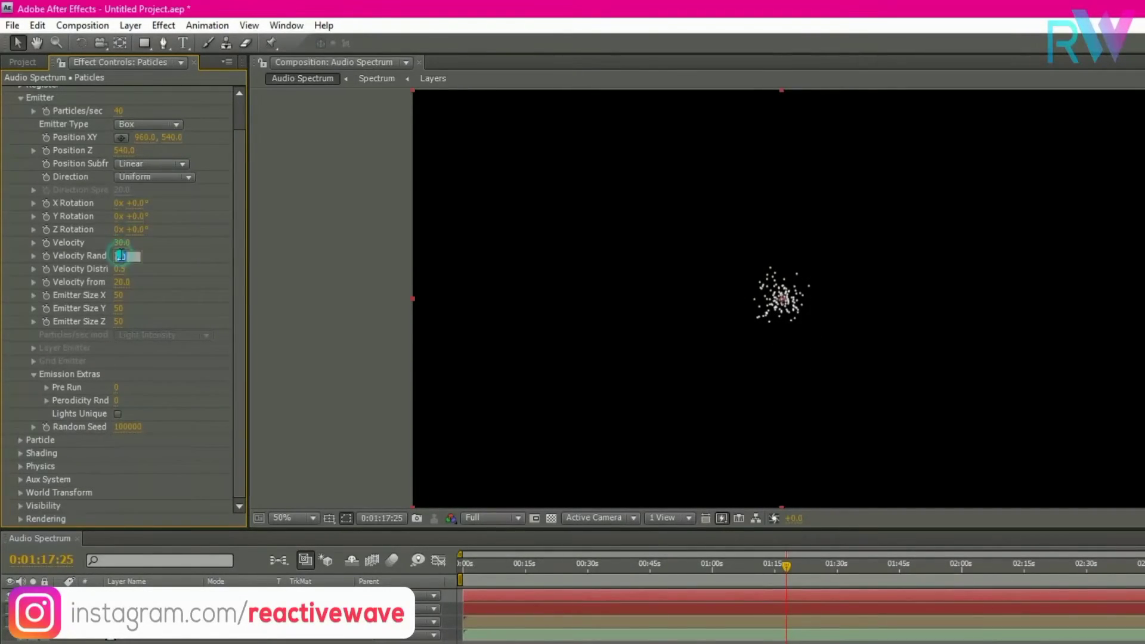
click(161, 267)
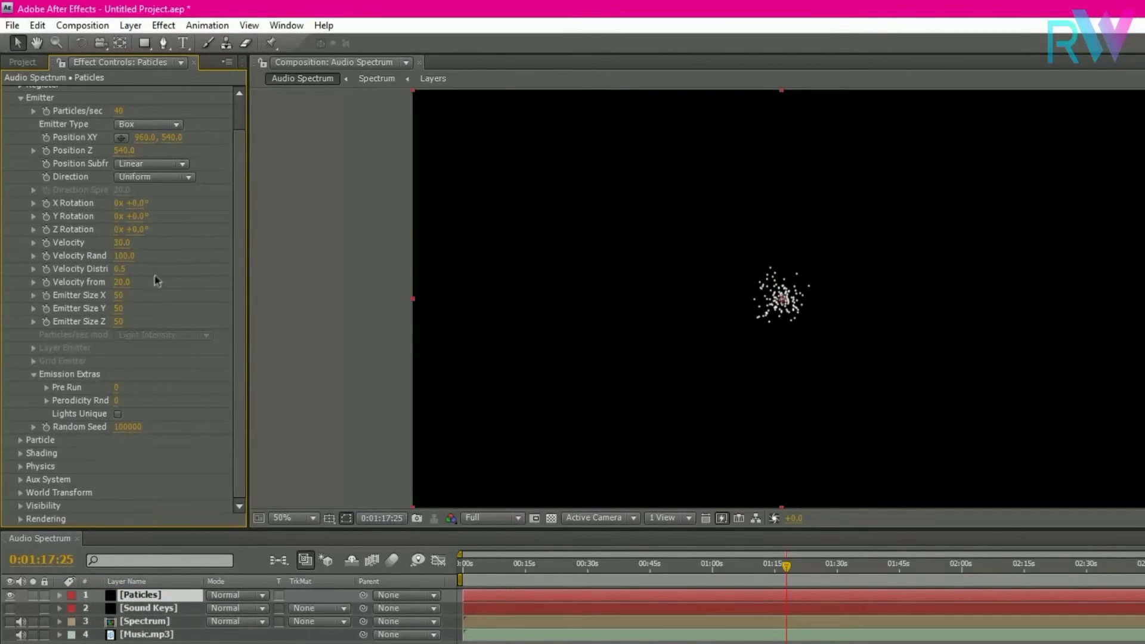
Set the emitter's Velocity Distribution and Velocity from Motion both to 0
click(120, 269)
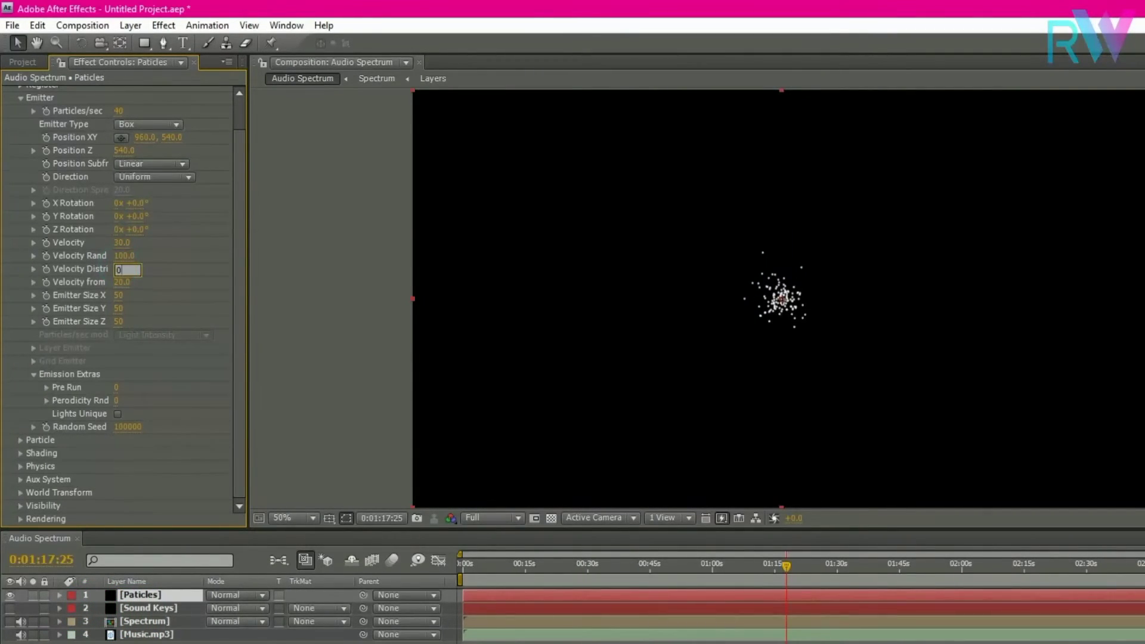
text(0)
click(122, 283)
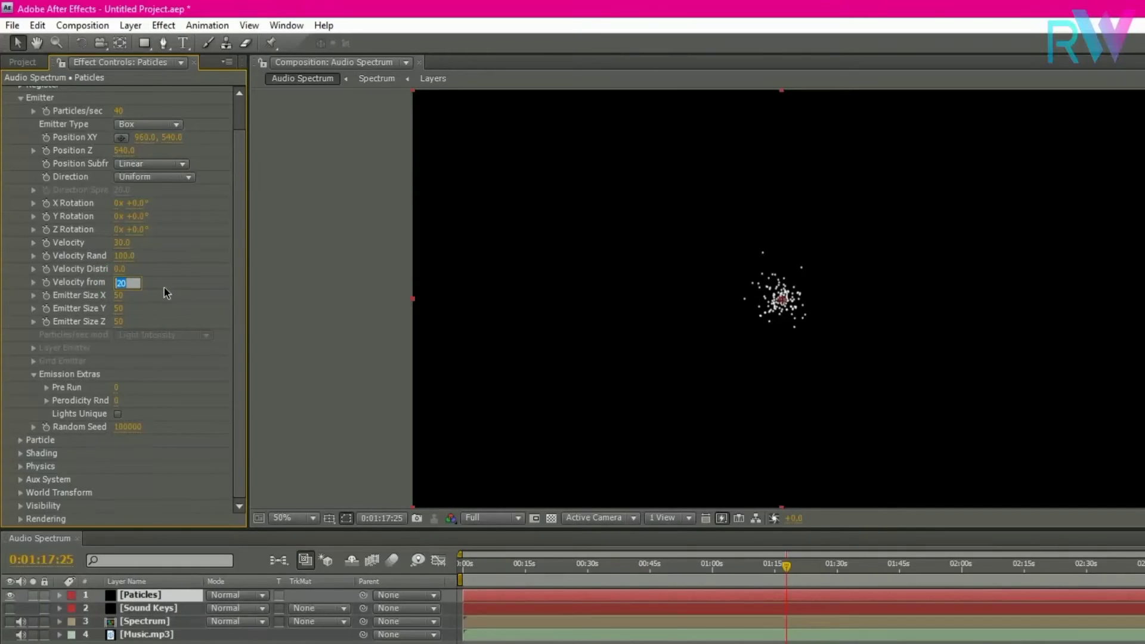
text(0)
click(193, 306)
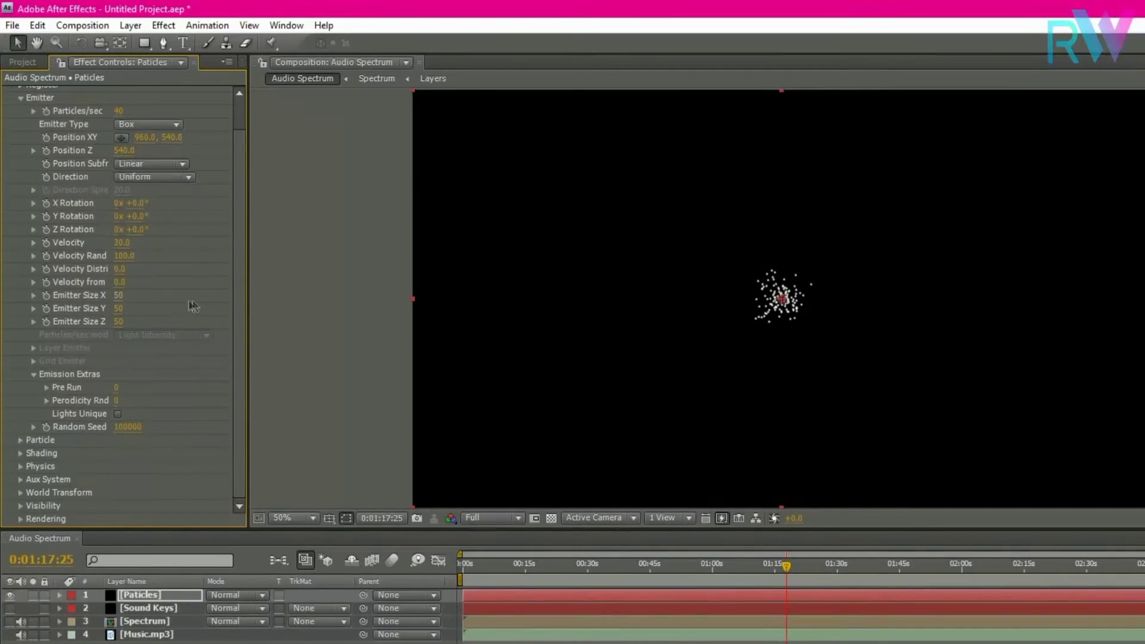
Set the box emitter's size to 291 in X, 181 in Y and 1280 in Z
click(117, 296)
text(291)
click(137, 313)
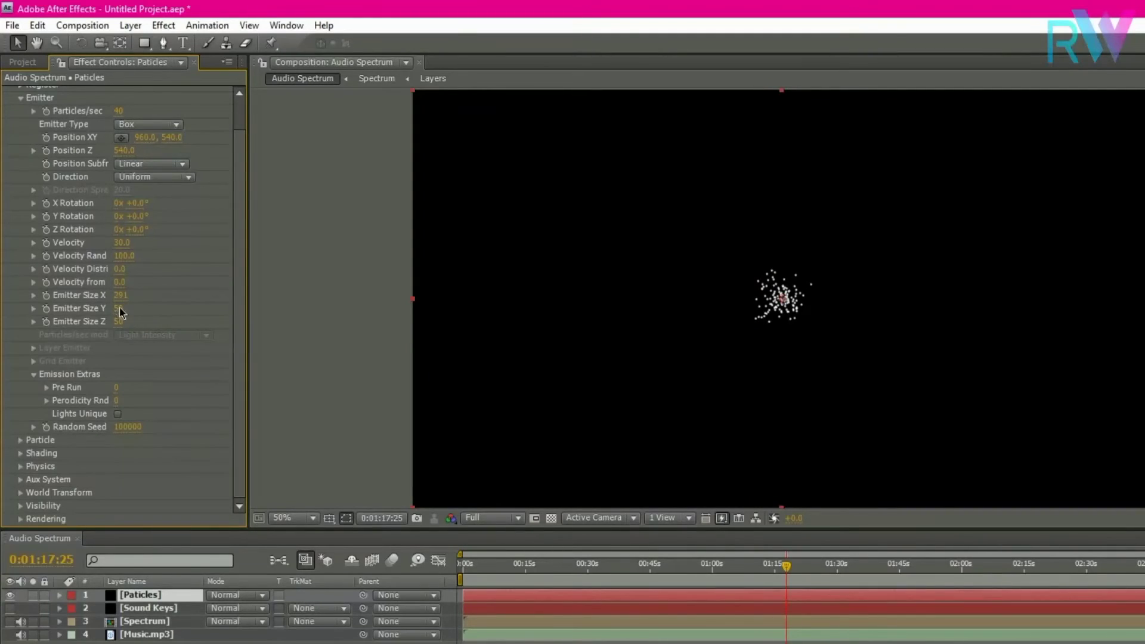
click(118, 309)
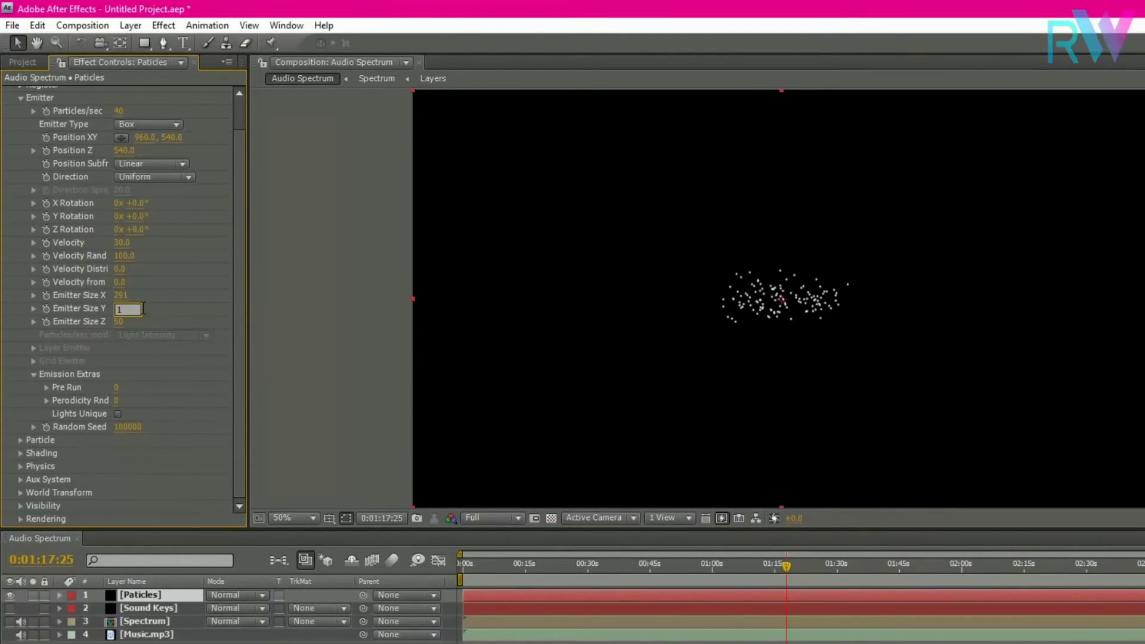
click(145, 313)
click(119, 325)
text(128)
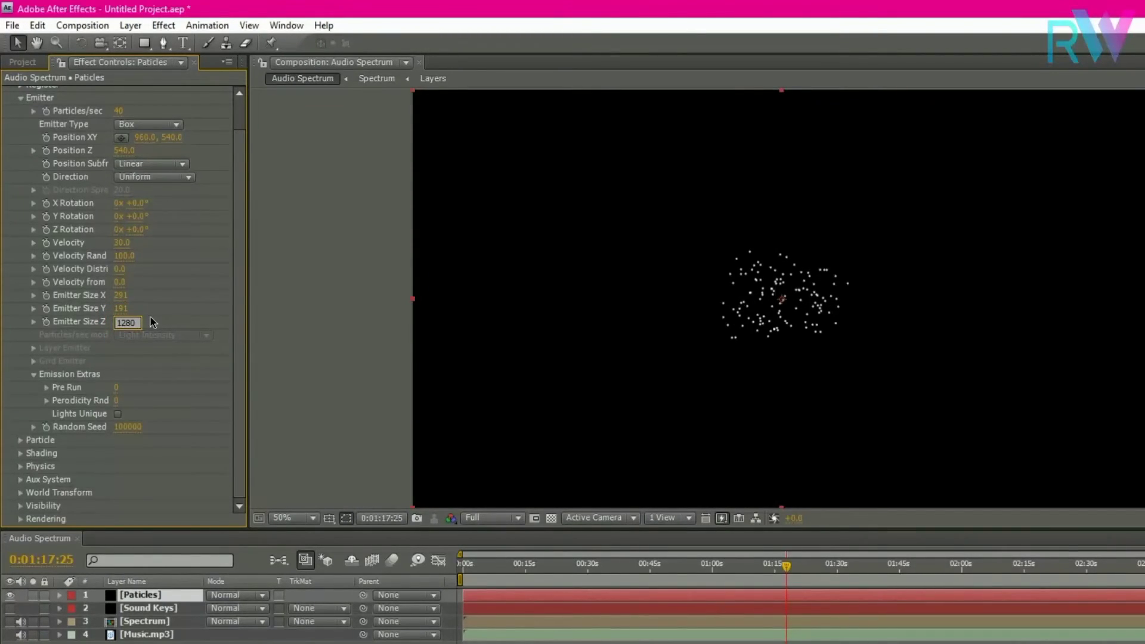
click(150, 320)
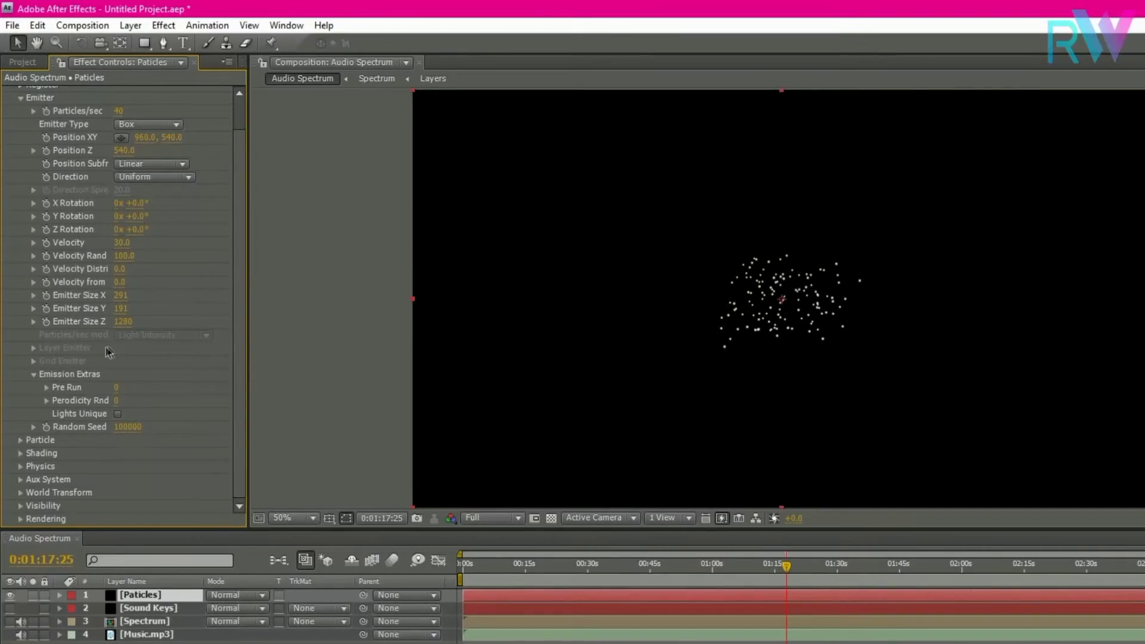
Set Particular's particle Life to 20 seconds and Life Random to 100%
click(21, 98)
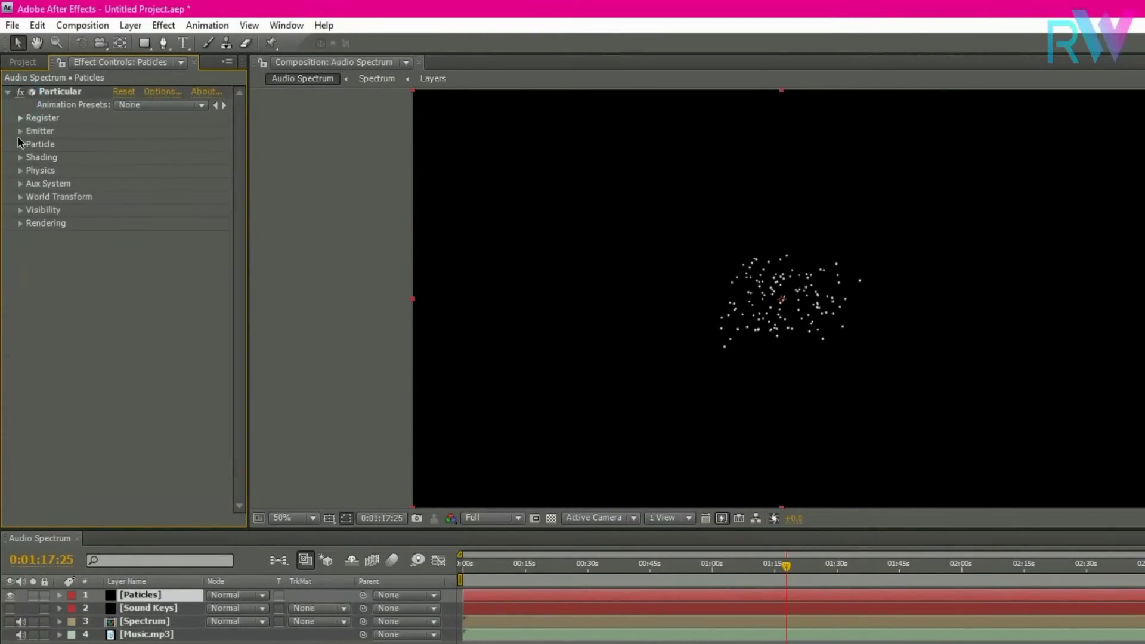
click(21, 144)
scroll(24, 149, down, 2)
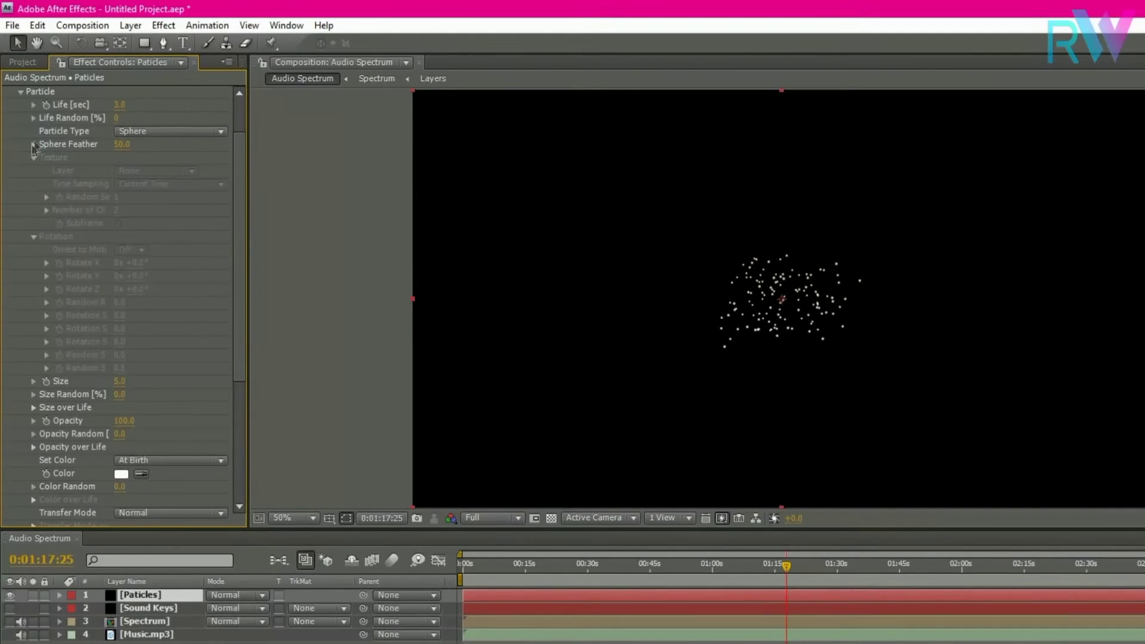
click(118, 107)
text(20)
key(Return)
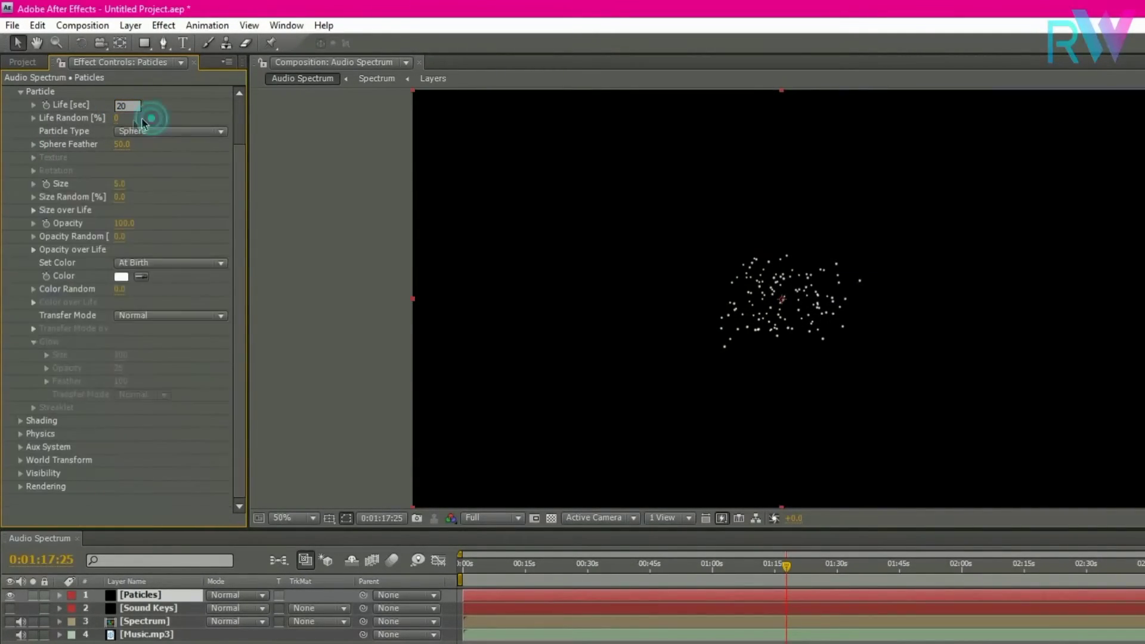
scroll(120, 125, up, 2)
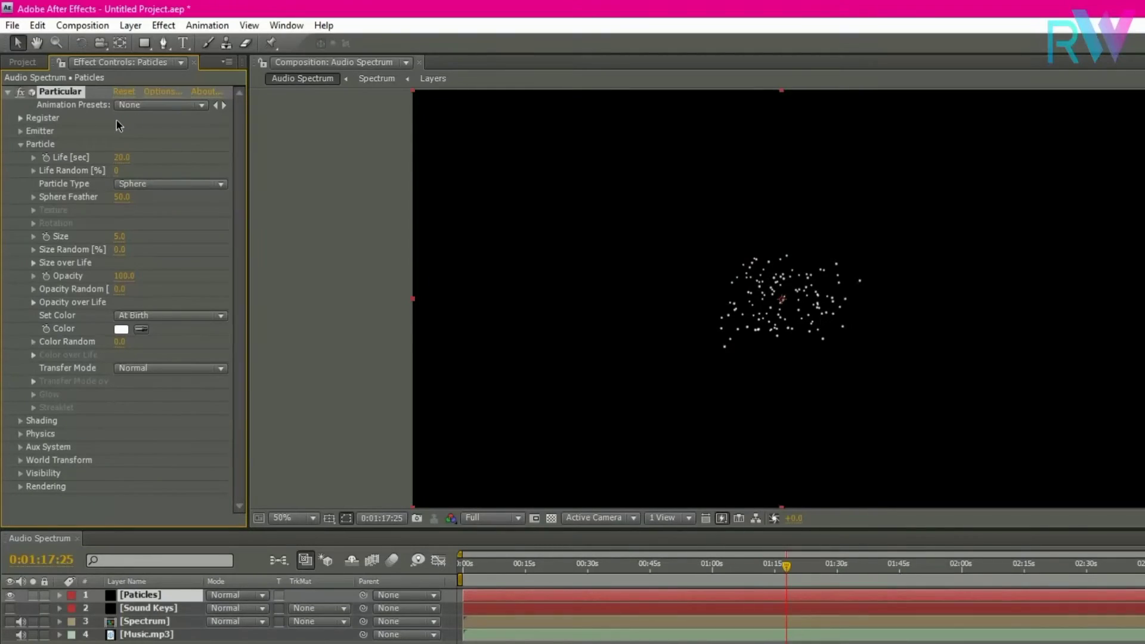
click(118, 174)
text(100)
click(157, 171)
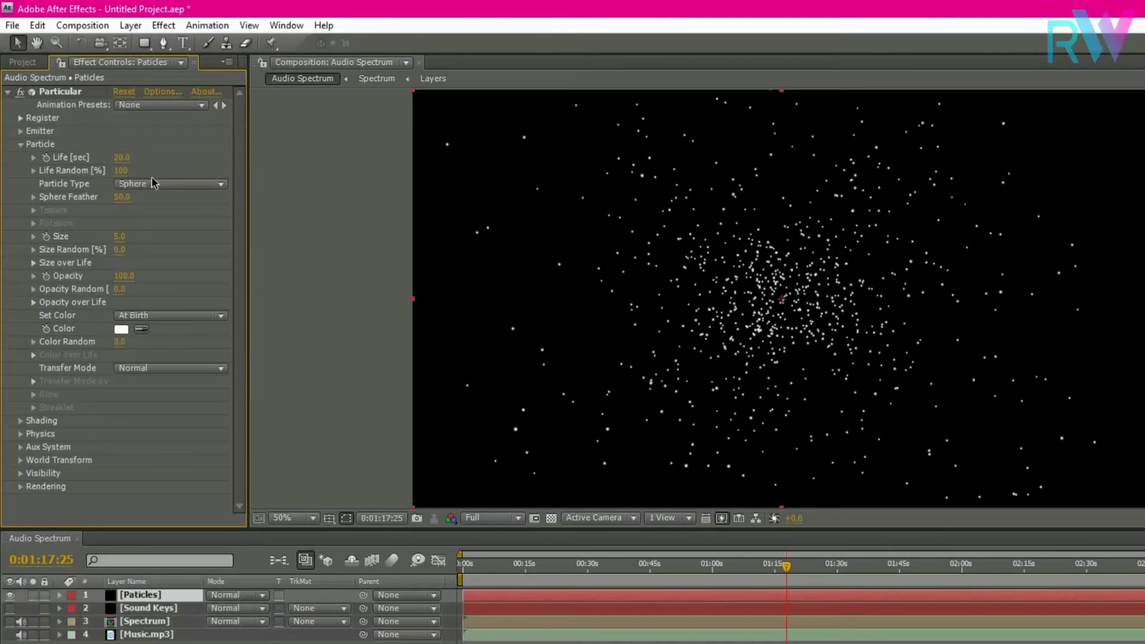
Set the particles' Sphere Feather to 33 and their Size to 2
click(122, 197)
key(Return)
click(119, 238)
click(149, 253)
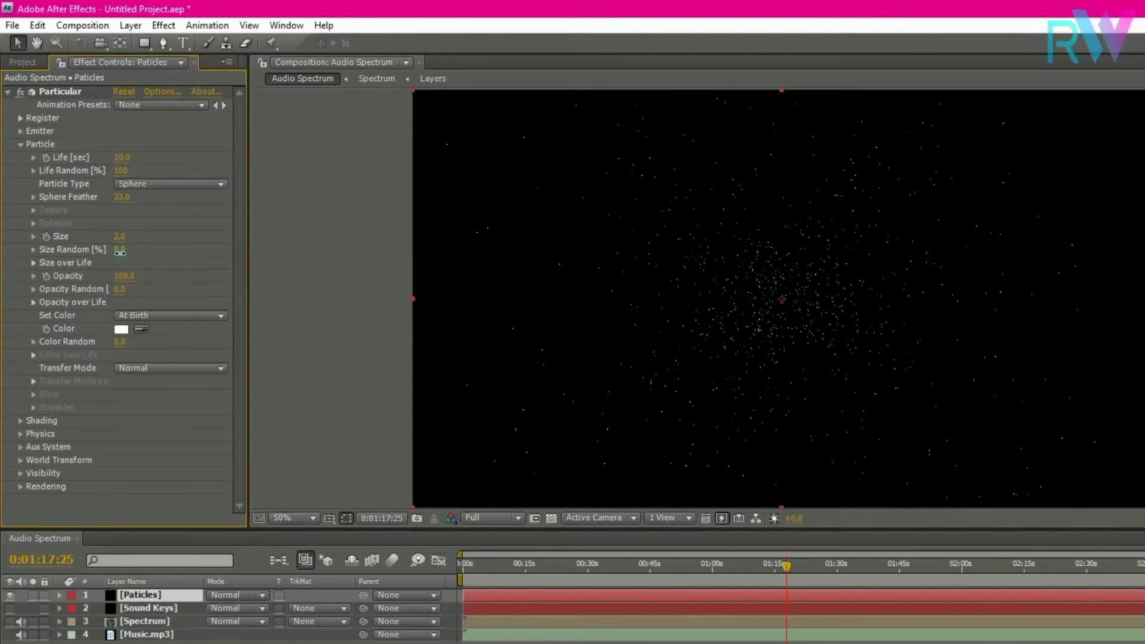
Set the particles' Size Random to 40% and their Opacity Random to 100
click(120, 251)
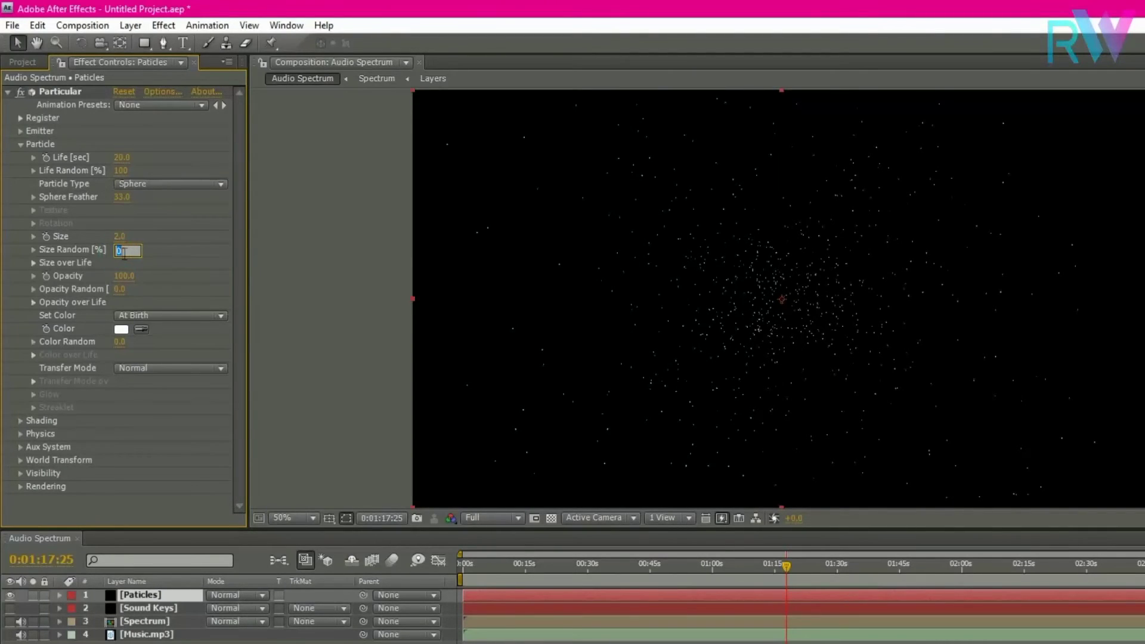
click(160, 256)
click(120, 290)
text(100)
click(165, 291)
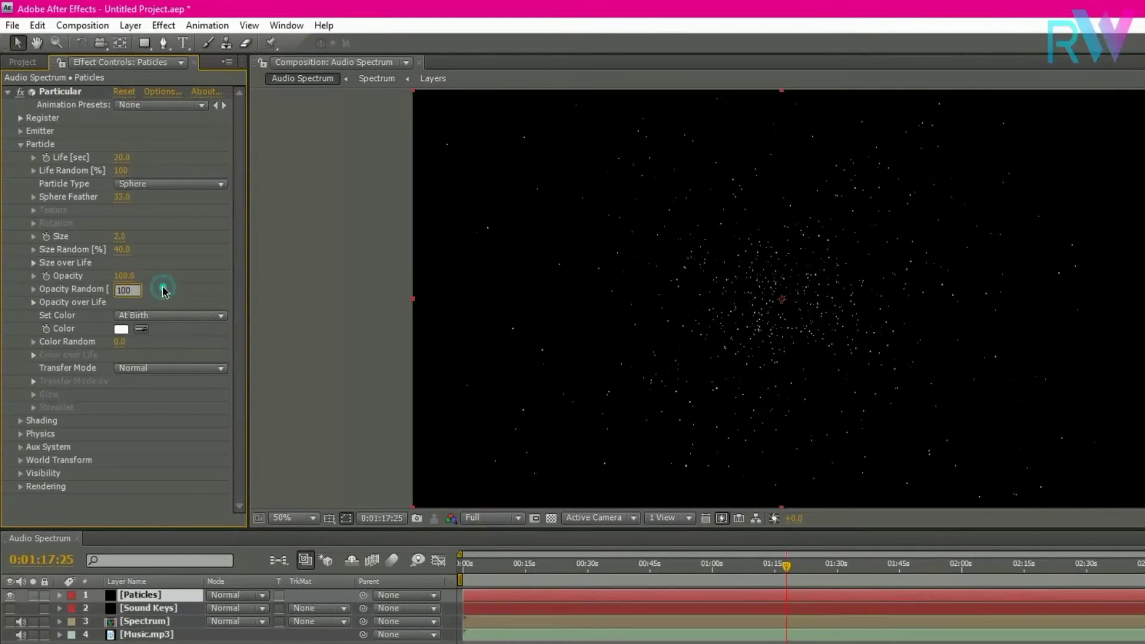
click(20, 149)
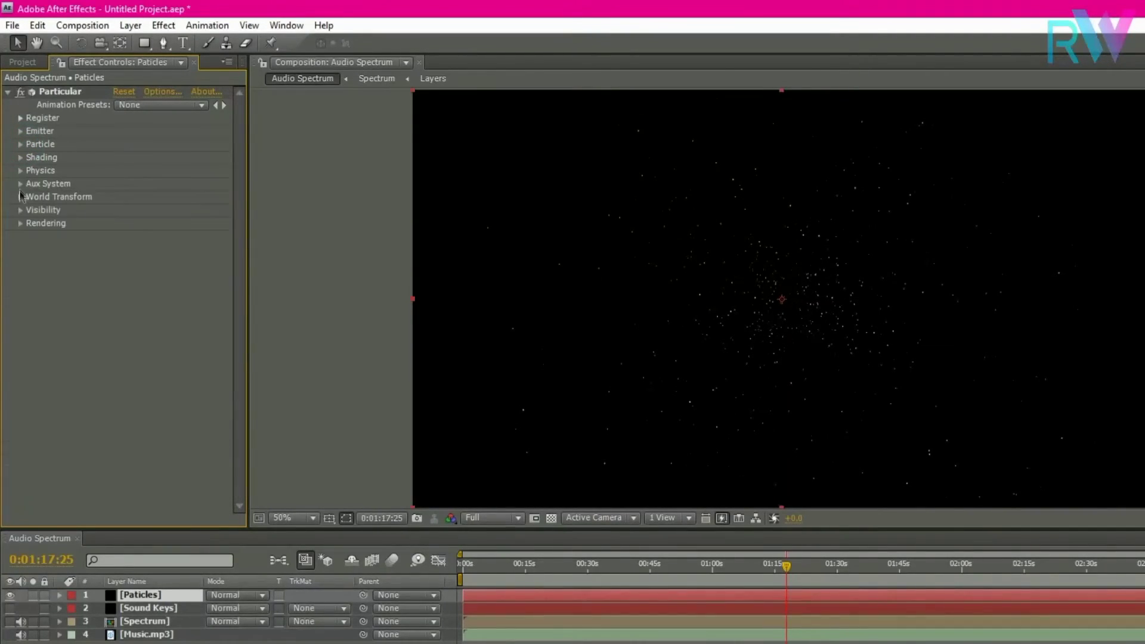
In Particular's Air physics, set the Spin Amplitude to 14 and the Spin Frequency to 1.7
click(21, 171)
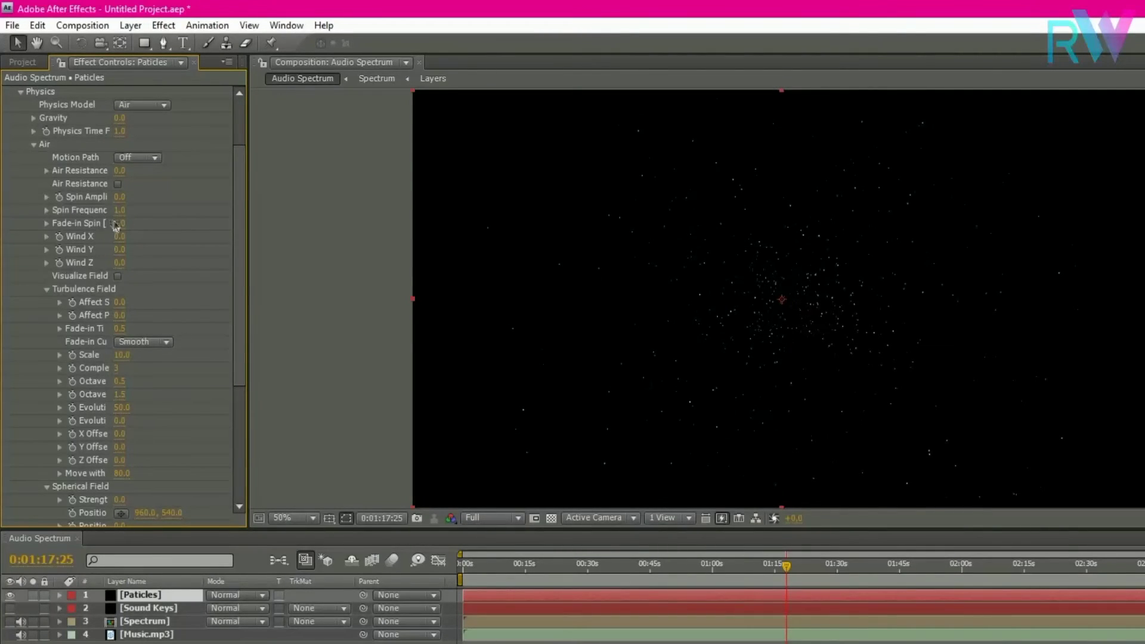
click(121, 197)
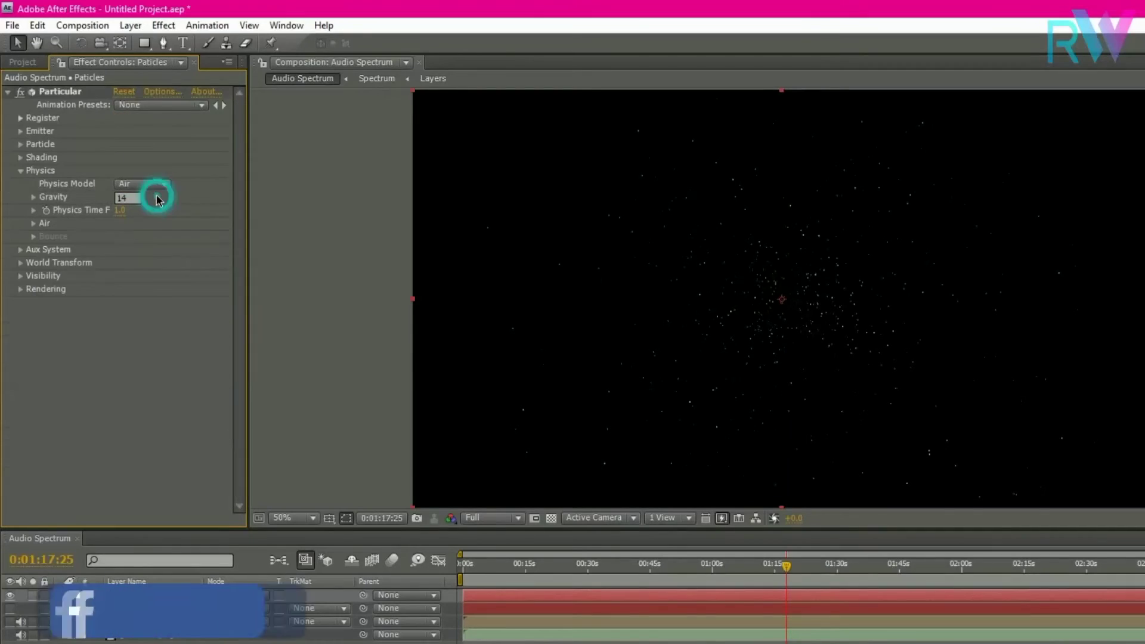
click(156, 198)
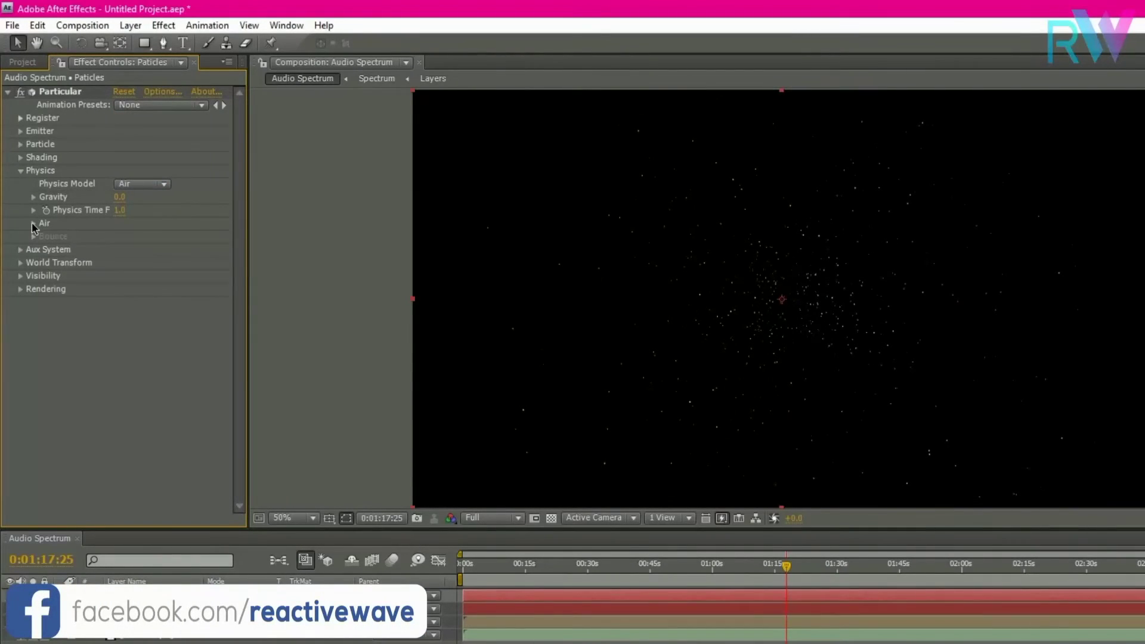
click(33, 224)
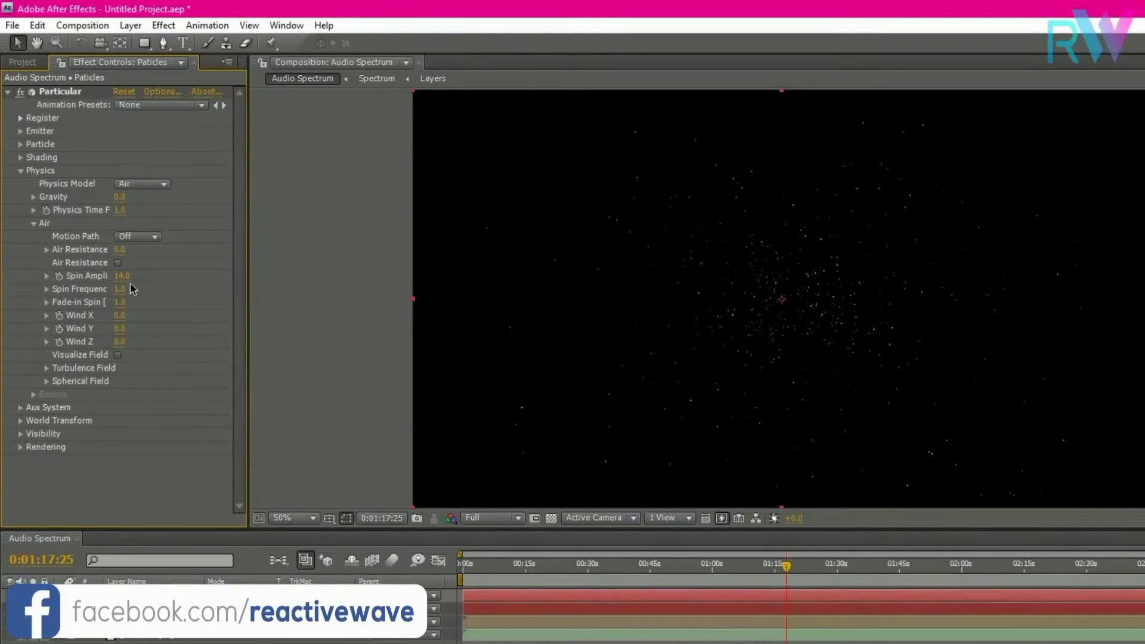
click(120, 289)
text(1.7)
click(153, 299)
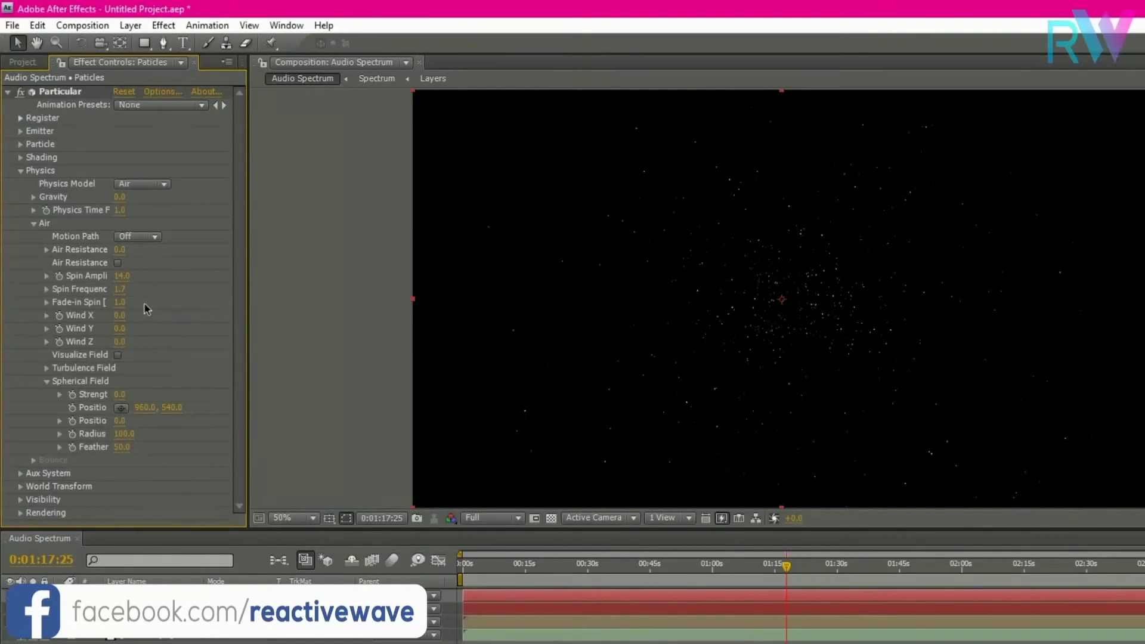
Set the Air physics' Fade-in Spin to 19 seconds and Wind X to 185
click(120, 302)
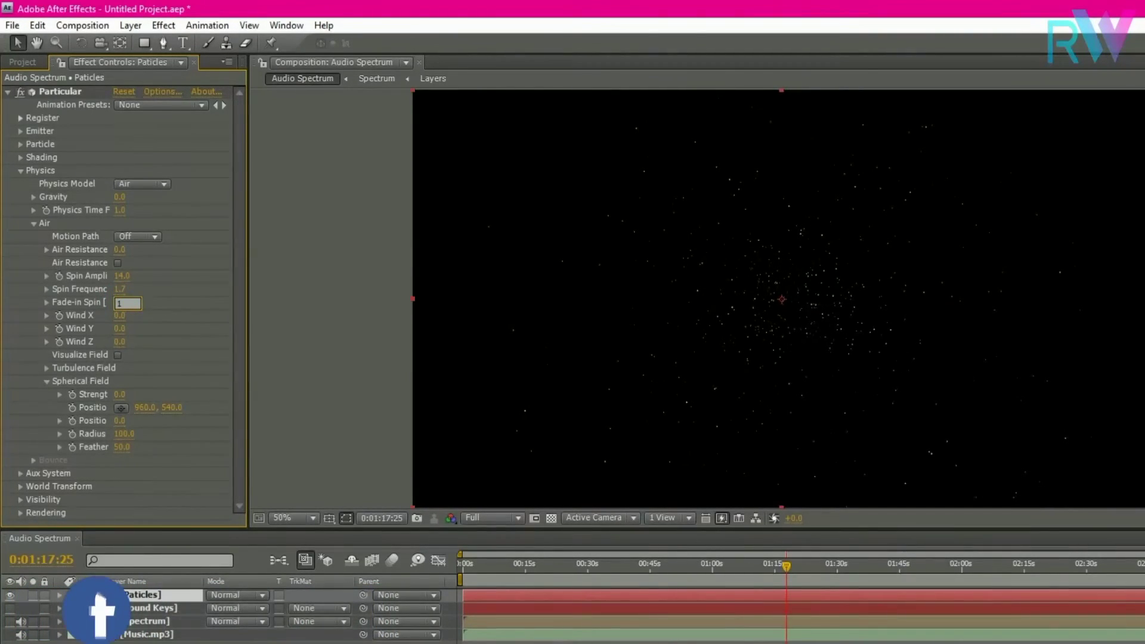
text(19)
click(167, 315)
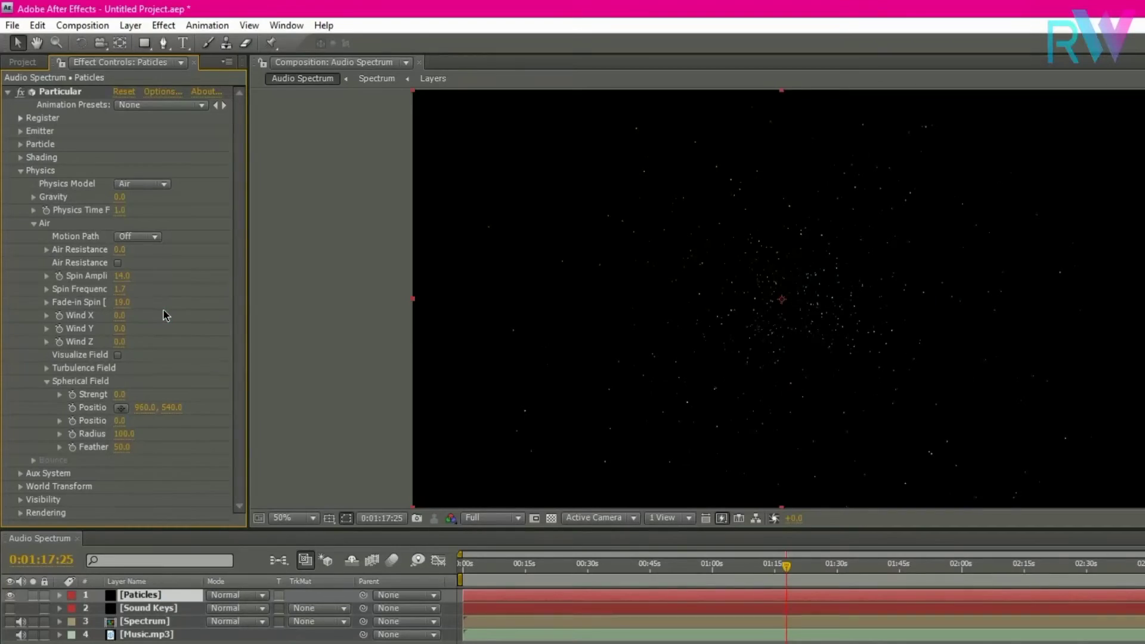
click(119, 316)
text(185)
key(Return)
click(33, 221)
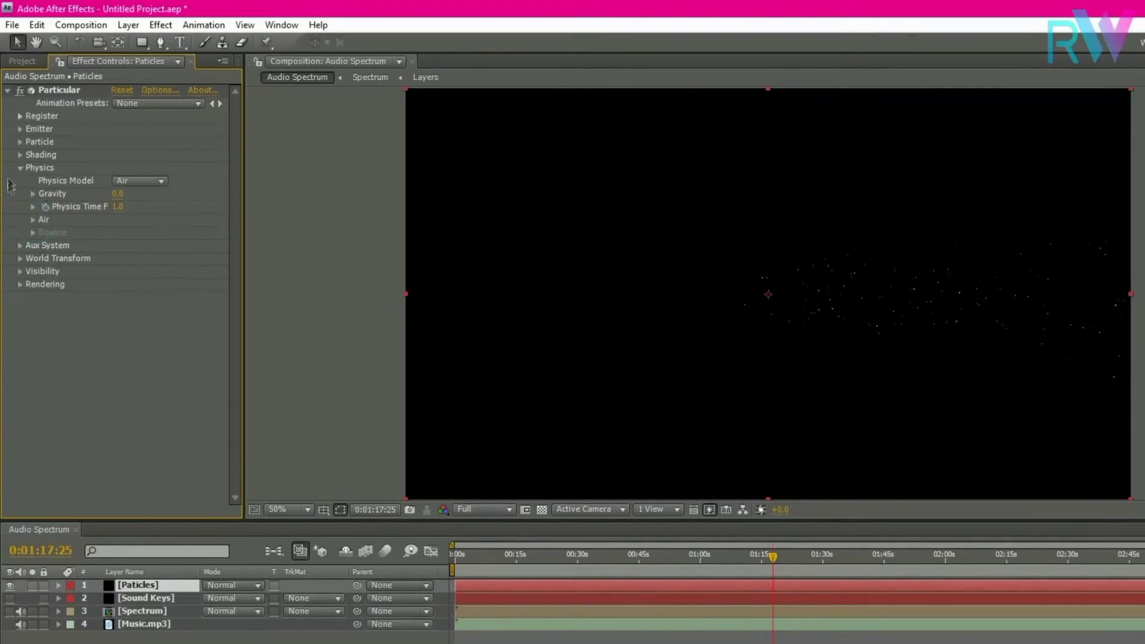
click(19, 168)
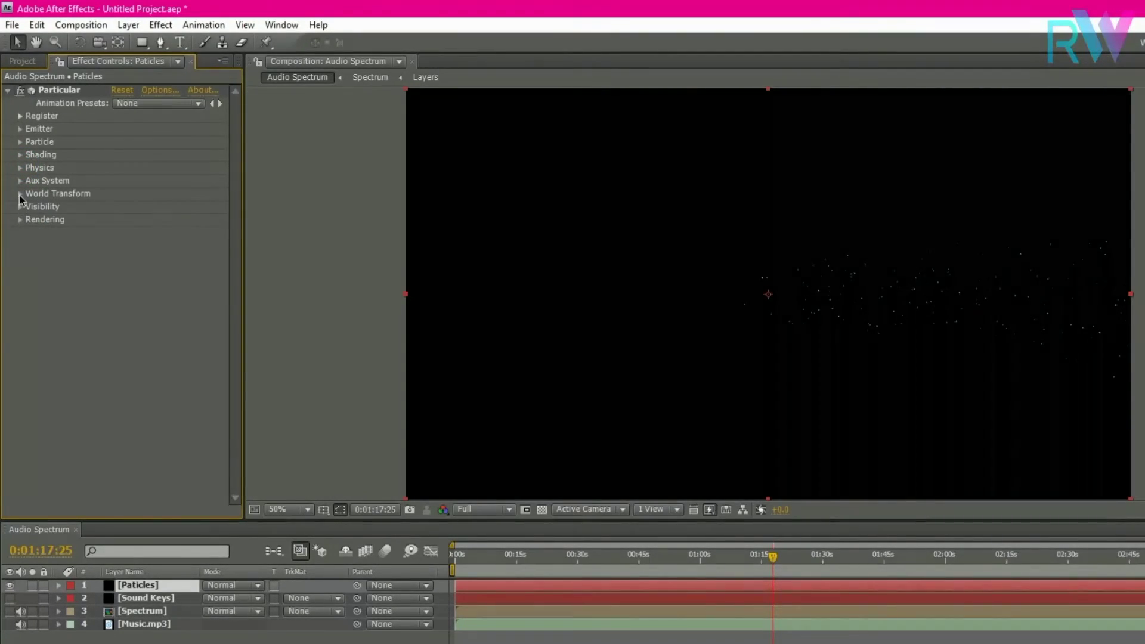
Set Particular's World Transform Y Rotation to 90°
click(20, 193)
click(138, 222)
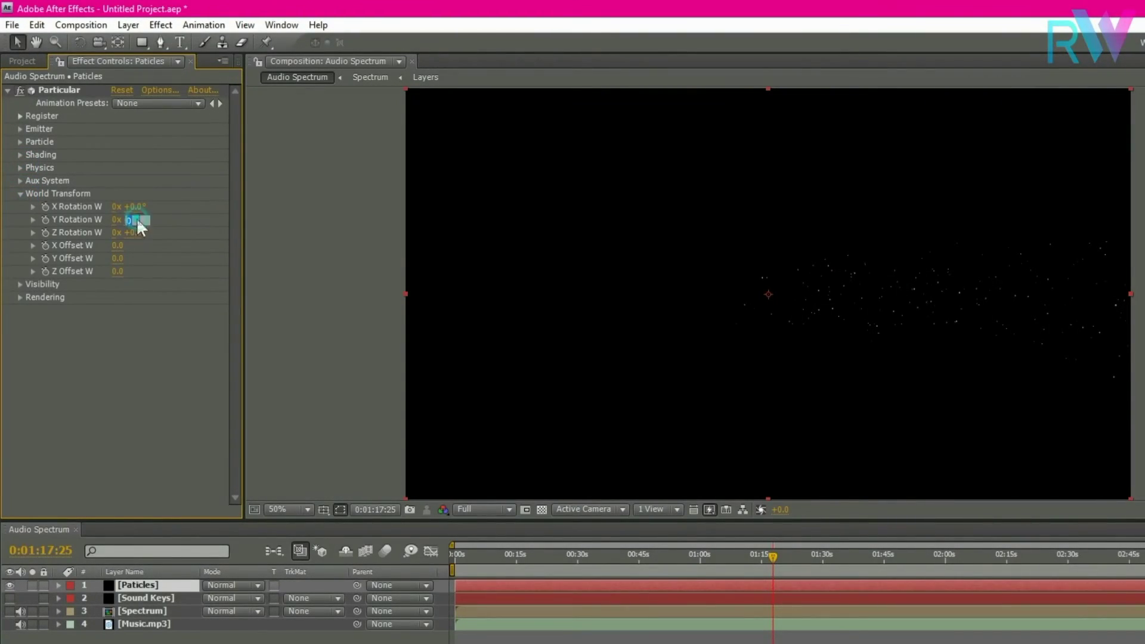
text(90)
click(170, 253)
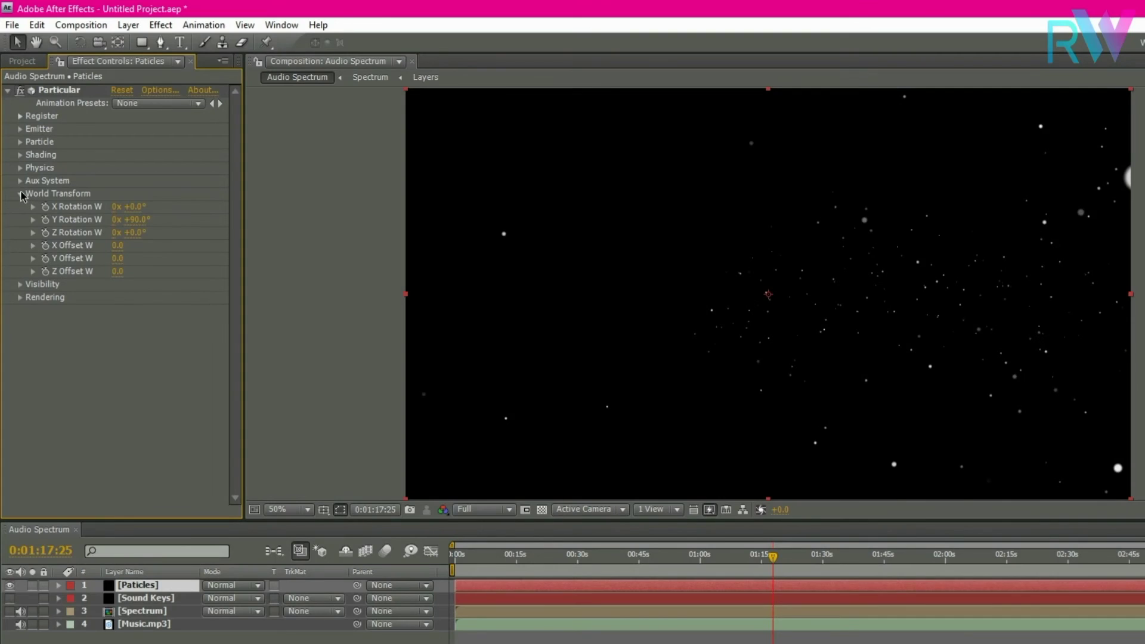
click(20, 195)
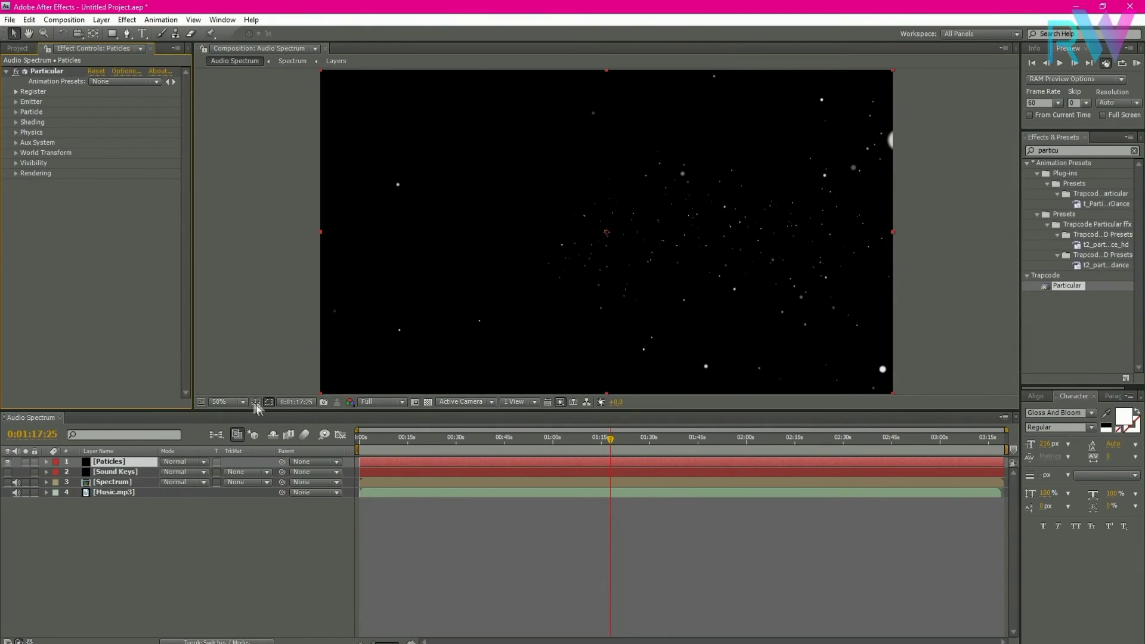
Expand the Paticles layer's Particular Physics properties and the Sound Keys layer's Range 1 properties in the timeline
drag(266, 409, 266, 268)
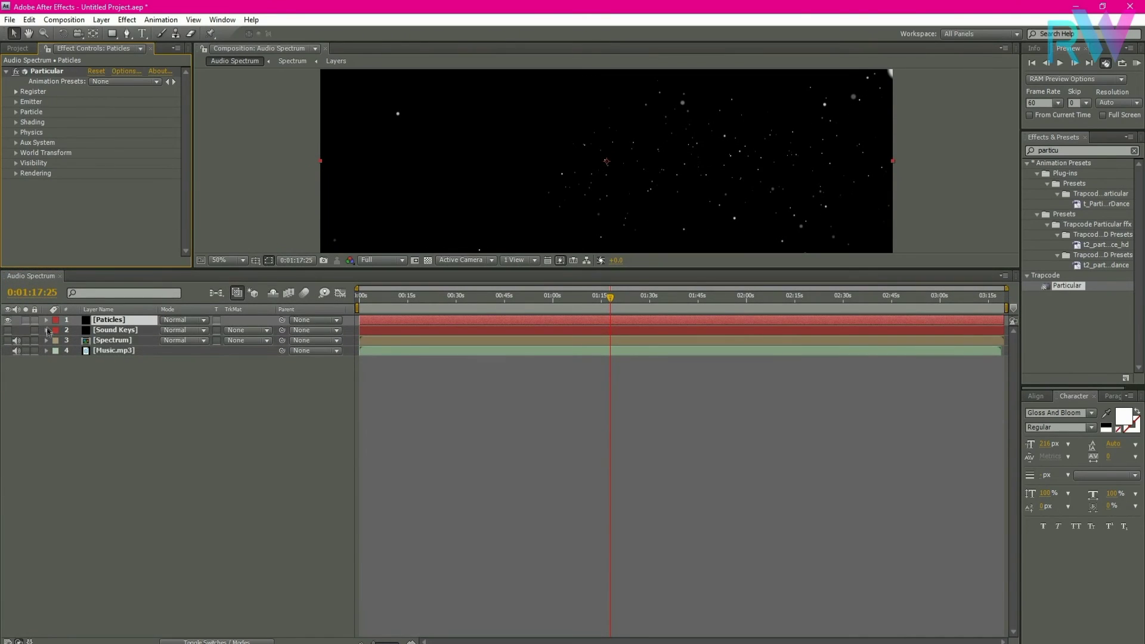
click(47, 320)
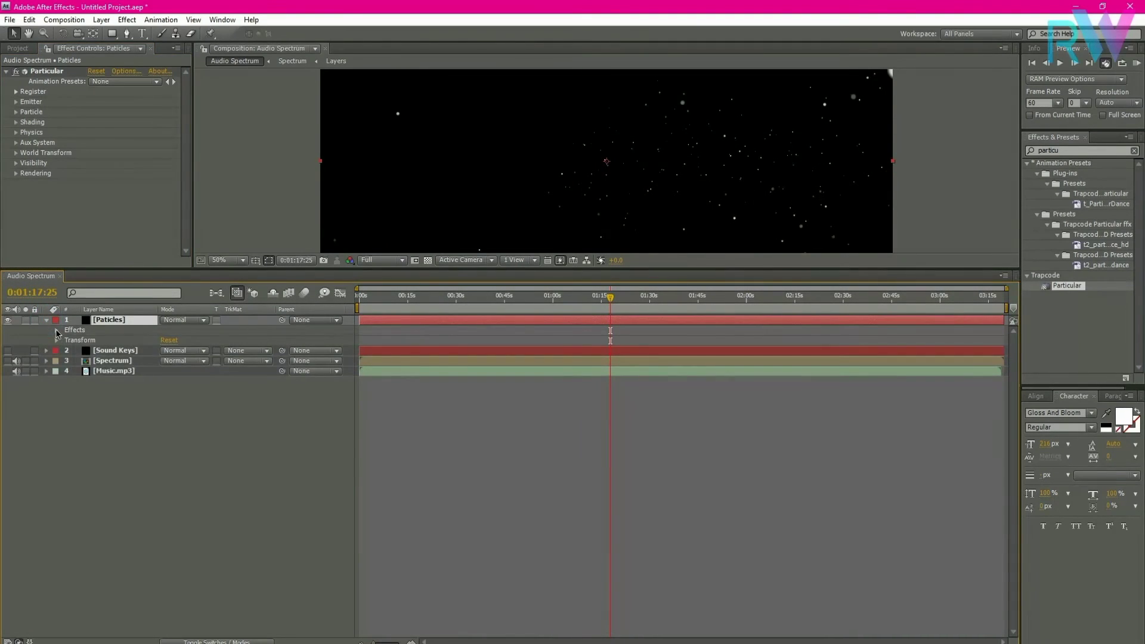
click(56, 330)
click(67, 340)
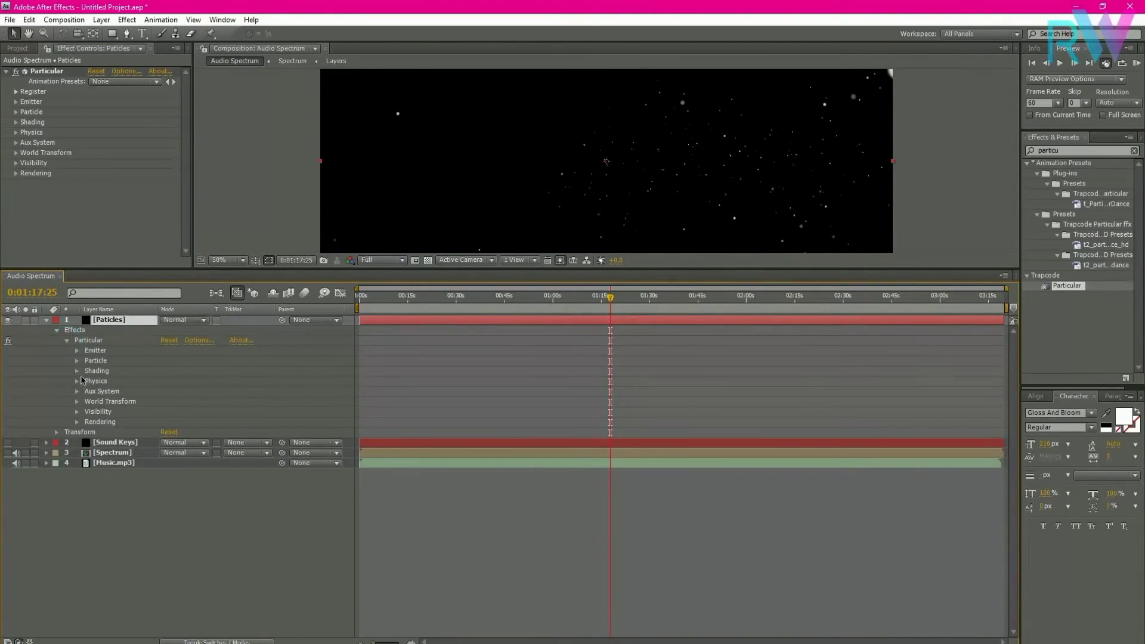
click(77, 381)
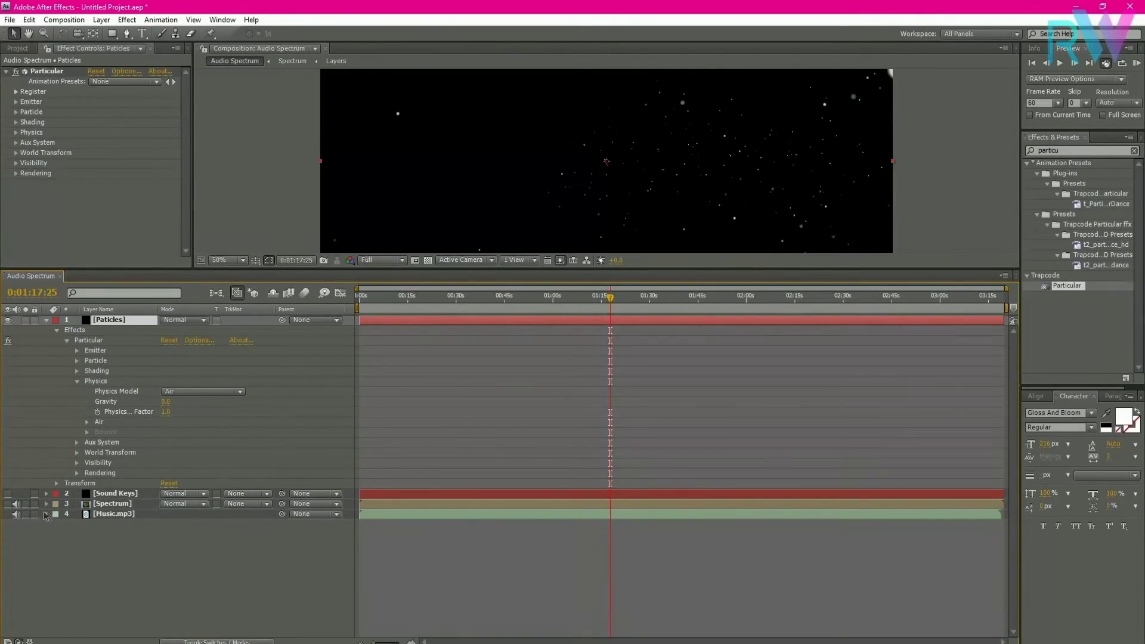
click(46, 493)
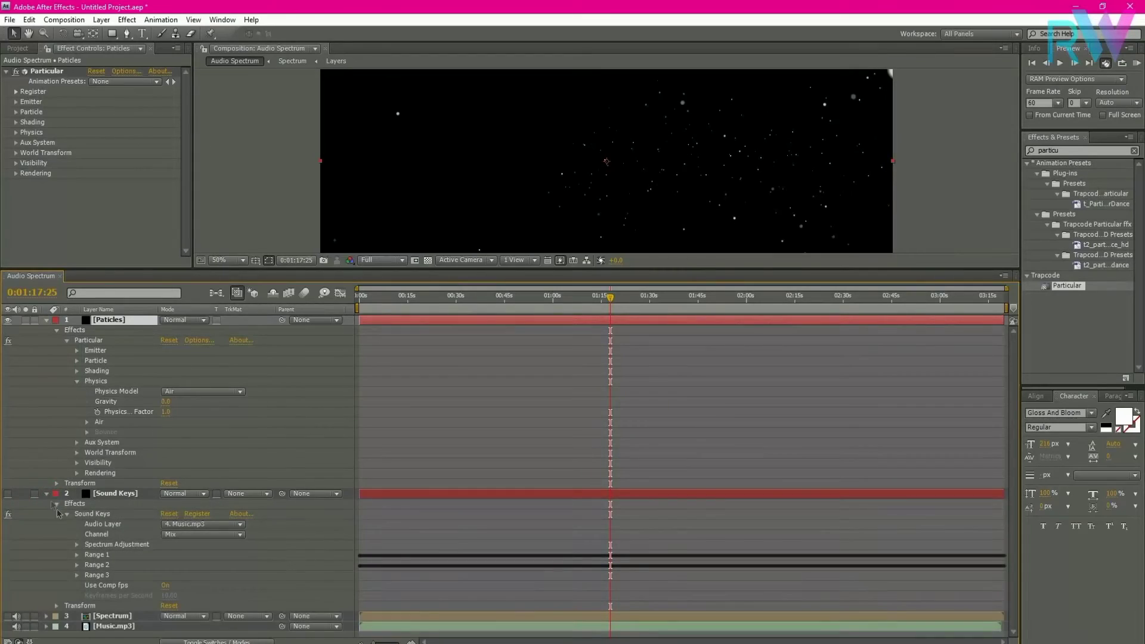
click(76, 554)
scroll(890, 495, down, 2)
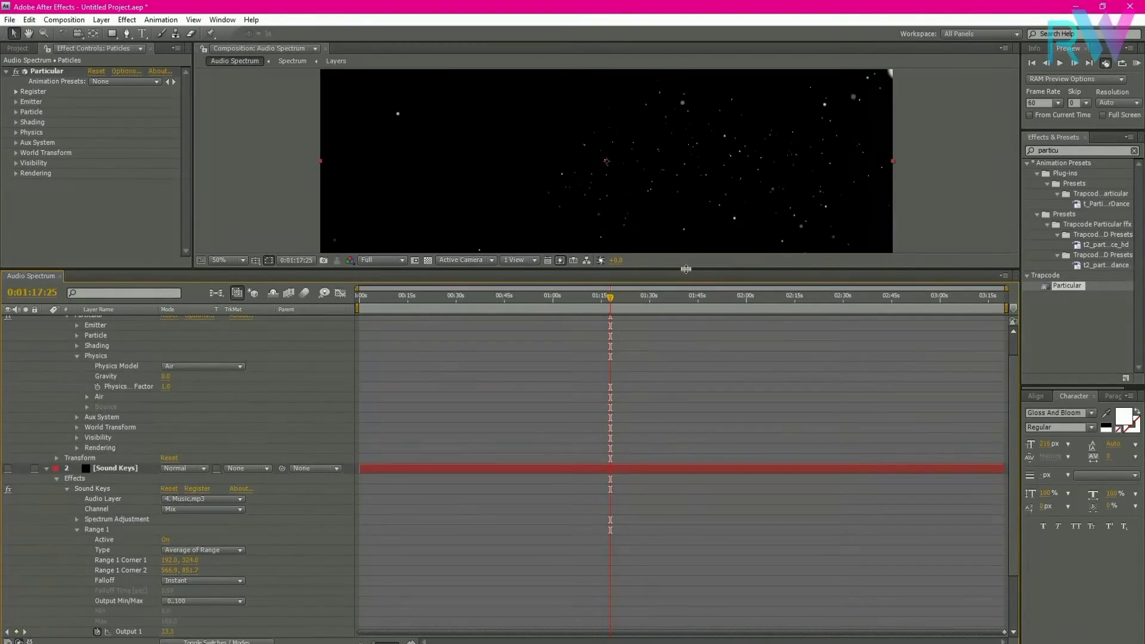
drag(685, 269, 685, 244)
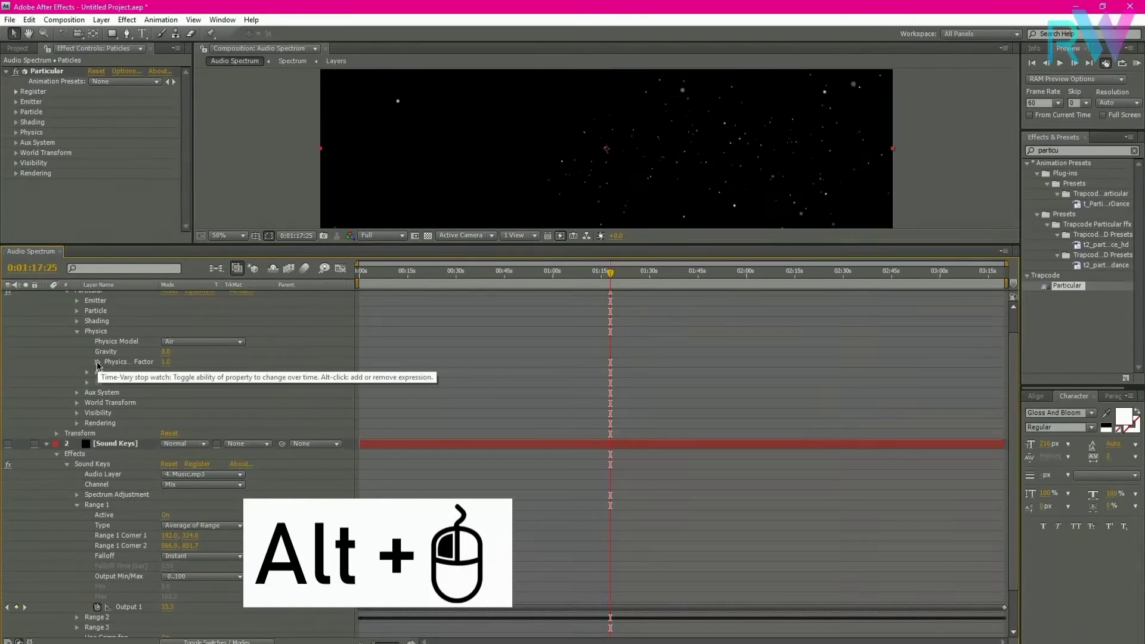
Link Particular's Physics Time Factor to Sound Keys Output 1 with an expression ending in /10, and collapse both layers
alt+click(97, 362)
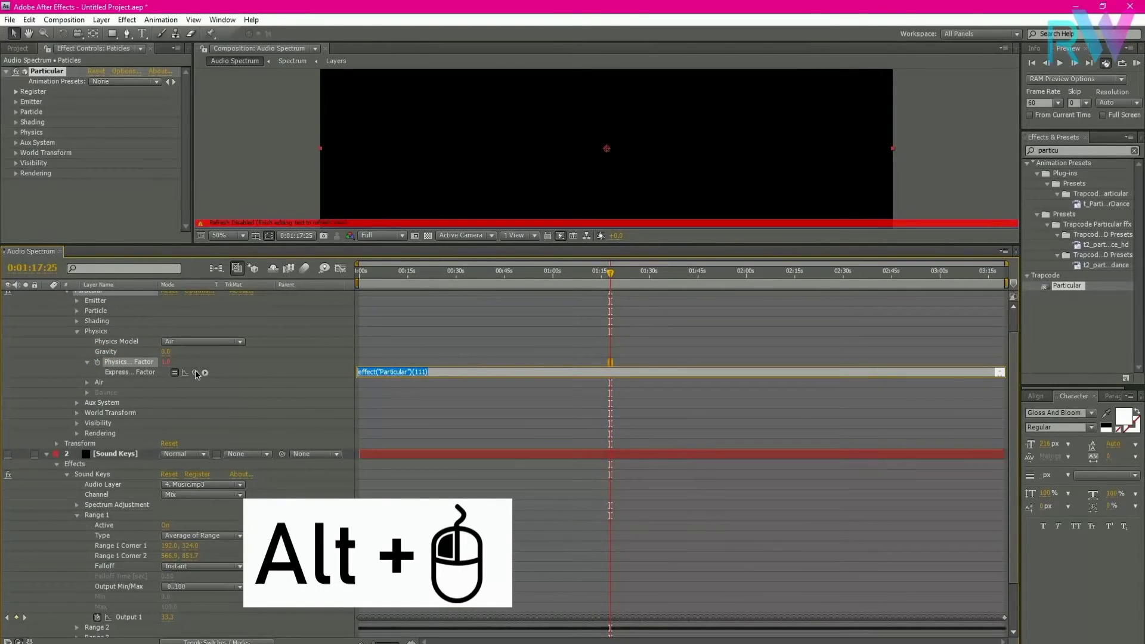
drag(196, 373, 132, 624)
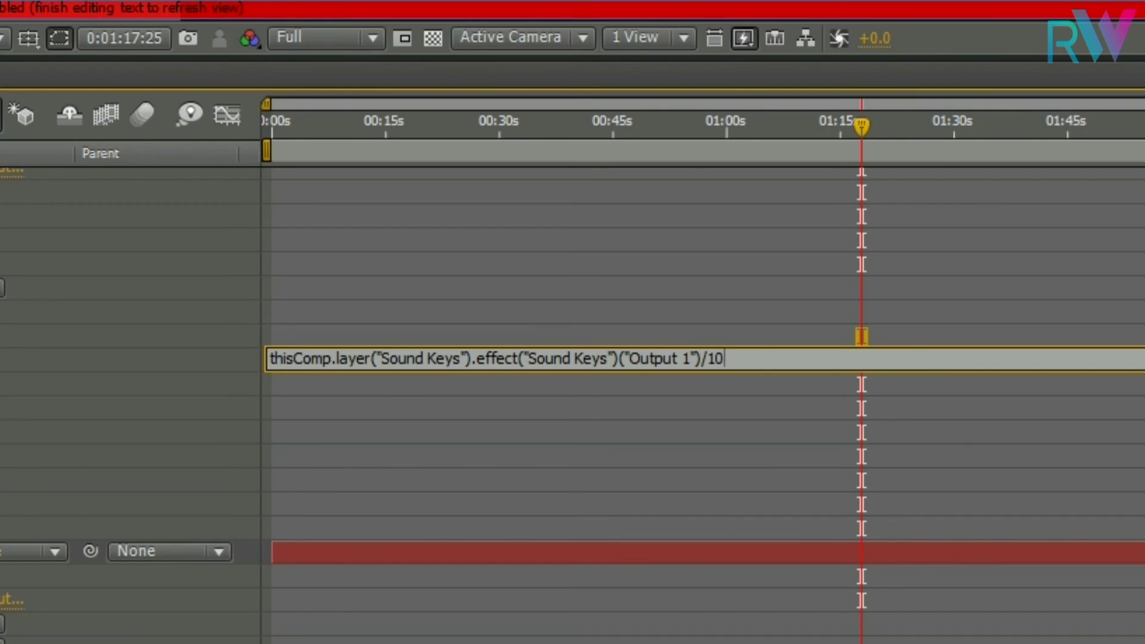
click(564, 598)
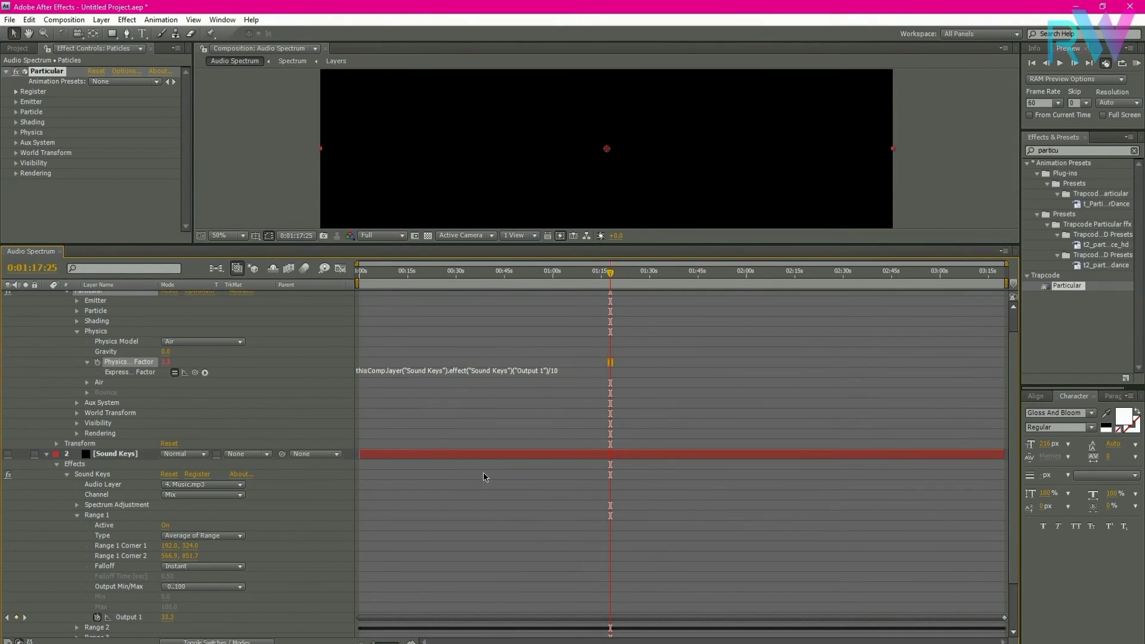
click(46, 454)
click(46, 295)
drag(250, 244, 251, 377)
Duplicate the Paticles layer
click(109, 432)
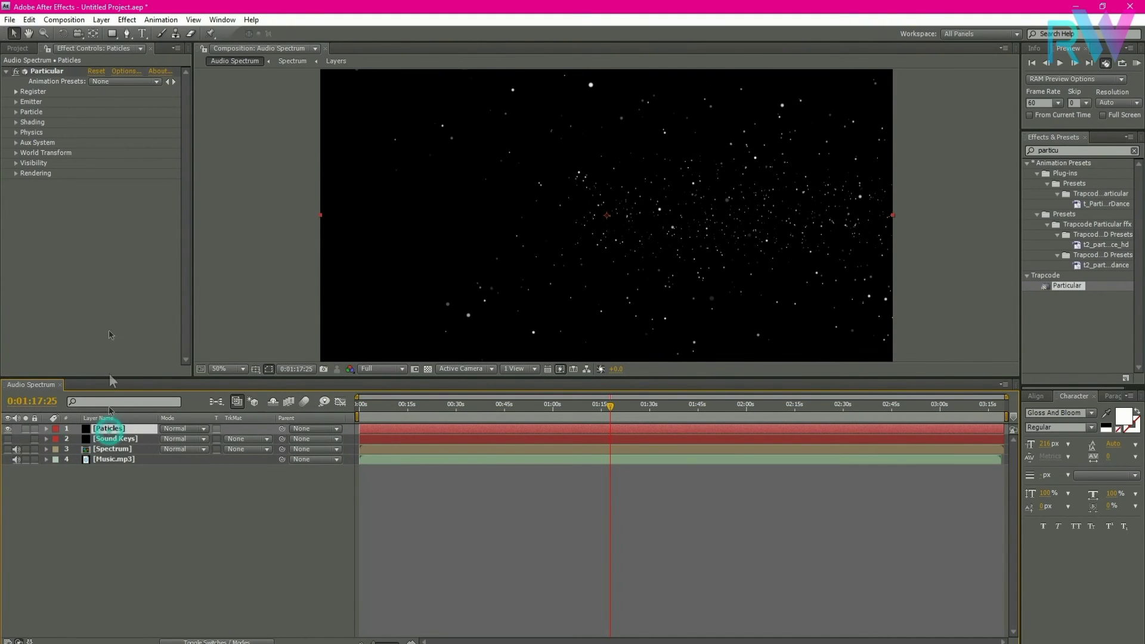
click(29, 20)
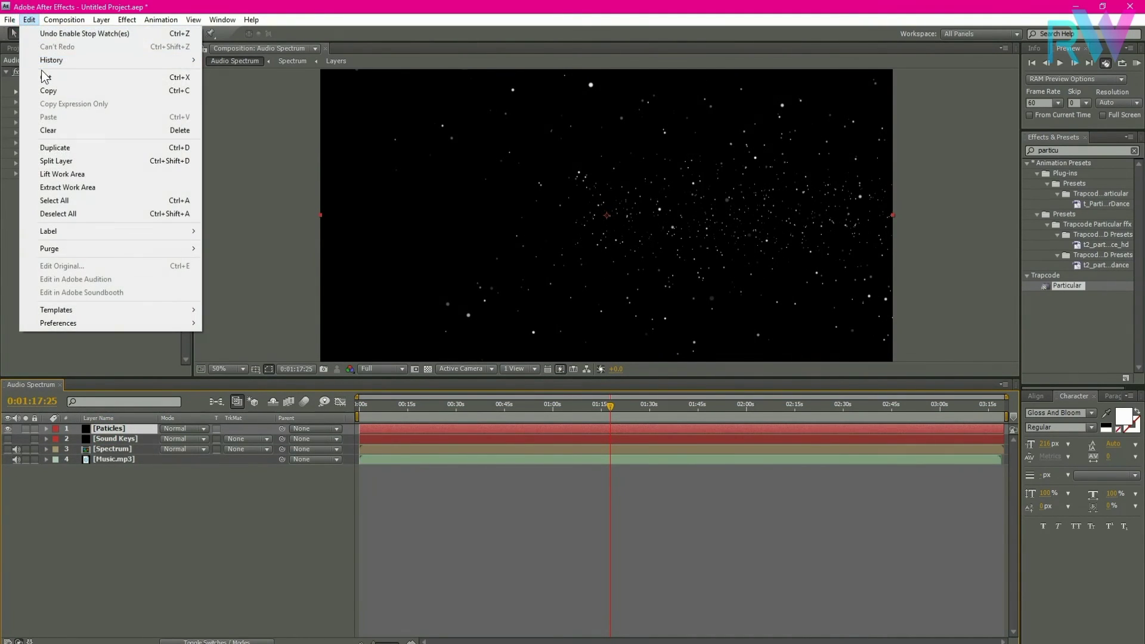
click(75, 148)
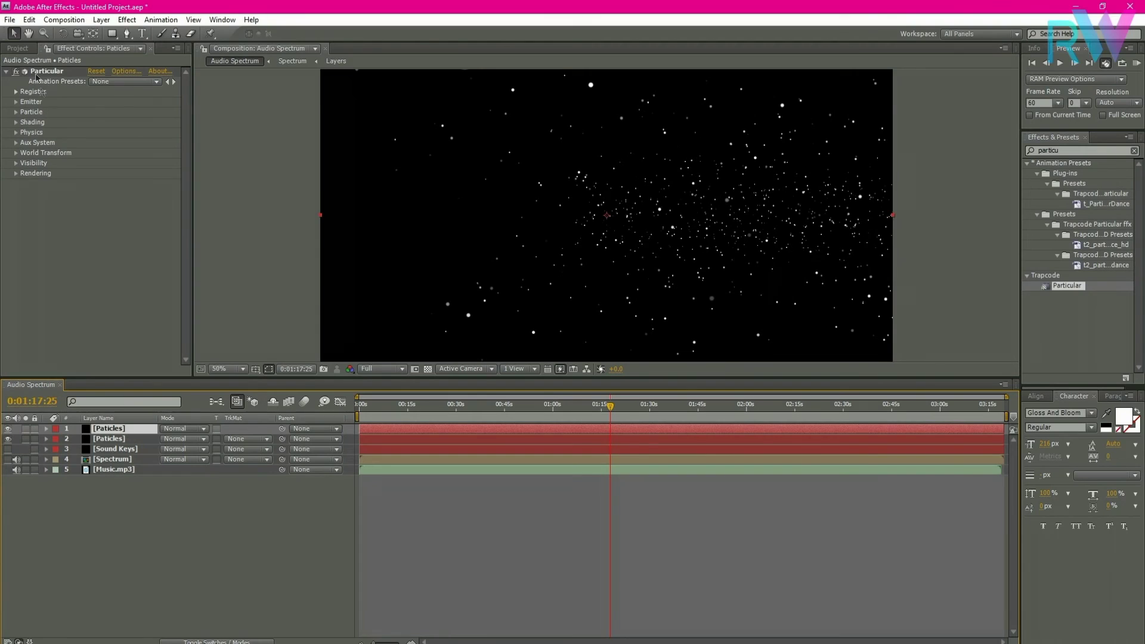
Flip the duplicated Paticles layer horizontally to mirror the particles across the composition
click(101, 21)
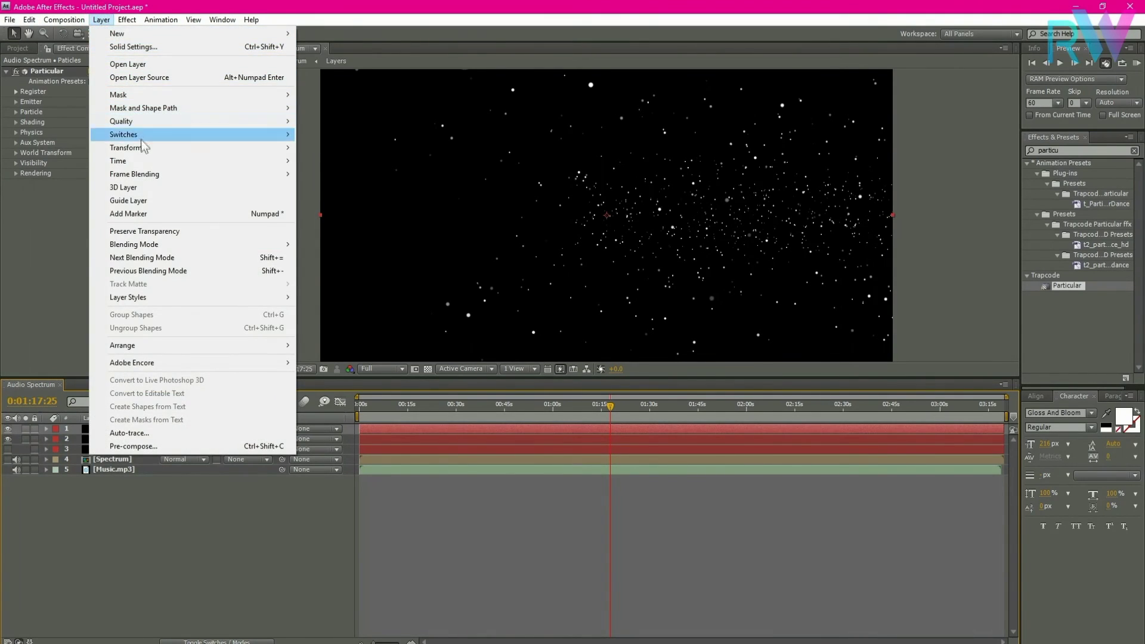
mouse_move(160, 149)
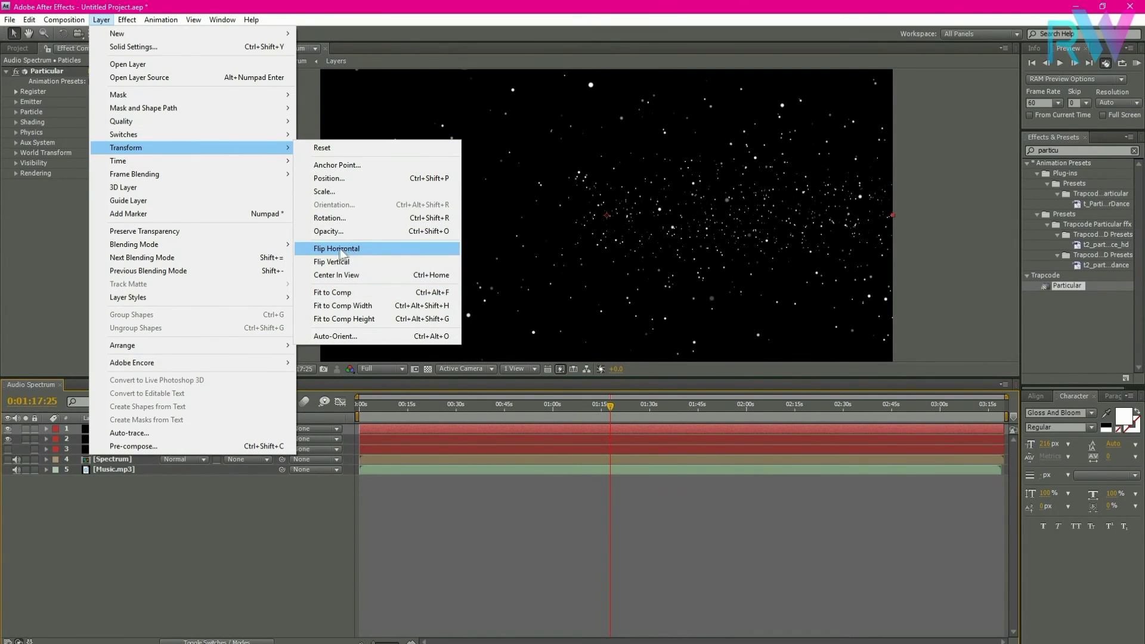
click(360, 248)
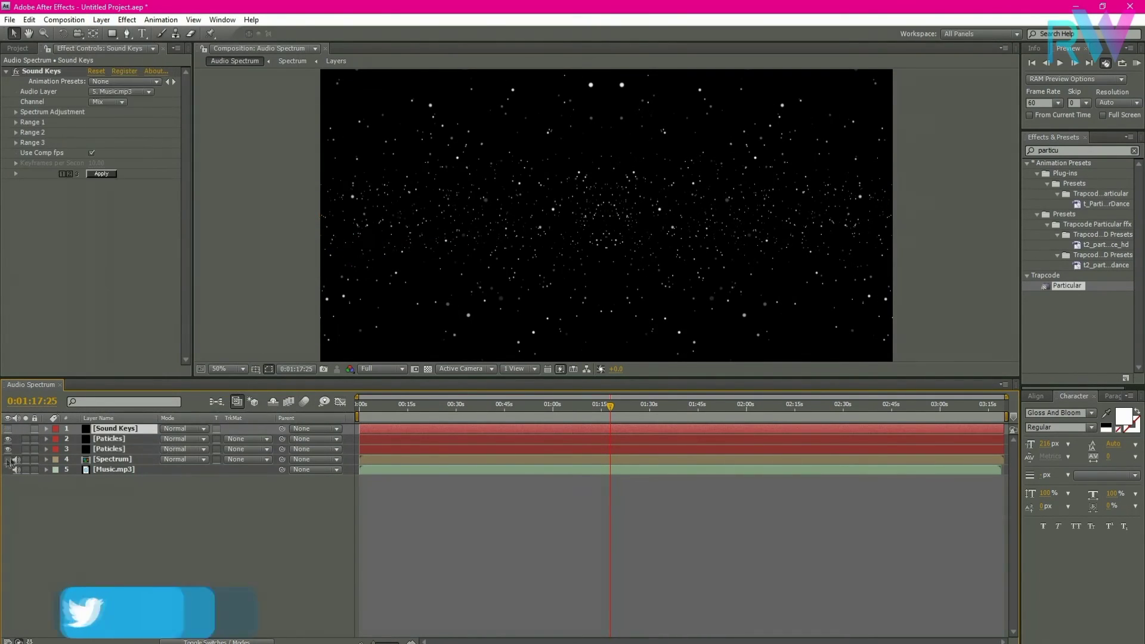
Make the Spectrum layer visible and add background.jpg to the composition, ordering Spectrum above the Paticles layers and the background below them
click(8, 459)
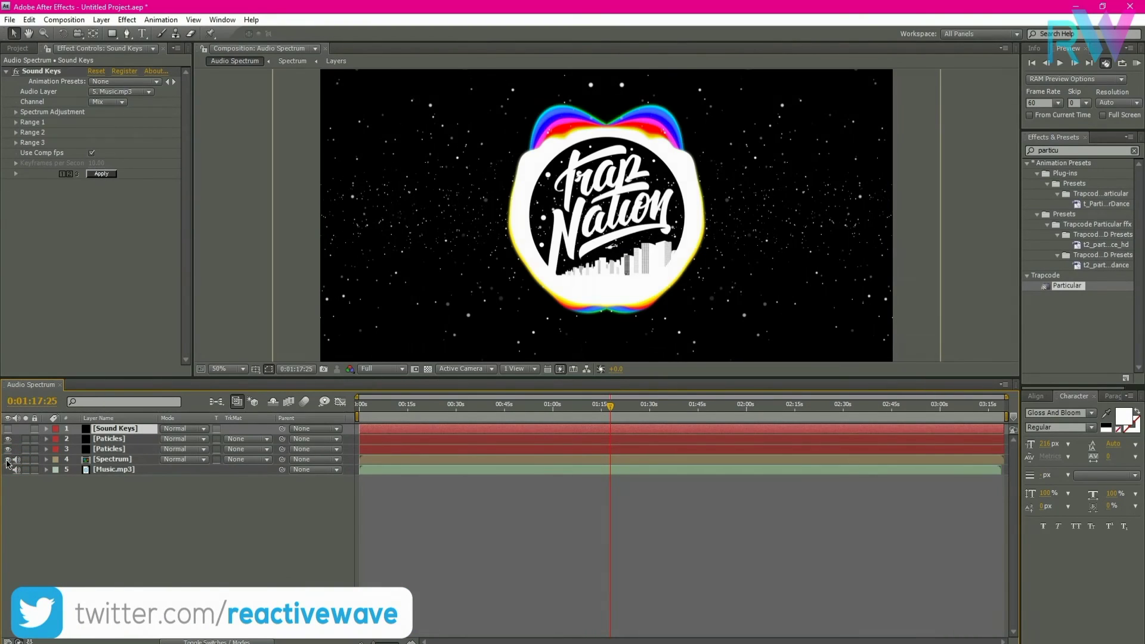
click(17, 48)
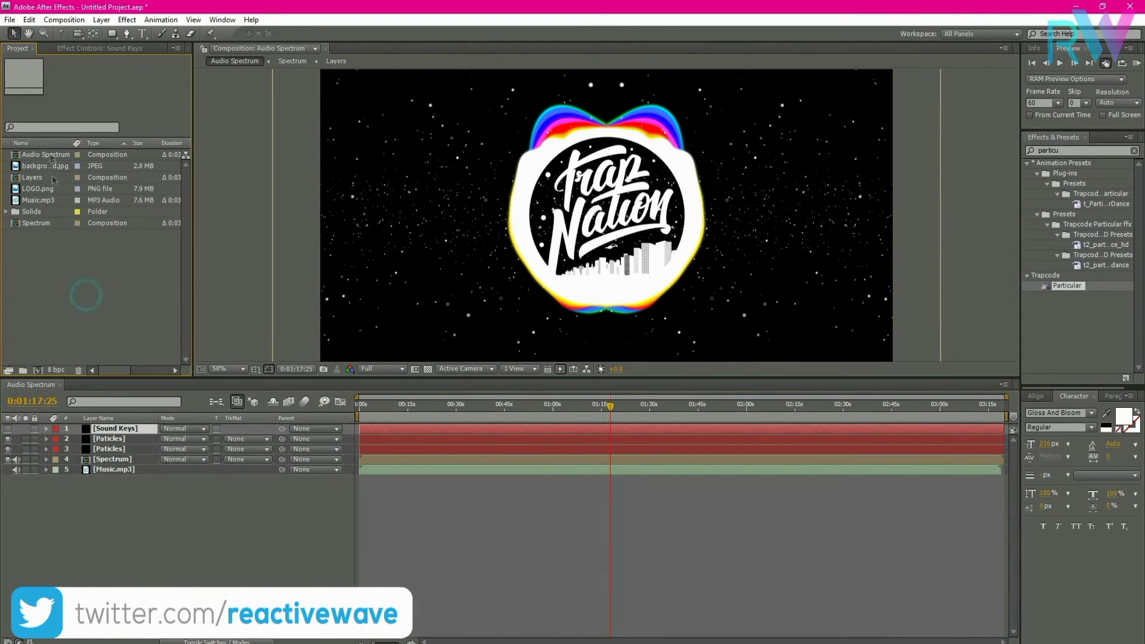
drag(46, 166, 116, 439)
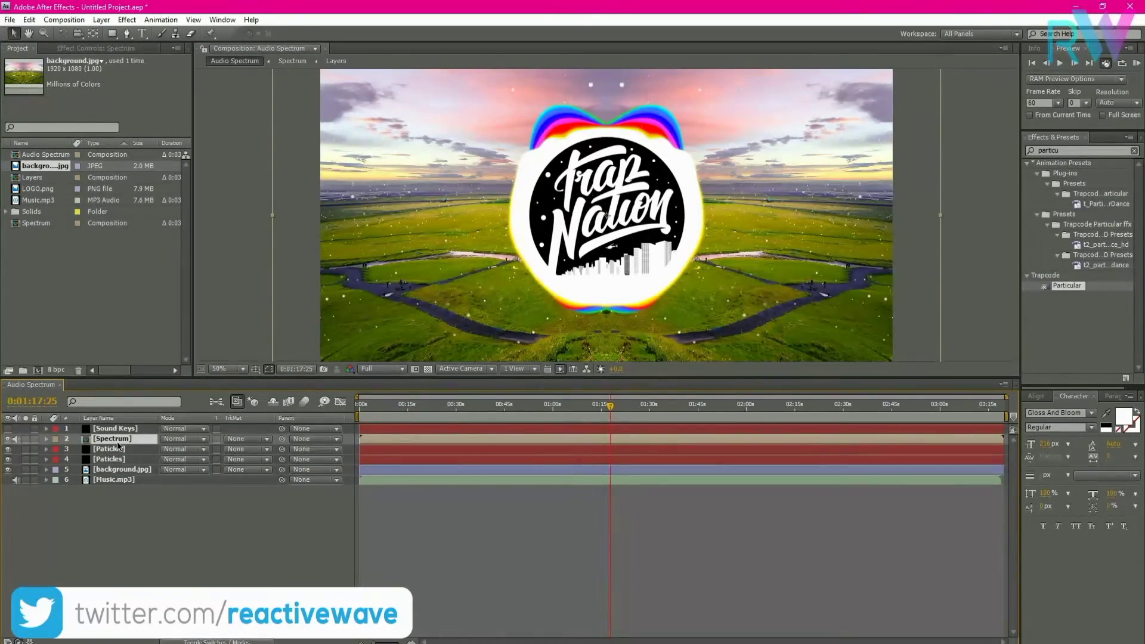
Set the background.jpg layer's opacity to 85% and collapse the layer
click(117, 469)
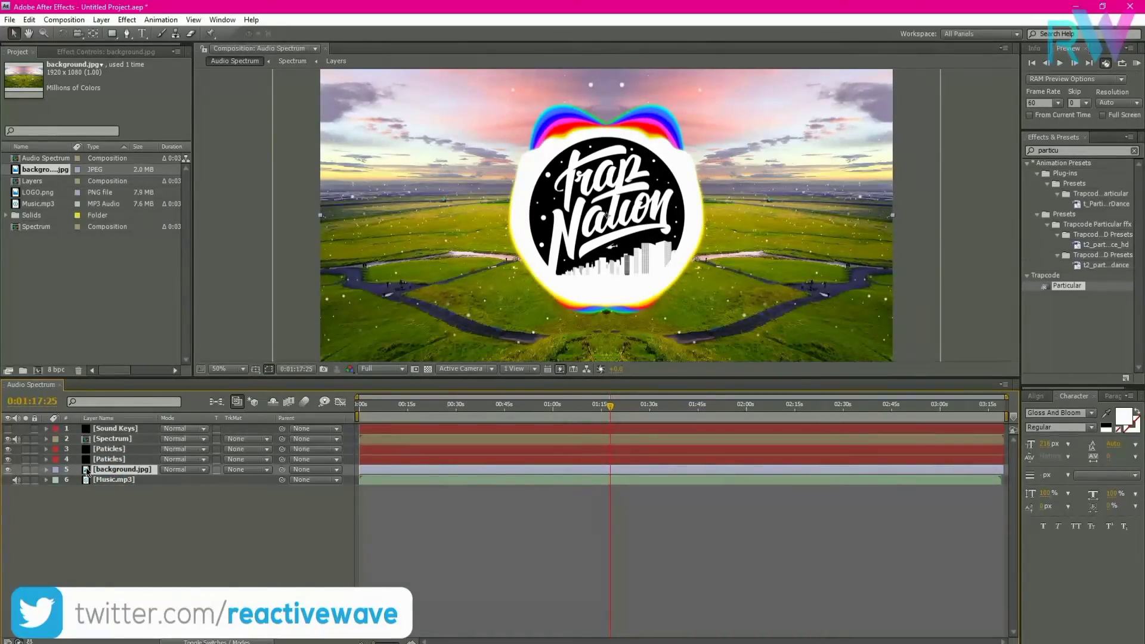
key(t)
click(167, 479)
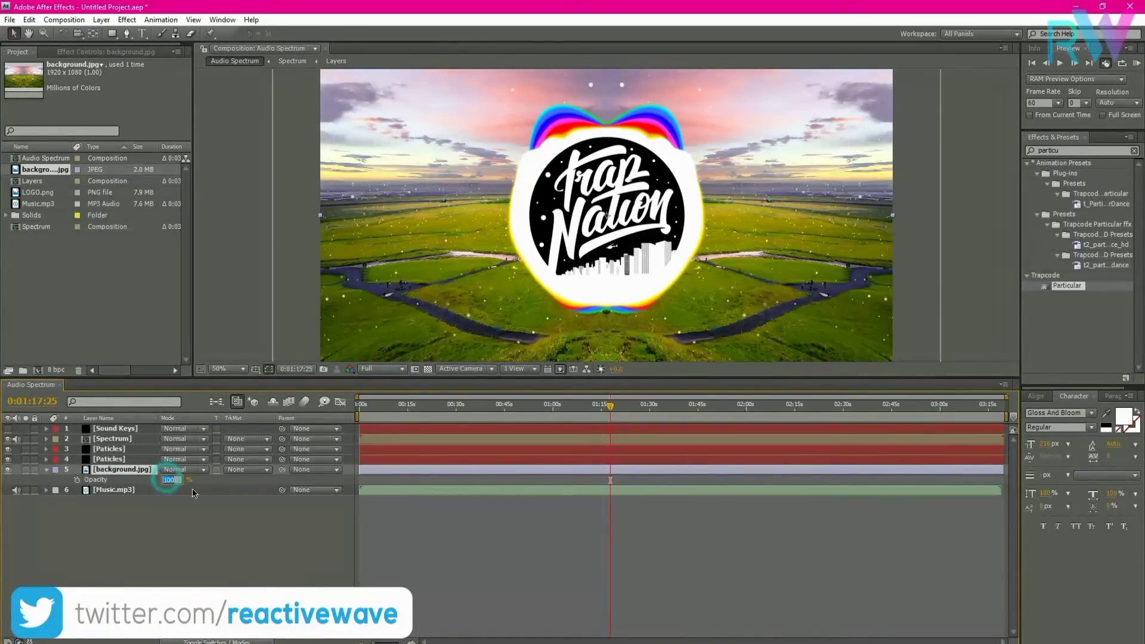
text(85)
click(185, 515)
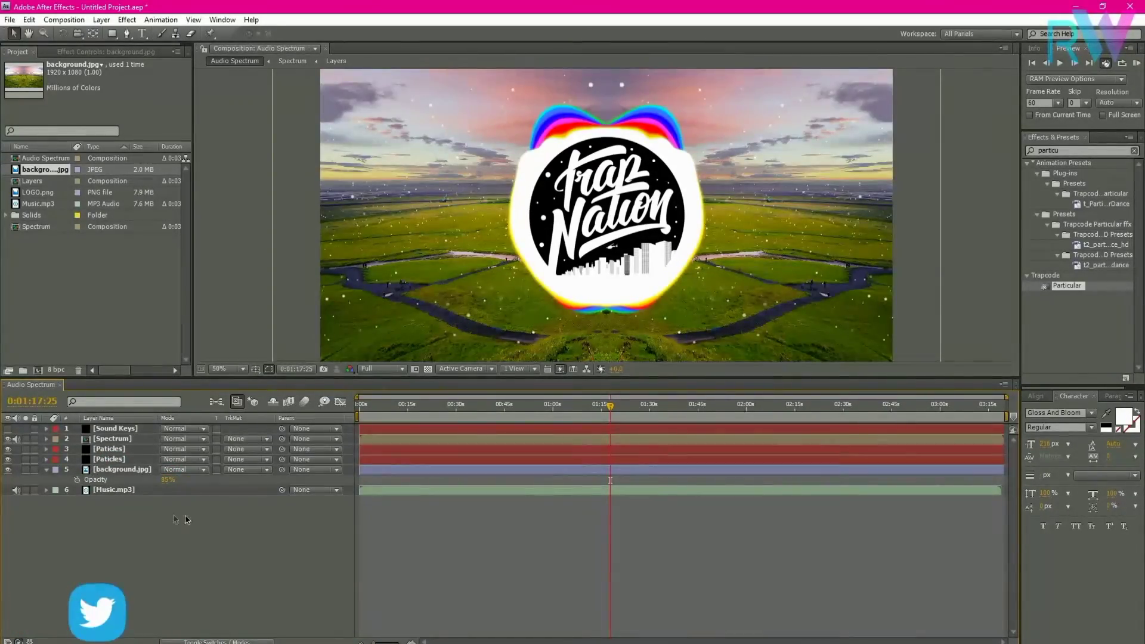
click(47, 470)
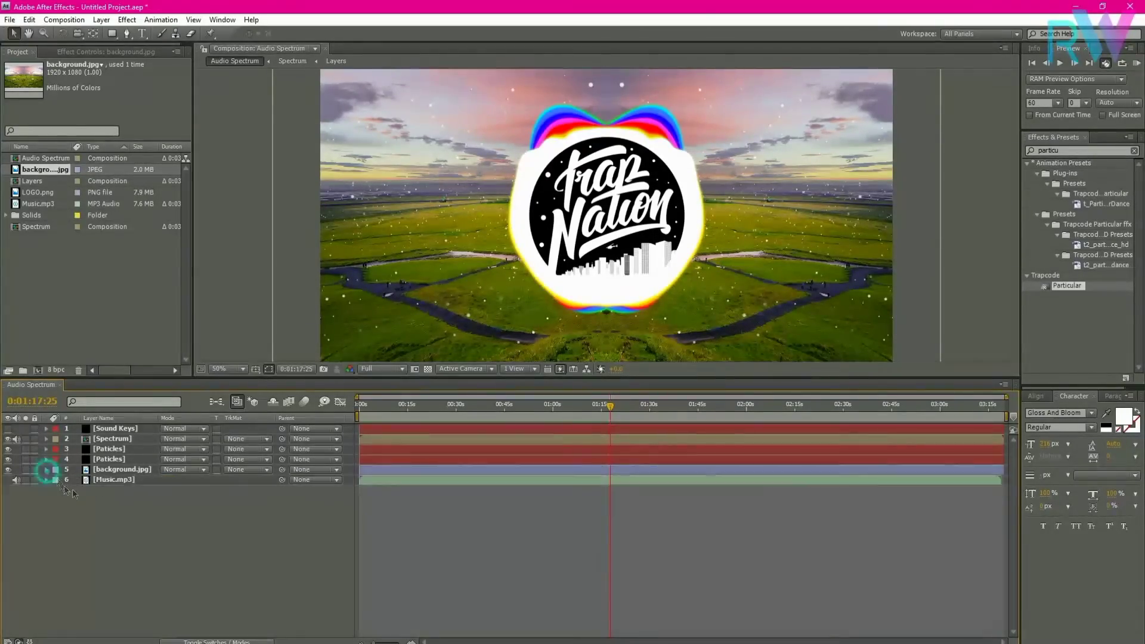
Add a new adjustment layer to the Audio Spectrum composition
right_click(106, 498)
mouse_move(106, 504)
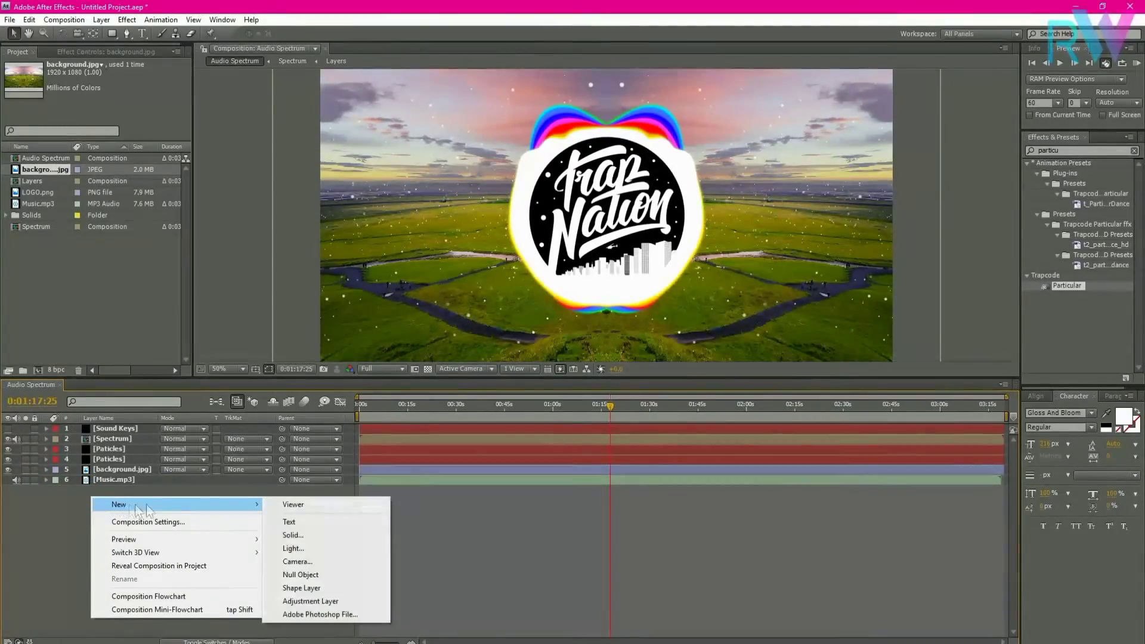
click(325, 602)
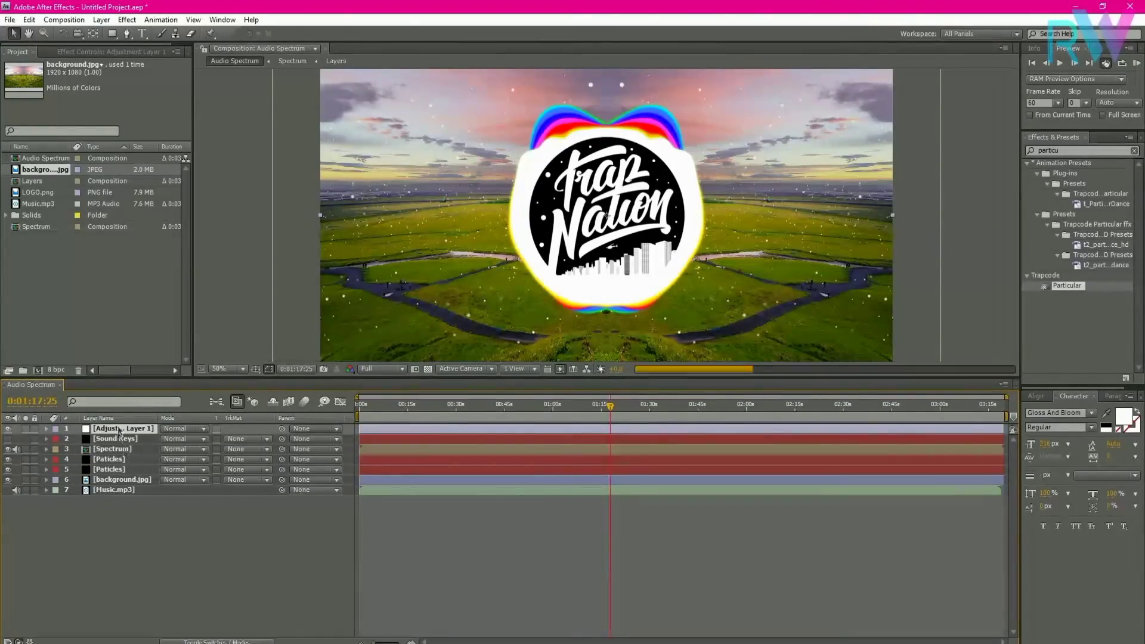